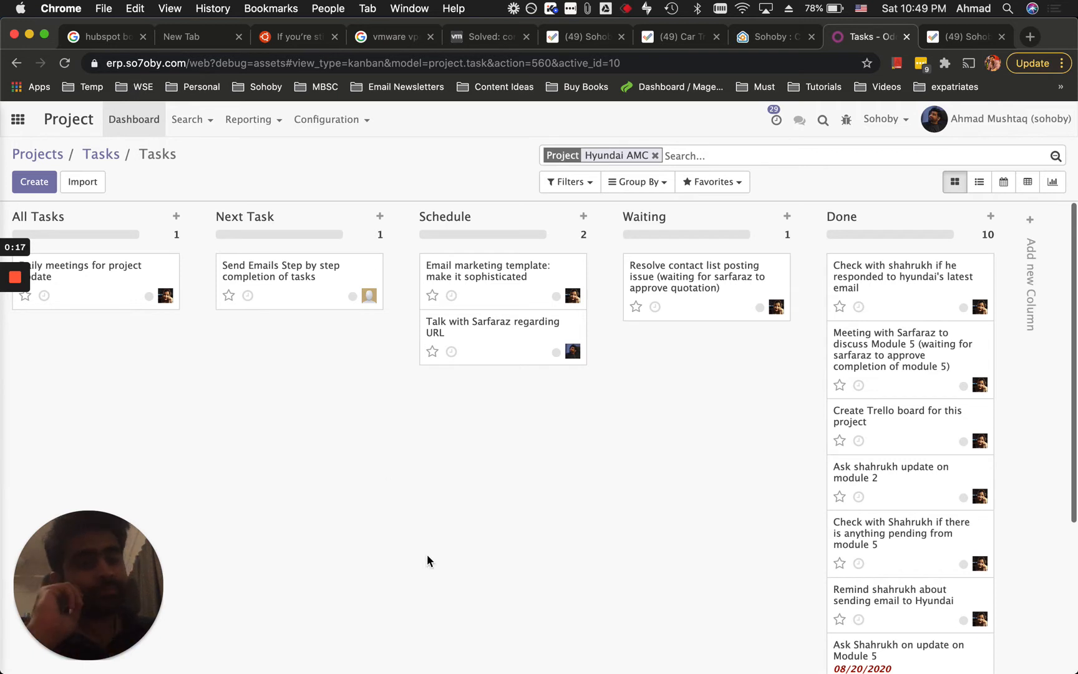
Flip between the Zoho Projects and Odoo tabs to compare the two apps.
left_click(973, 39)
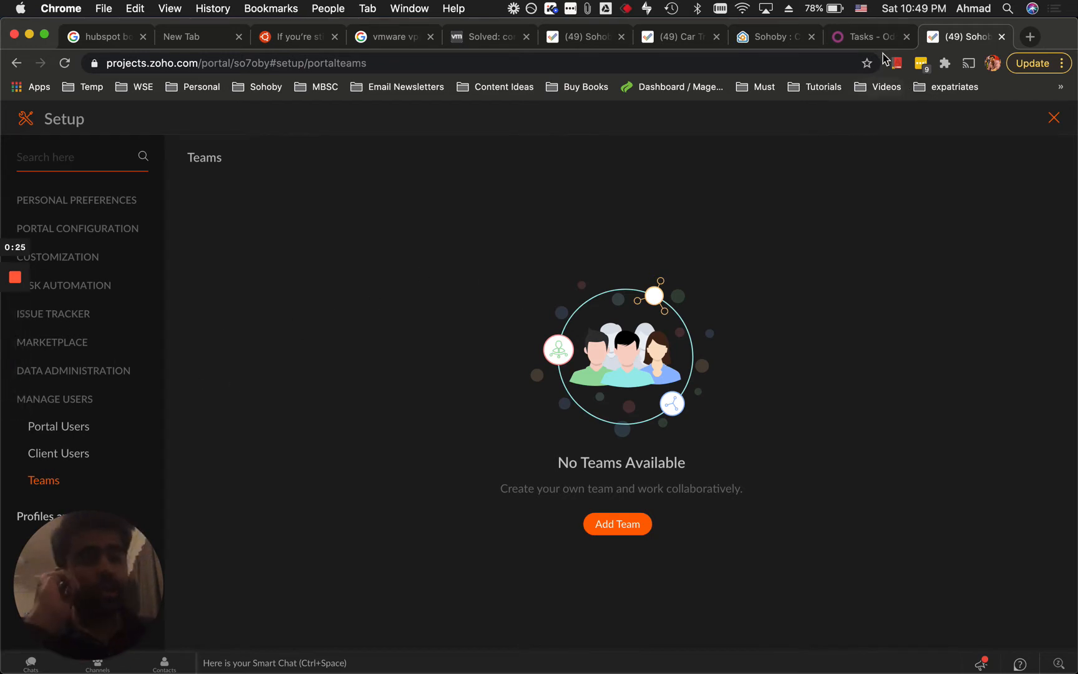
left_click(868, 37)
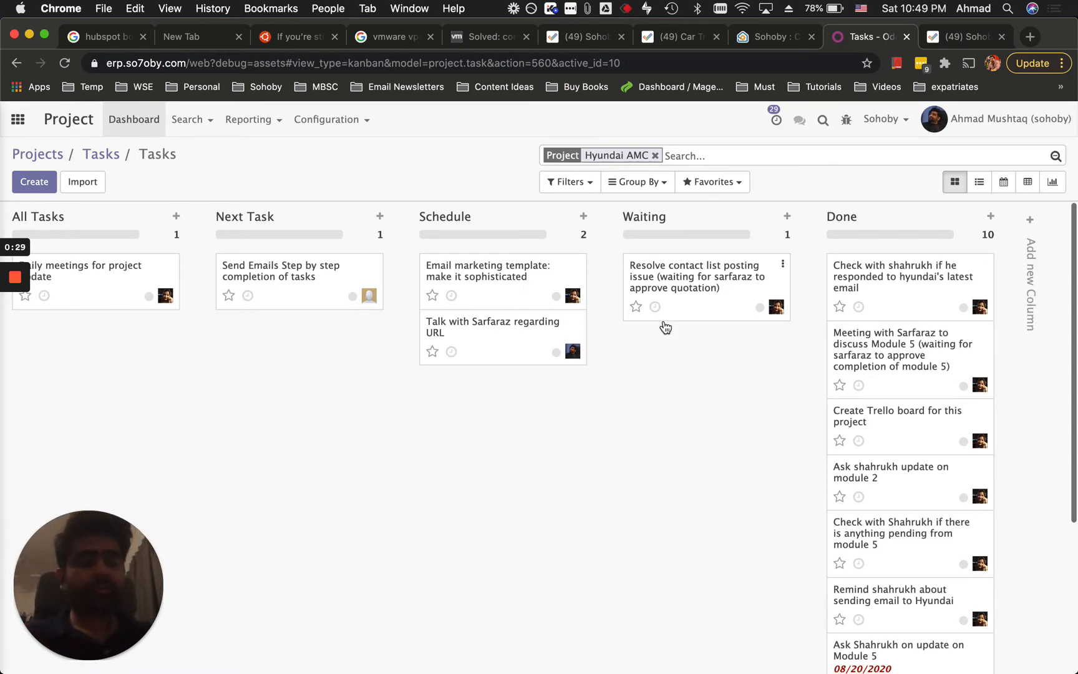
left_click(432, 351)
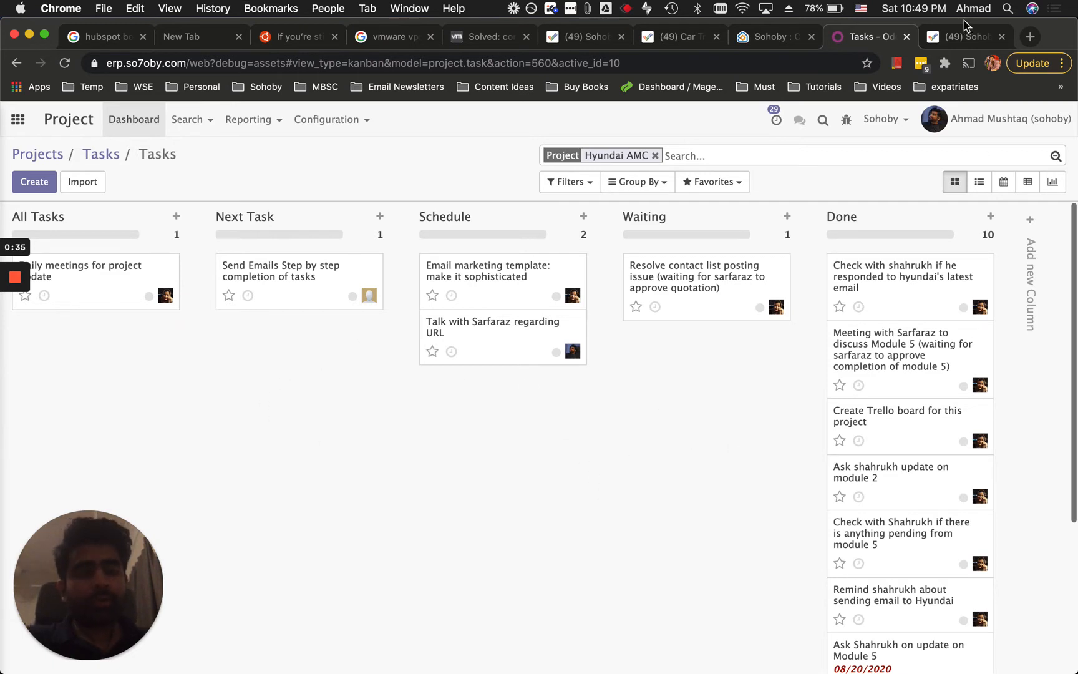
left_click(953, 39)
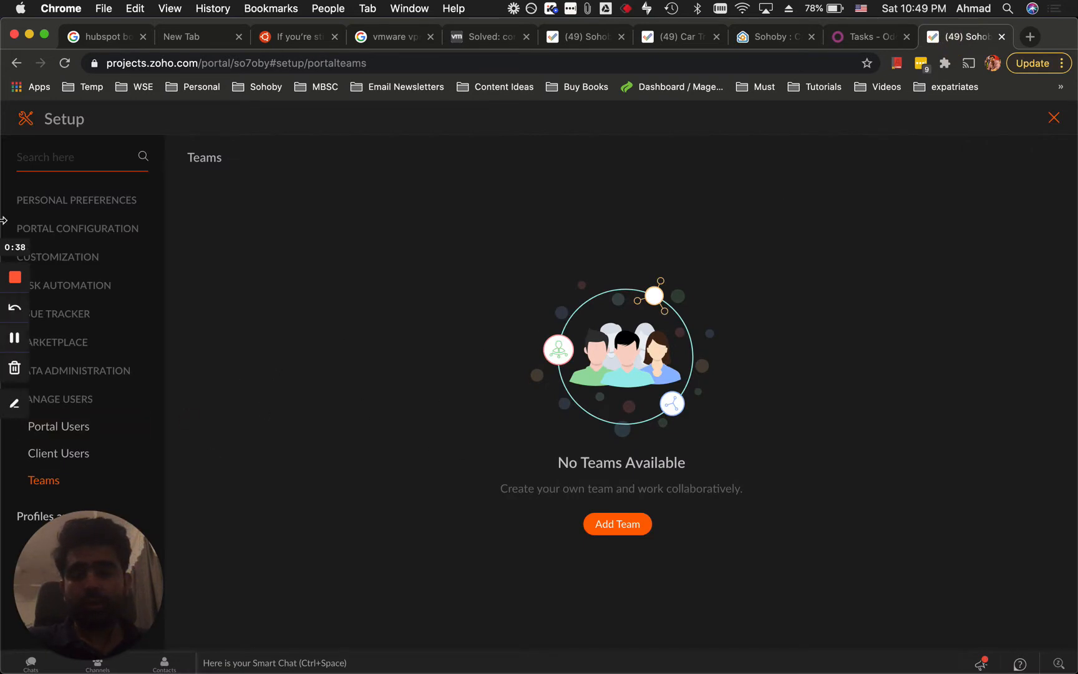
left_click_drag(95, 533, 942, 388)
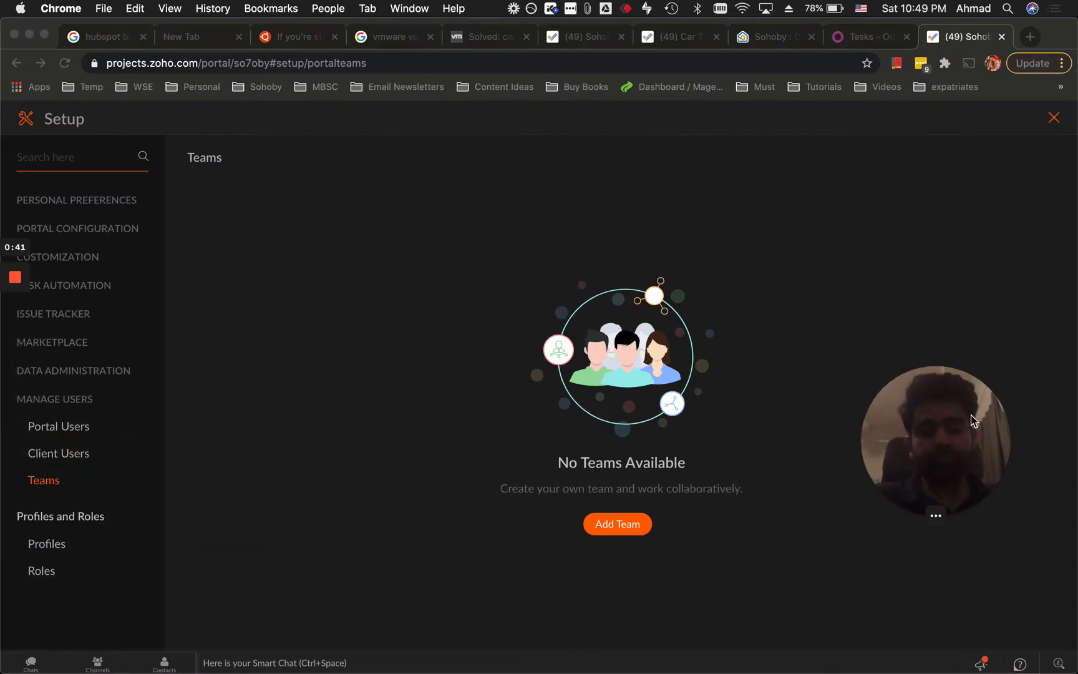
Open the full Odoo projects list from the breadcrumb, then return to Zoho's Teams setup.
left_click(873, 38)
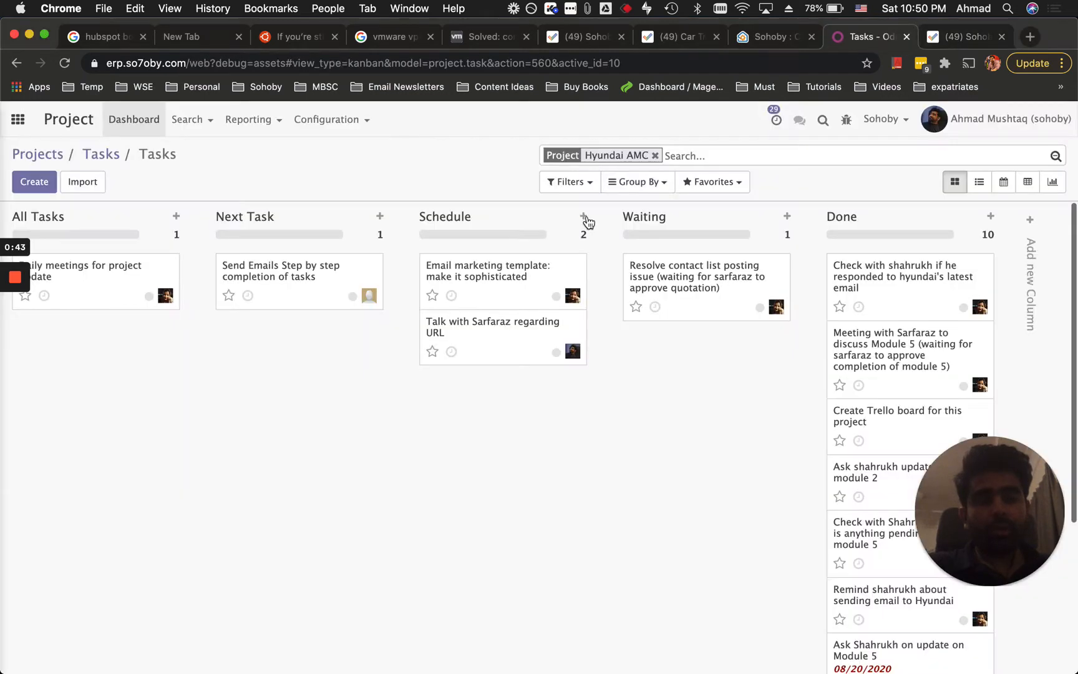
left_click(54, 161)
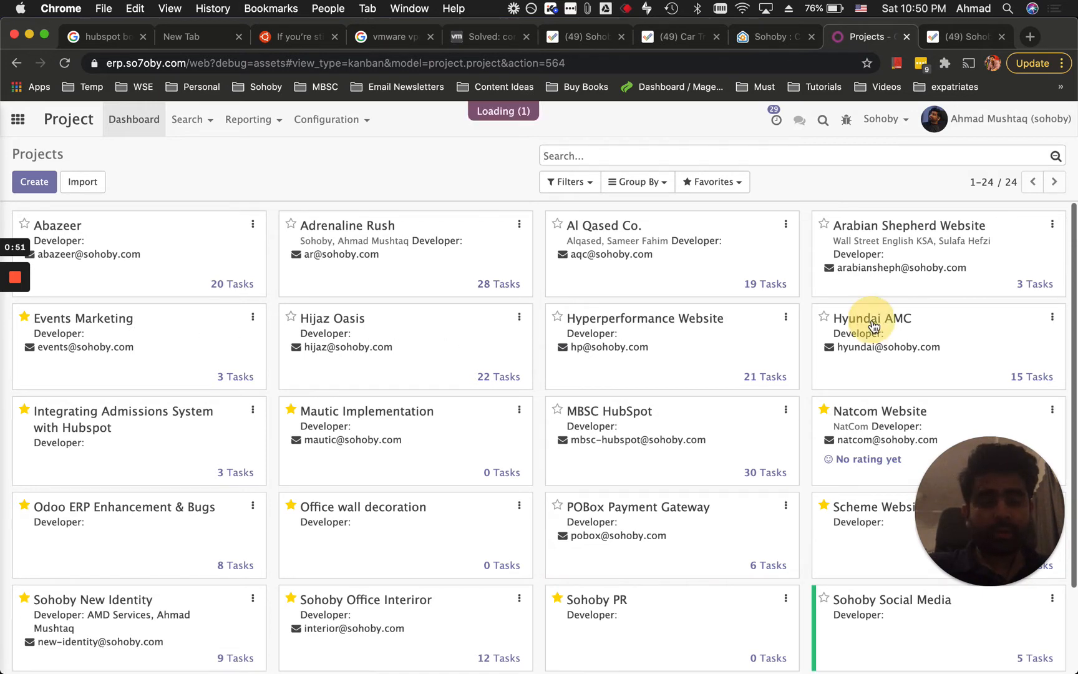
left_click(944, 36)
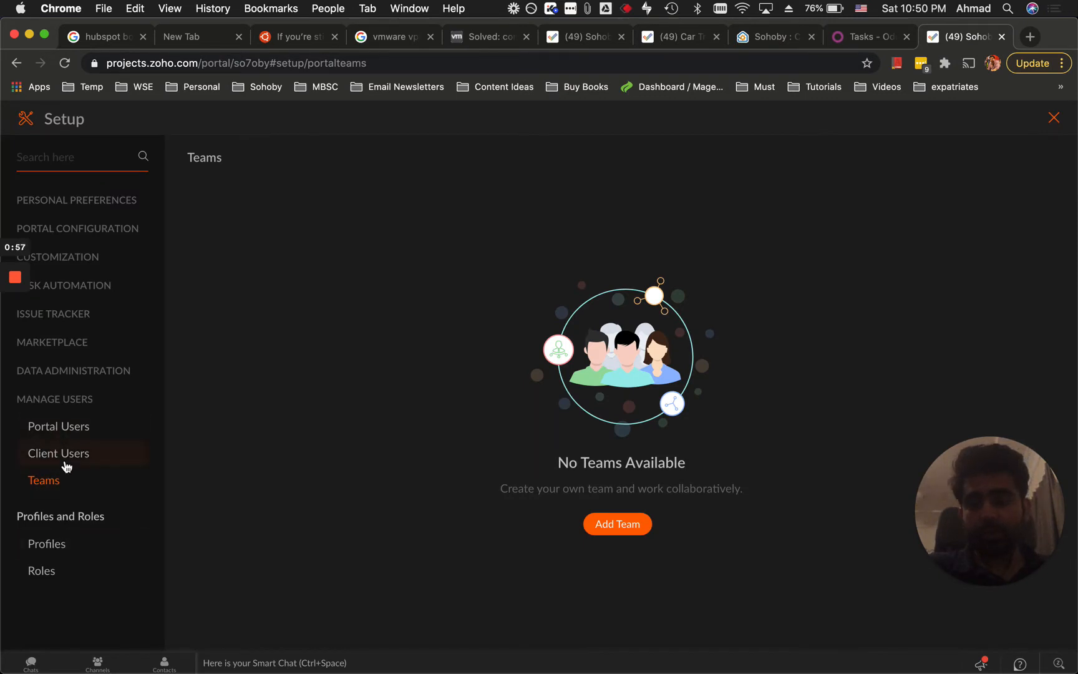
Leave Setup and reopen the Hyundai Internal Dashboard project, checking the Odoo board in between.
left_click(1053, 117)
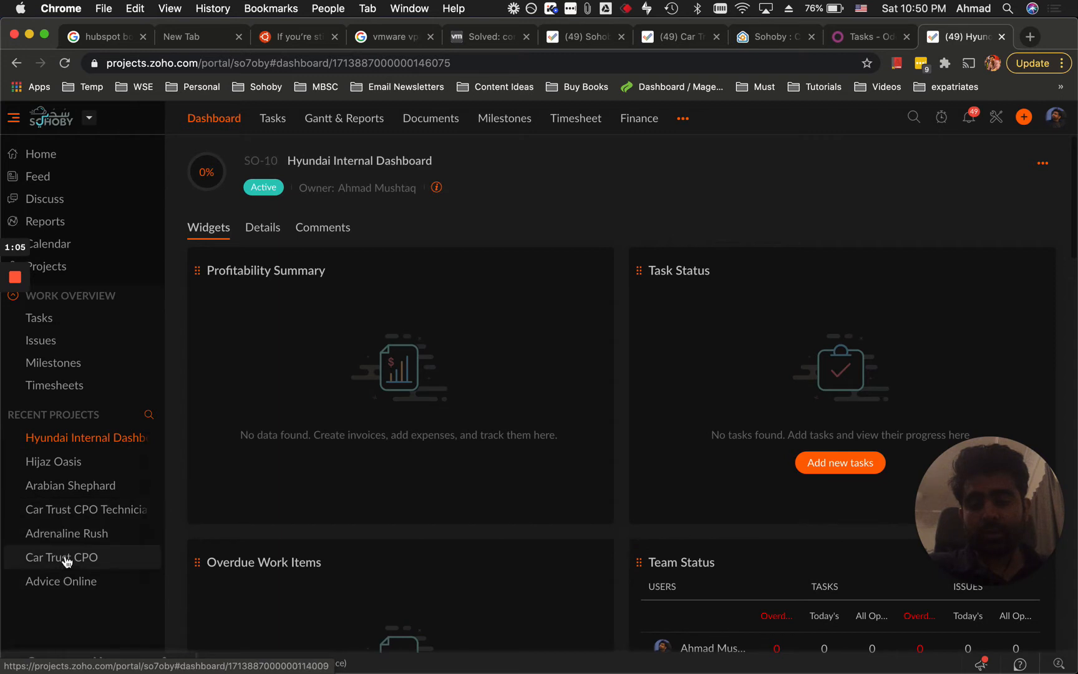
left_click(115, 439)
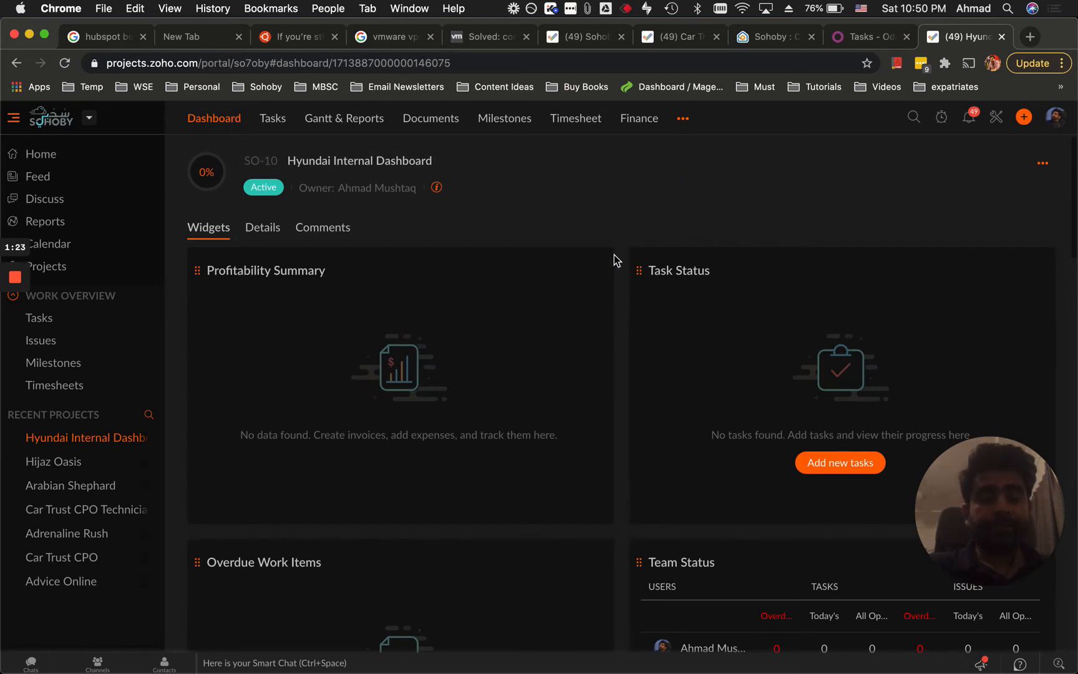
left_click(870, 36)
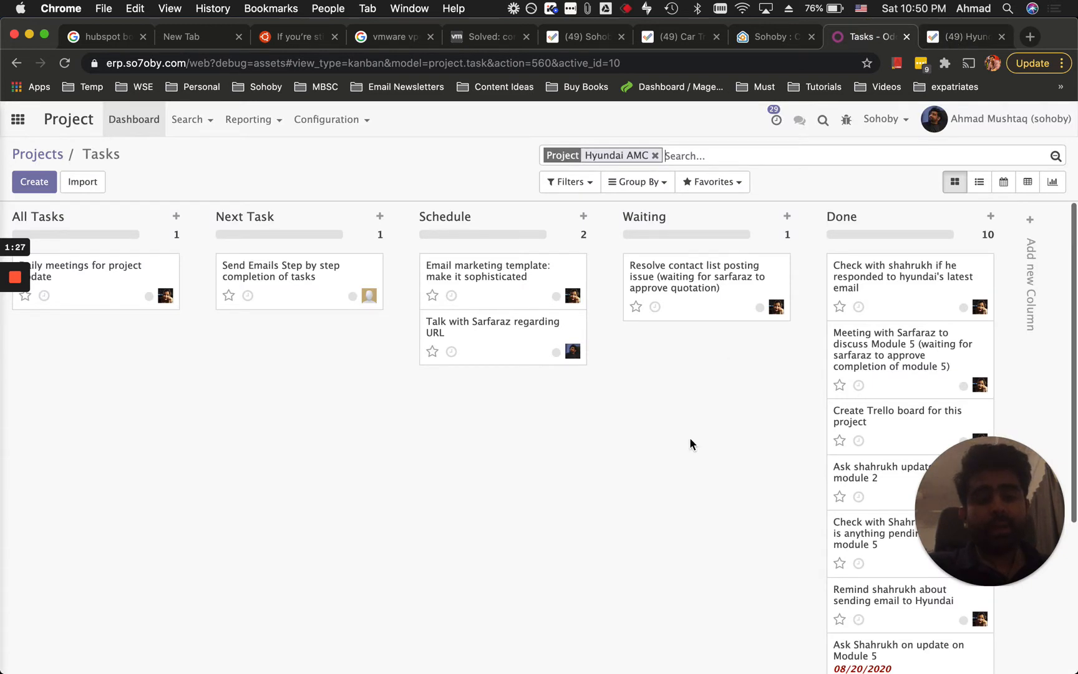
left_click(961, 36)
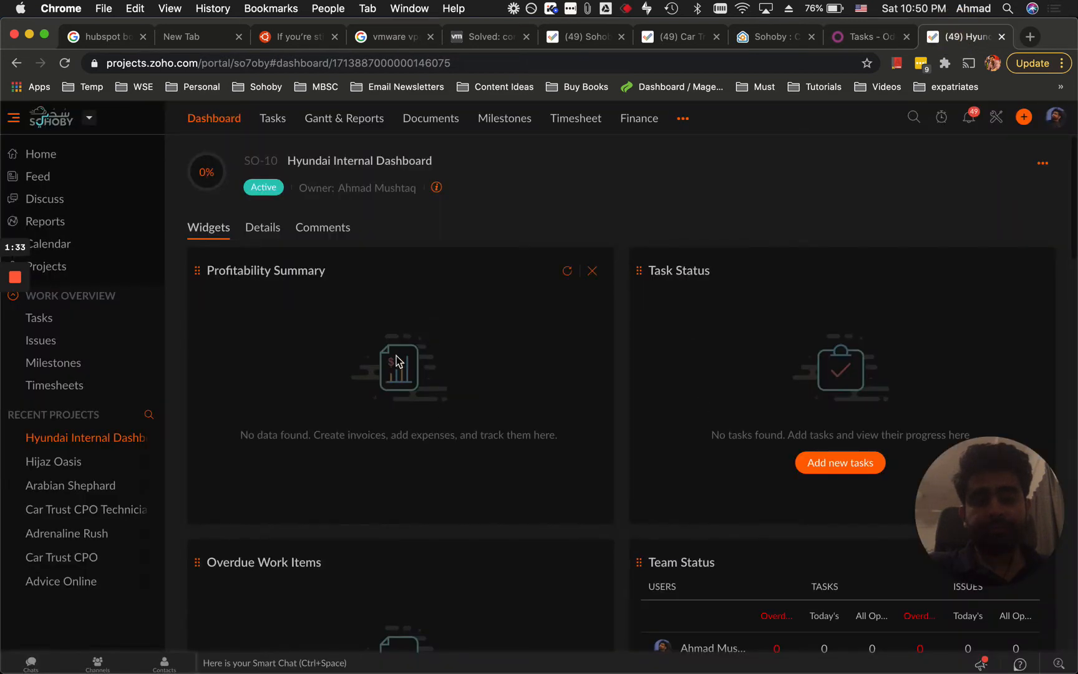
Bring up the Tasks kanban grouped by priority from the sidebar.
scroll(354, 284, "down", 2)
scroll(353, 284, "up", 2)
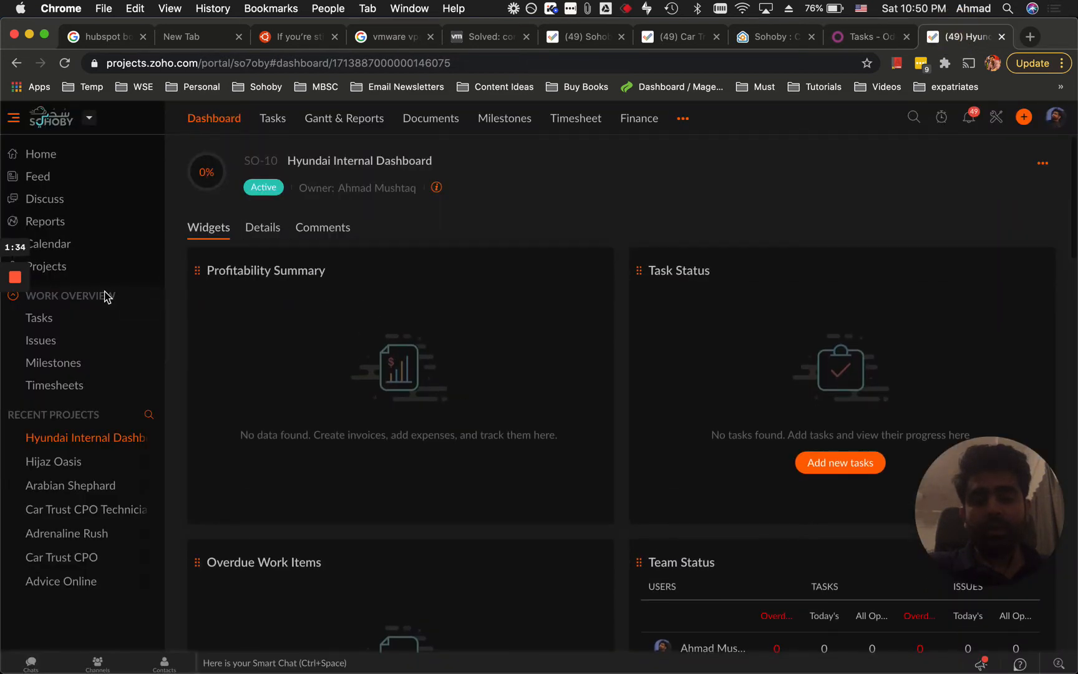
left_click(51, 322)
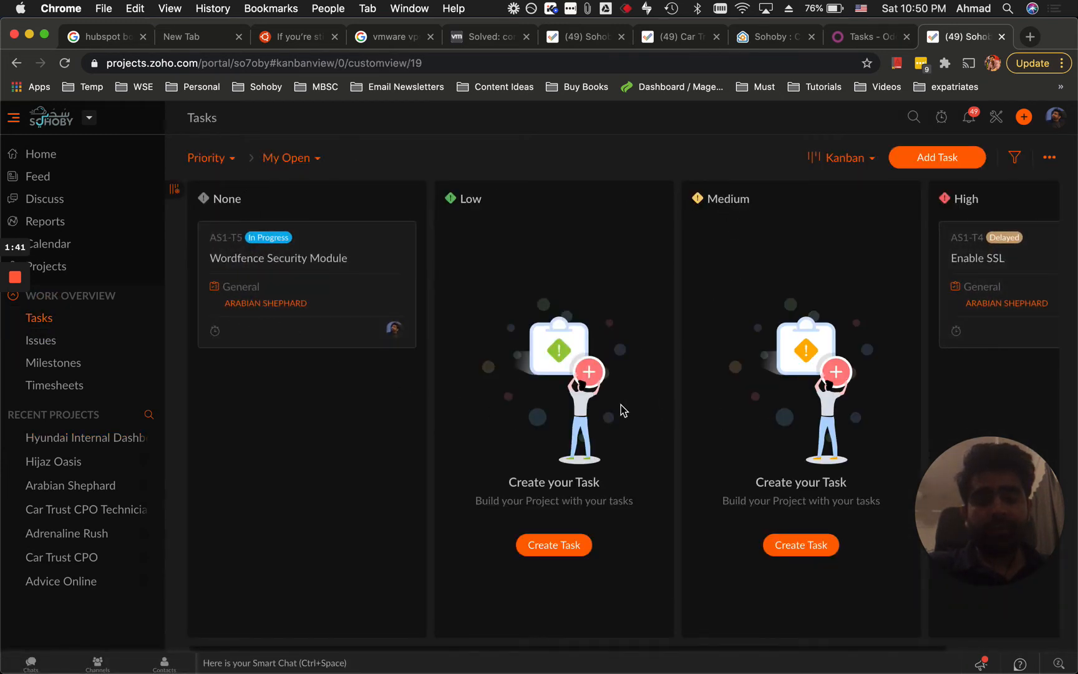
Browse the saved task views on the Tasks board without changing the view.
scroll(399, 373, "right", 5)
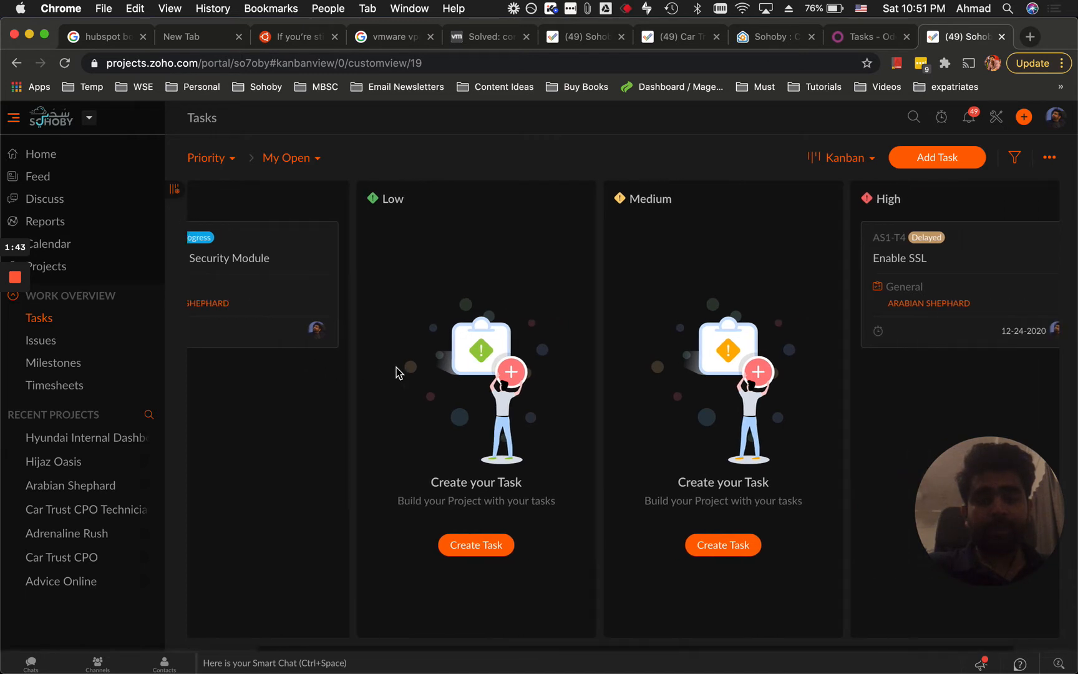
scroll(630, 433, "left", 5)
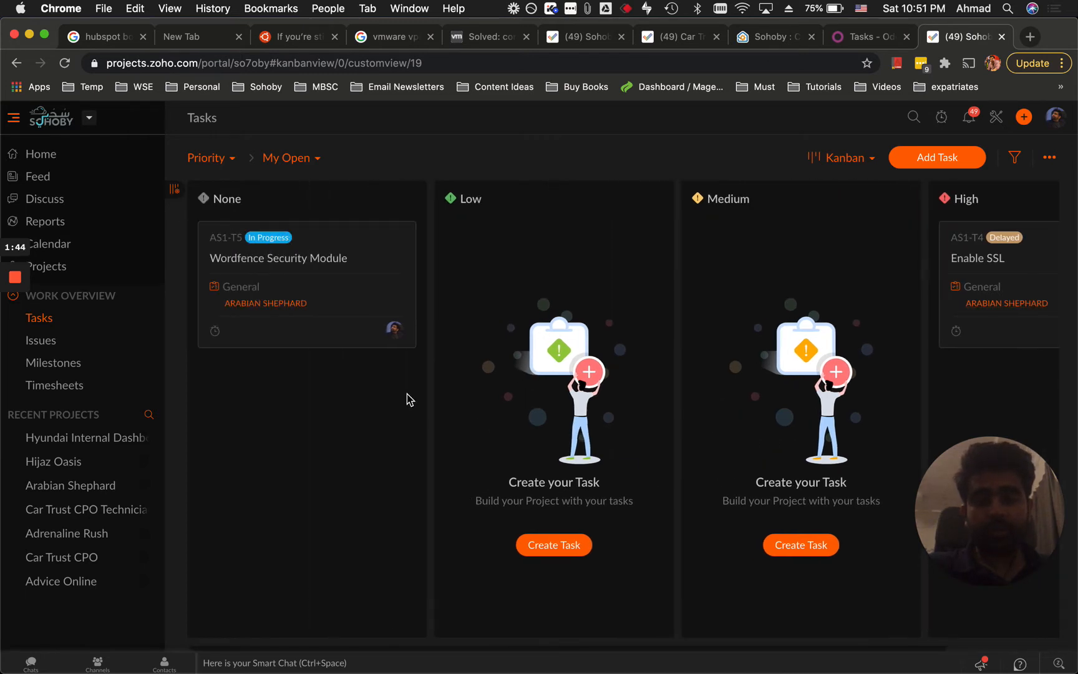
left_click(290, 158)
left_click(232, 158)
left_click(288, 158)
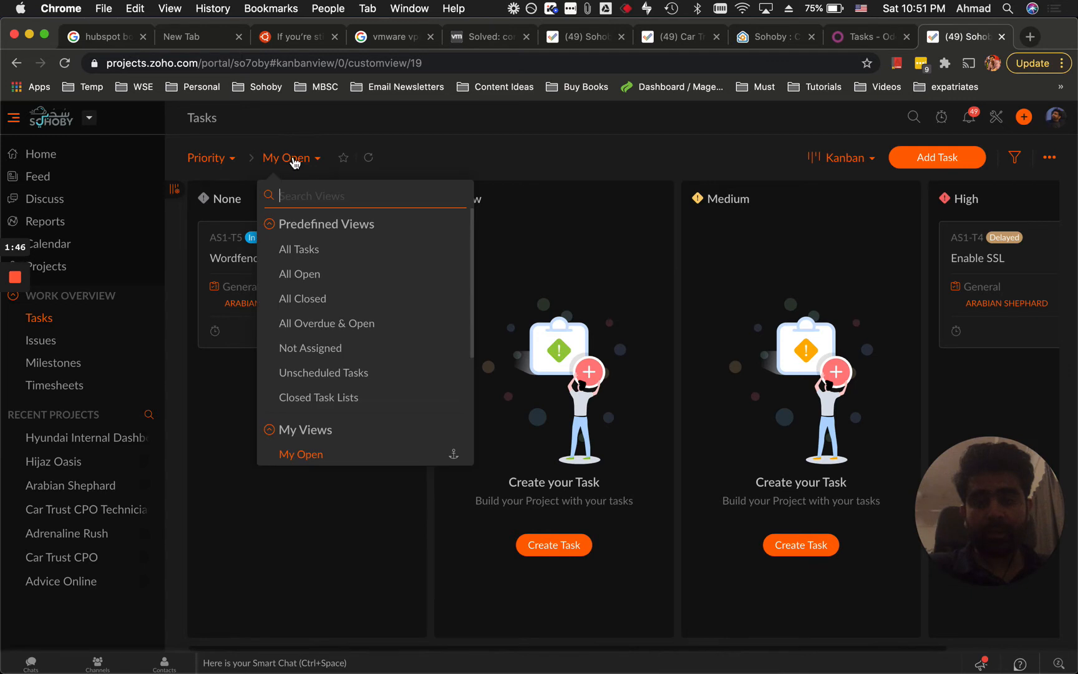
left_click(226, 425)
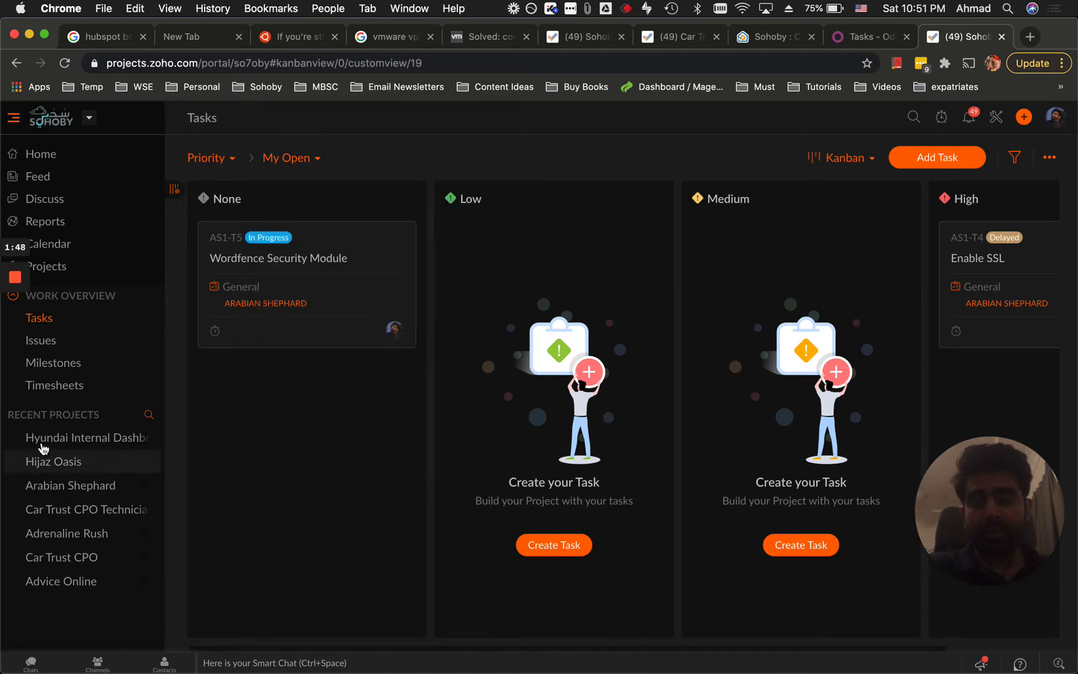
Open the Hyundai Internal Dashboard project's still-empty task board, glancing at Odoo in between.
left_click(64, 264)
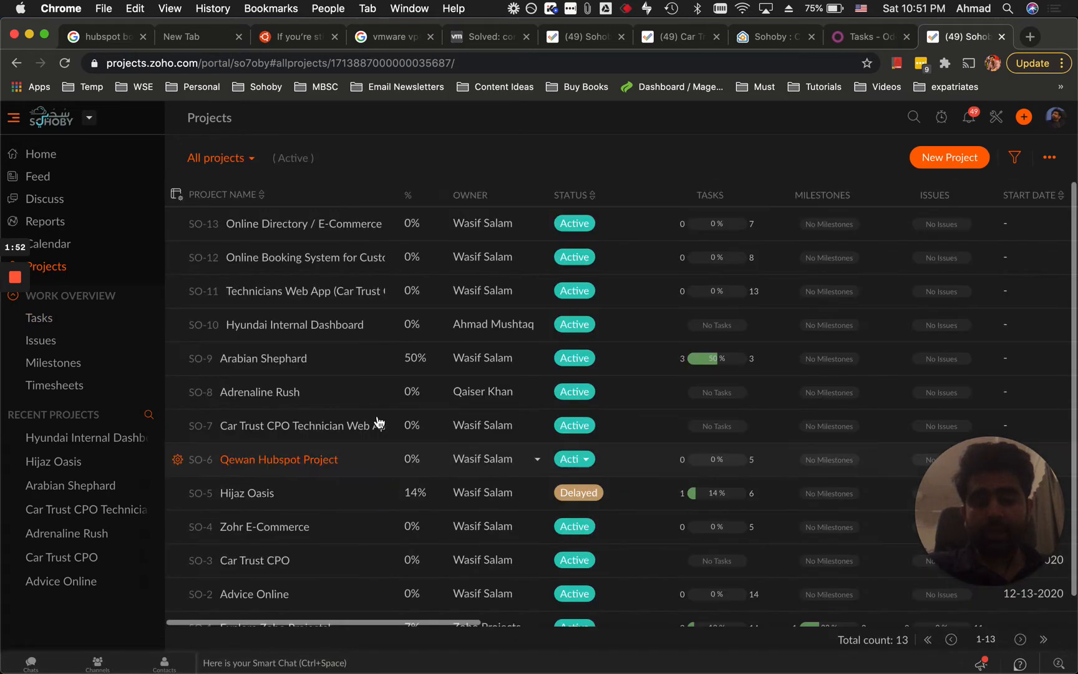
left_click(309, 330)
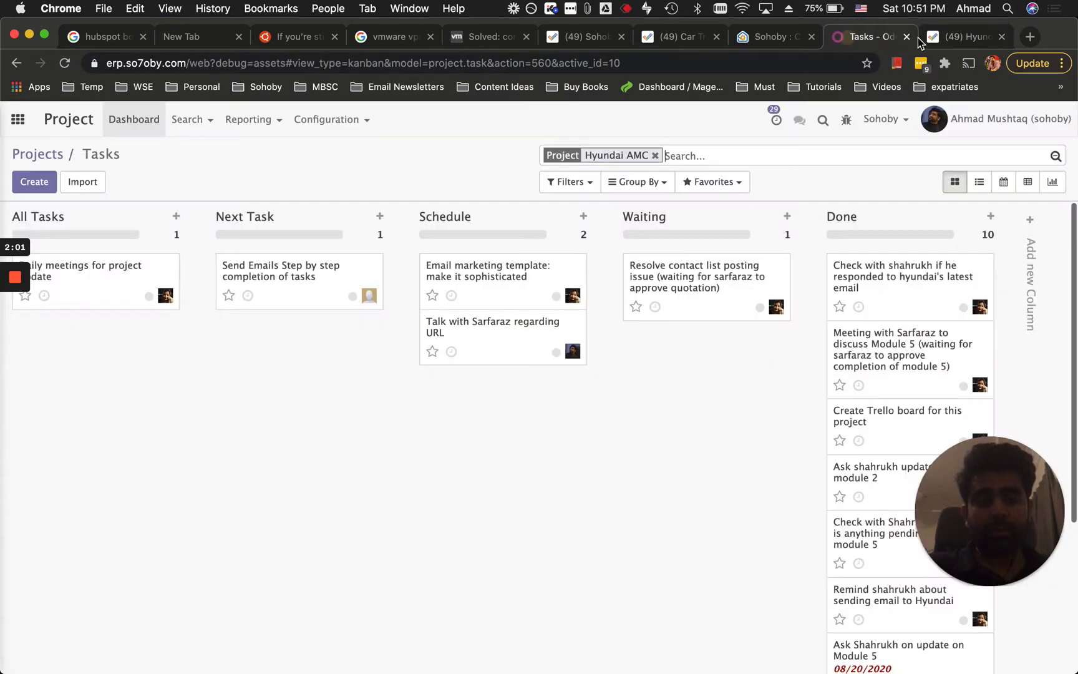
left_click(858, 36)
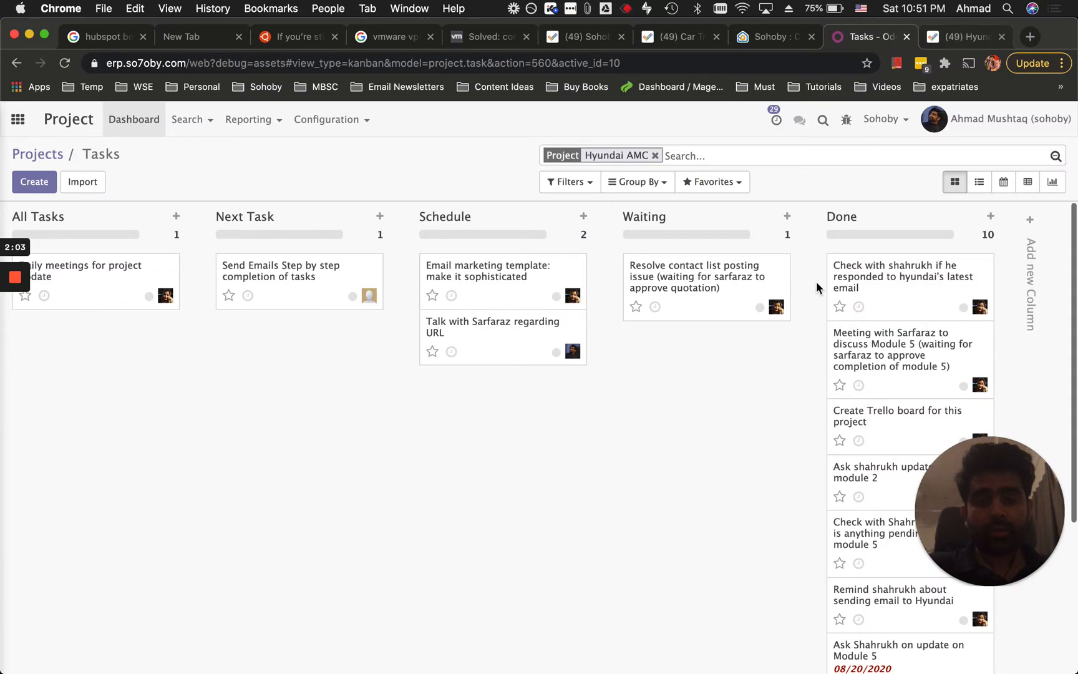
scroll(815, 287, "down", 5)
scroll(863, 362, "up", 5)
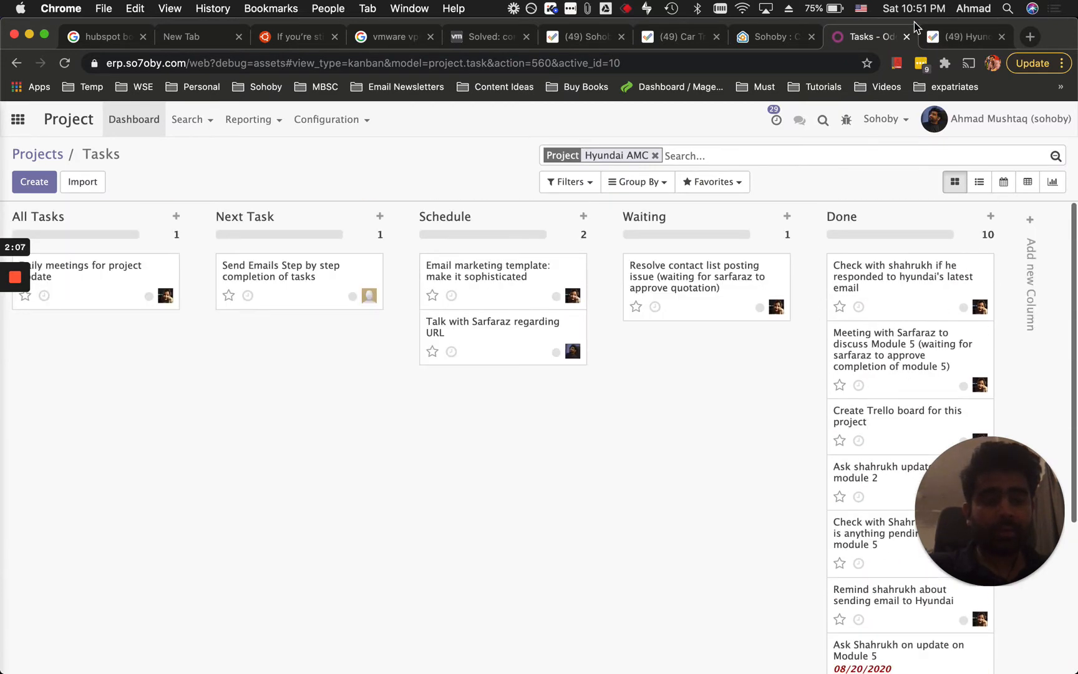
left_click(943, 36)
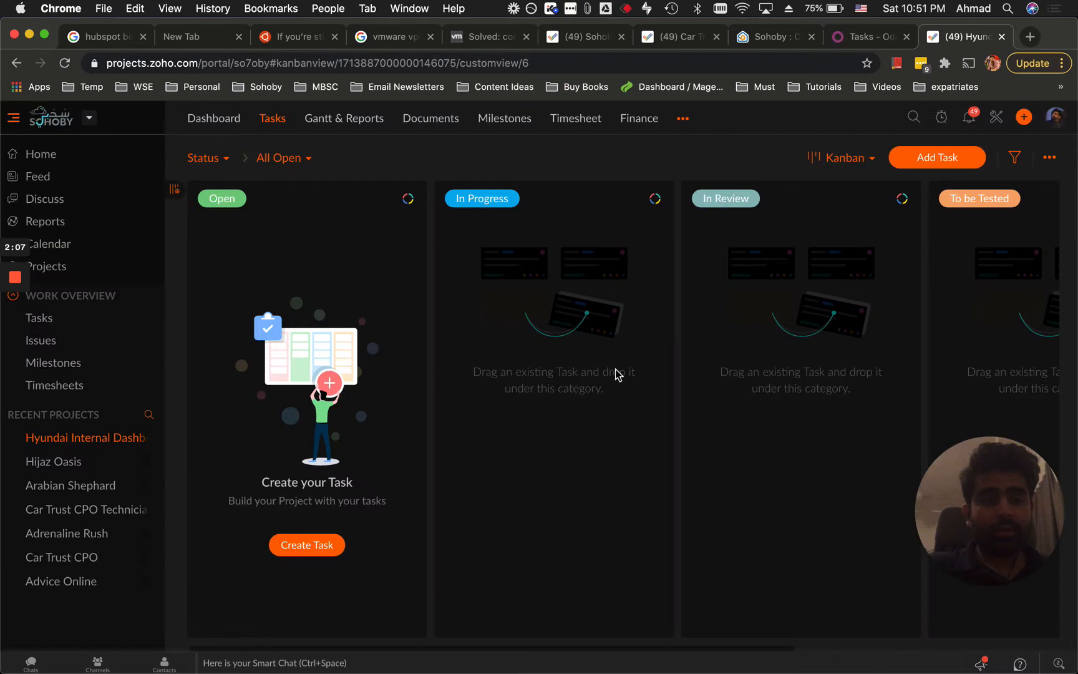
Start an Import Tasks with CSV as the format, then move to the Odoo task board.
left_click(1050, 158)
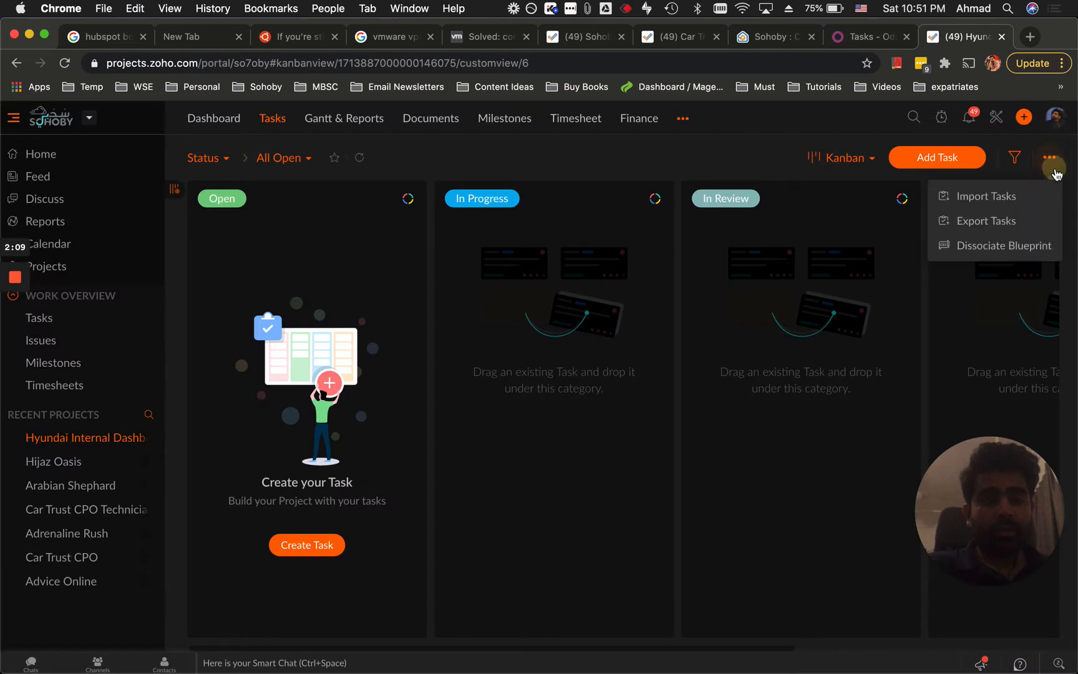
left_click(1002, 197)
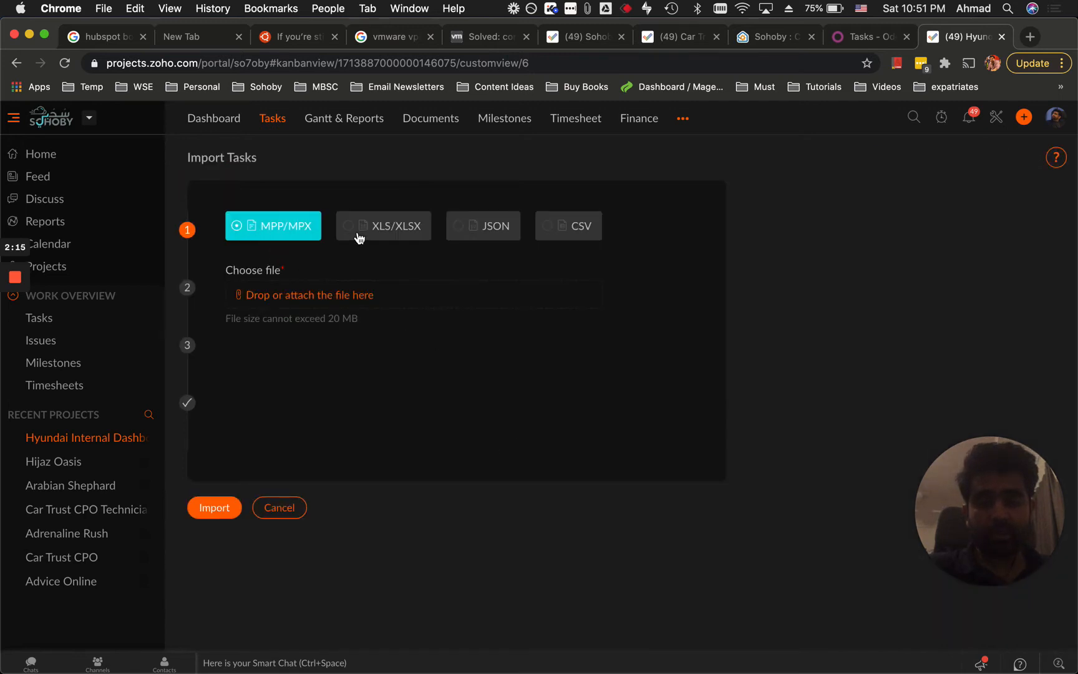
left_click(585, 239)
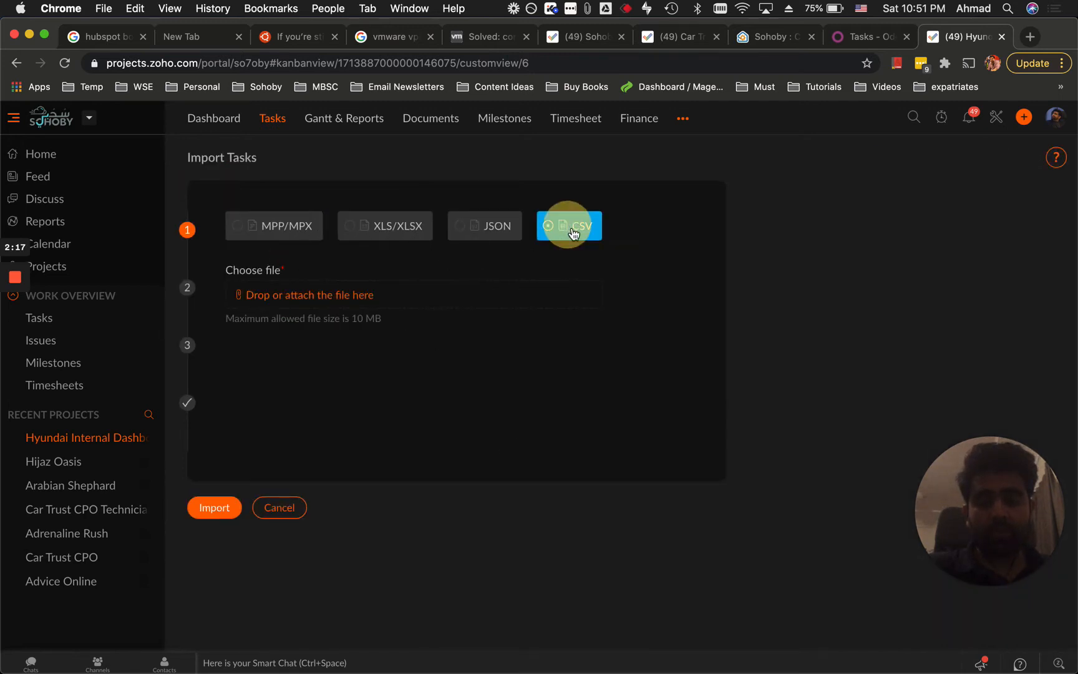
left_click(834, 47)
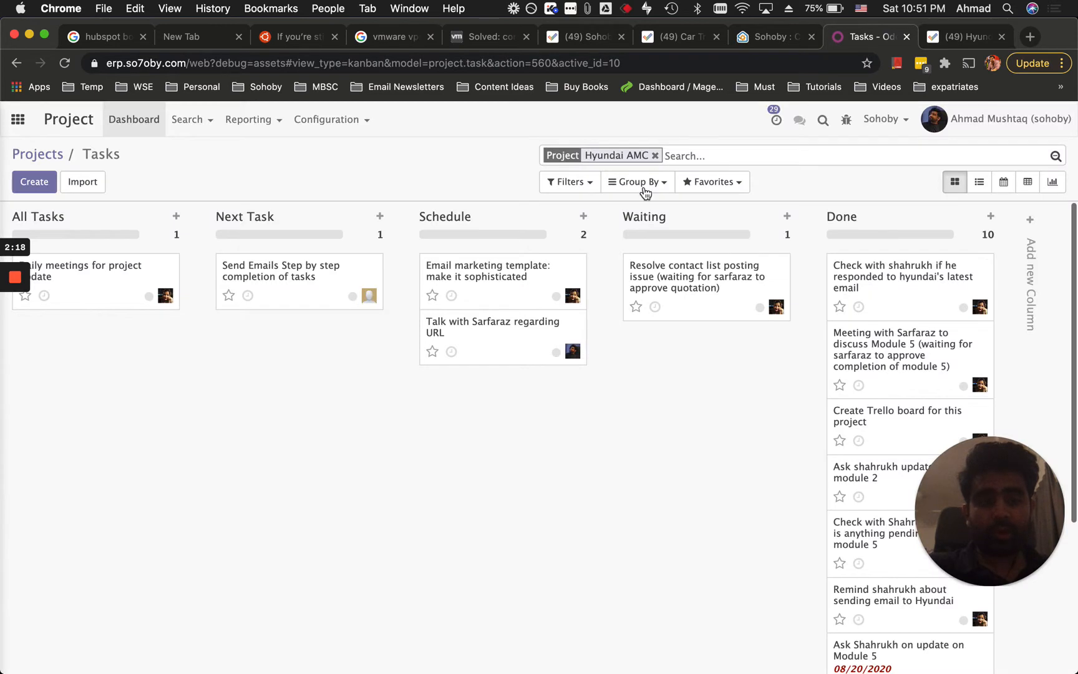
left_click(979, 181)
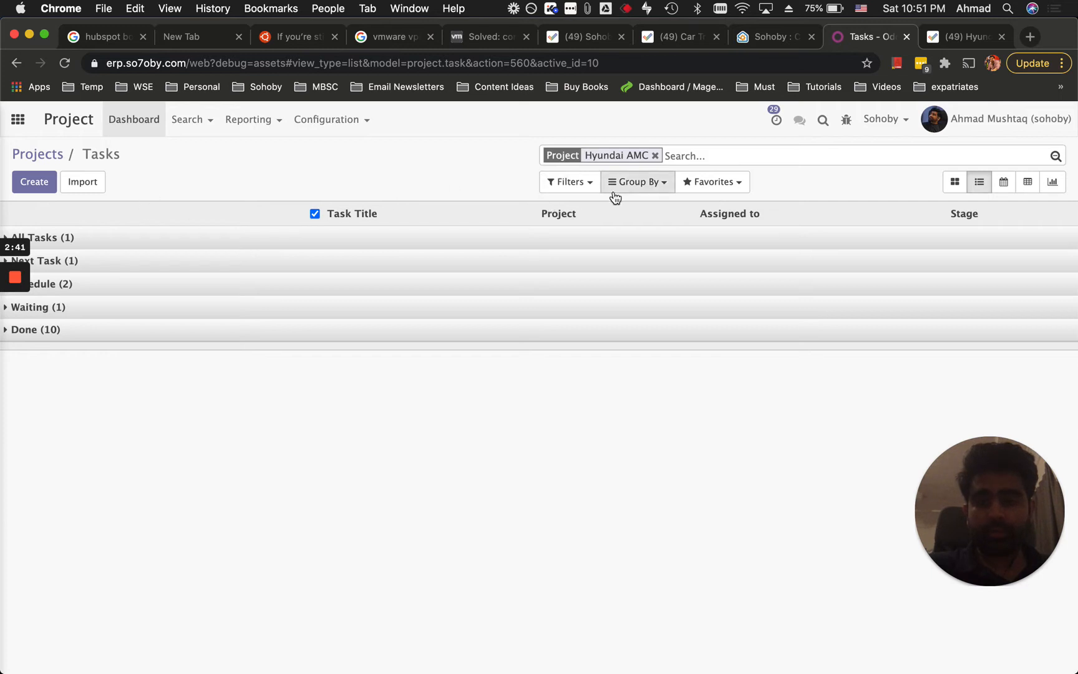
left_click(320, 213)
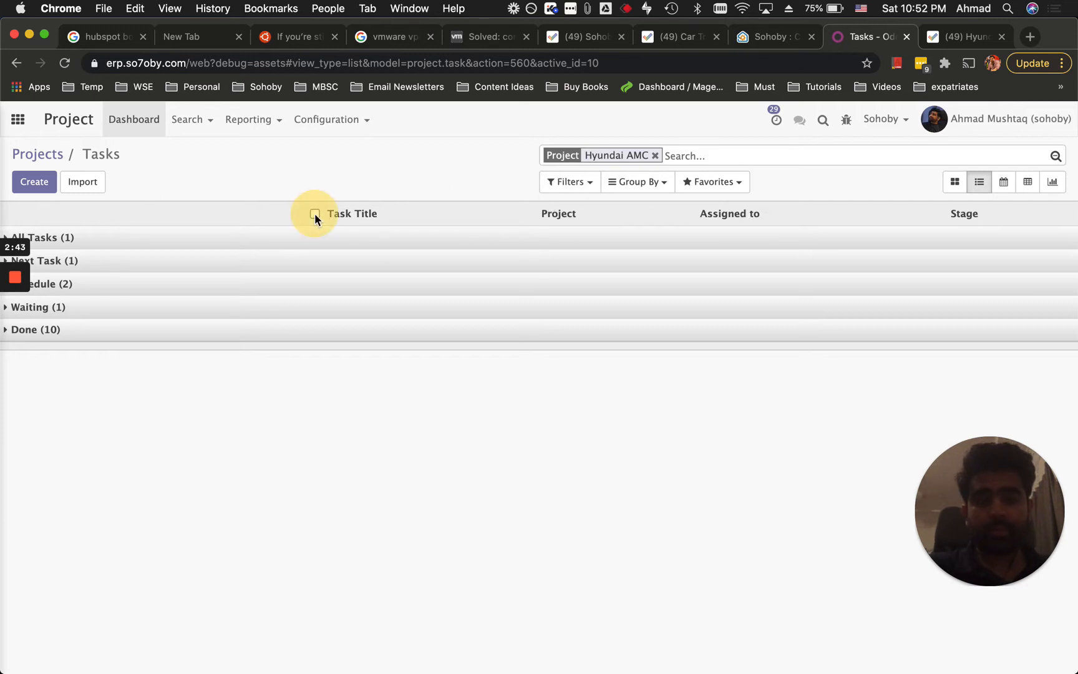
left_click(954, 183)
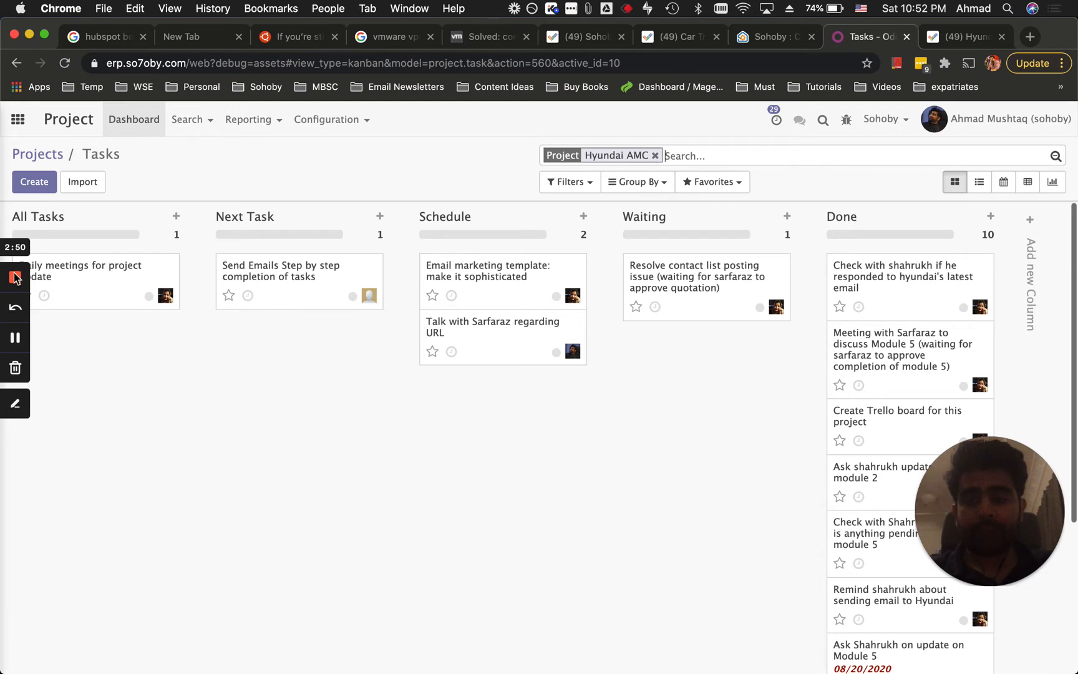
View the Module 5 meeting task in Odoo, return to the Hyundai AMC board, then switch to Zoho.
left_click(16, 340)
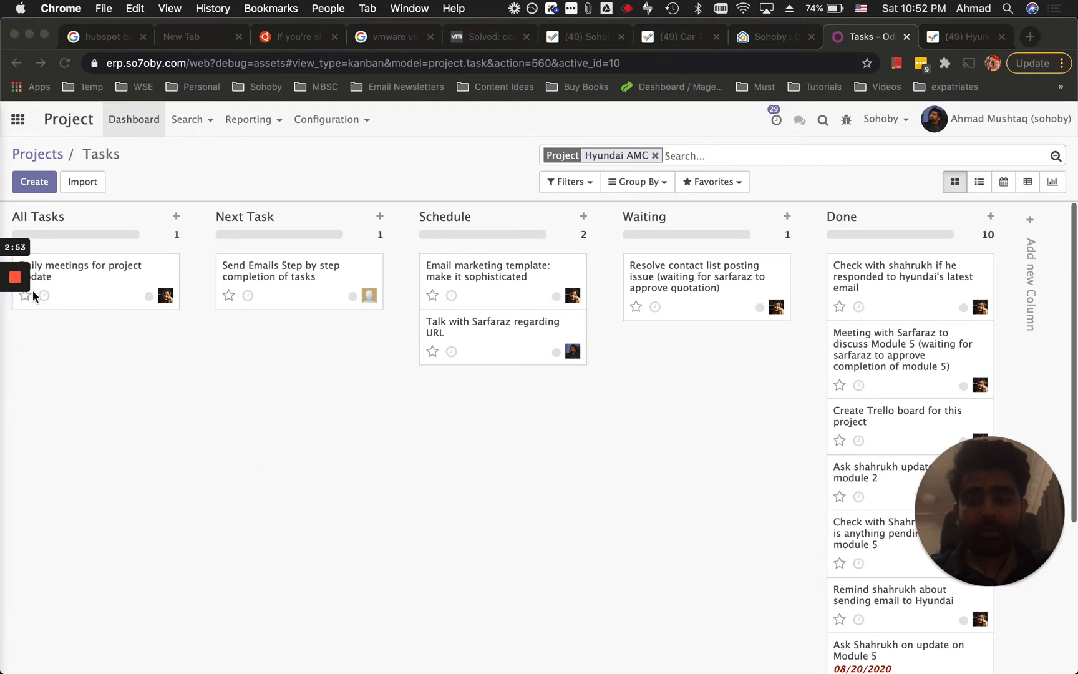
mouse_move(21, 276)
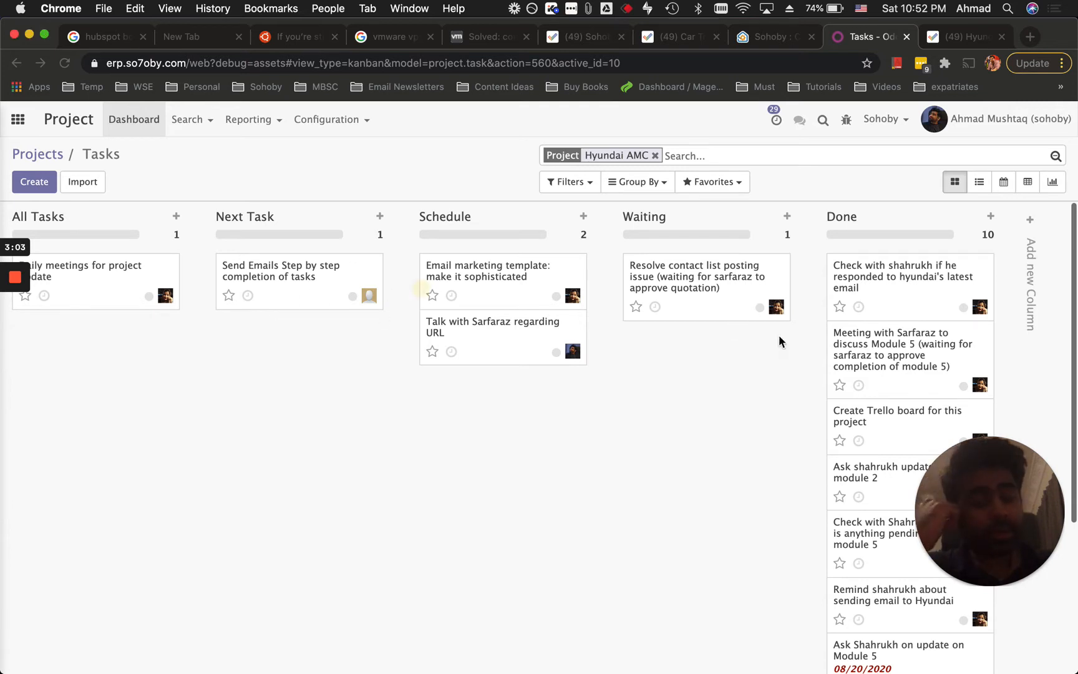
left_click(958, 36)
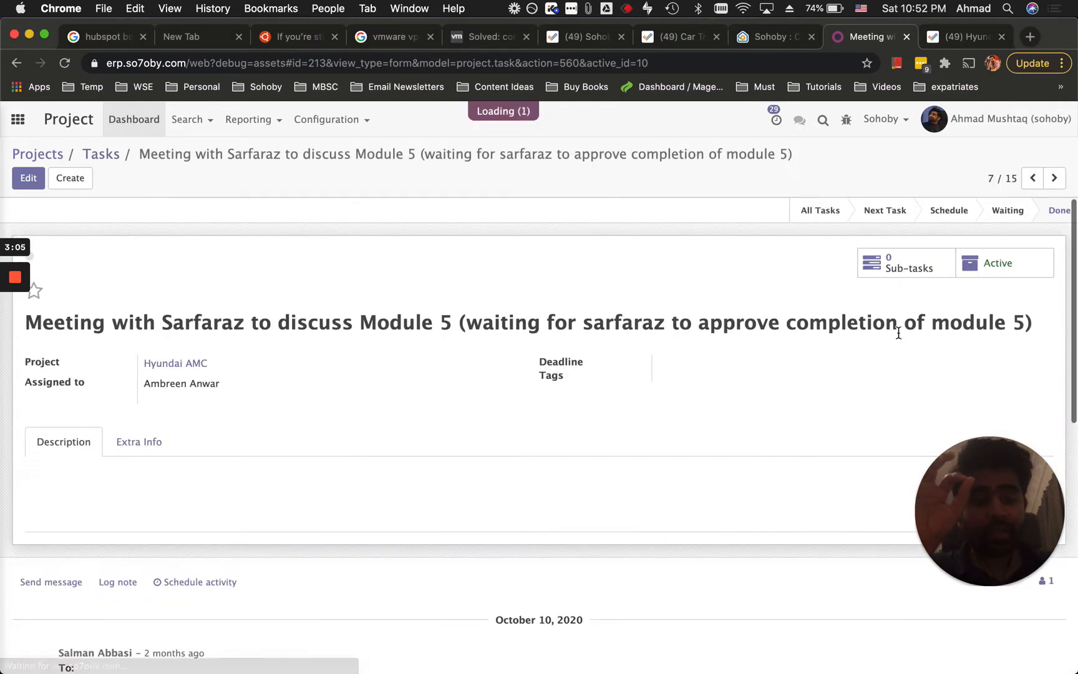
left_click(102, 161)
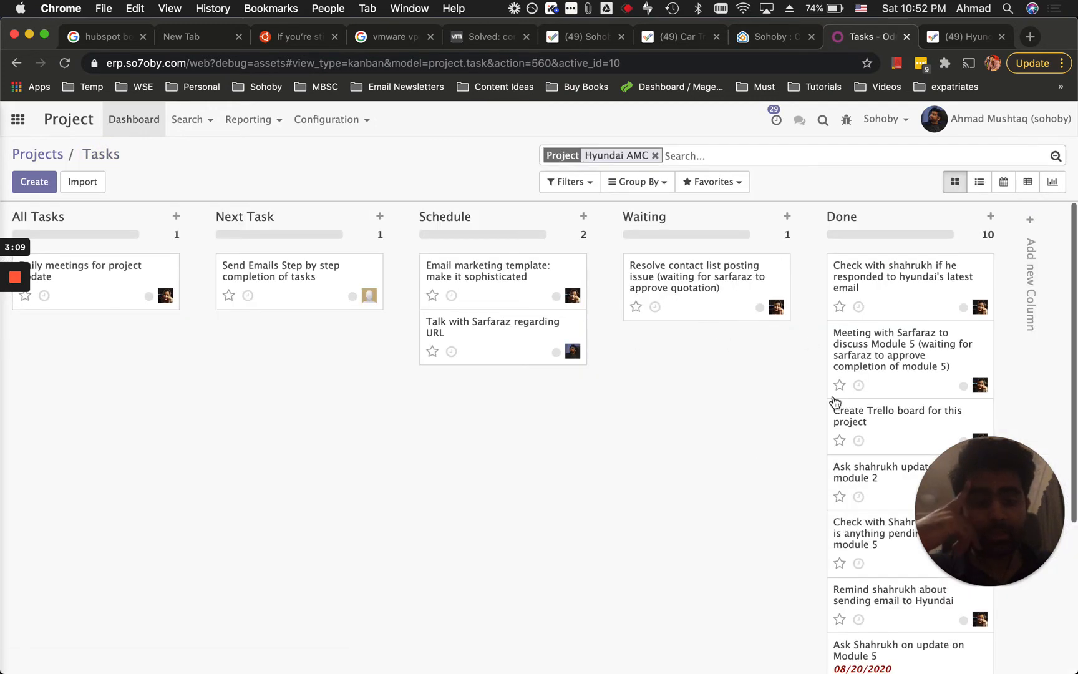
left_click(954, 36)
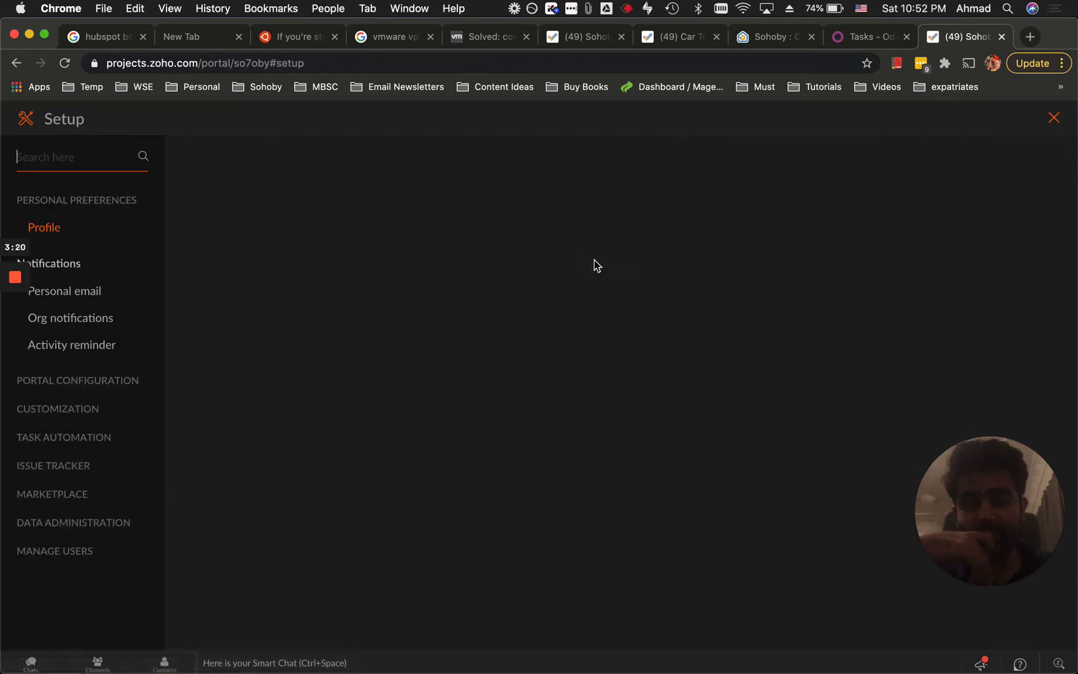
Go to Client Users under Manage Users > Portal Users in Setup.
left_click(80, 550)
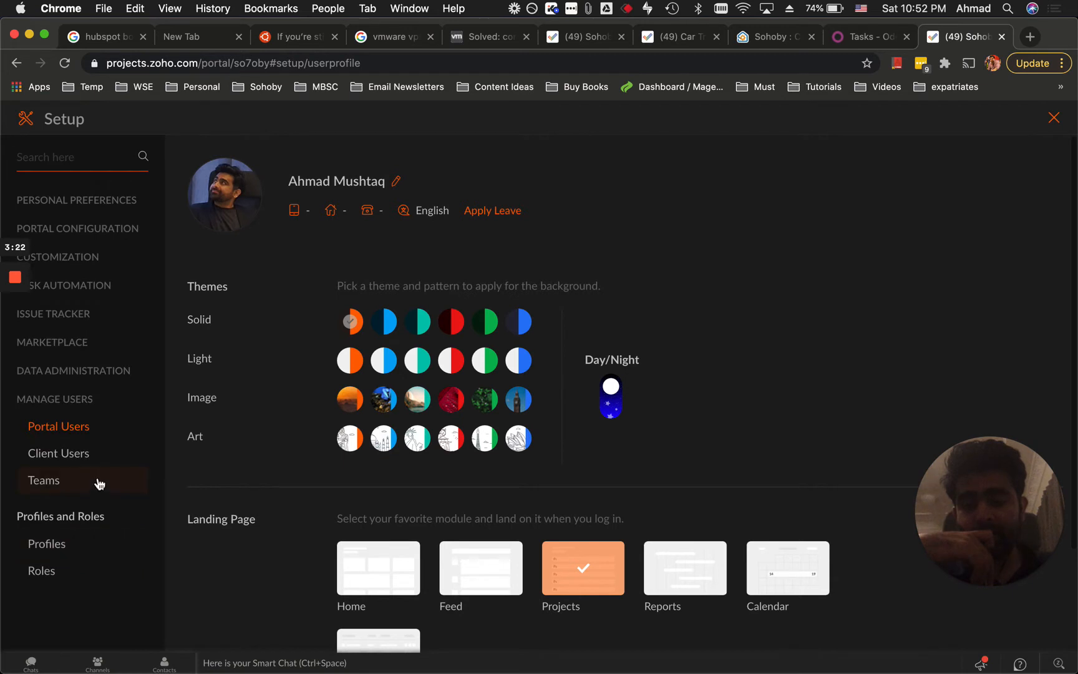
left_click(72, 453)
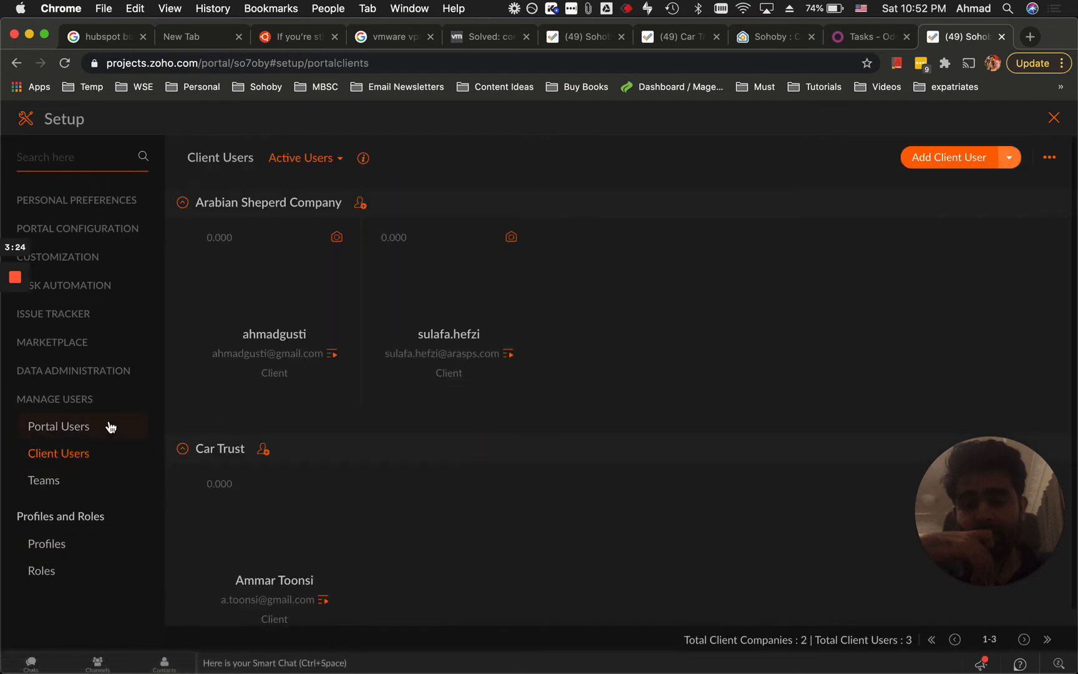
left_click(73, 426)
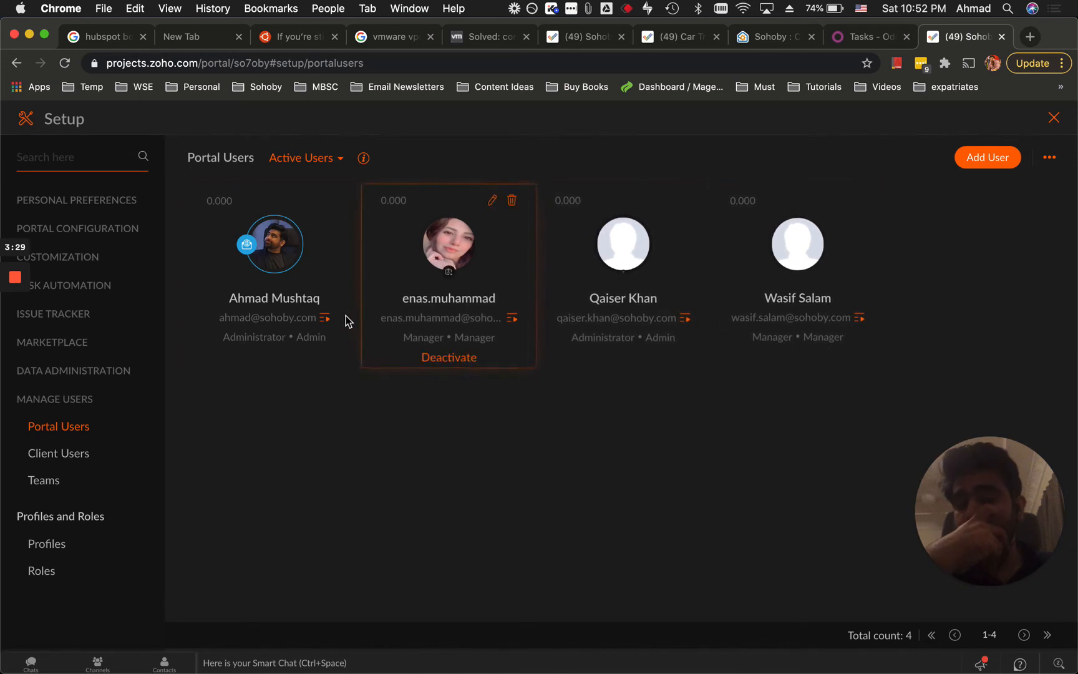
left_click(44, 453)
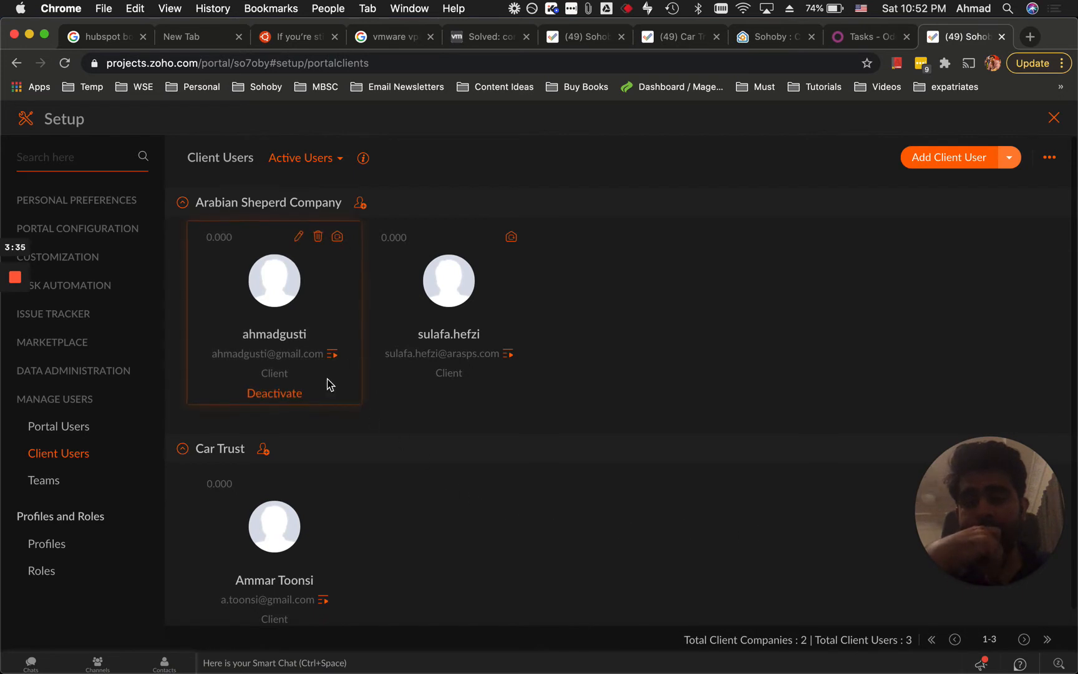
scroll(395, 526, "down", 2)
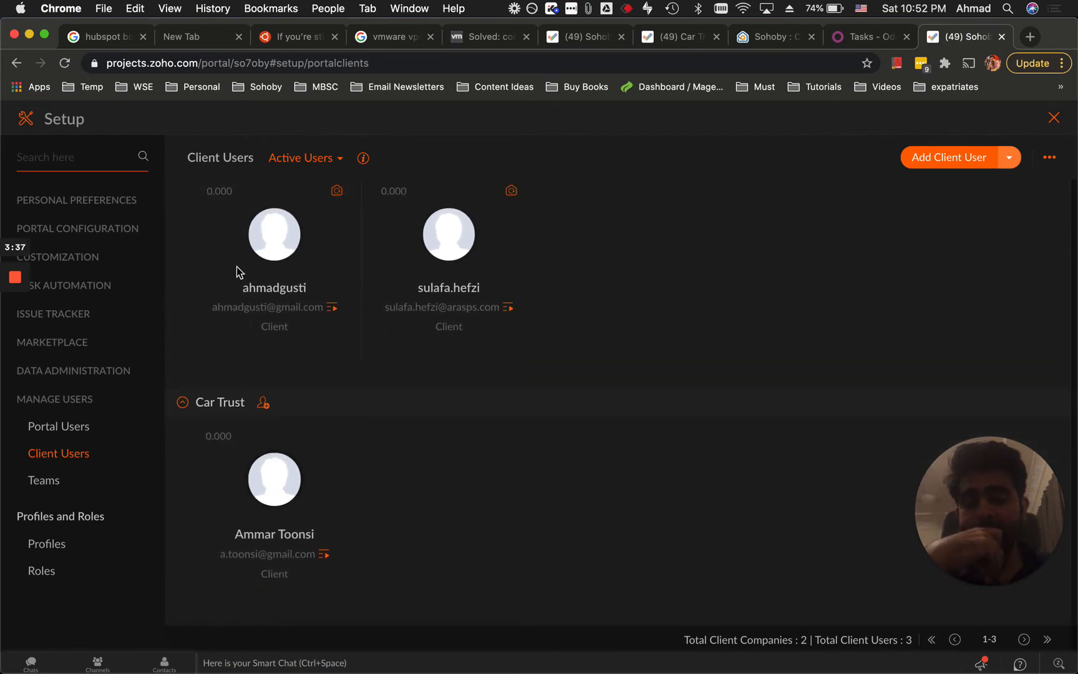
scroll(356, 352, "up", 2)
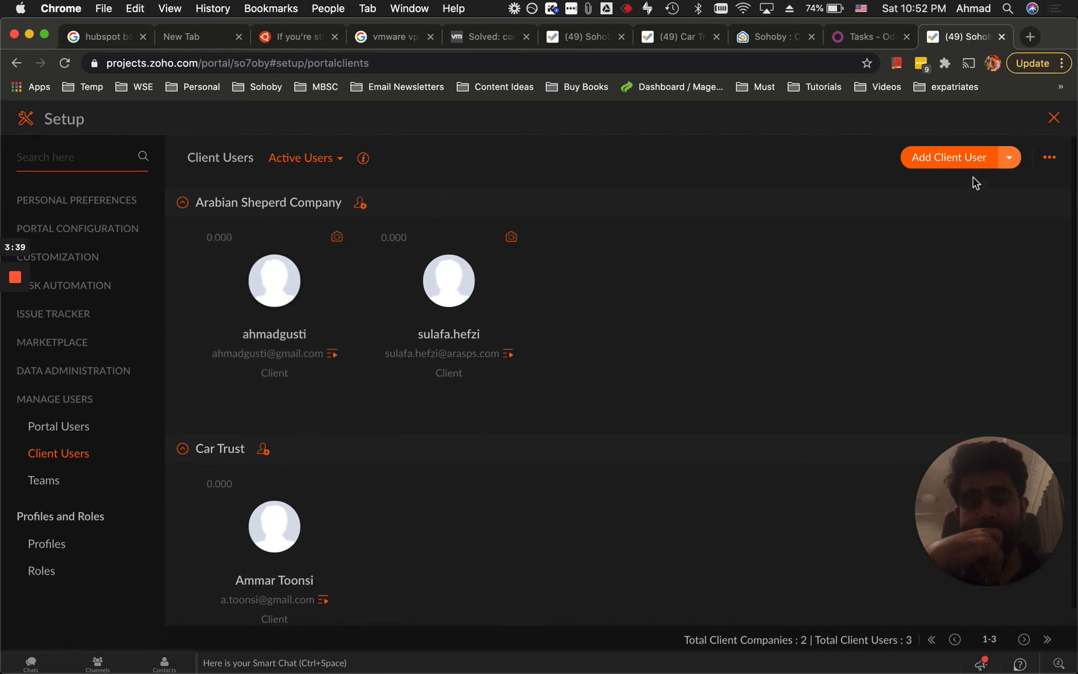
Open the Add Client User dropdown to reveal the Add Client Company option.
left_click(1011, 157)
left_click(566, 169)
left_click(322, 164)
left_click(1010, 158)
left_click(977, 184)
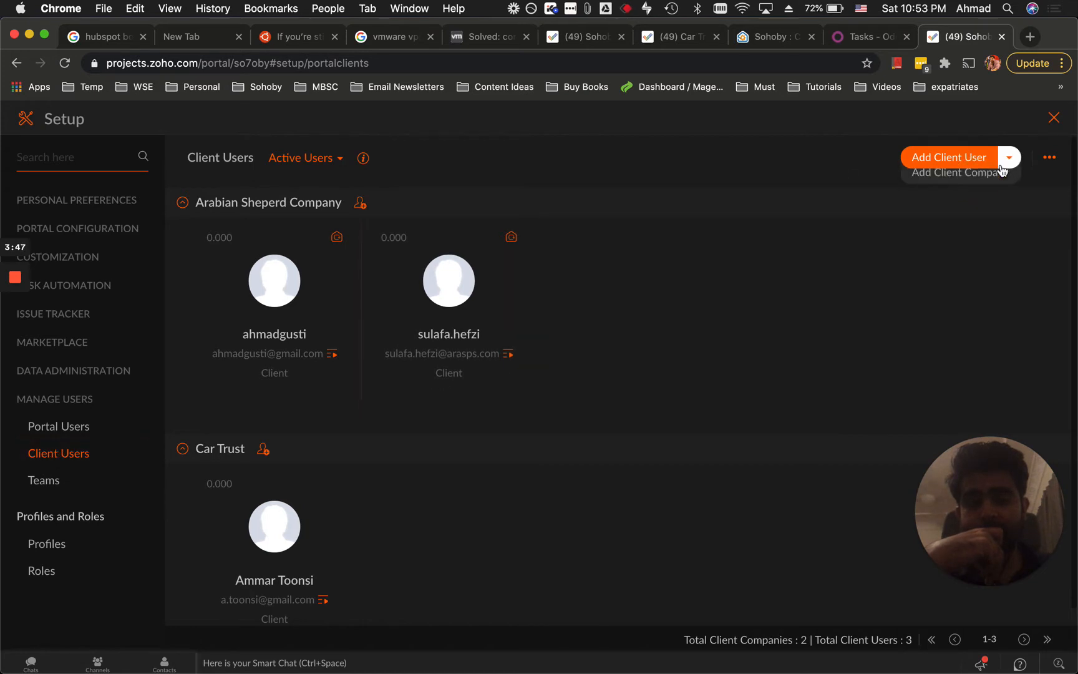
Open the Add New Client Company form, trying test names but leaving Client Company Name empty.
mouse_move(1007, 161)
left_click(1001, 182)
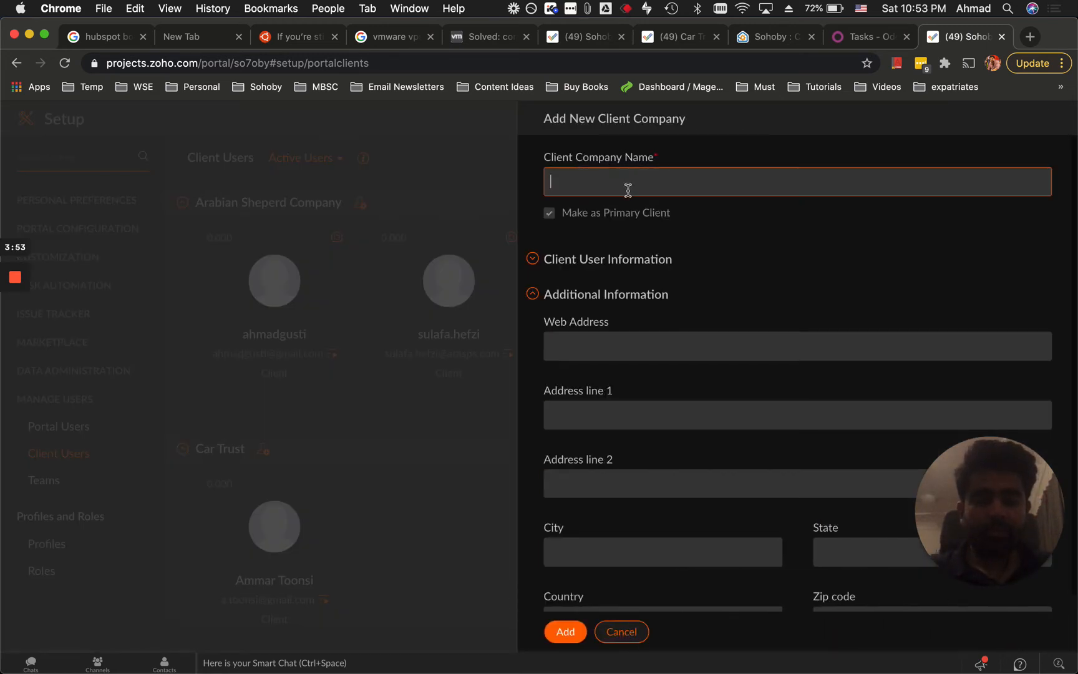
left_click(570, 181)
type("asad")
key("BackSpace")
key("BackSpace")
key("BackSpace")
key("BackSpace")
type("im")
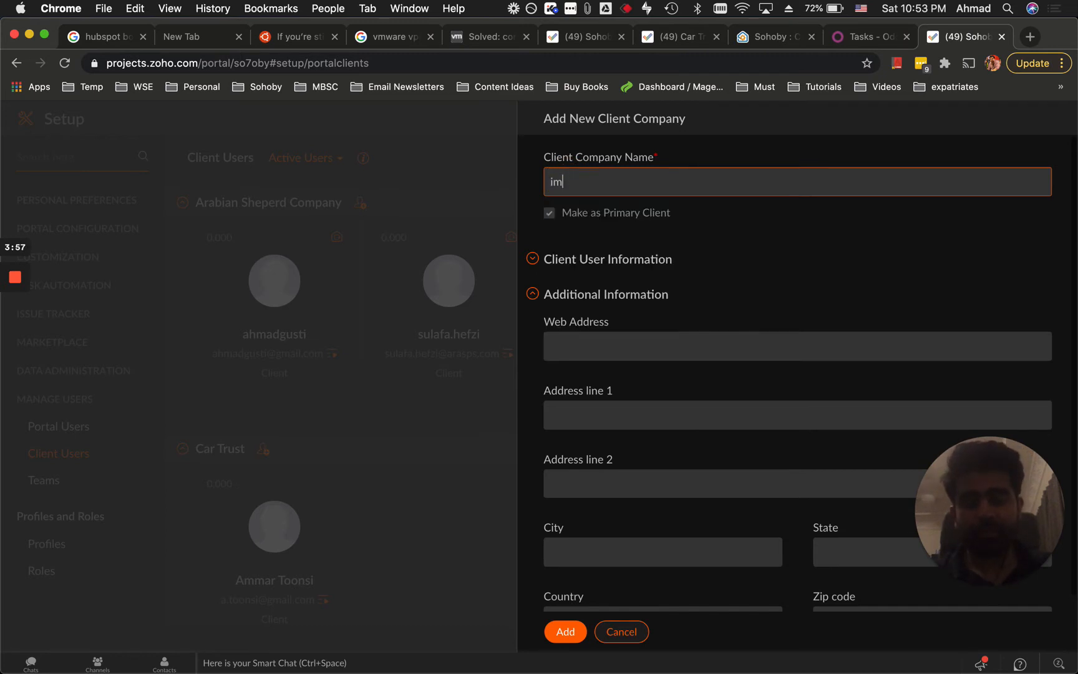
type("Vendimod")
key("alt+BackSpace")
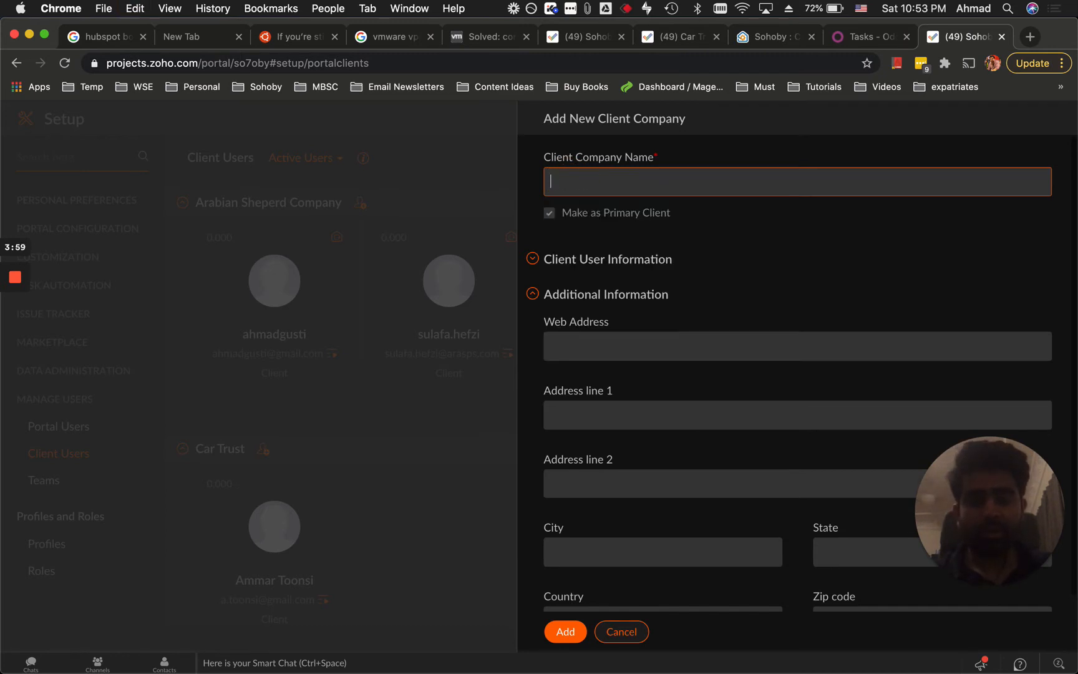
Cancel the client company form and go to Roles > Profiles to add a profile.
left_click(622, 632)
left_click(65, 574)
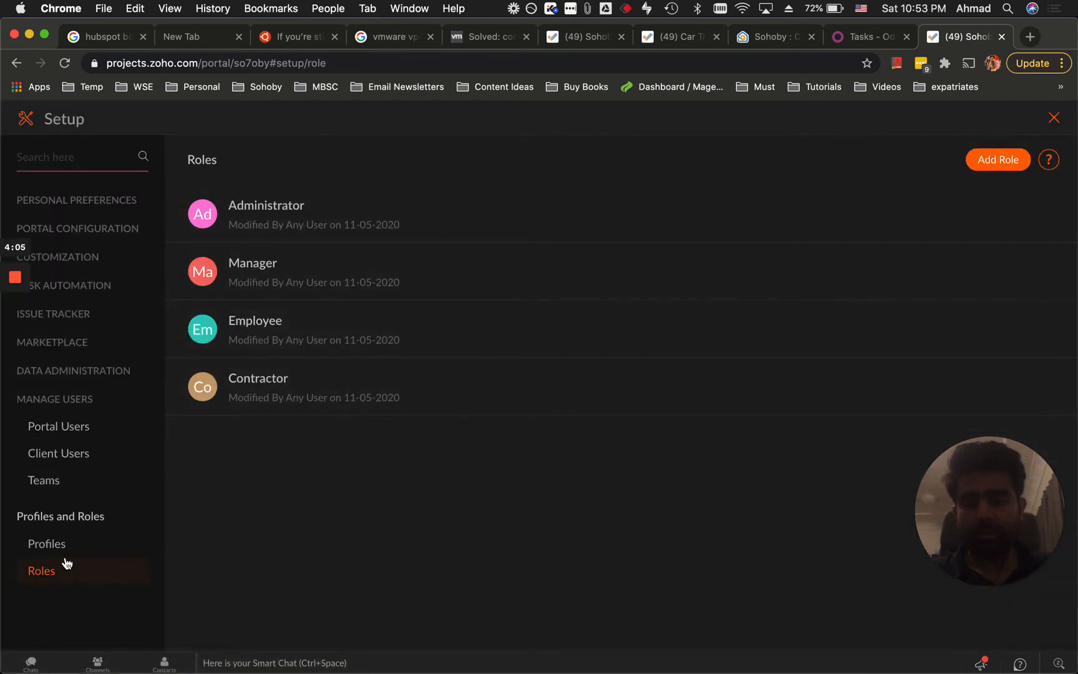
left_click(37, 547)
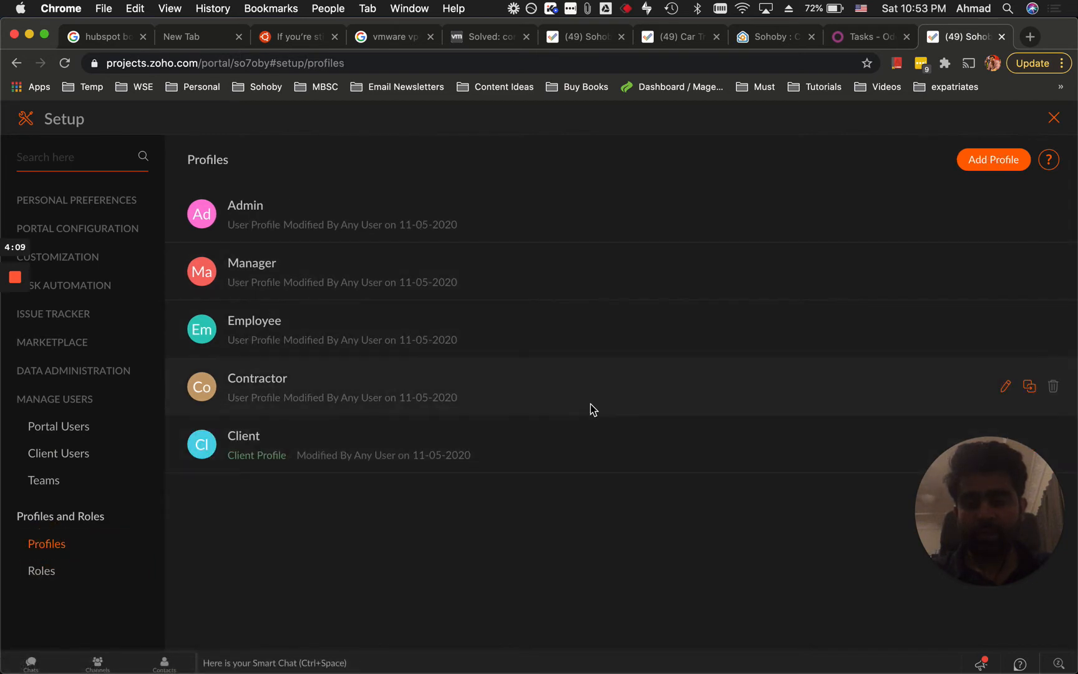
left_click(989, 162)
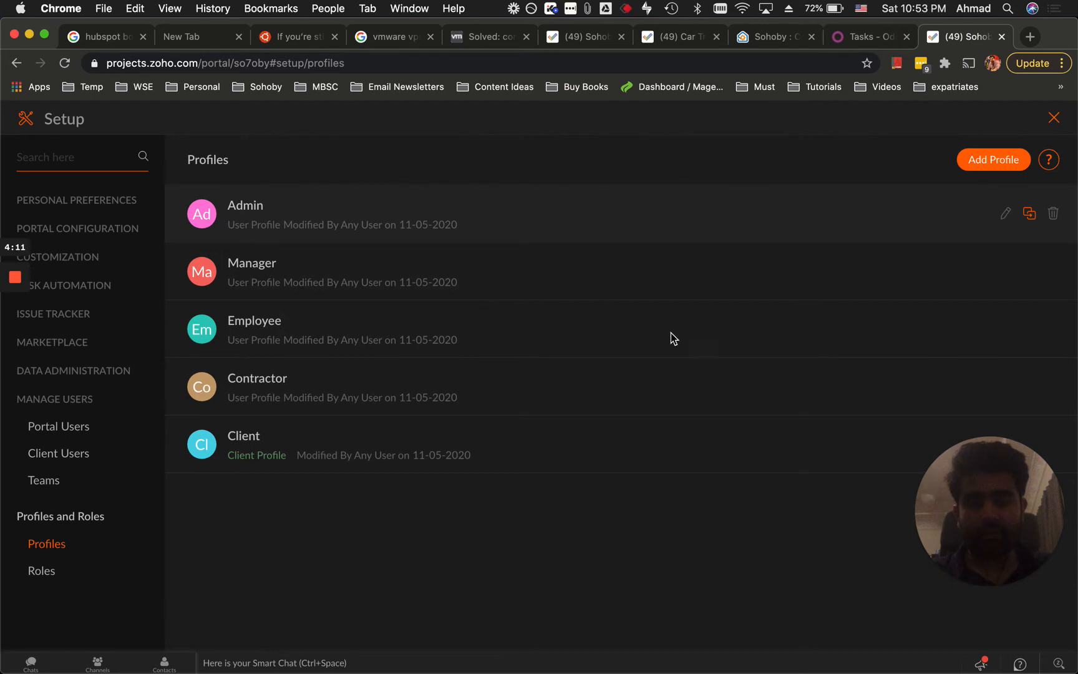
Name the new profile Partner, replacing Vendor, and set its type to Client Profile.
type("Vendor")
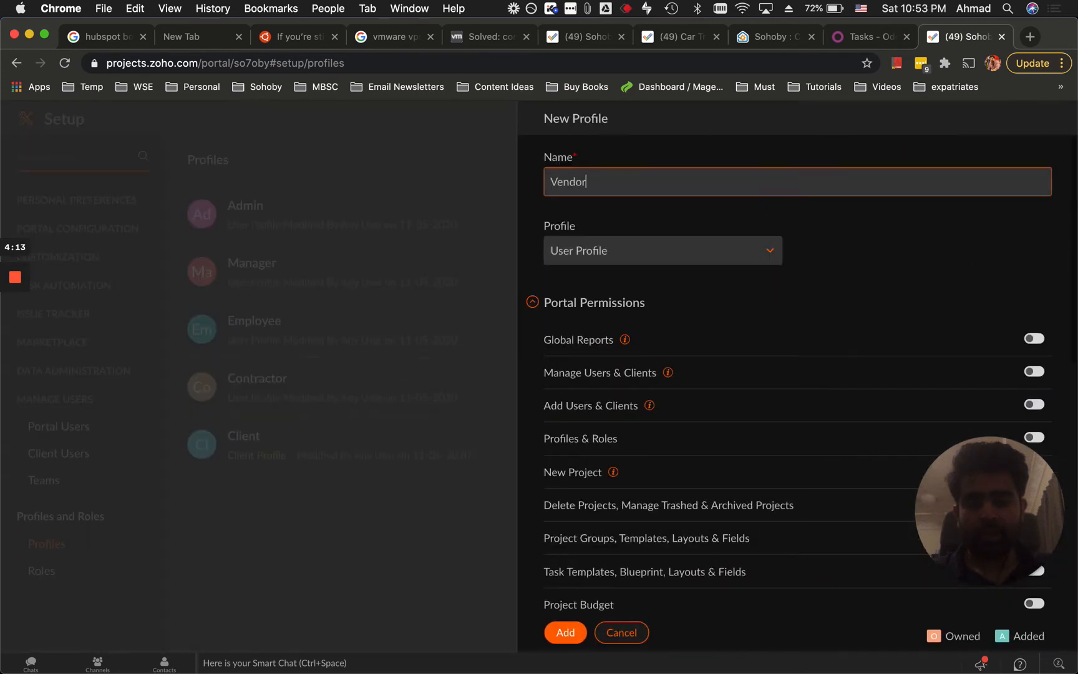
triple_click(746, 182)
type("Partner")
left_click(725, 251)
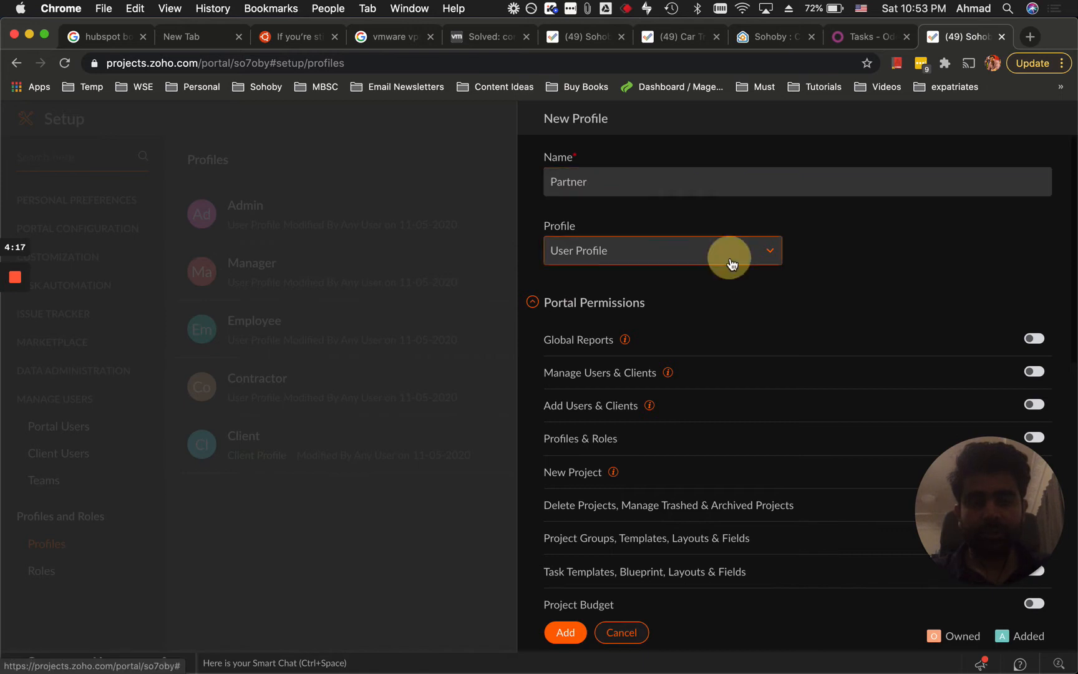
left_click(663, 318)
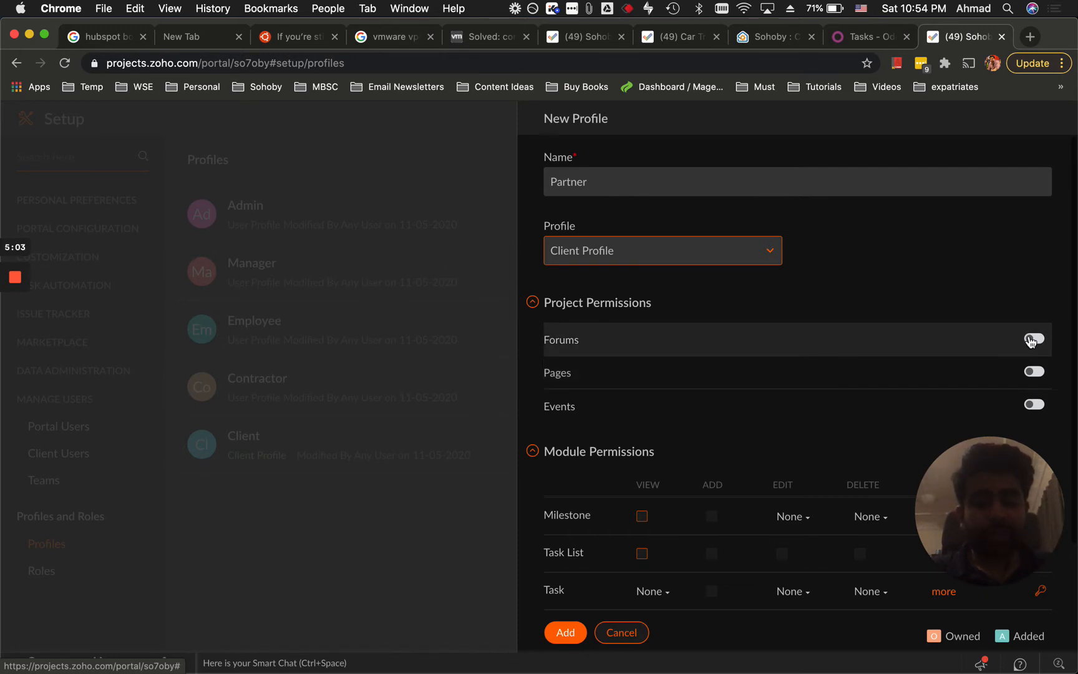
Grant the profile view, add, edit and delete rights on milestones, task lists, tasks and documents.
scroll(1032, 345, "down", 5)
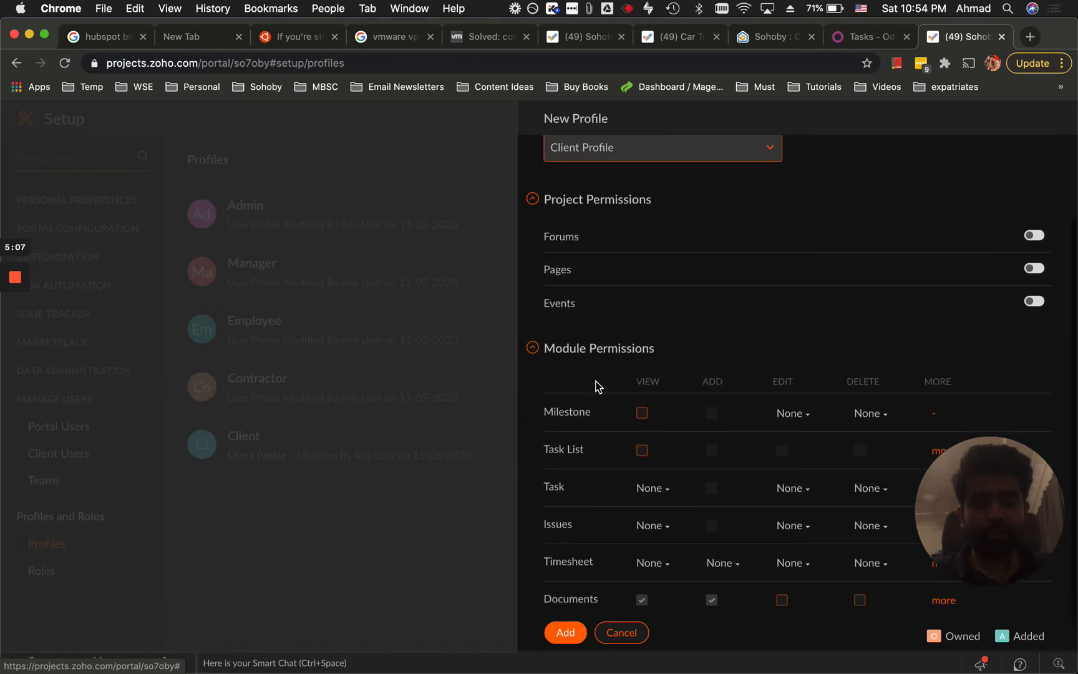
scroll(597, 385, "down", 2)
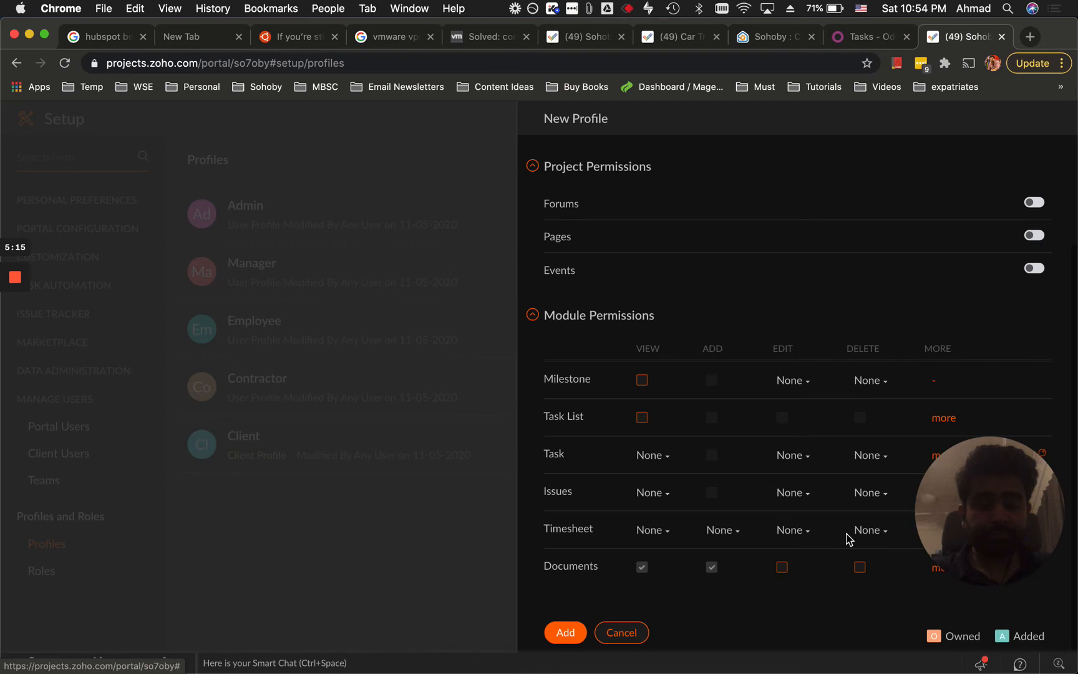
left_click_drag(985, 508, 929, 164)
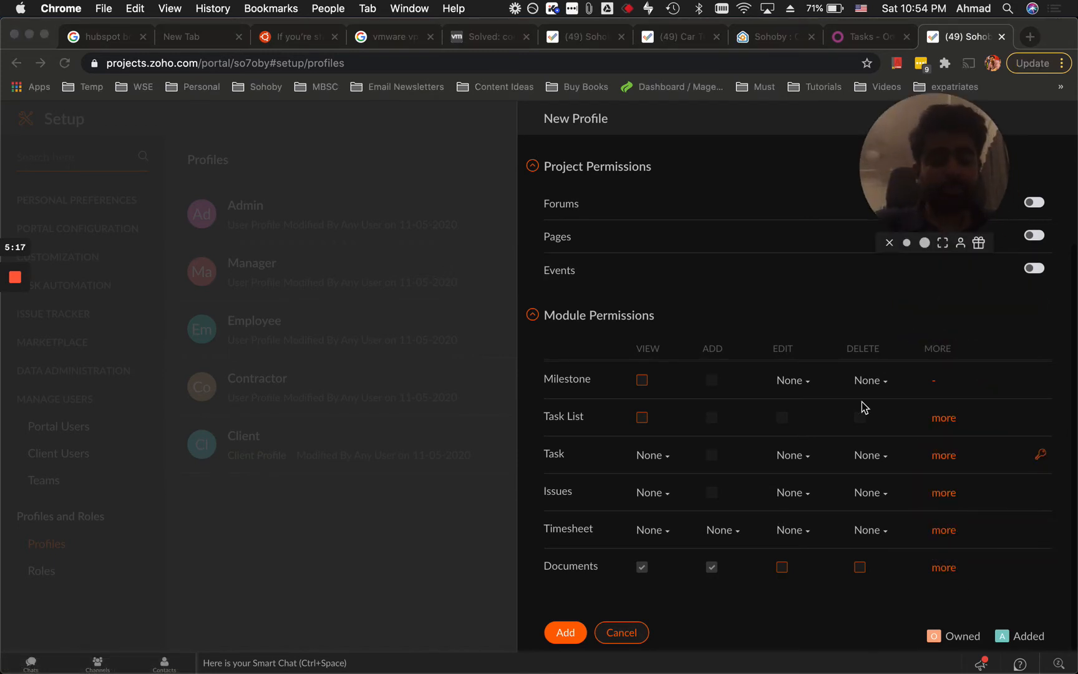
left_click(641, 380)
left_click(643, 418)
left_click(711, 379)
left_click(711, 417)
left_click(711, 454)
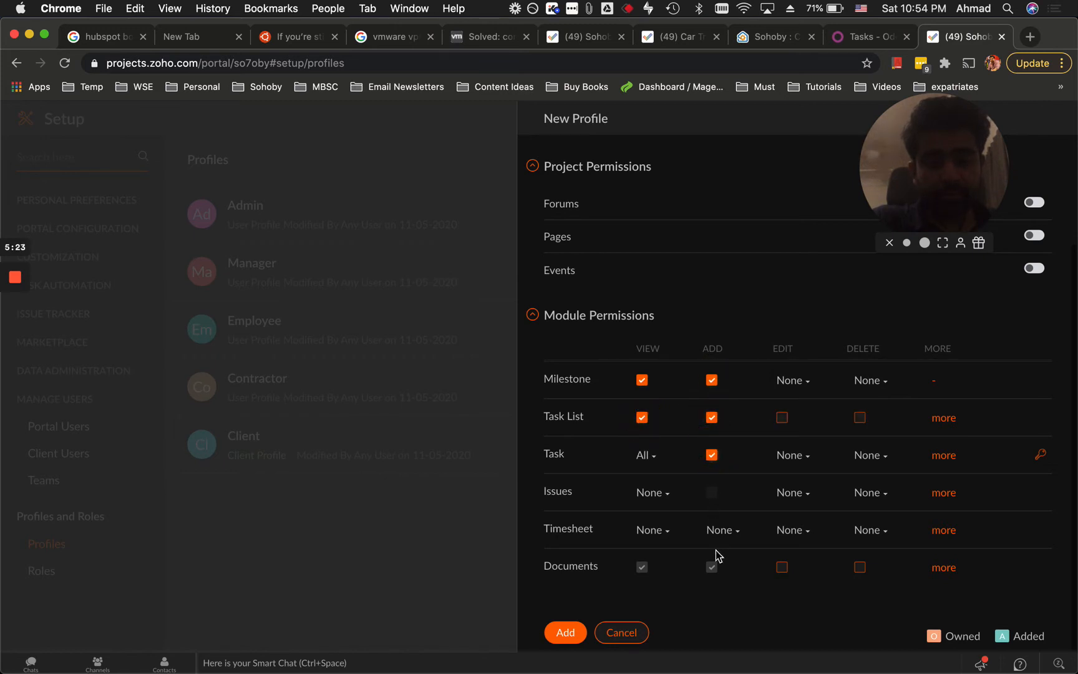
left_click(782, 418)
left_click(781, 566)
left_click(860, 566)
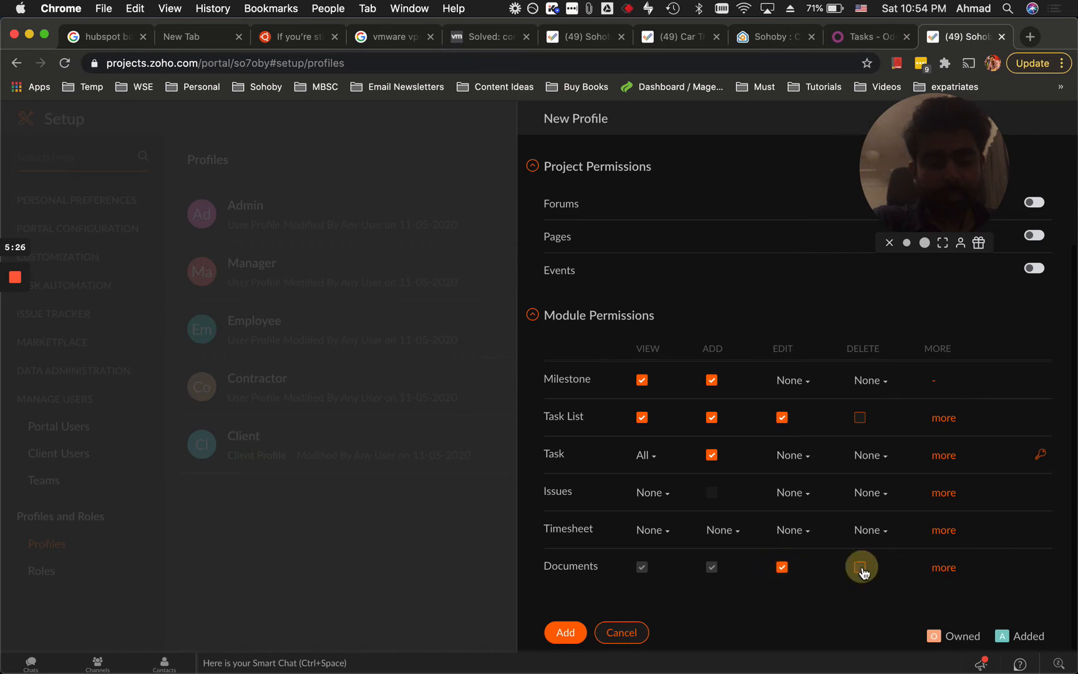
left_click(860, 417)
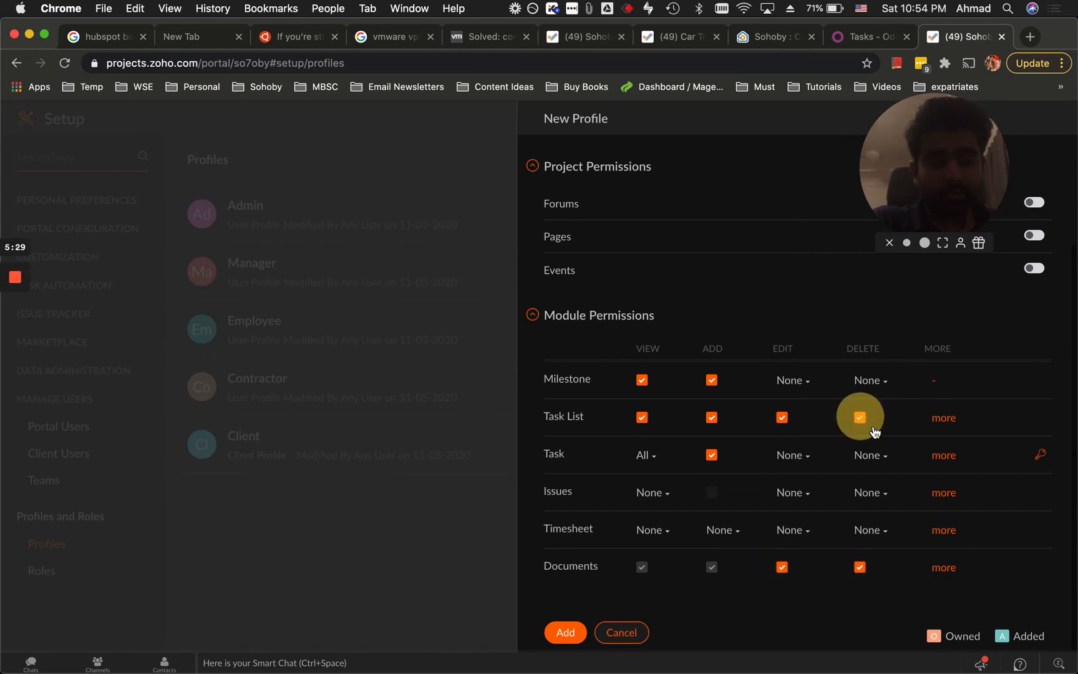
left_click(836, 609)
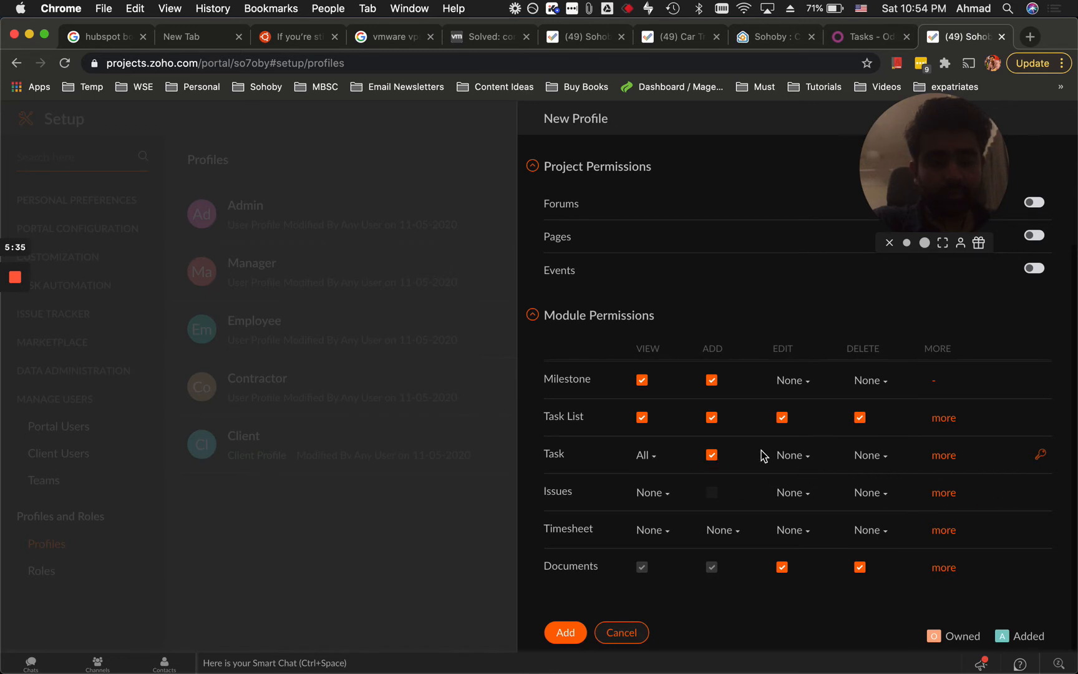
Set the Timesheet View, Add, Edit and Delete permissions all to All.
left_click(655, 453)
left_click(655, 457)
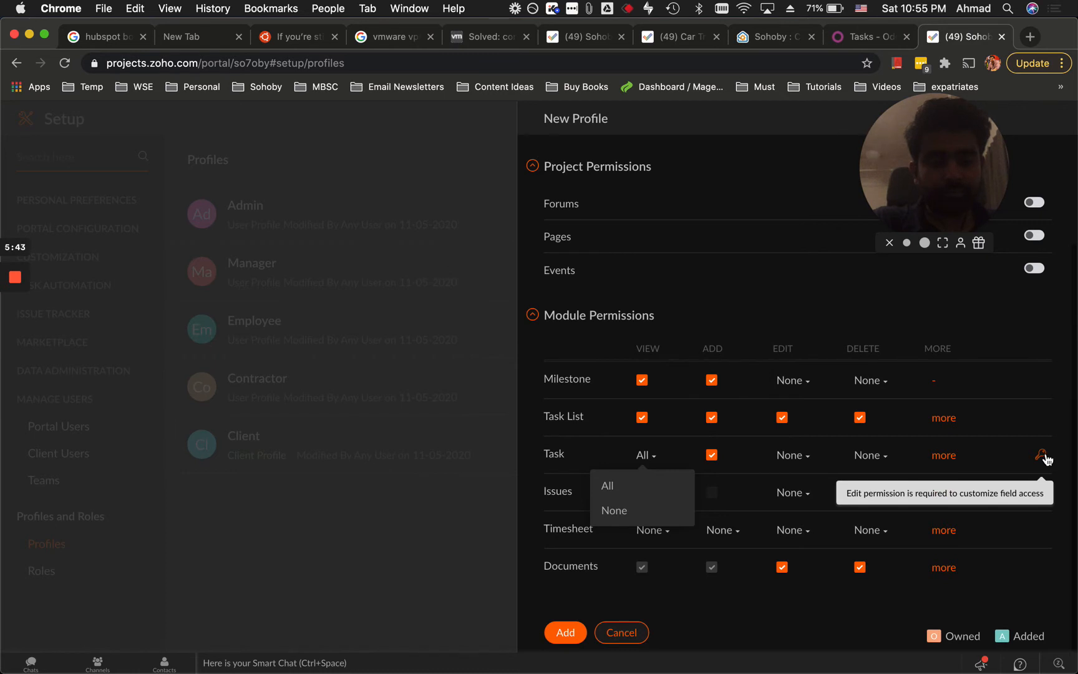
left_click(817, 599)
left_click(675, 535)
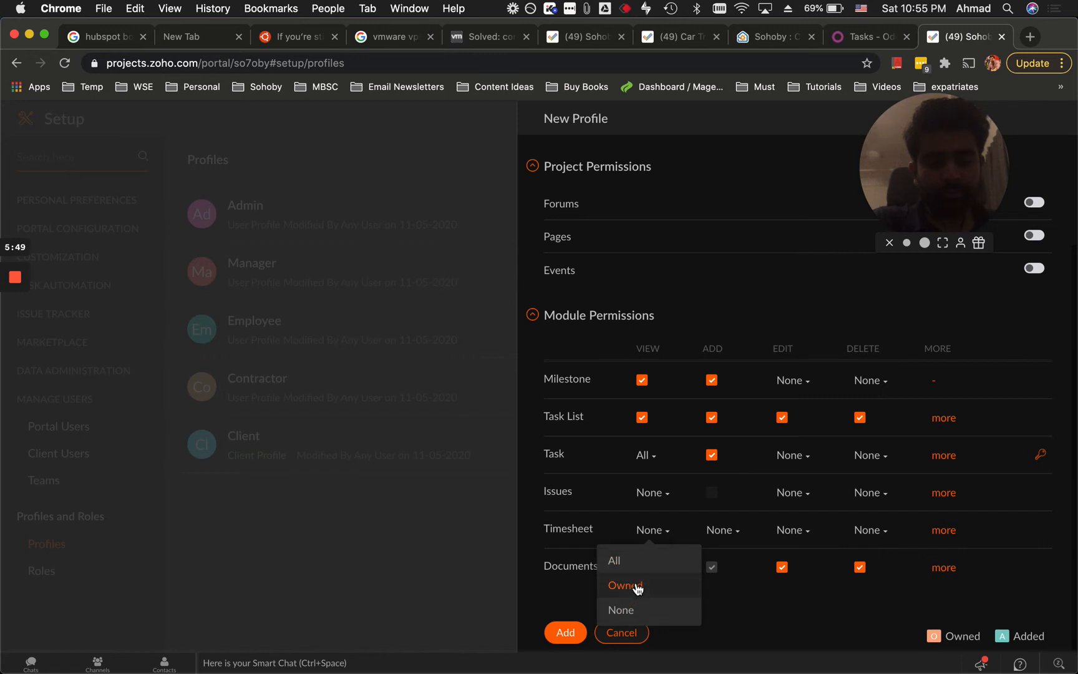
left_click(618, 560)
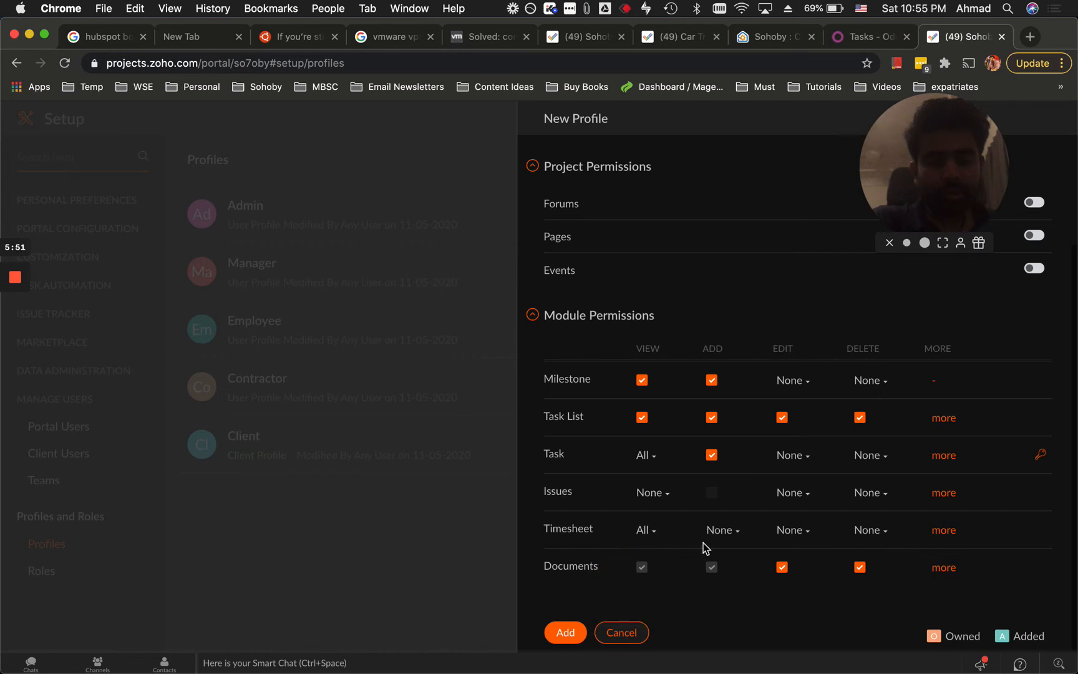
left_click(741, 522)
left_click(706, 561)
left_click(793, 530)
left_click(789, 560)
left_click(866, 530)
left_click(868, 560)
left_click(942, 531)
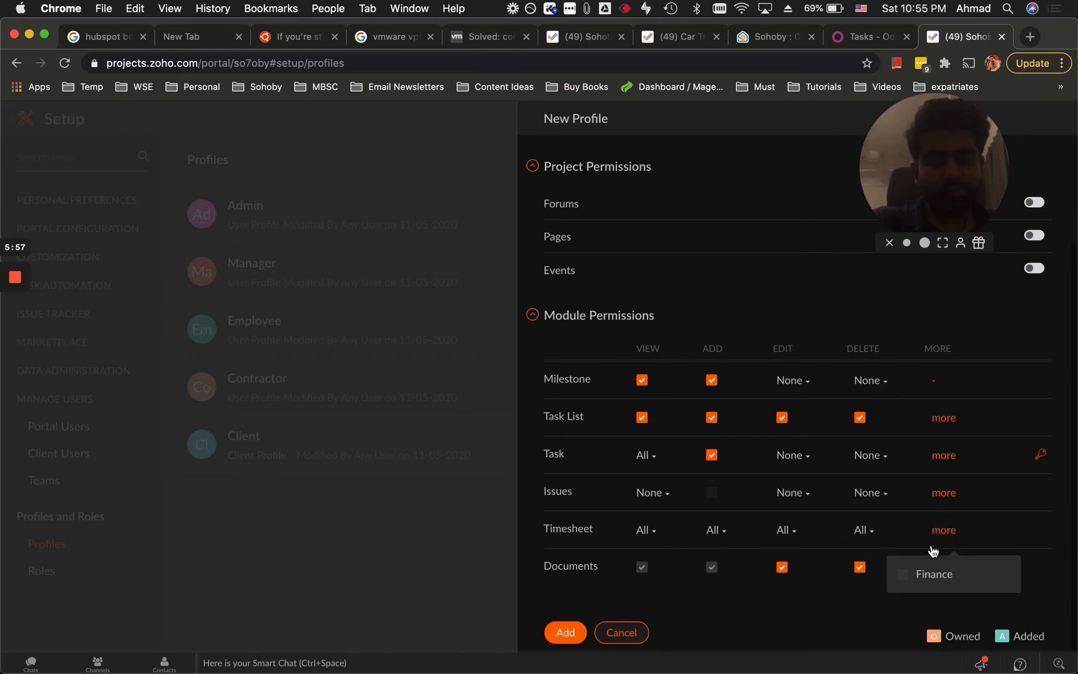
left_click(823, 614)
Save the Partner client profile, then open a new browser tab.
left_click(564, 632)
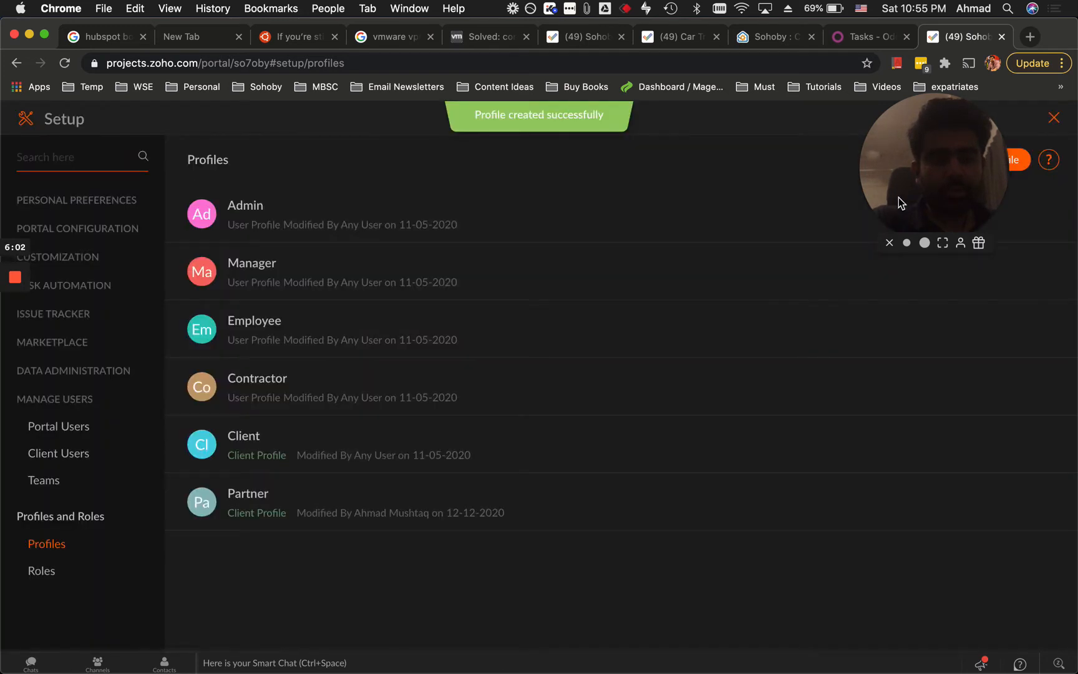
left_click_drag(898, 197, 854, 306)
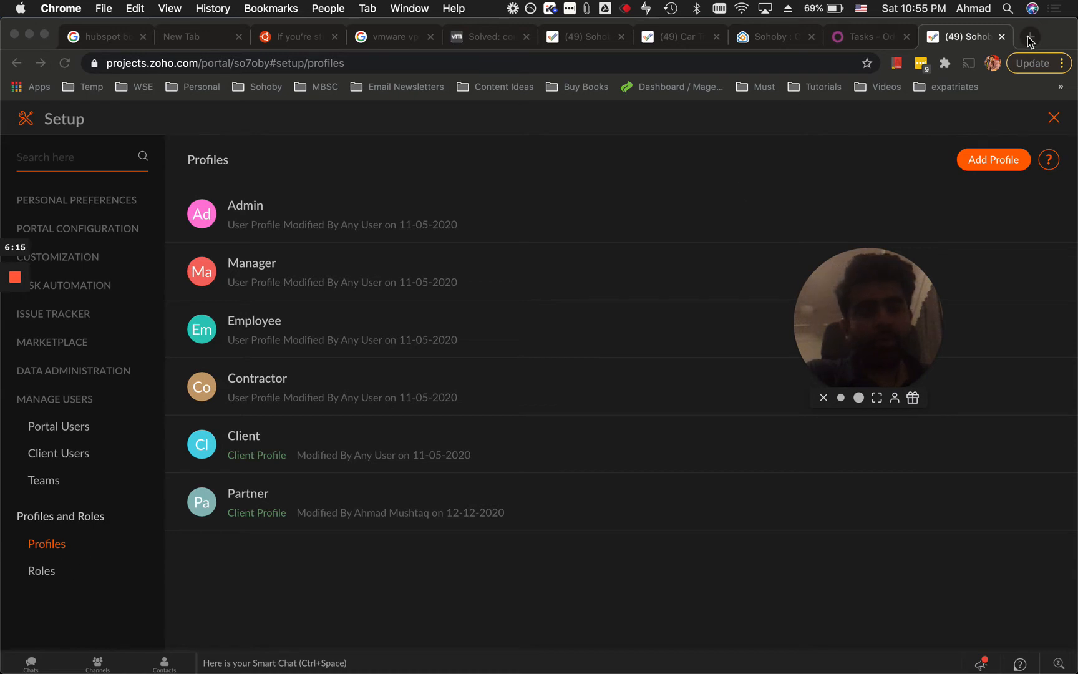
key("super+t")
Google 'zoho projects does it cost for client access' and open the top Zoho Cares answer on client users.
type("im")
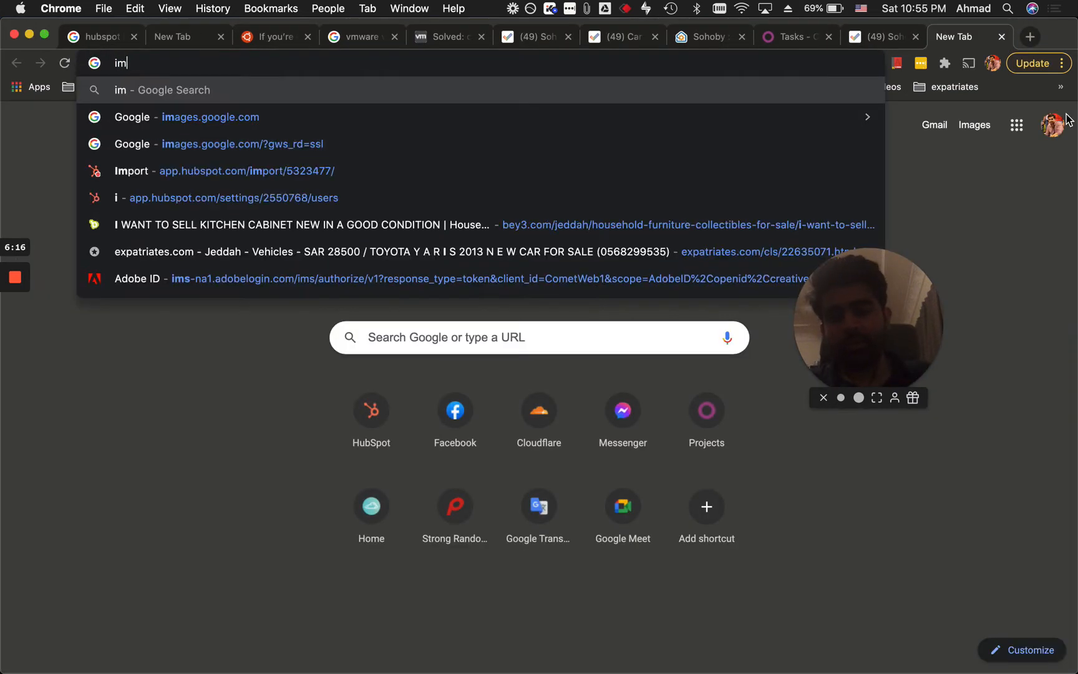
key("BackSpace")
key("BackSpace")
type("zoho projects do")
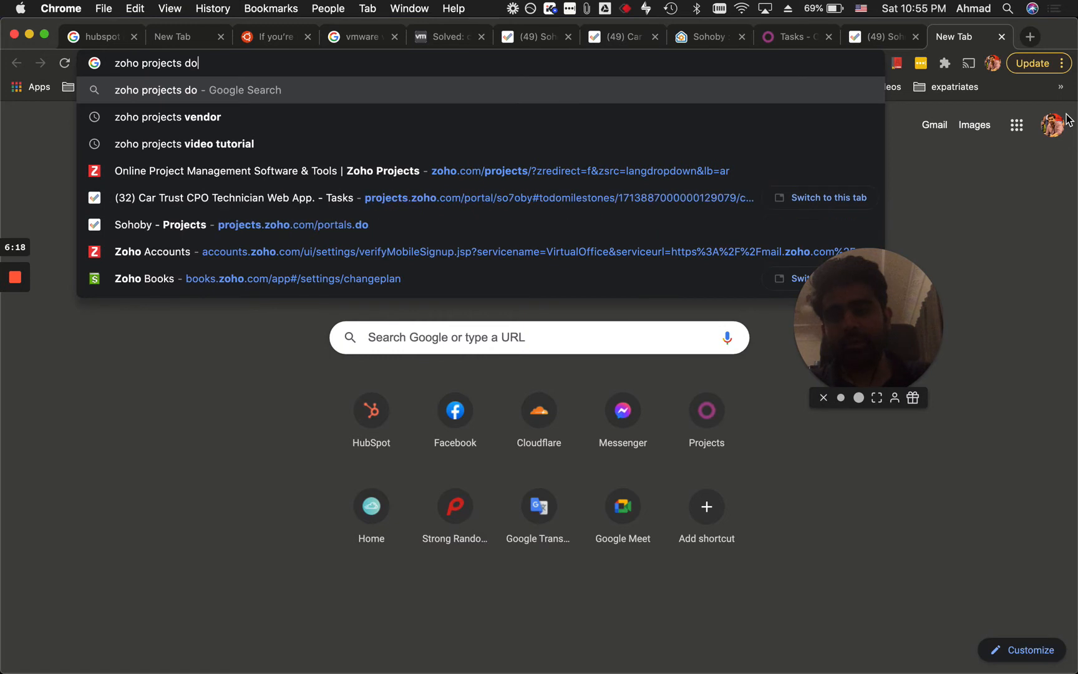
type("es it cost for")
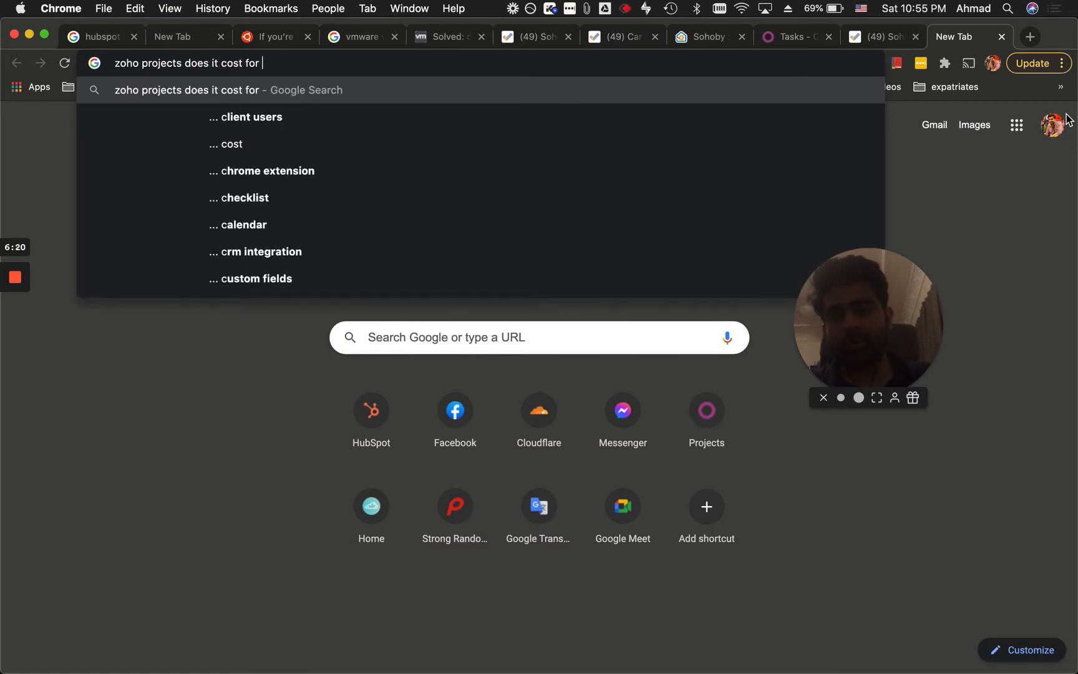
type(" client access")
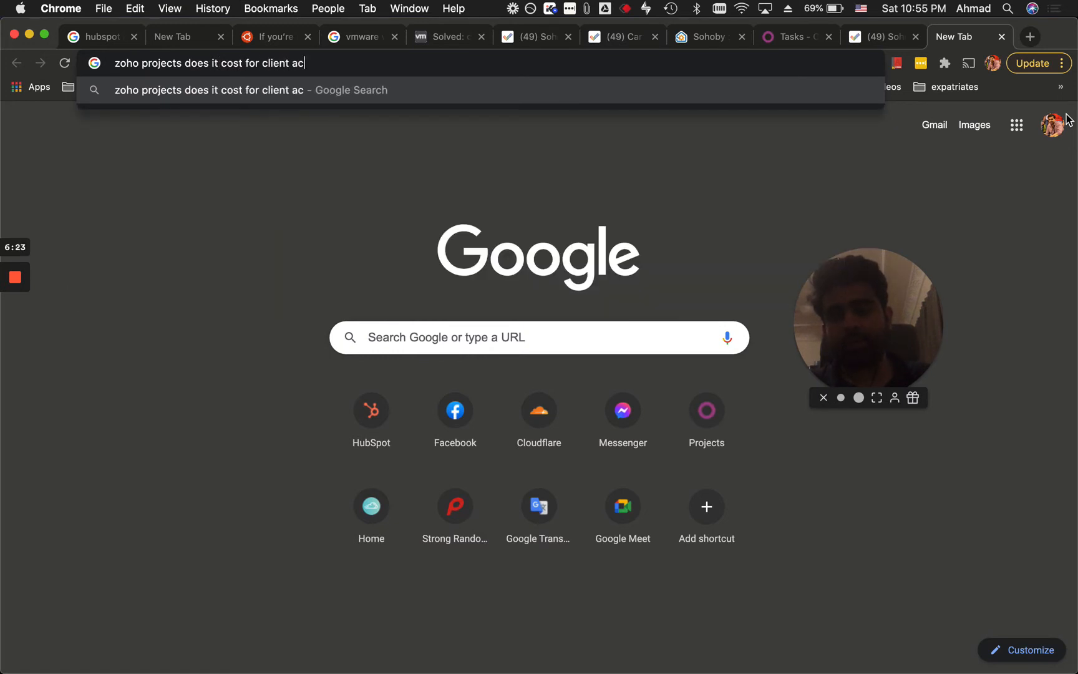
key("Return")
left_click(748, 422)
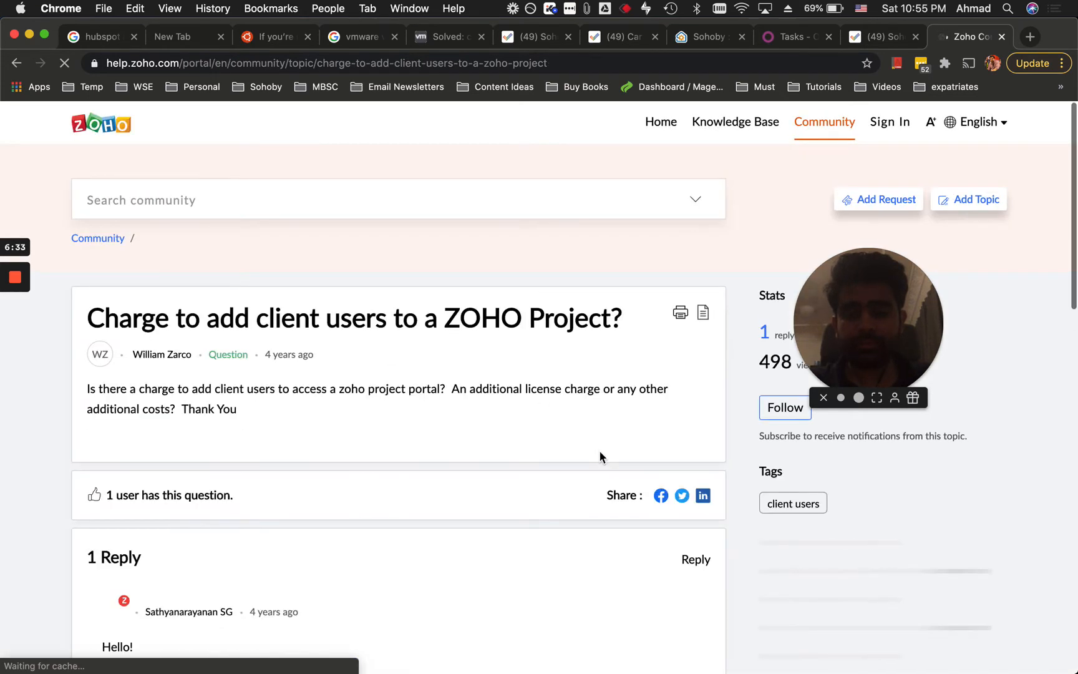
Scroll through the Zoho Community reply about charging for client users.
scroll(599, 451, "down", 5)
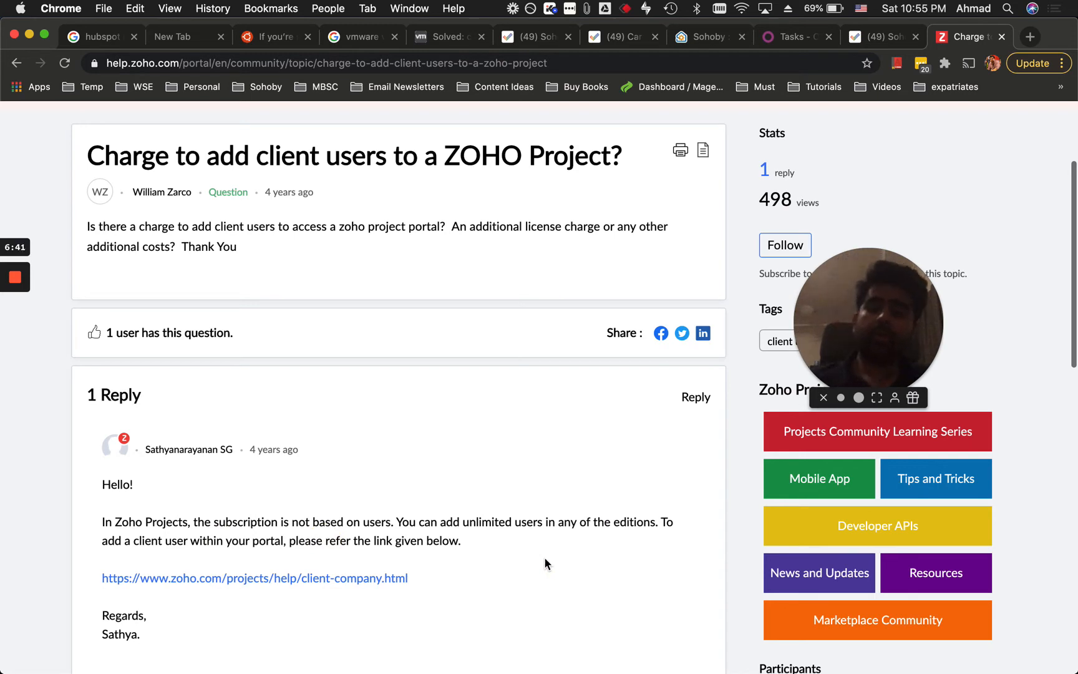
scroll(543, 557, "down", 3)
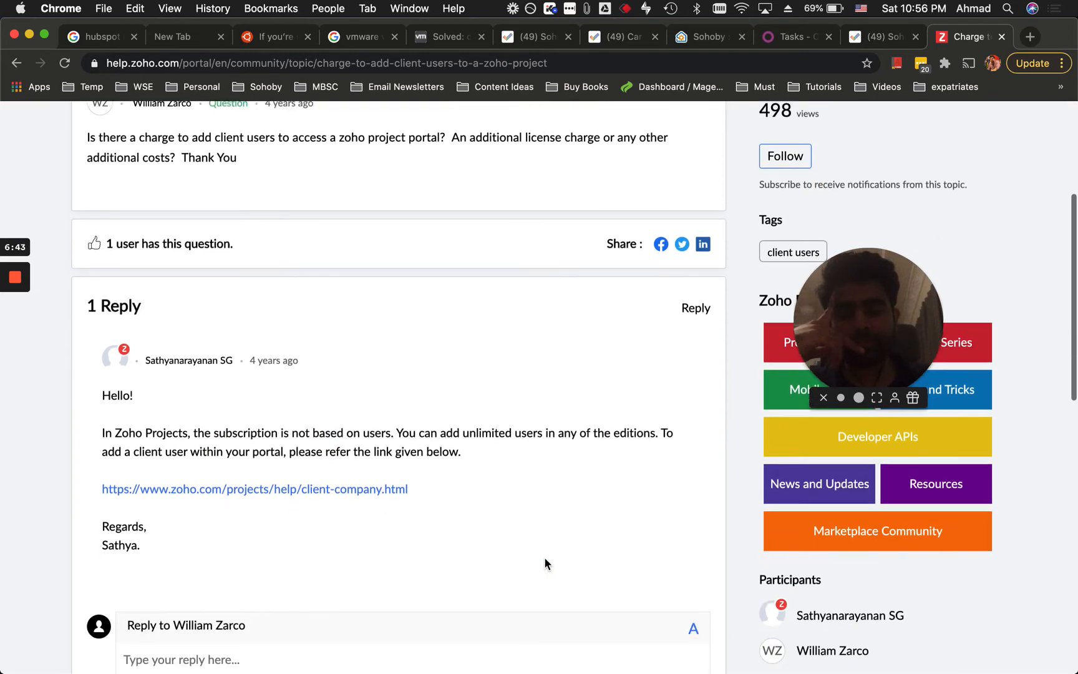
double_click(327, 422)
left_click(438, 436)
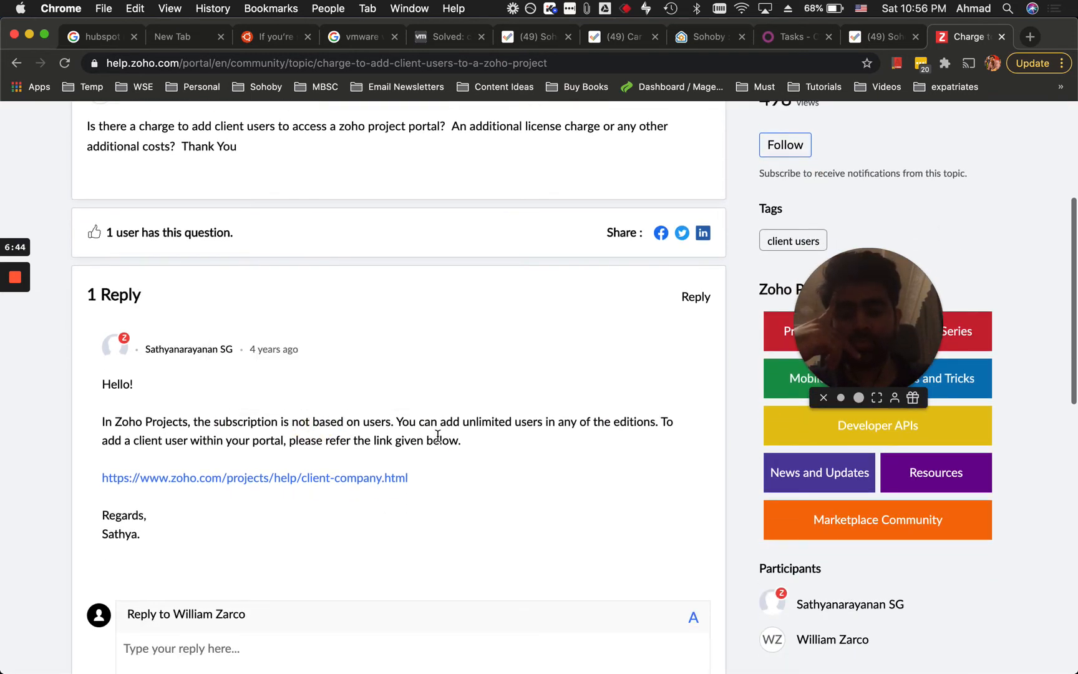
scroll(438, 436, "down", 7)
scroll(438, 437, "up", 5)
left_click(207, 344)
left_click(256, 351)
left_click(259, 276)
left_click(376, 332)
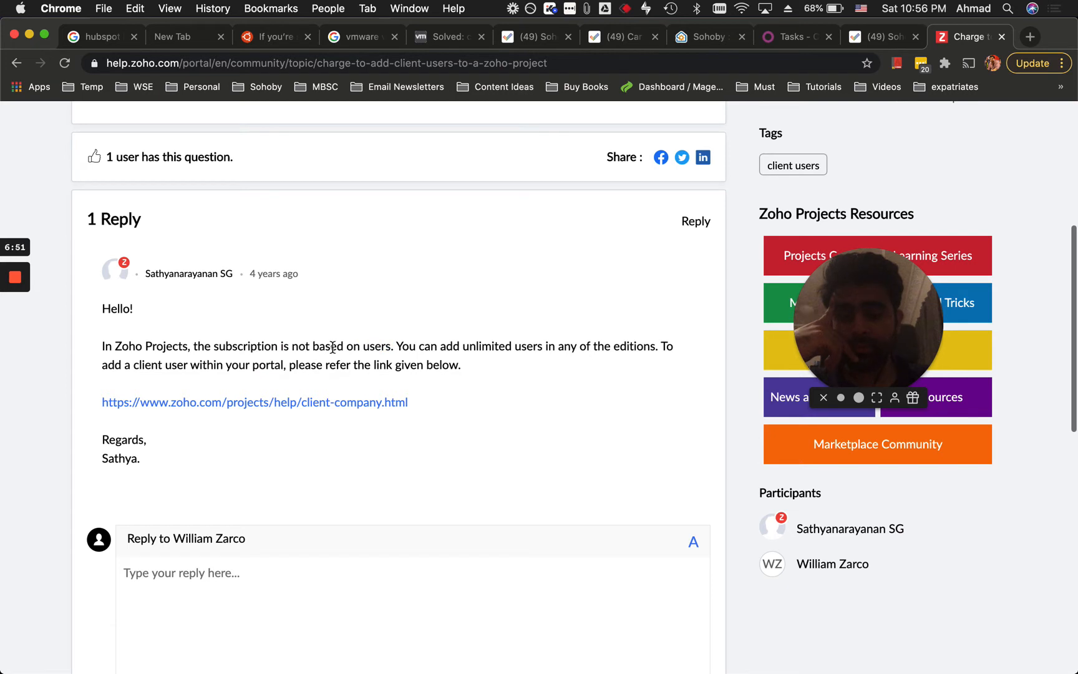
Open the reply's client-company help link in a new tab and return to the Google results.
left_click_drag(317, 348, 393, 347)
left_click(397, 346)
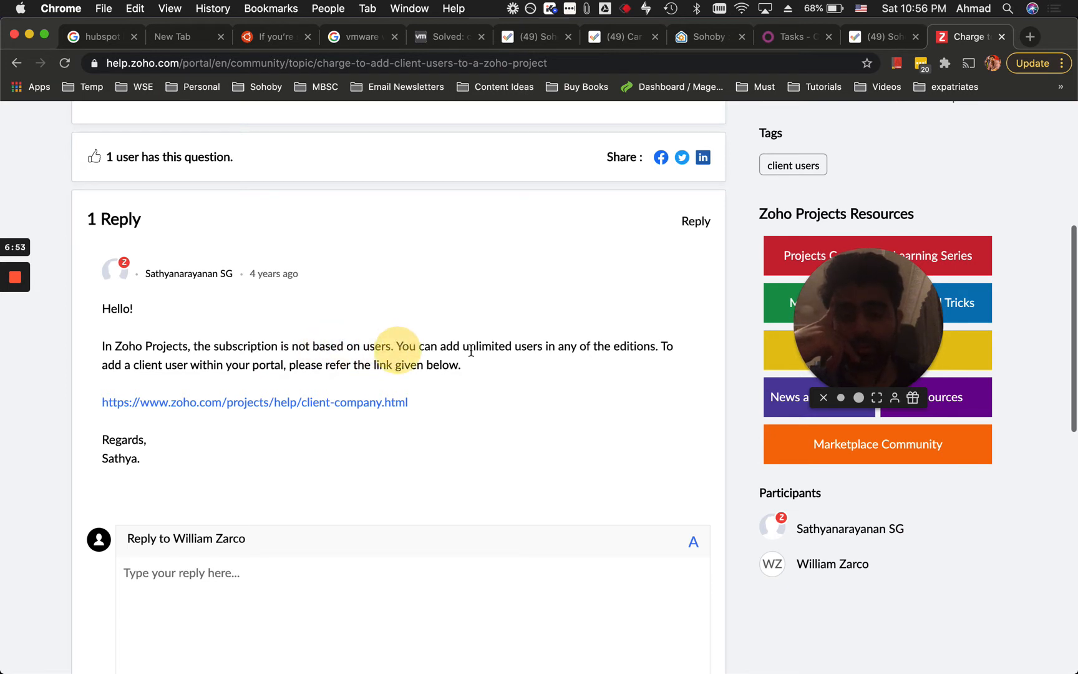
left_click(222, 365)
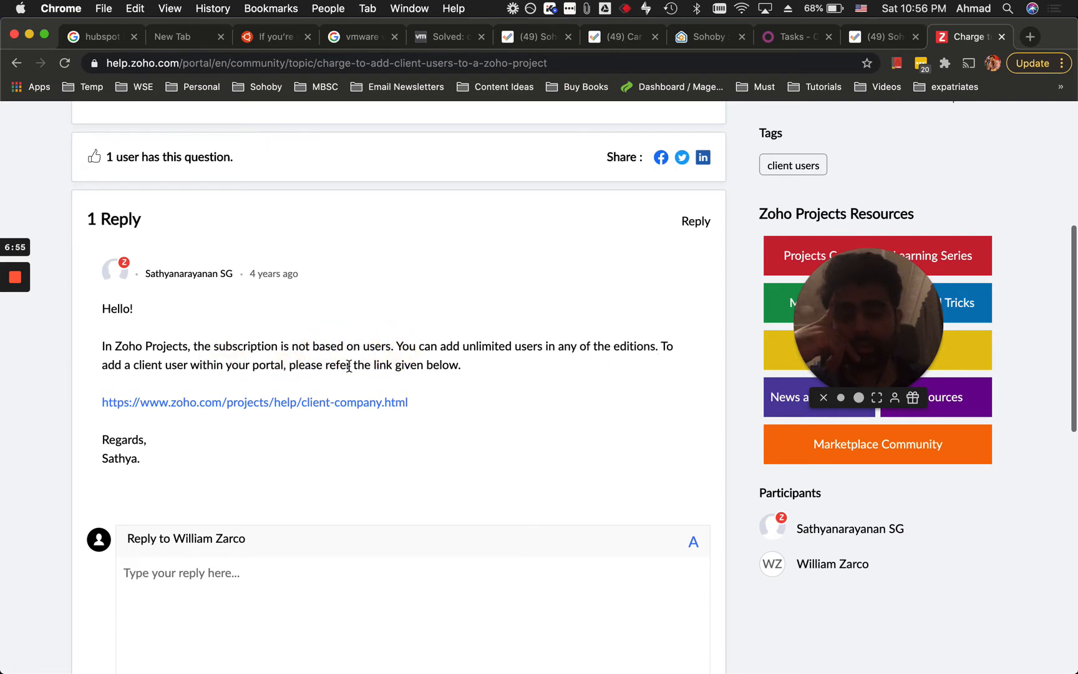
scroll(424, 431, "up", 1)
left_click(425, 377)
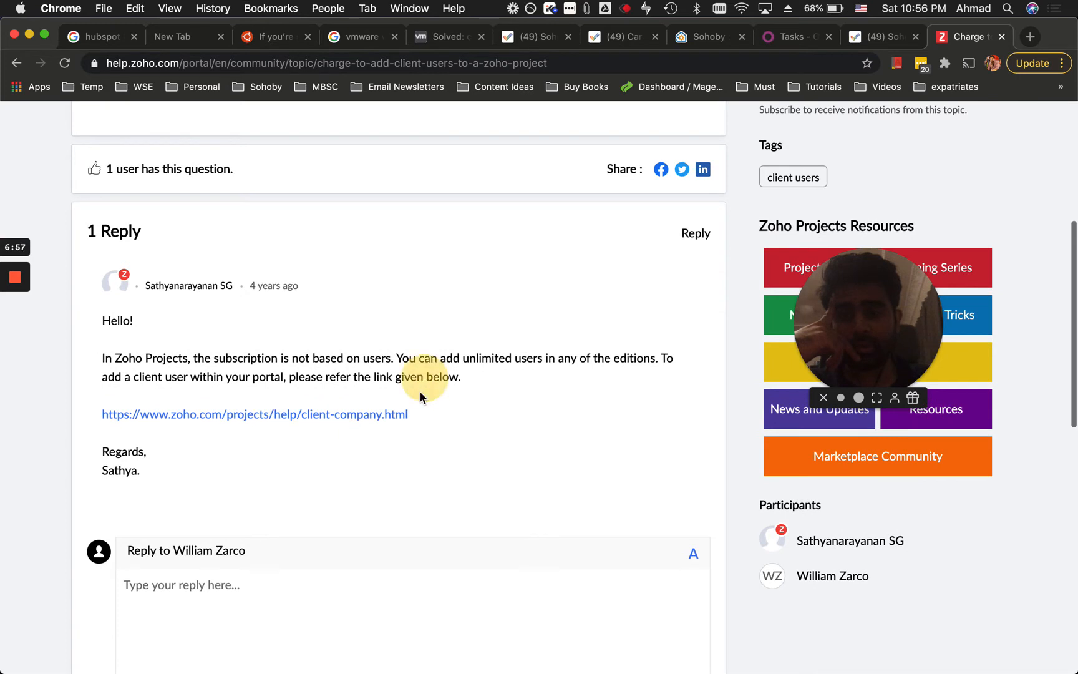
right_click(371, 424)
key("Return")
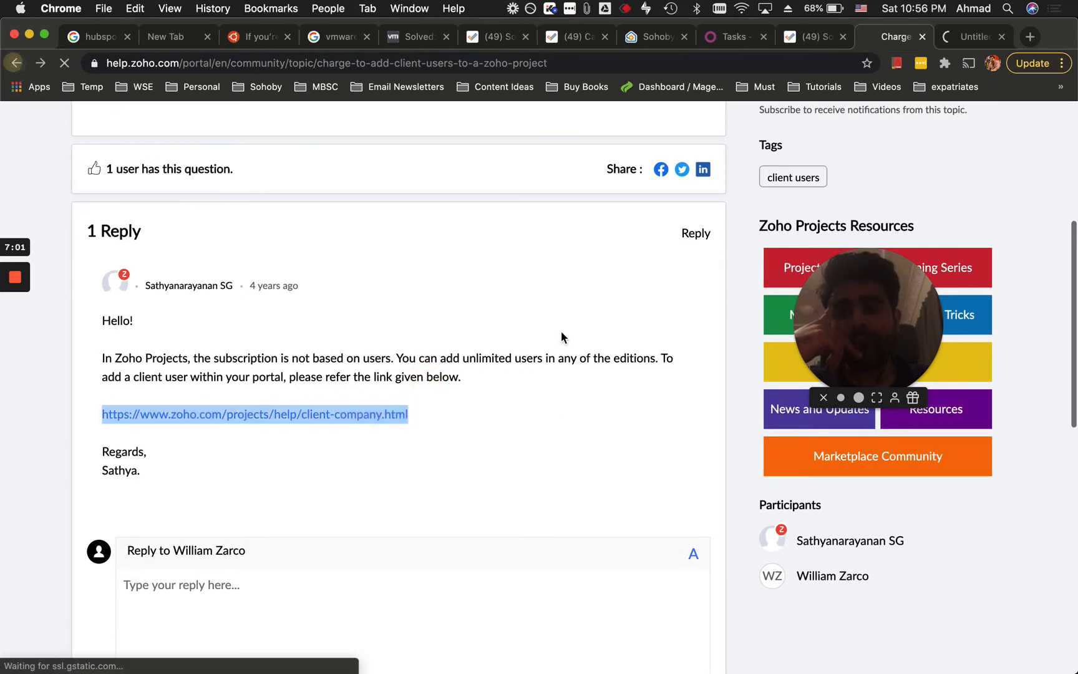
scroll(654, 447, "down", 5)
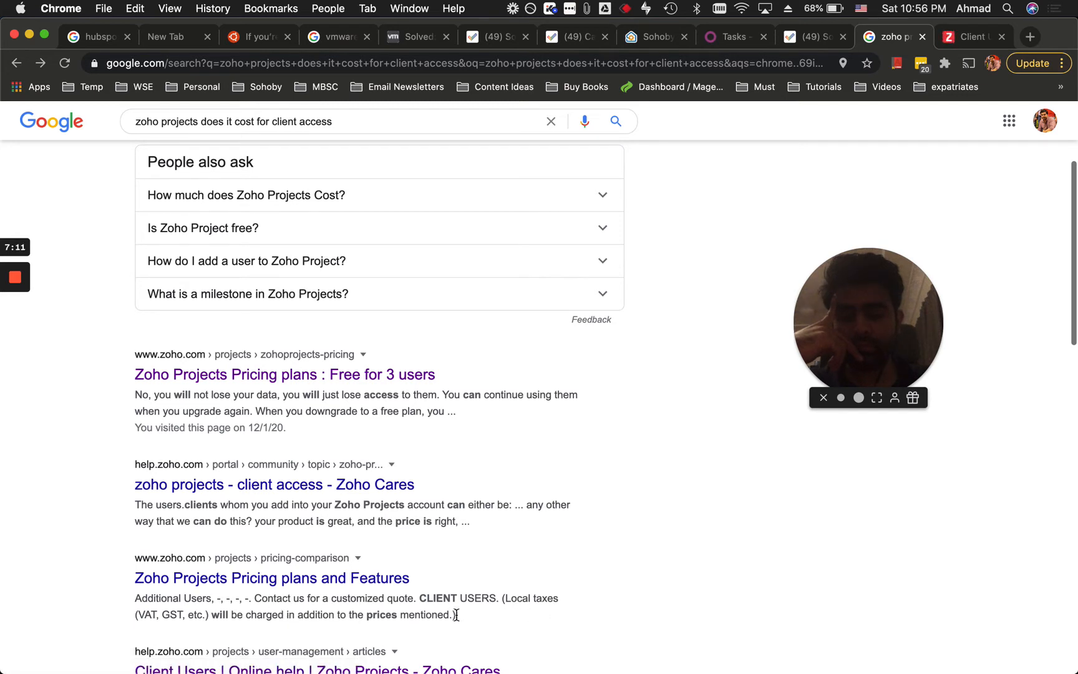
View the Zoho Projects pricing comparison in English and find the client users pricing of $10 per 5 users.
left_click(349, 575)
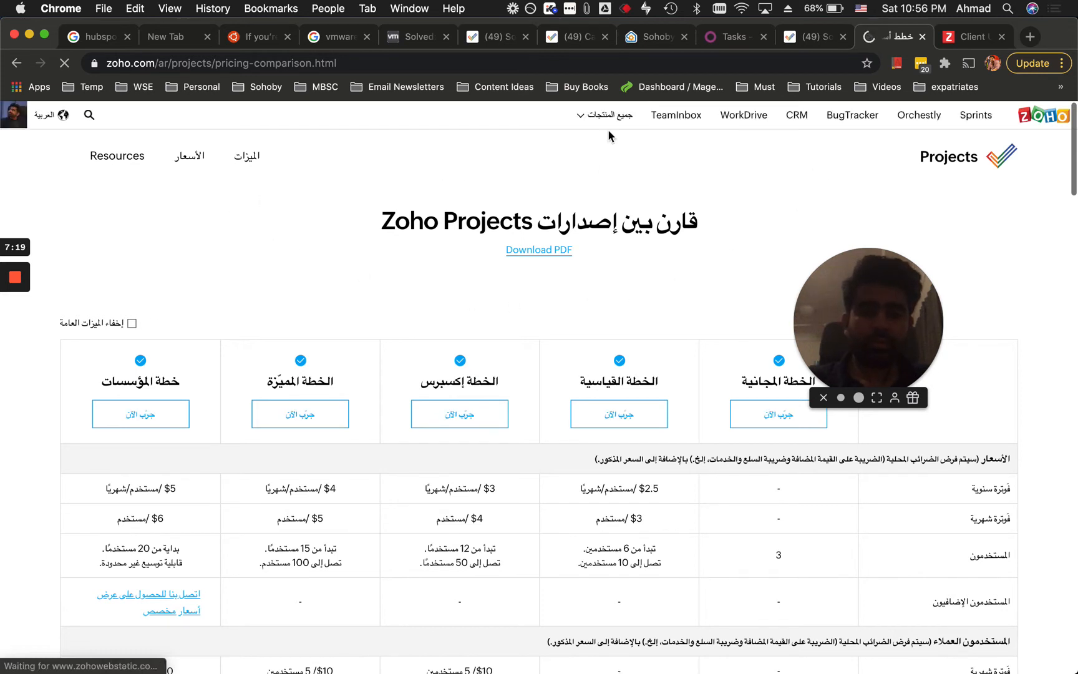
left_click(61, 119)
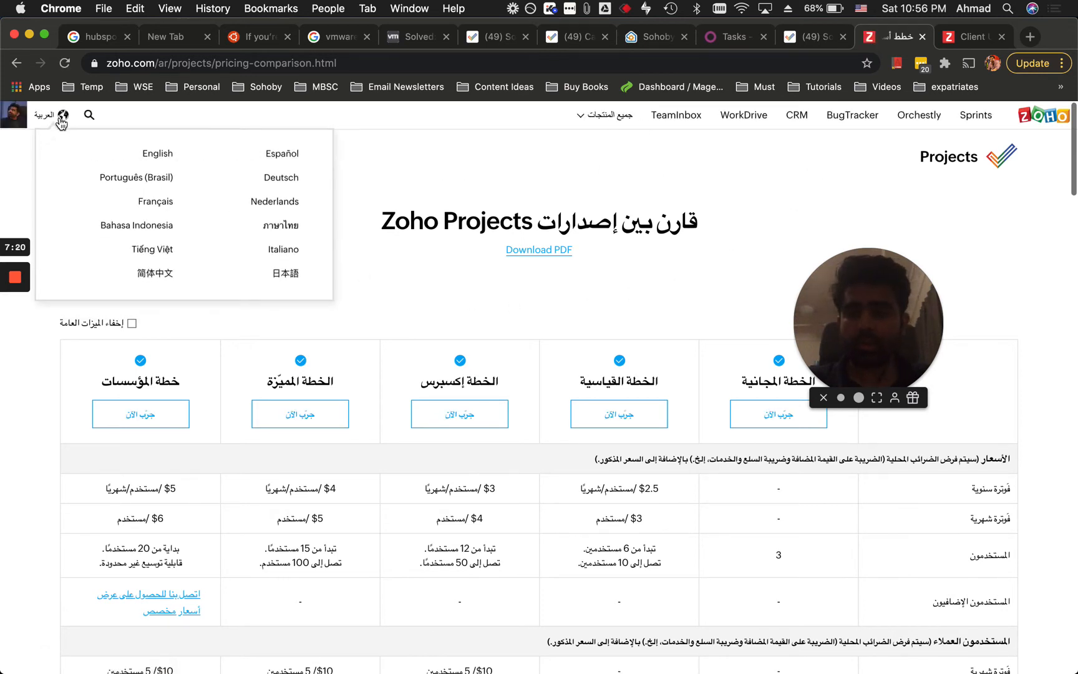
left_click(143, 152)
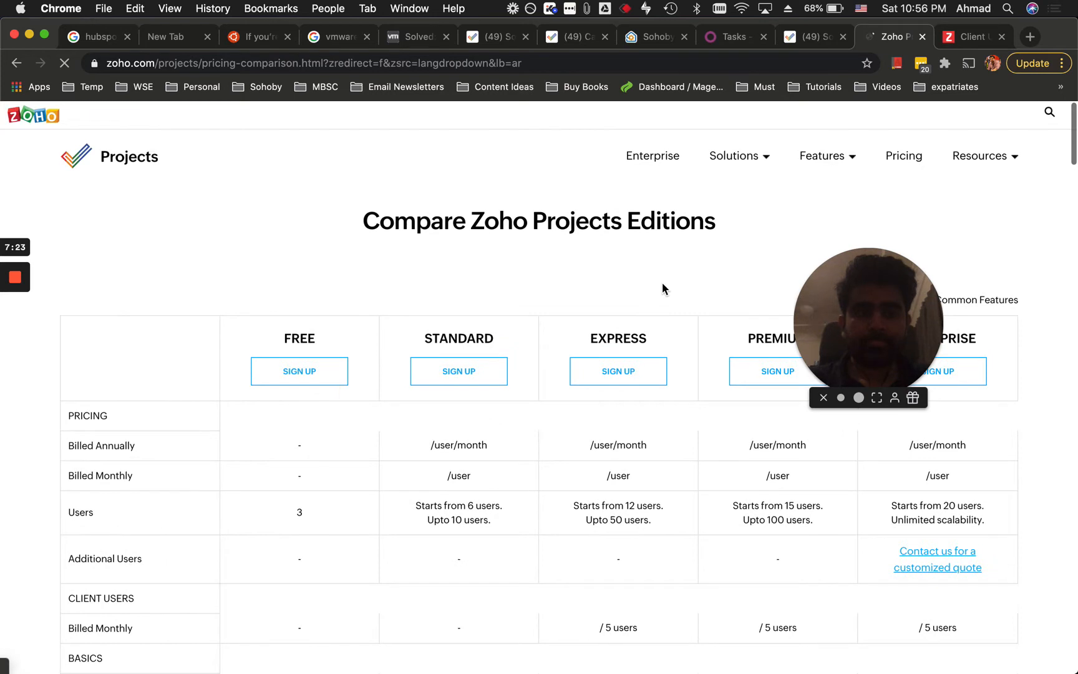
key("super+f")
type("client")
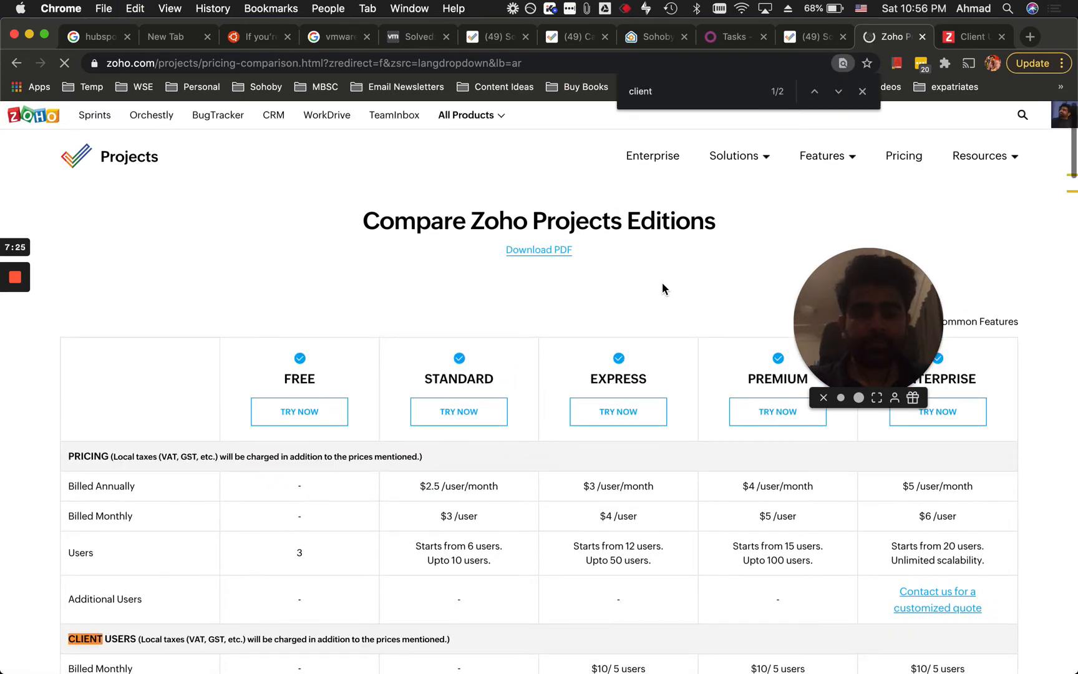
scroll(506, 339, "down", 4)
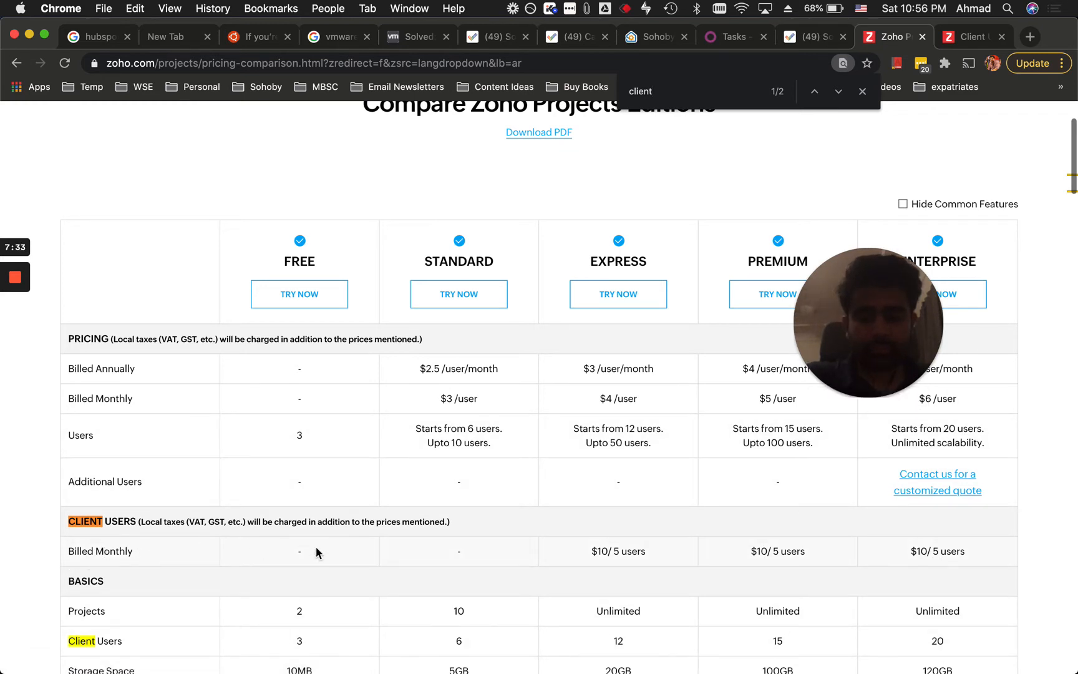
triple_click(398, 526)
left_click(421, 519)
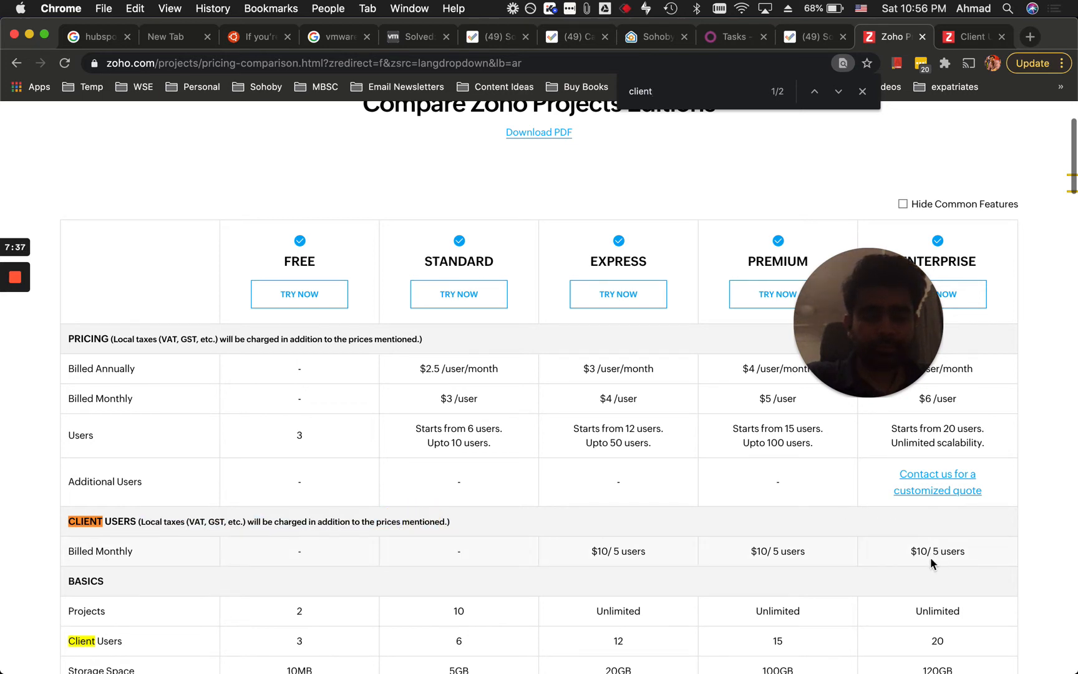
scroll(932, 556, "down", 2)
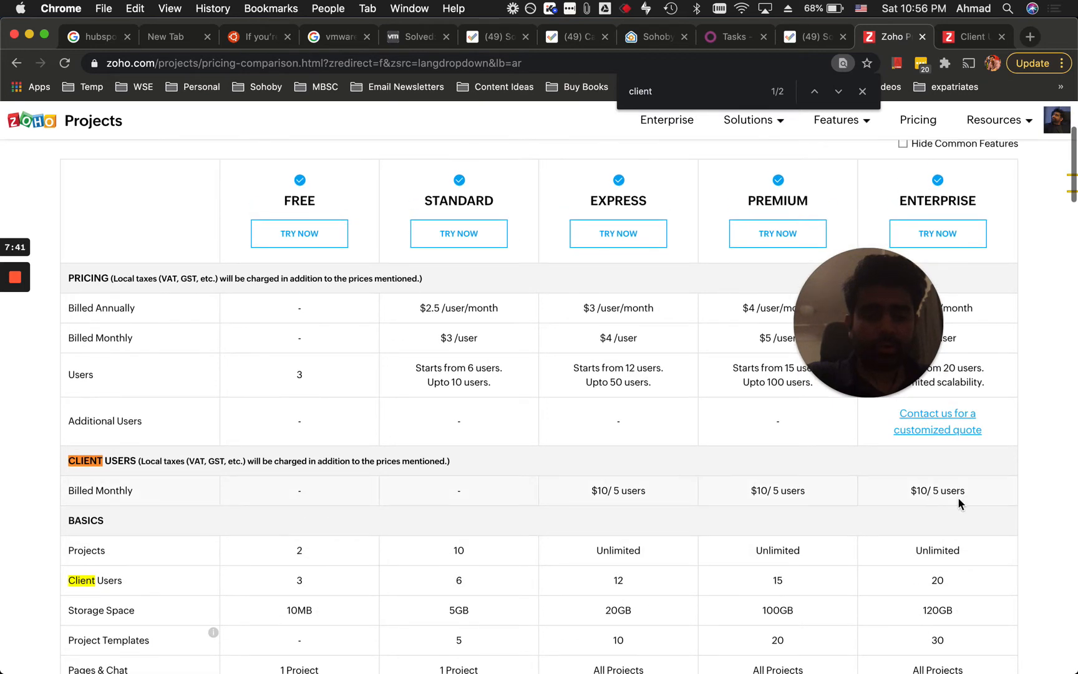
scroll(960, 505, "up", 6)
Search the web for 'zoho one' from the address bar.
left_click(506, 63)
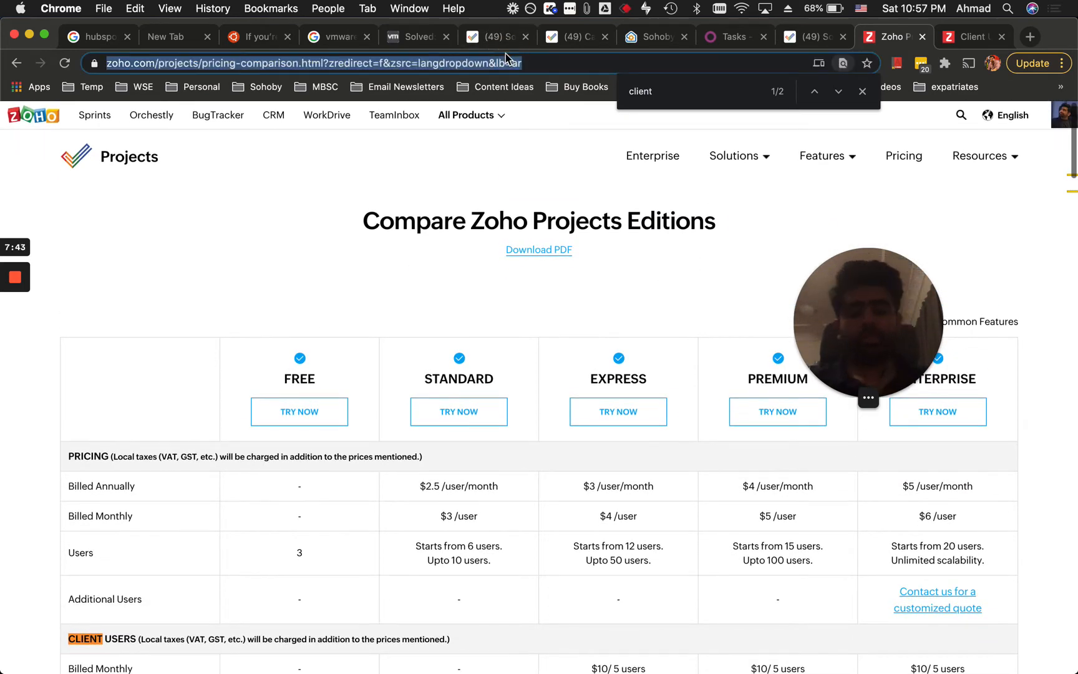
type("zoho one")
key("Return")
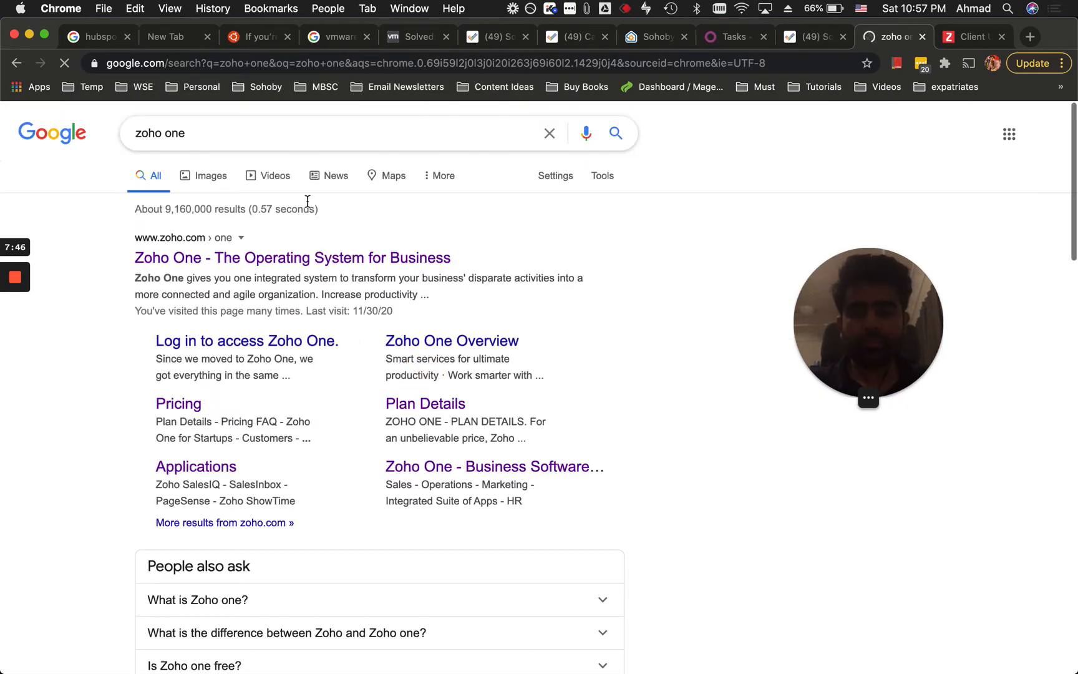
Open Zoho One's pricing page and its full plan details.
left_click(185, 399)
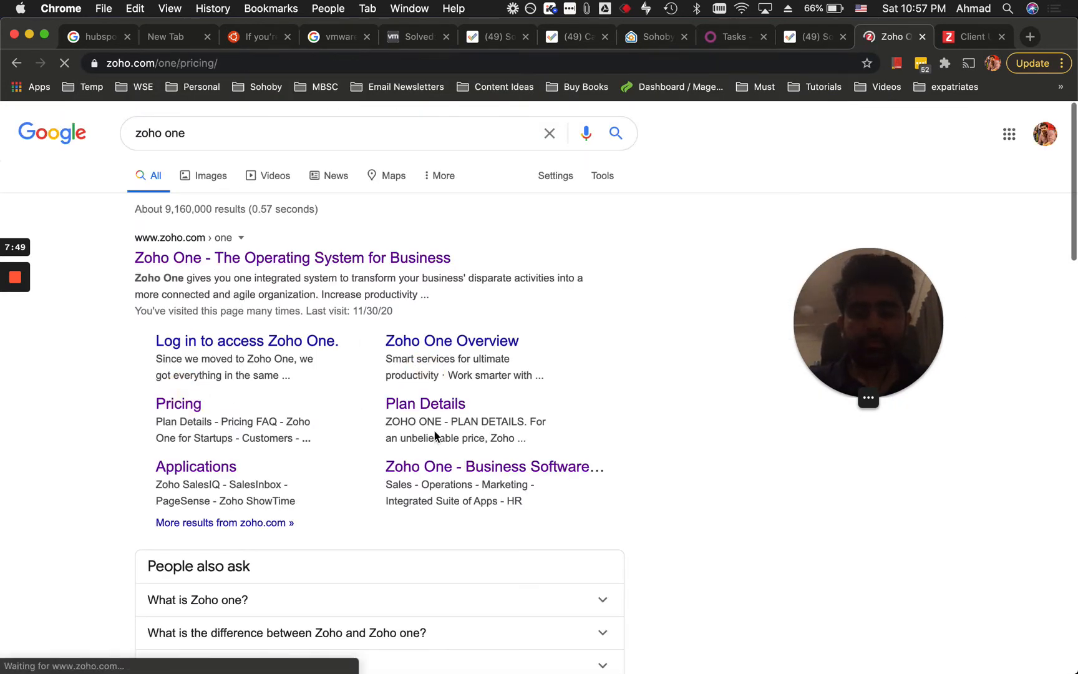
scroll(524, 496, "down", 4)
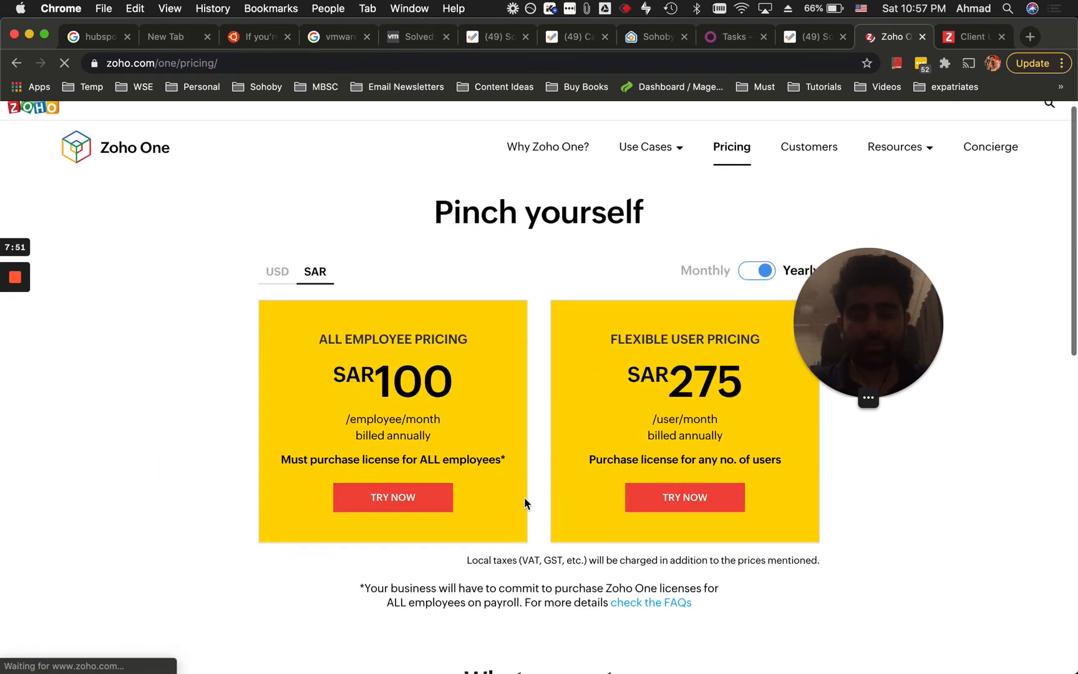
scroll(651, 491, "down", 3)
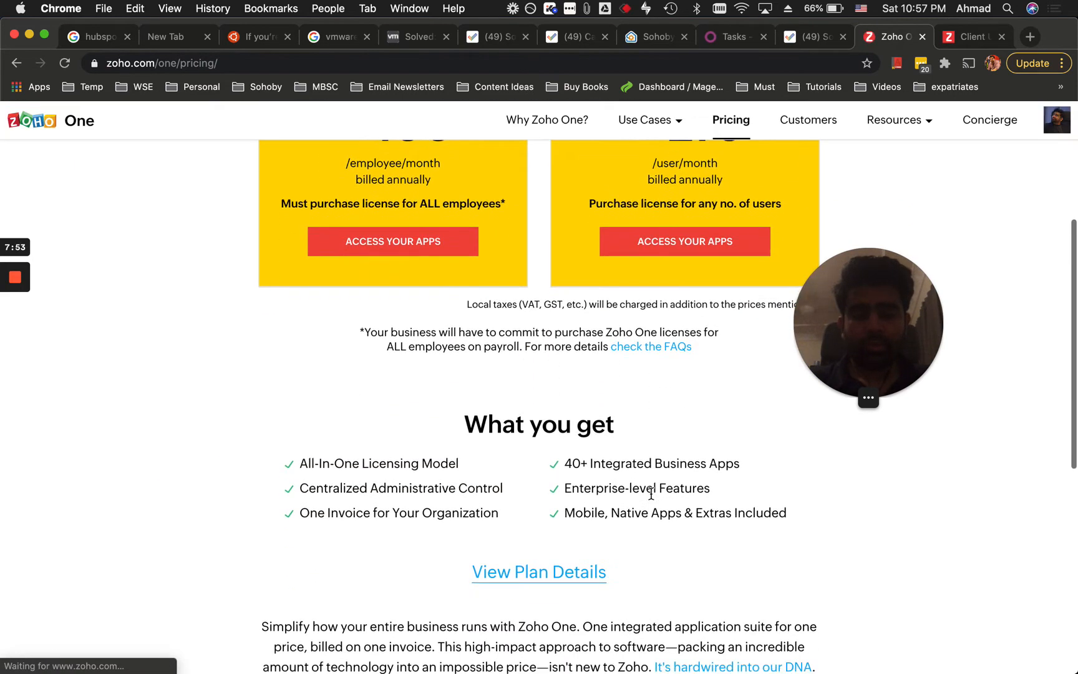
left_click(563, 564)
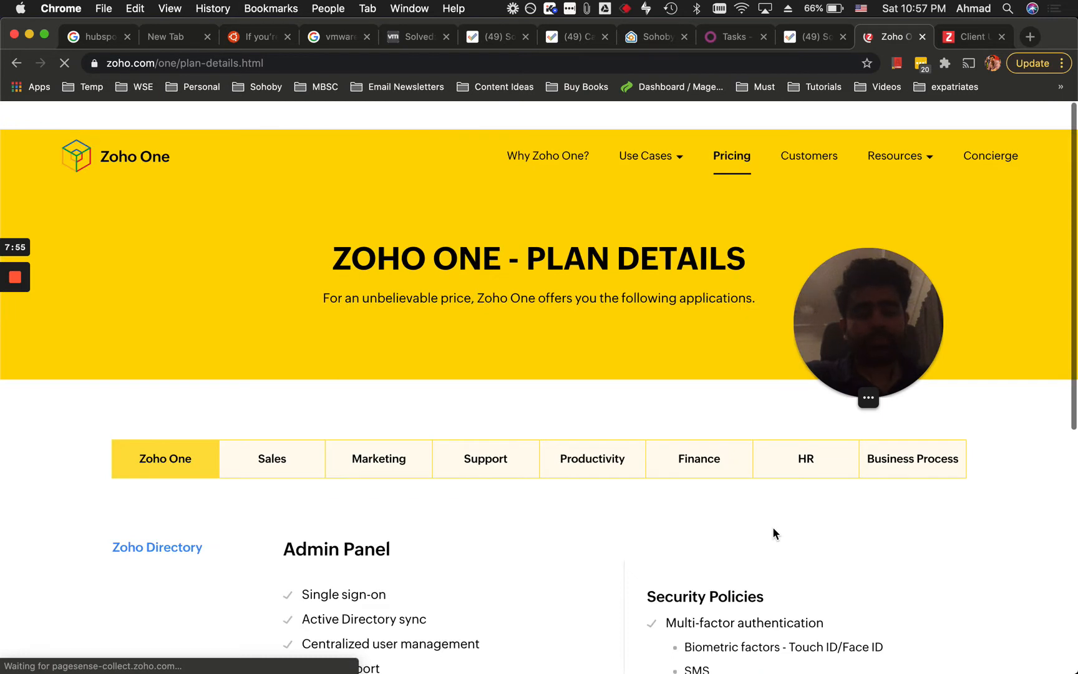
Show the Projects feature list, including reminders, task dependency and client users per license.
mouse_move(787, 461)
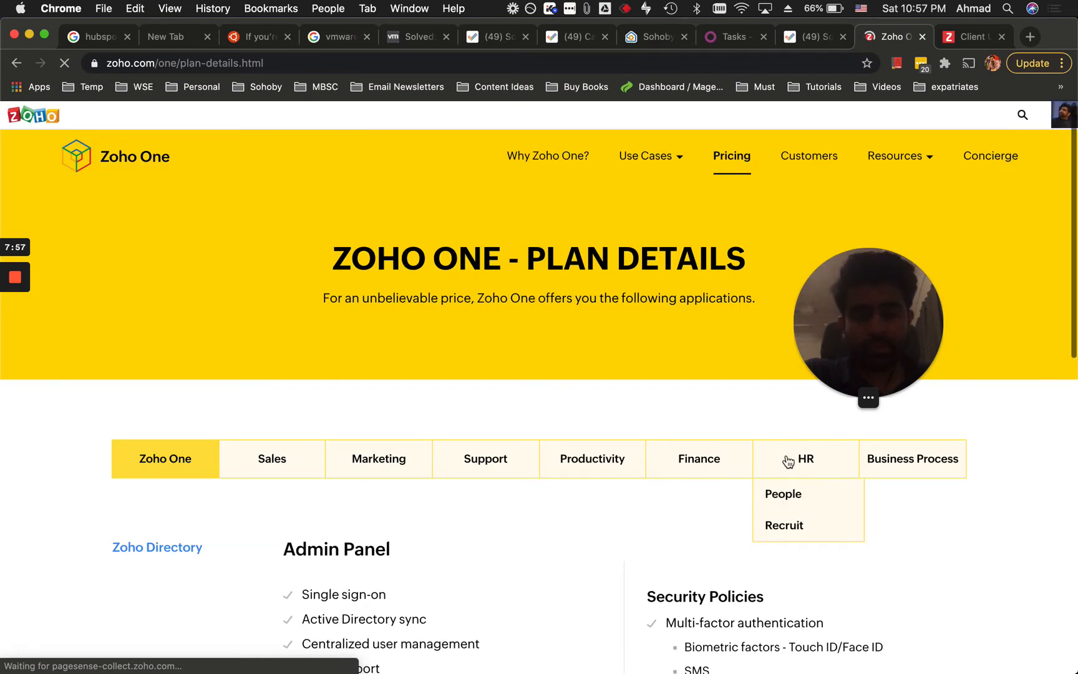
mouse_move(604, 469)
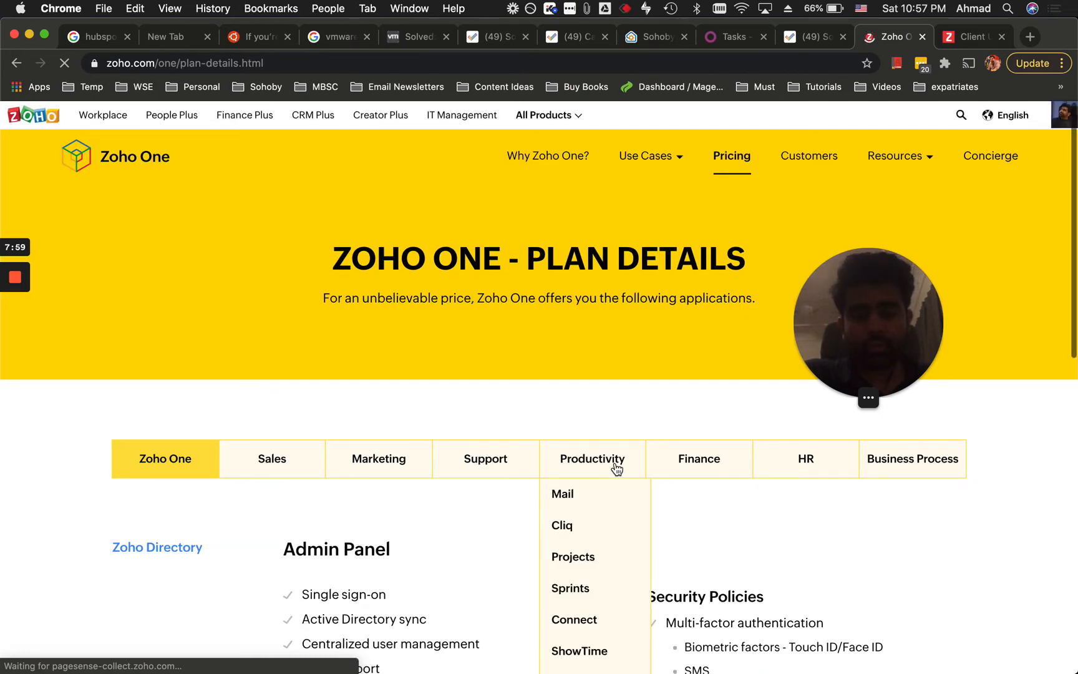
scroll(593, 474, "down", 2)
left_click(573, 462)
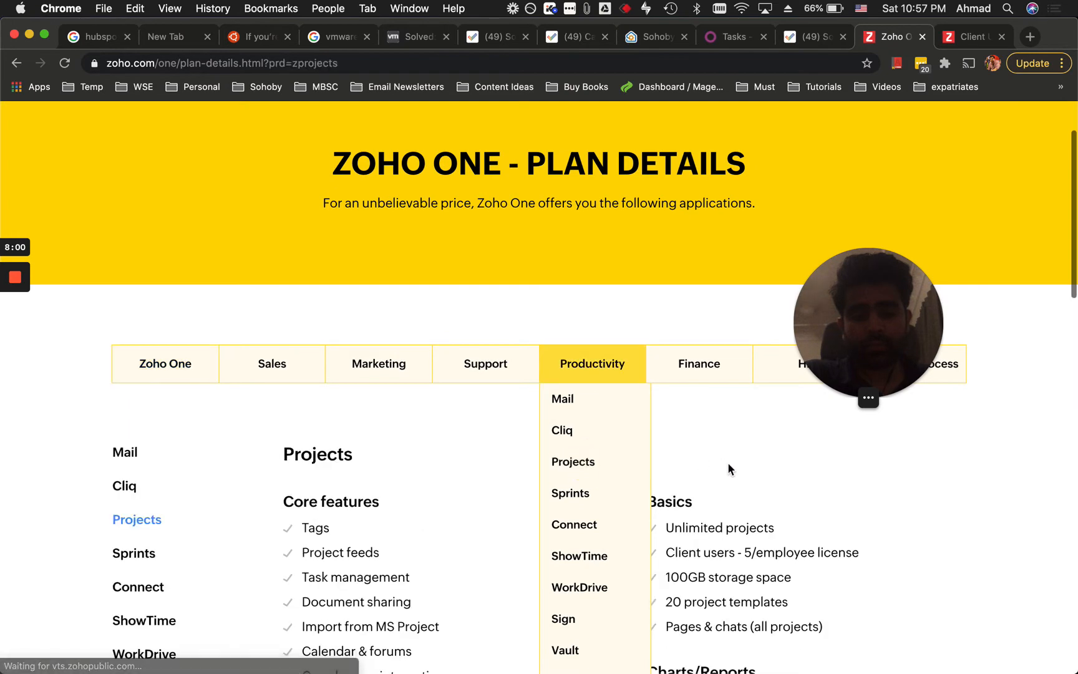
scroll(531, 489, "down", 4)
scroll(532, 489, "down", 2)
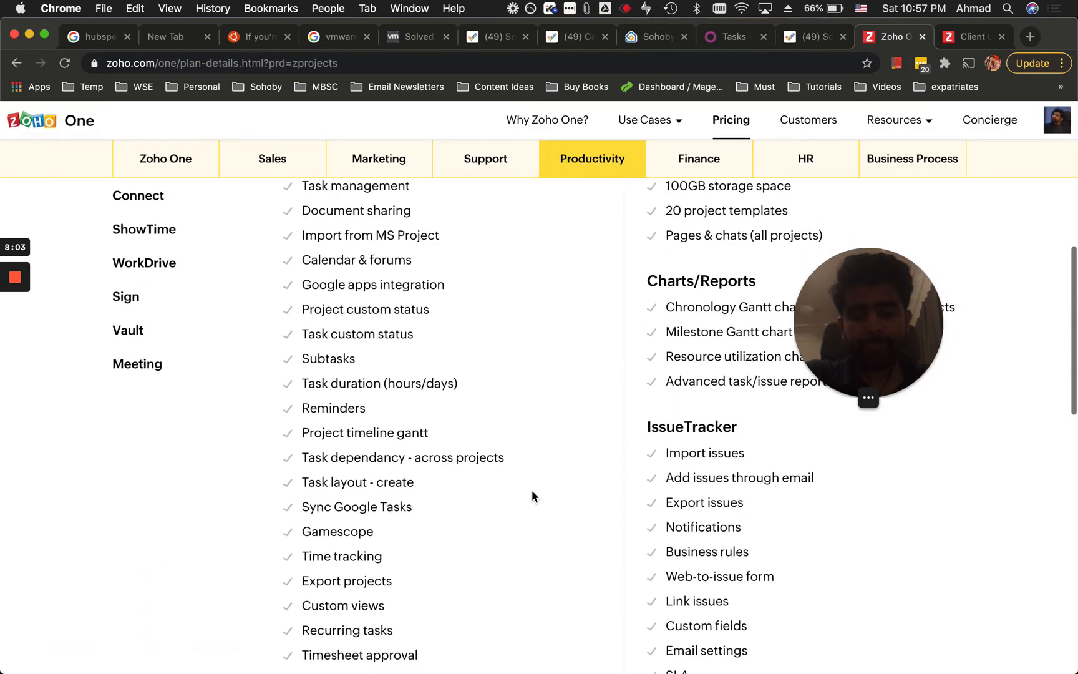
scroll(674, 474, "up", 3)
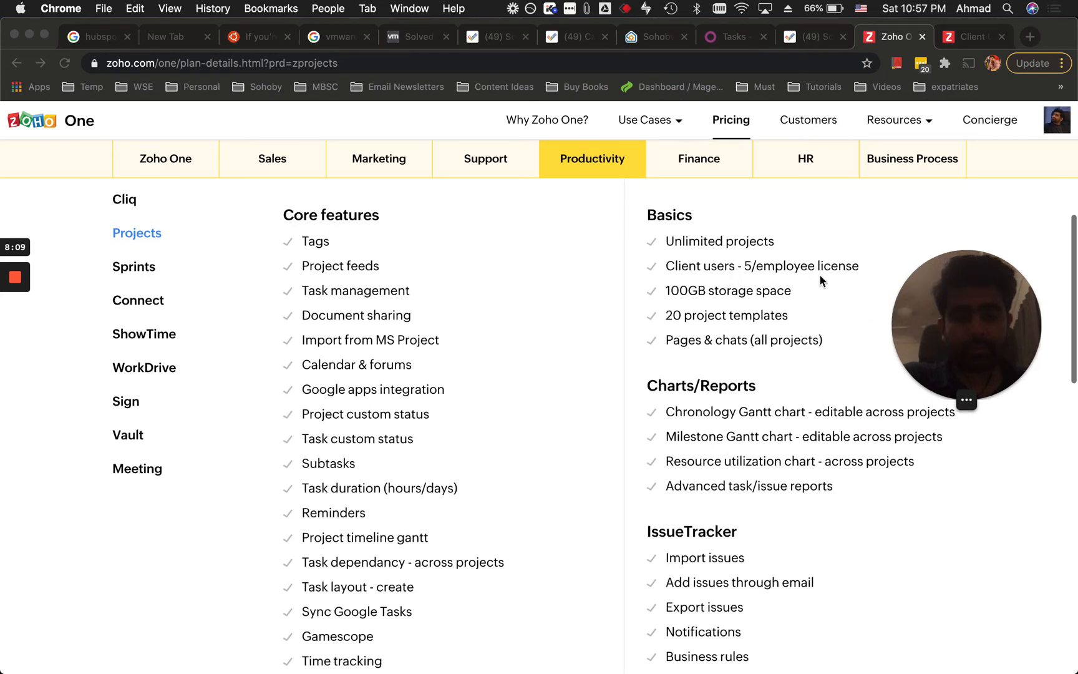
scroll(795, 319, "up", 1)
scroll(741, 324, "up", 2)
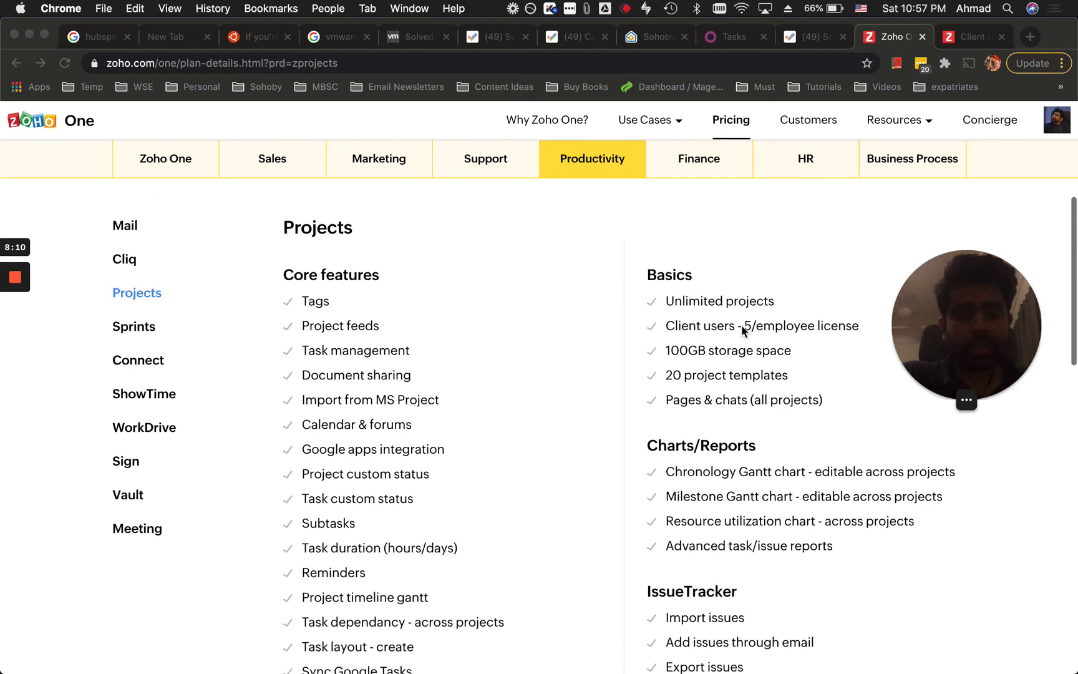
left_click(682, 331)
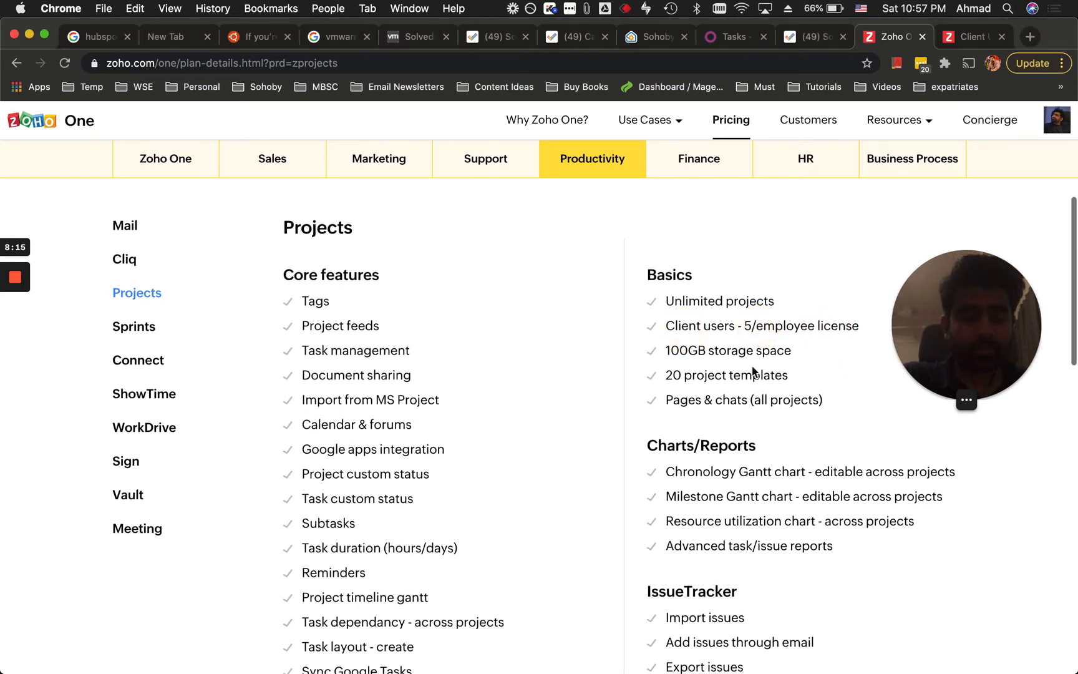
left_click(817, 37)
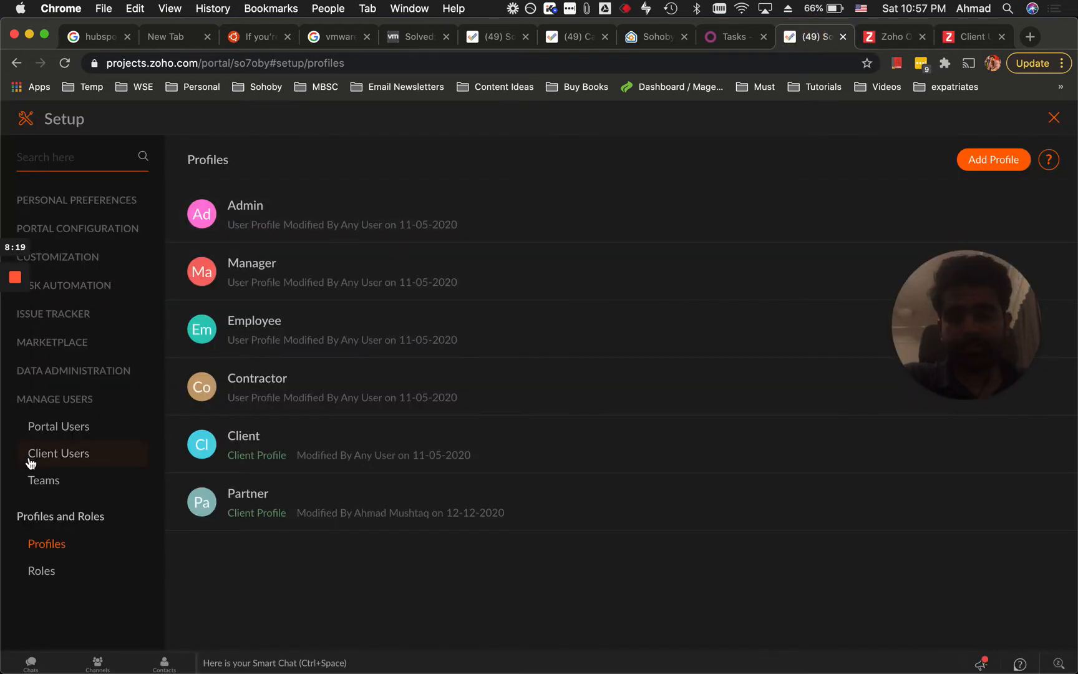
Show the Portal Users list and calculate 4*5 in Spotlight for the four active users.
left_click(45, 431)
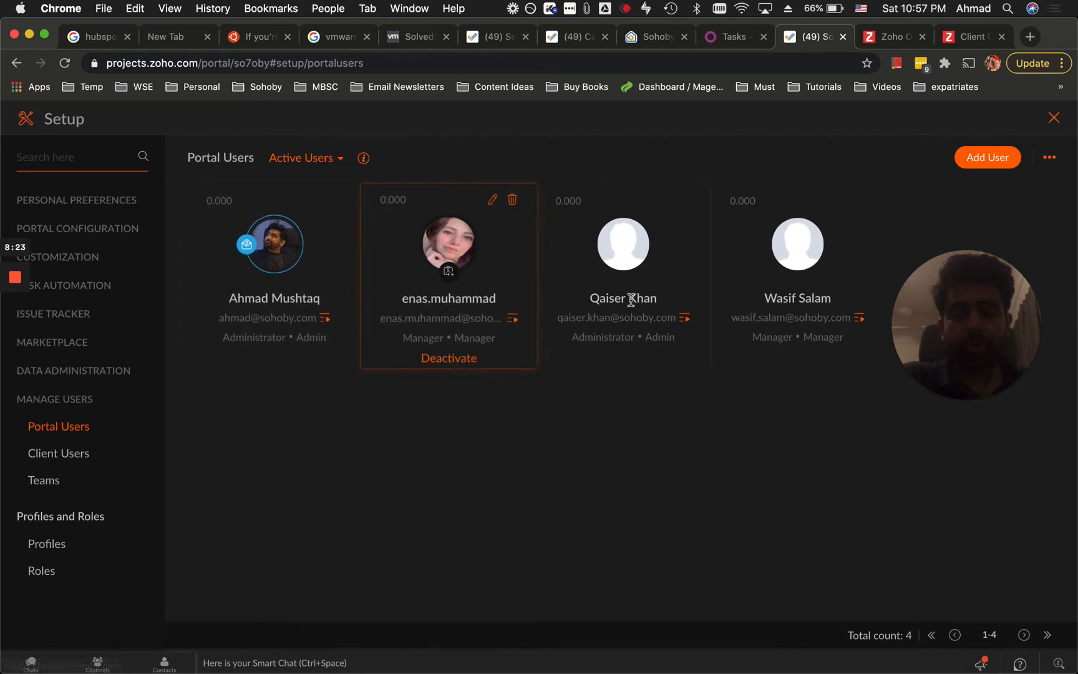
left_click(716, 476)
key("super+space")
type("4")
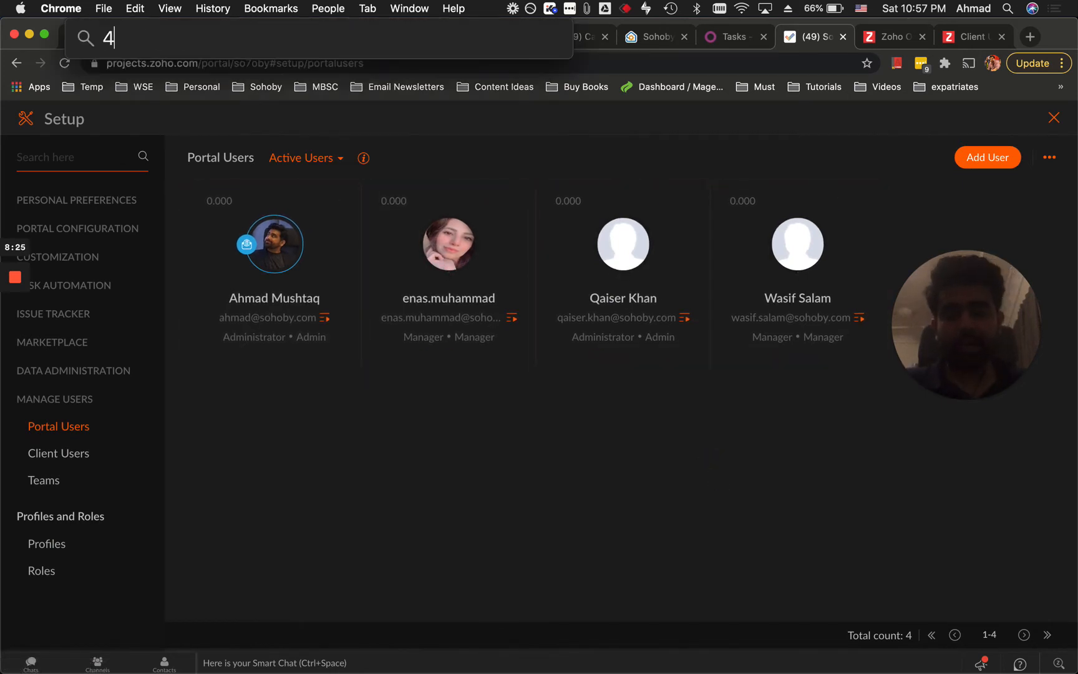
type("*5")
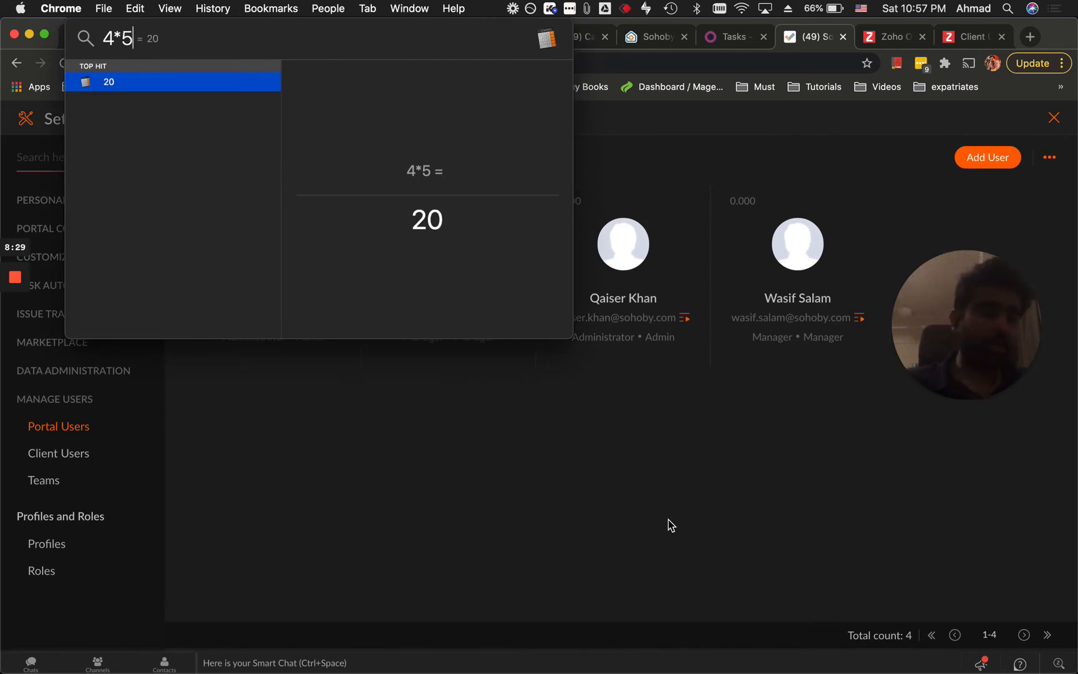
left_click(668, 520)
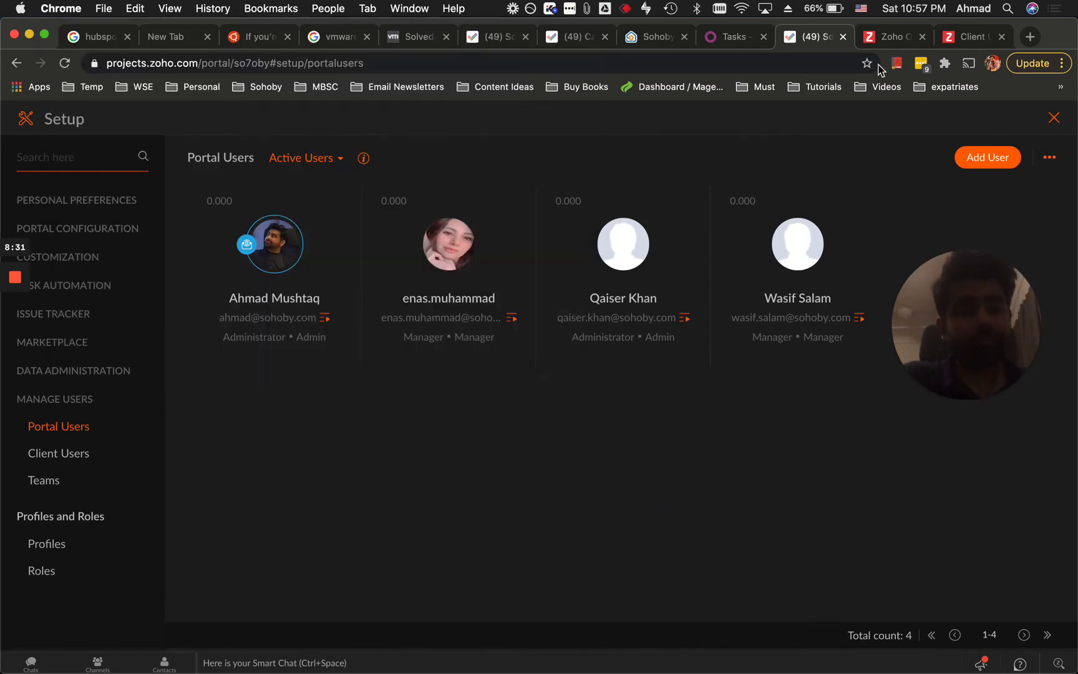
Cross-check the Zoho One plan details, then calculate 3*5 in Spotlight.
left_click(321, 573)
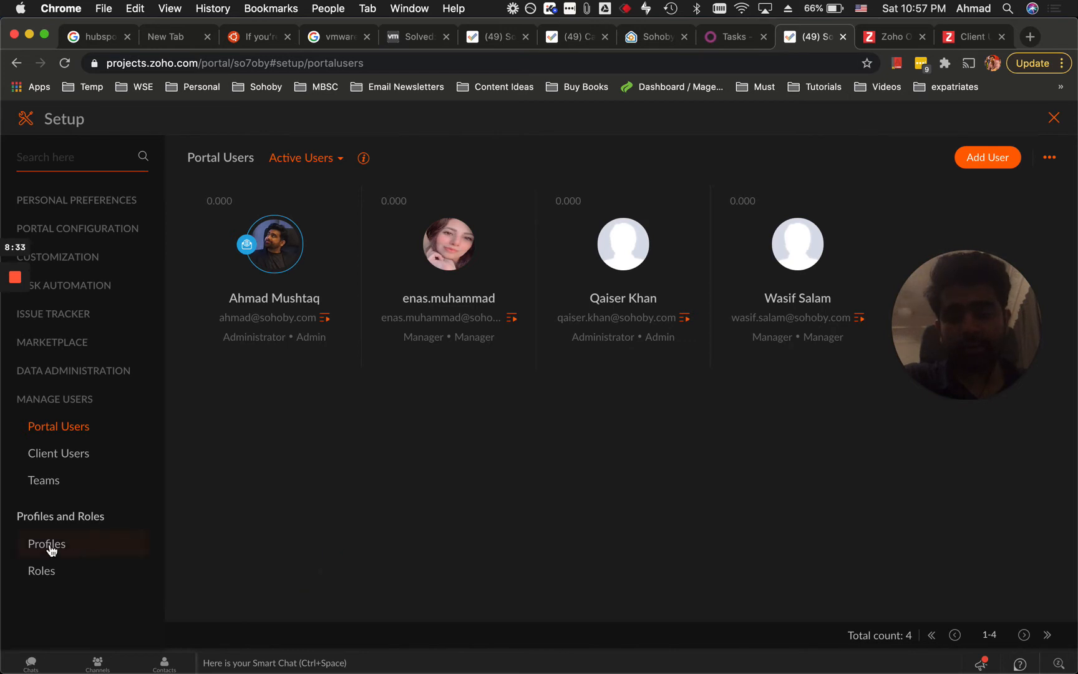
mouse_move(952, 319)
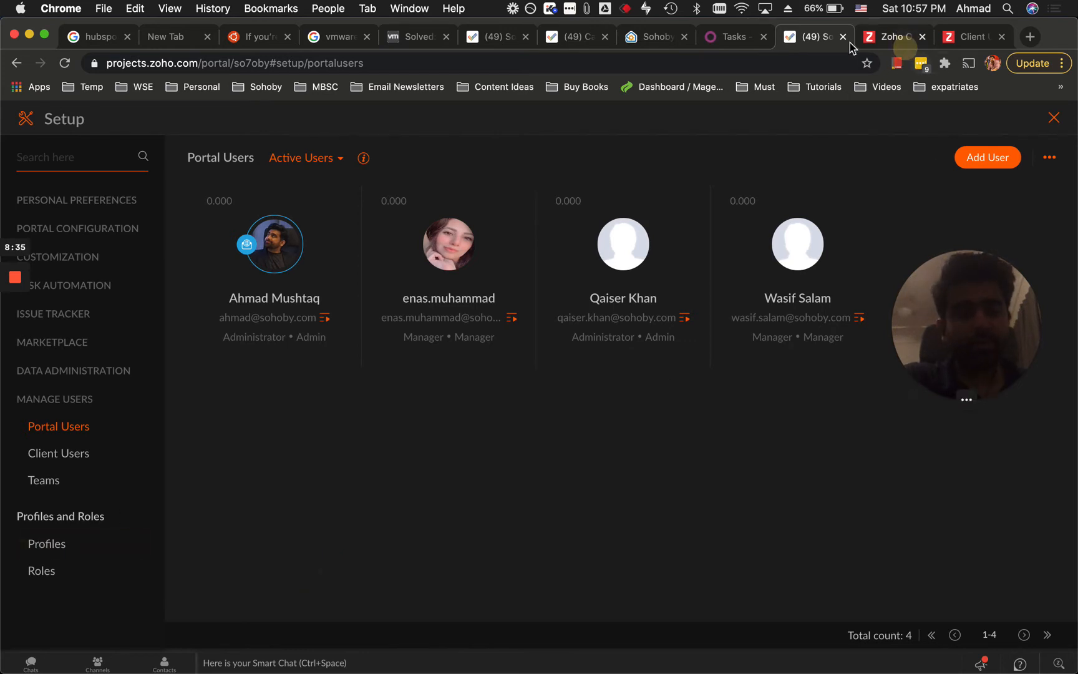
left_click(873, 37)
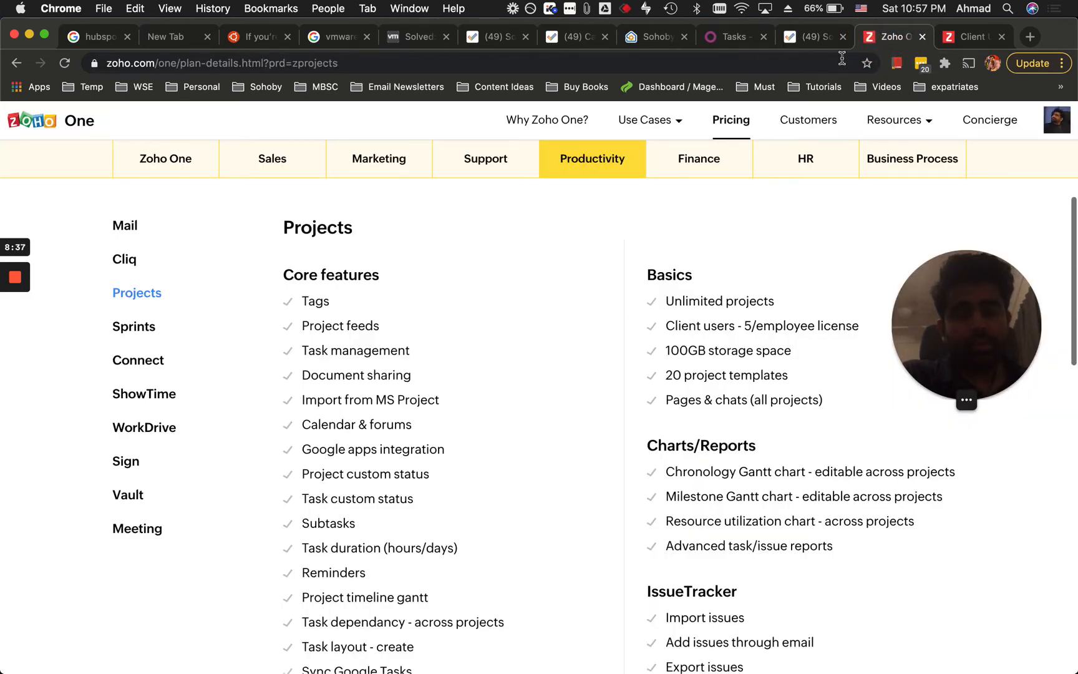
left_click(809, 38)
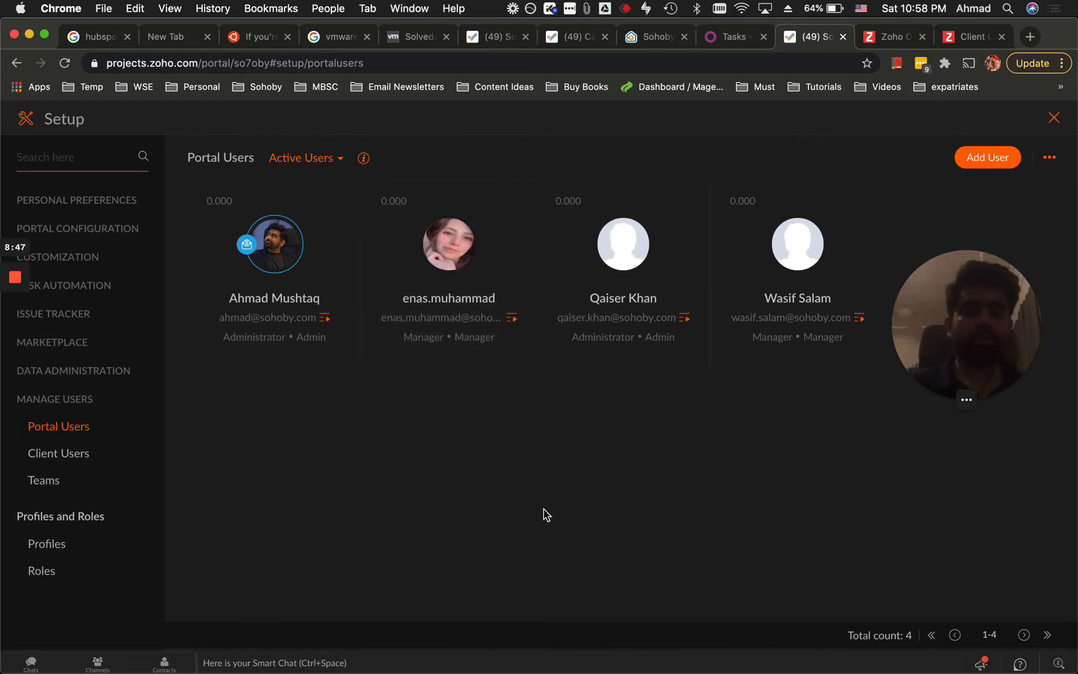
key("super+space")
right_click(575, 510)
left_click(373, 399)
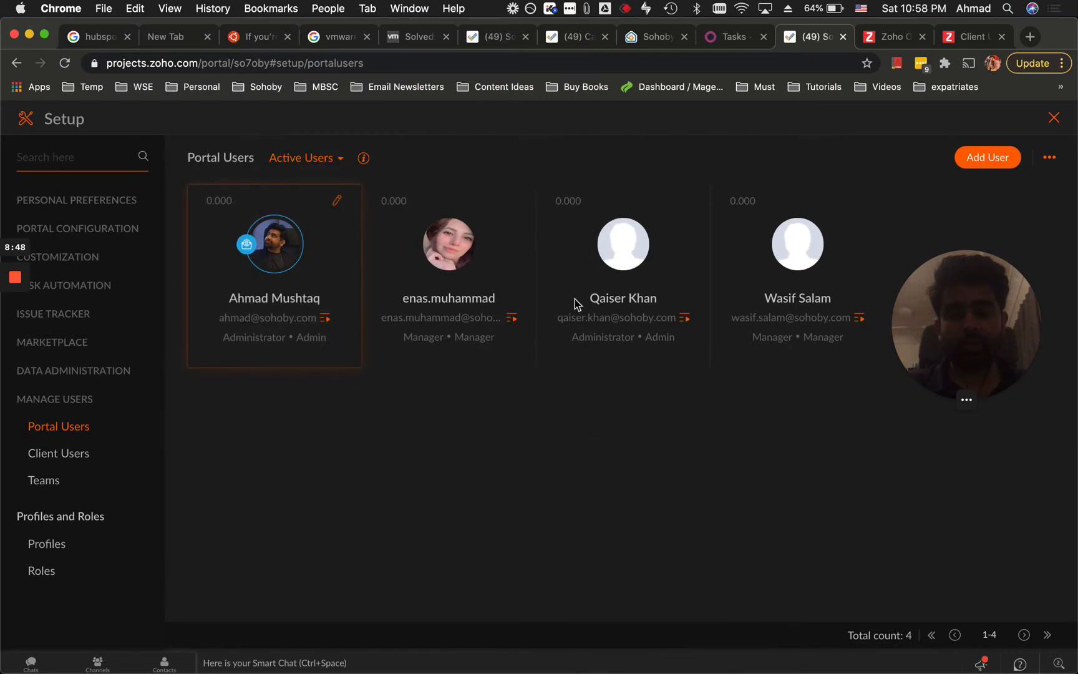
key("super+space")
type("3*")
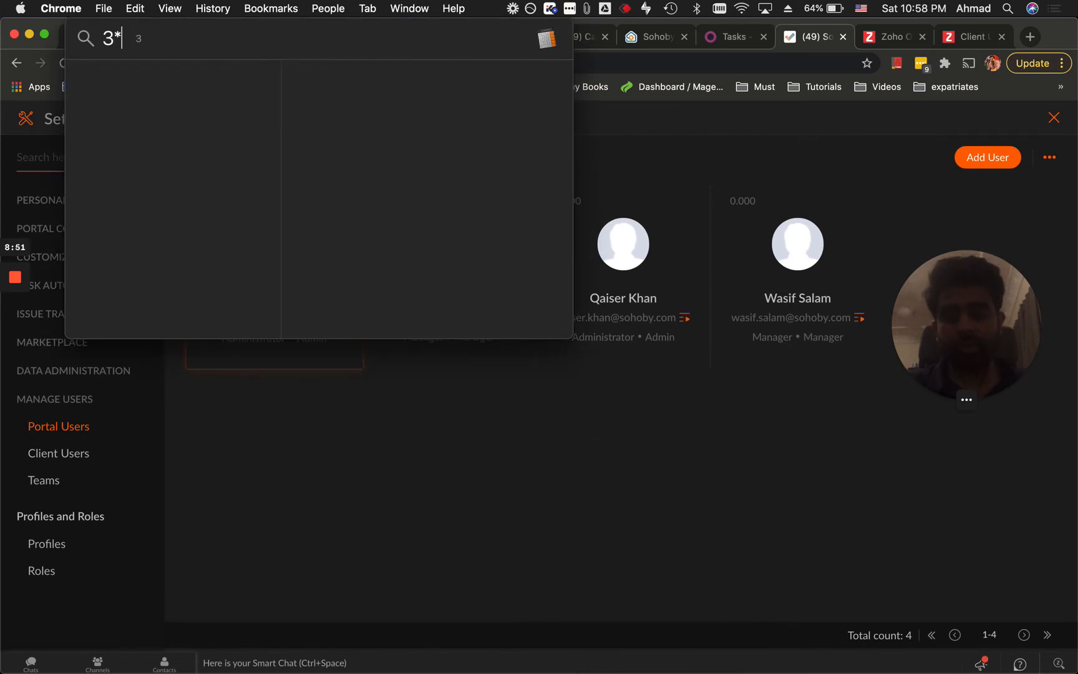
type("5")
left_click(675, 504)
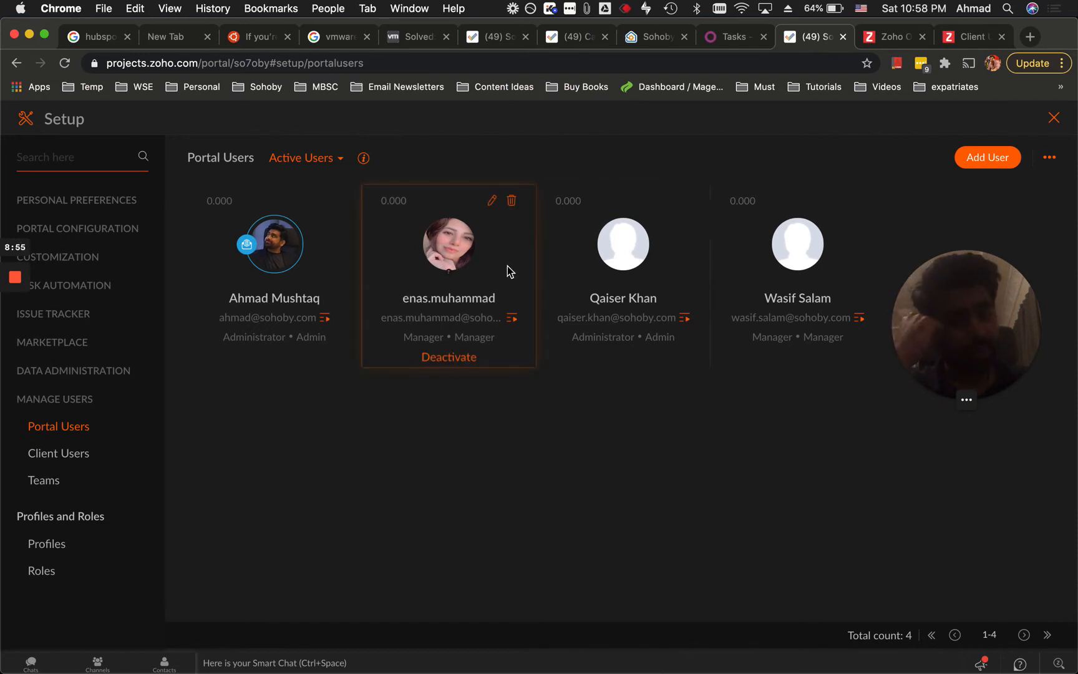
Go to the Client Users section of Setup.
left_click(604, 545)
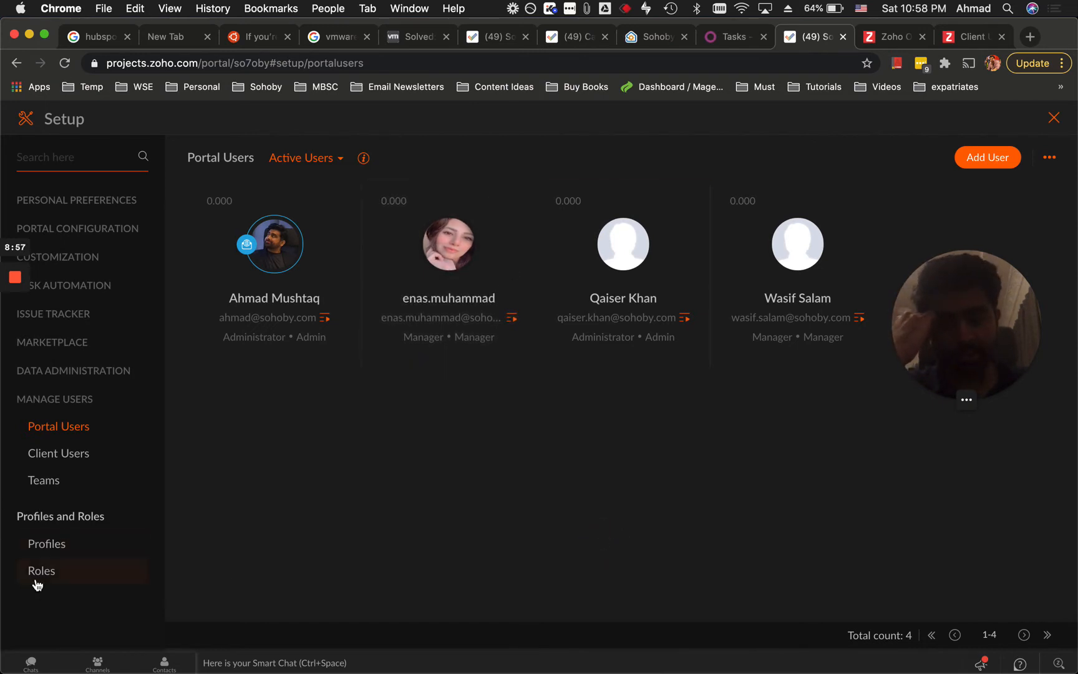
left_click(500, 449)
left_click(784, 440)
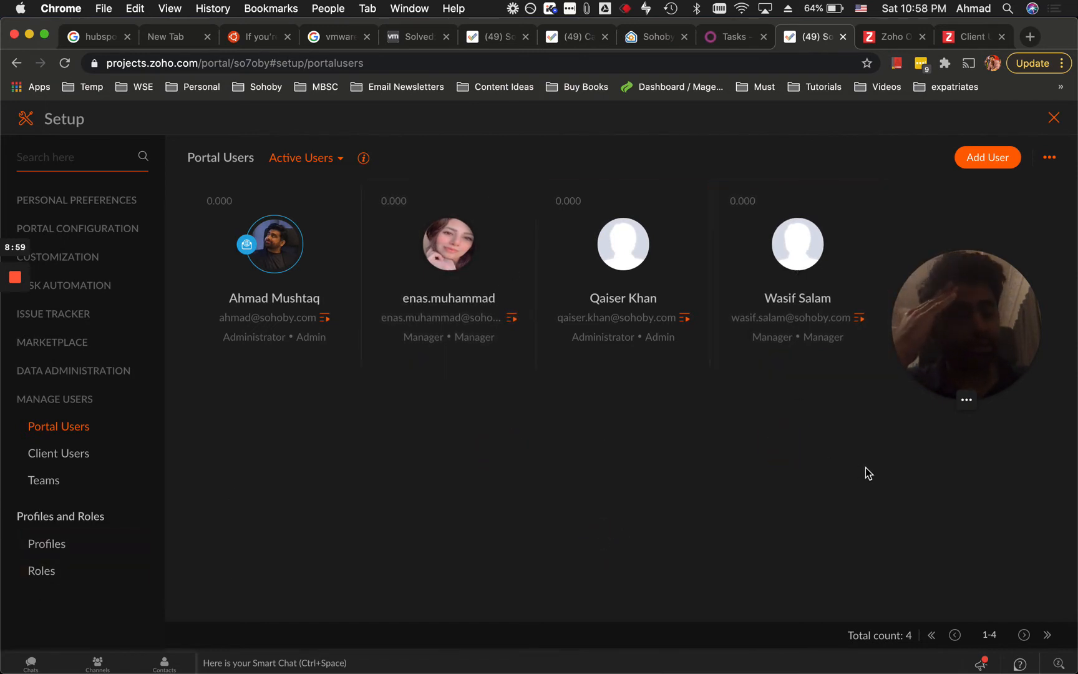
left_click(453, 509)
left_click(498, 513)
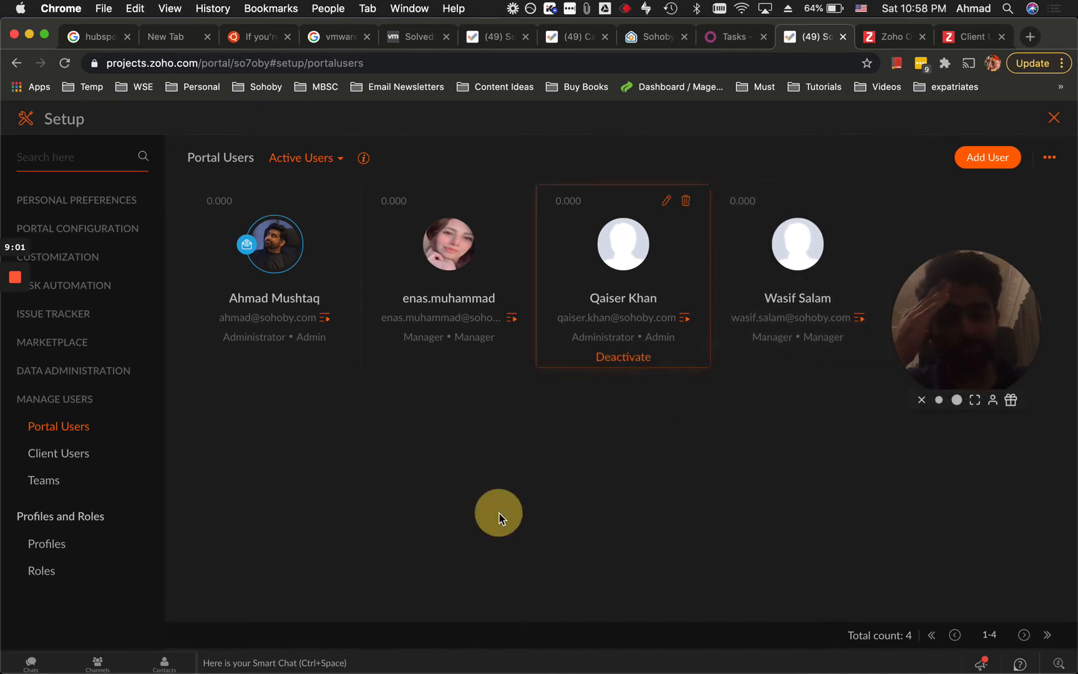
left_click(47, 457)
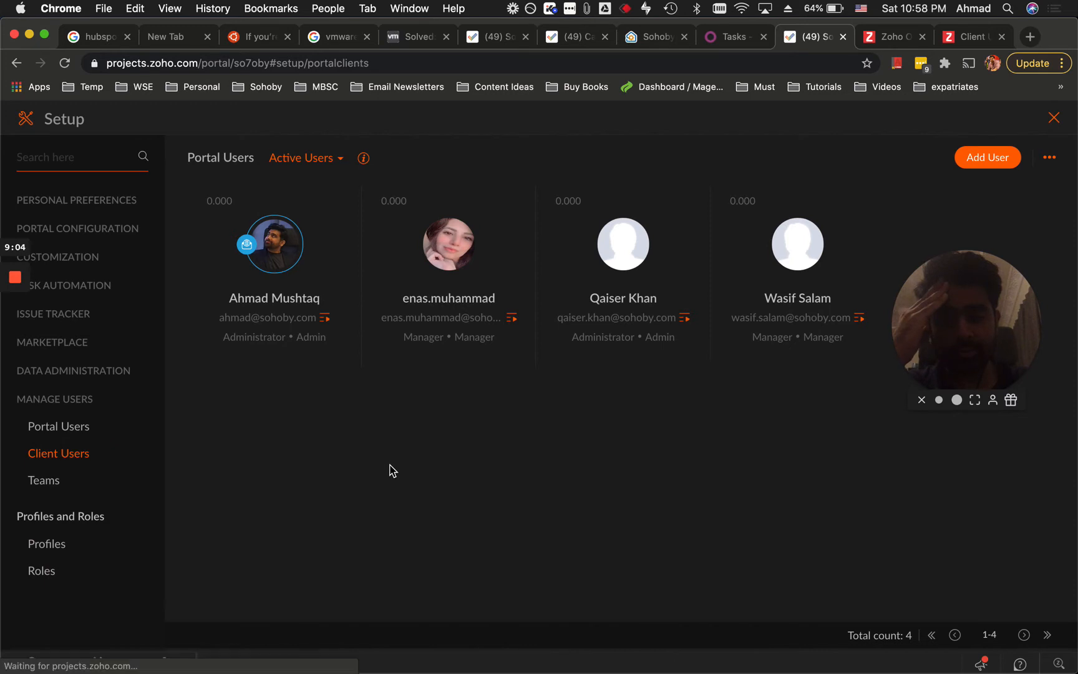
Start a new client user and choose to add a new client company.
scroll(515, 555, "down", 2)
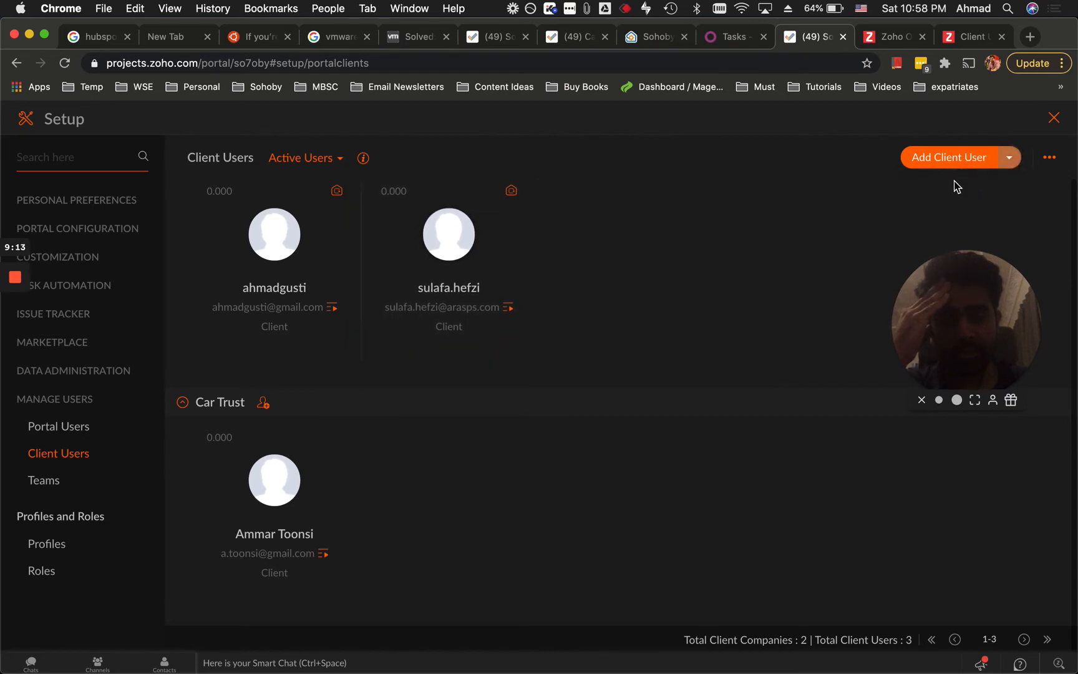
mouse_move(1009, 157)
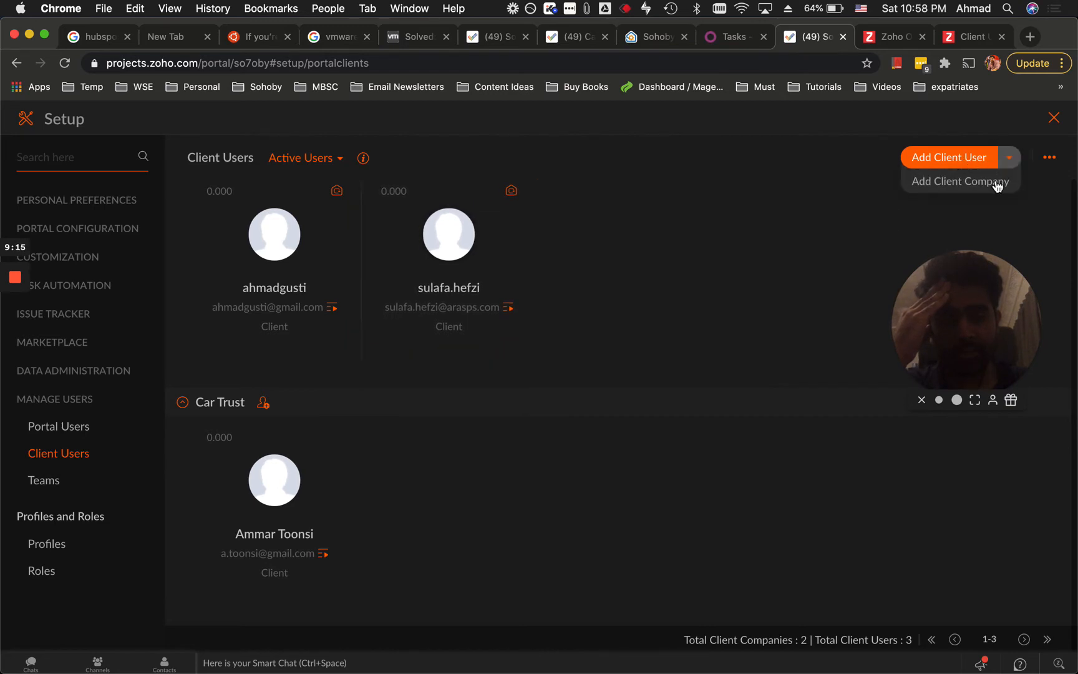
left_click(962, 163)
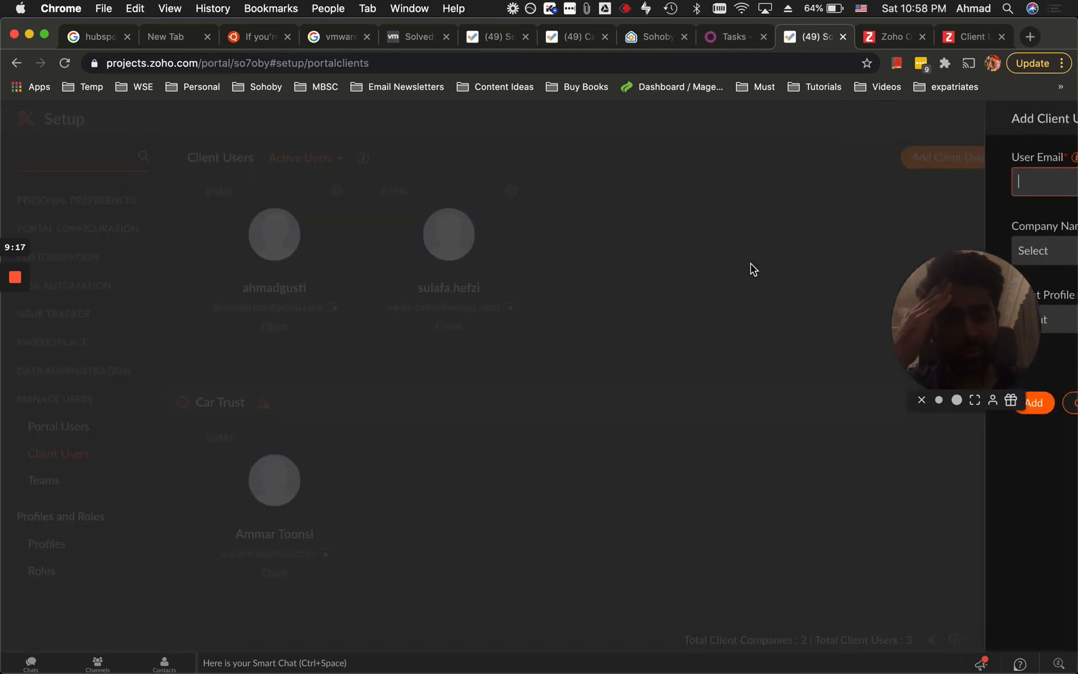
left_click(666, 244)
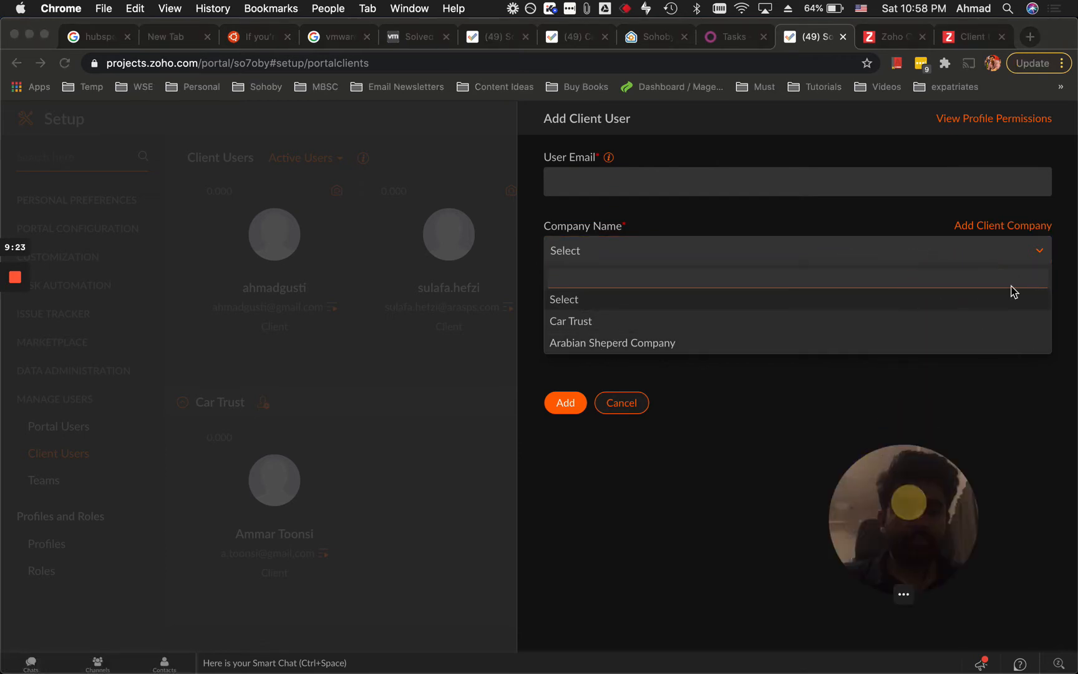
left_click(1010, 228)
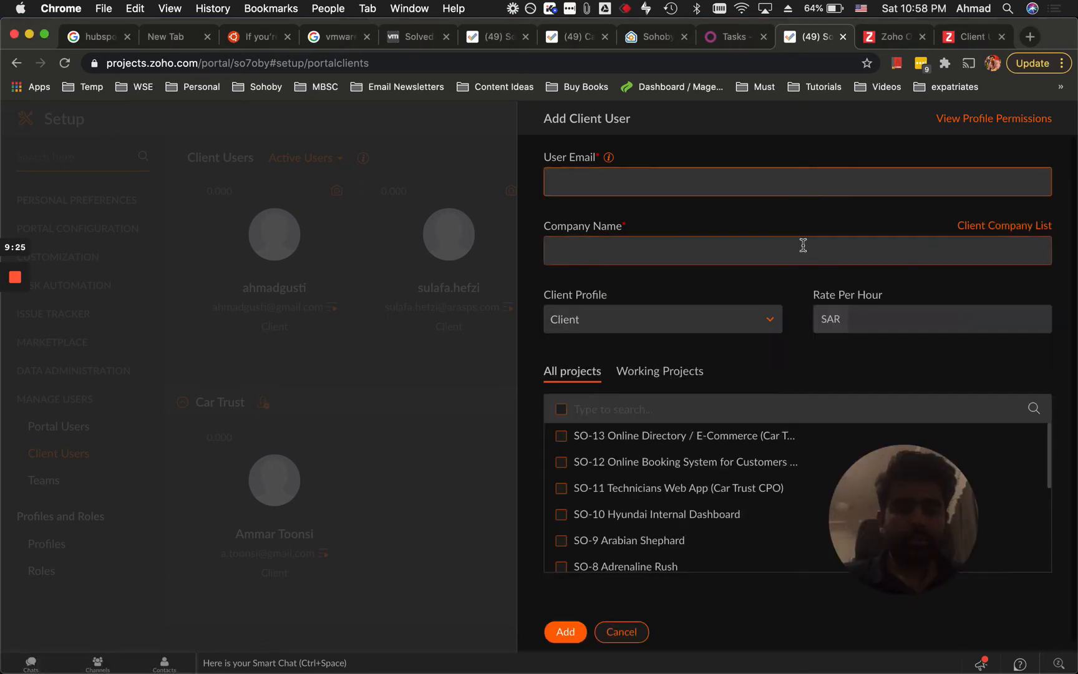
Enter 'Sohoby Tech Team' as the company name and move to the User Email field.
left_click(584, 250)
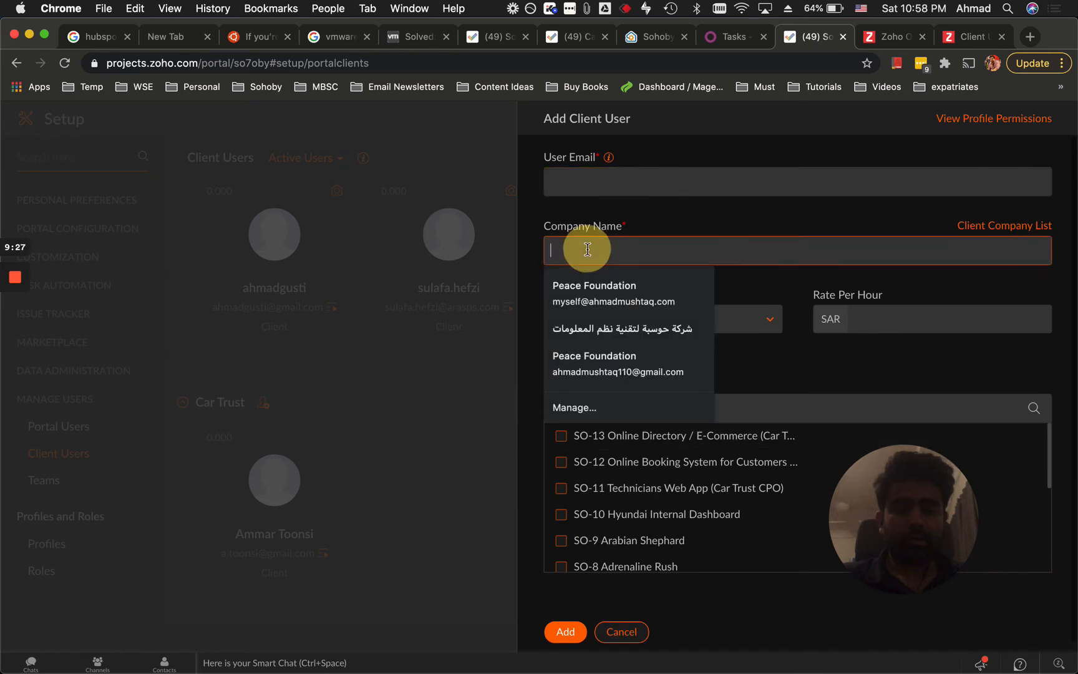
type("Sohoby Tech Team")
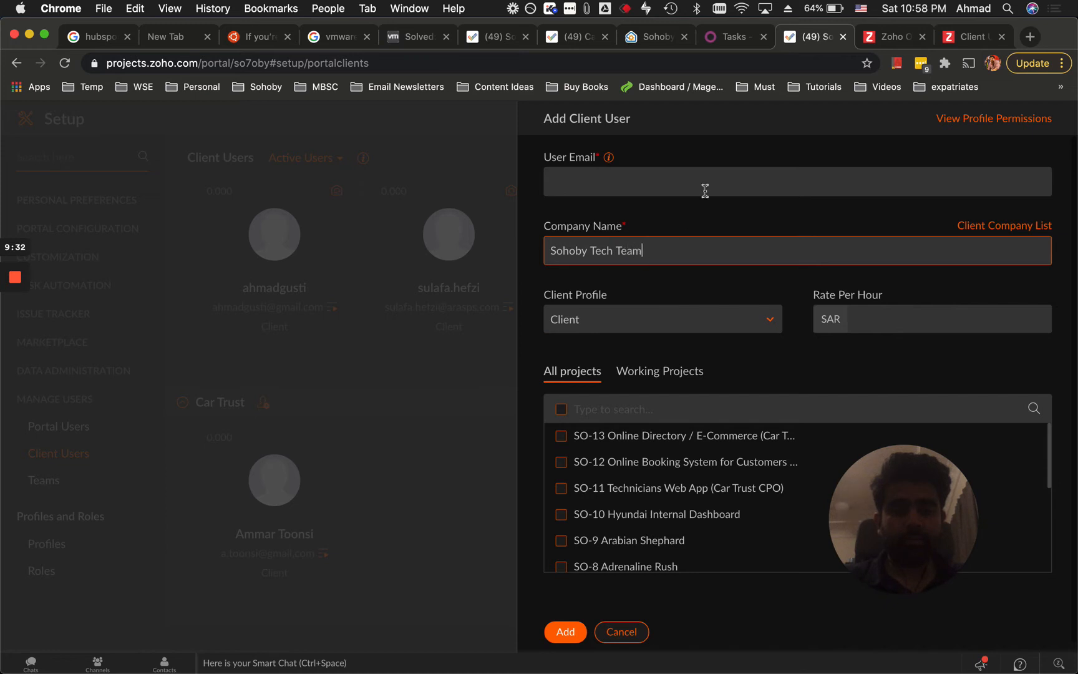
left_click(705, 191)
type("i")
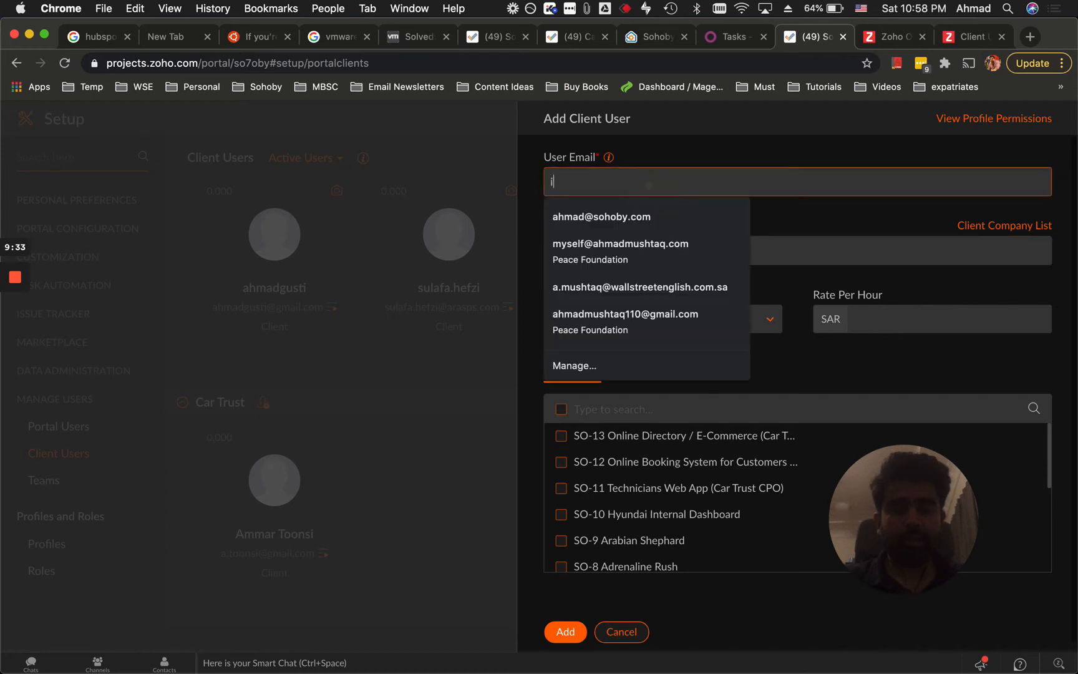
type("ms")
key("BackSpace")
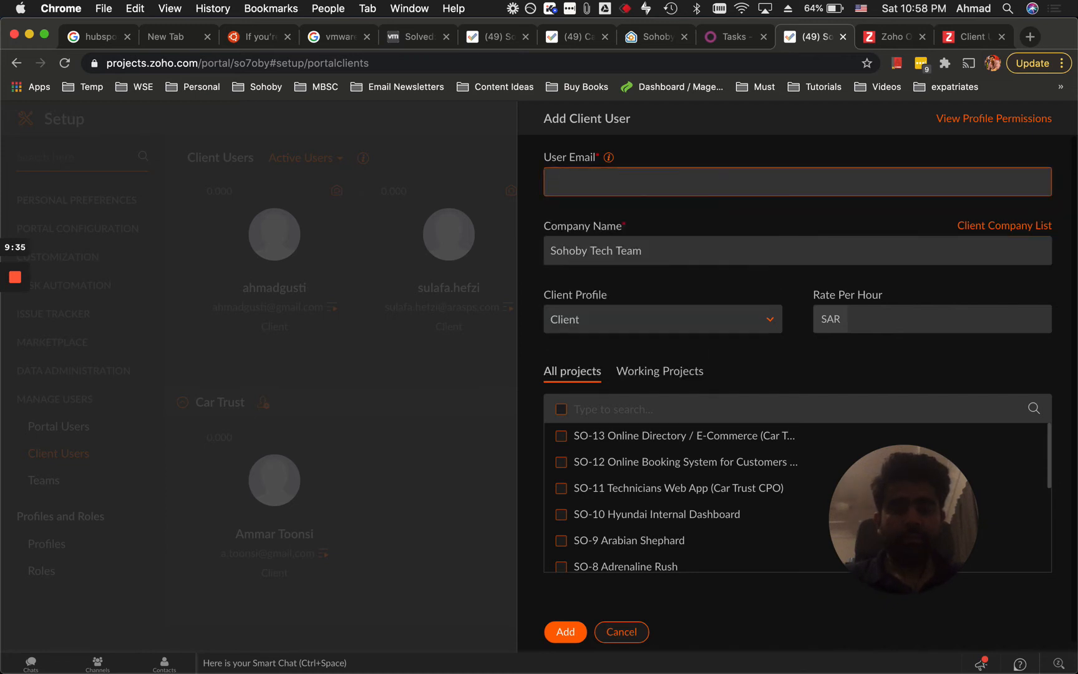
key("super+space")
Find the client's card in Contacts and paste their work e-mail into the User Email field.
type("conta")
key("Return")
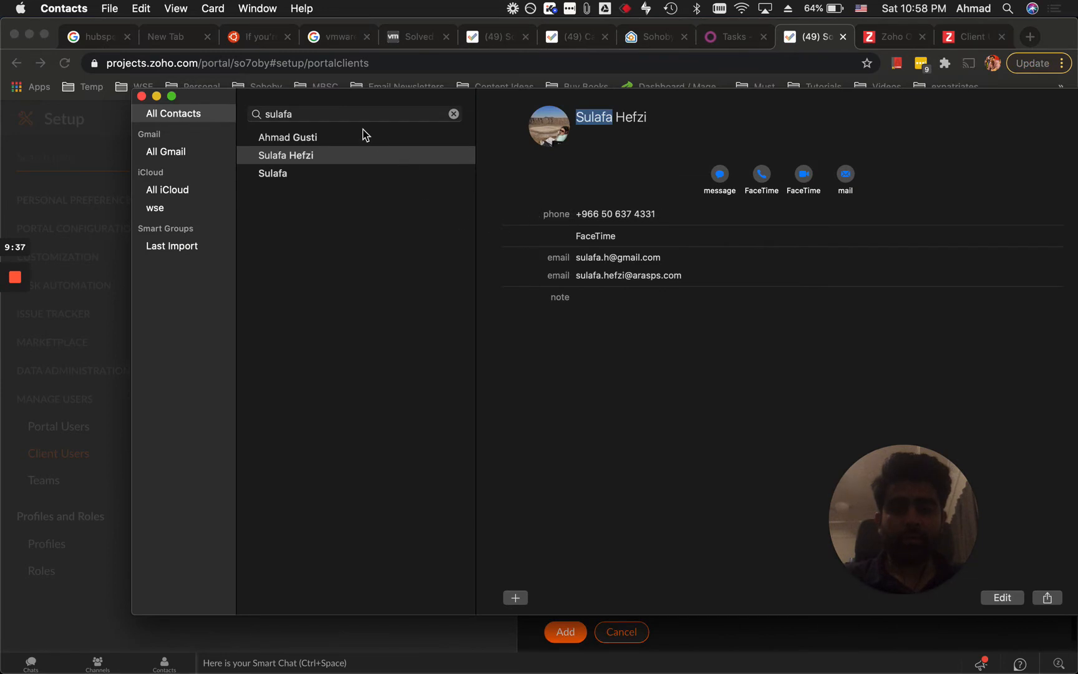
double_click(340, 114)
type("shahrukh")
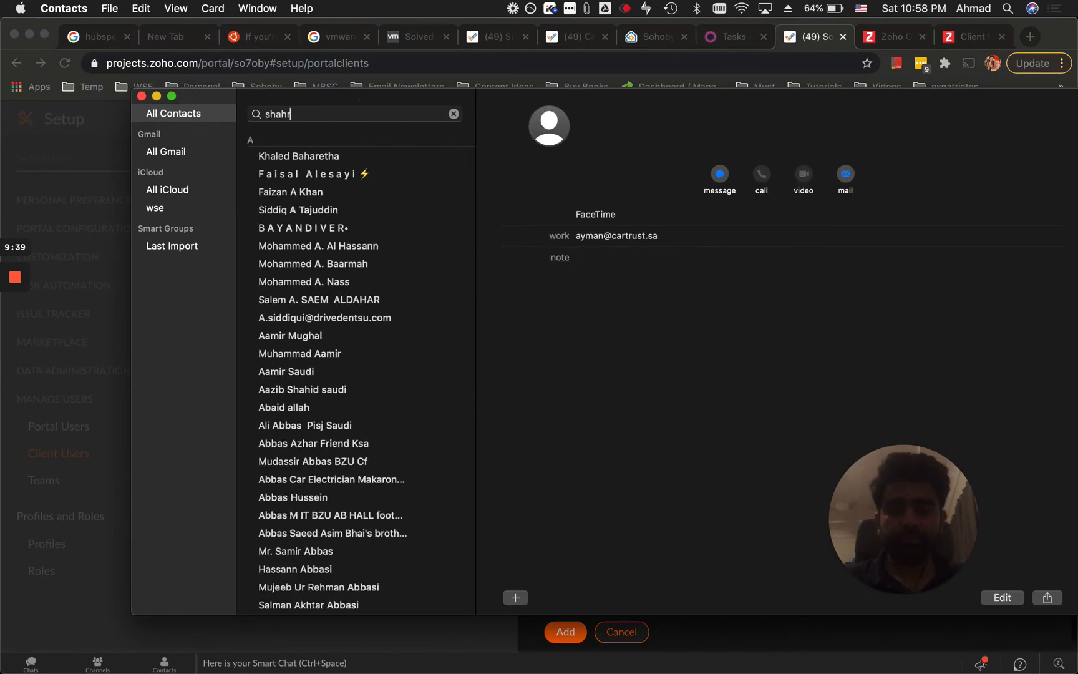
left_click(347, 171)
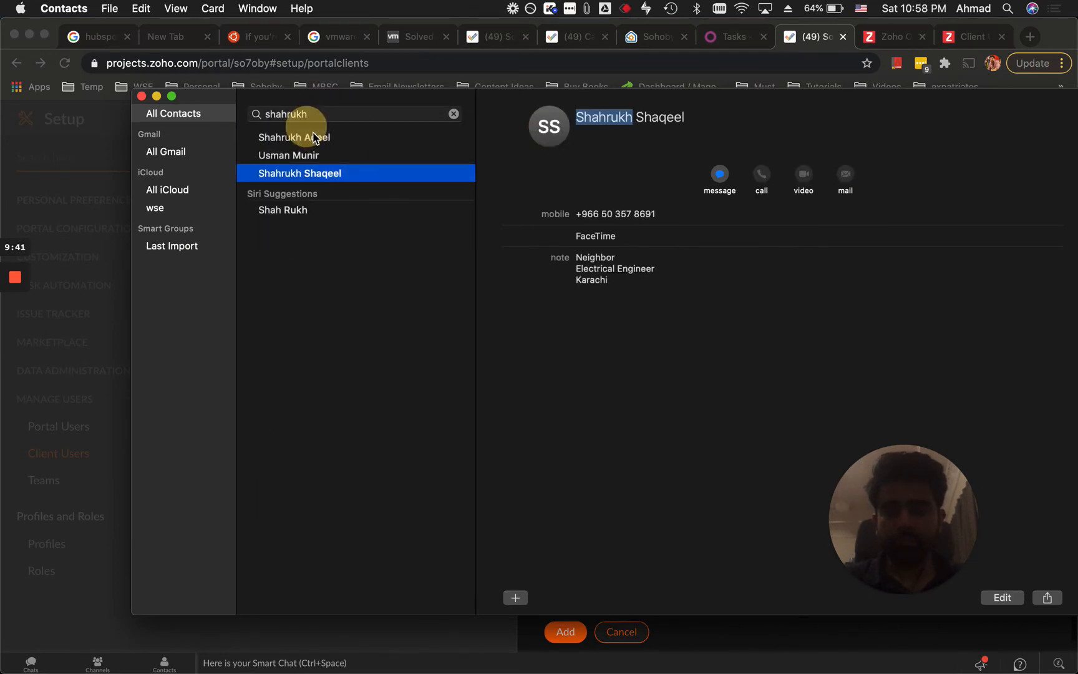
left_click(315, 138)
left_click(664, 275)
key("super+c")
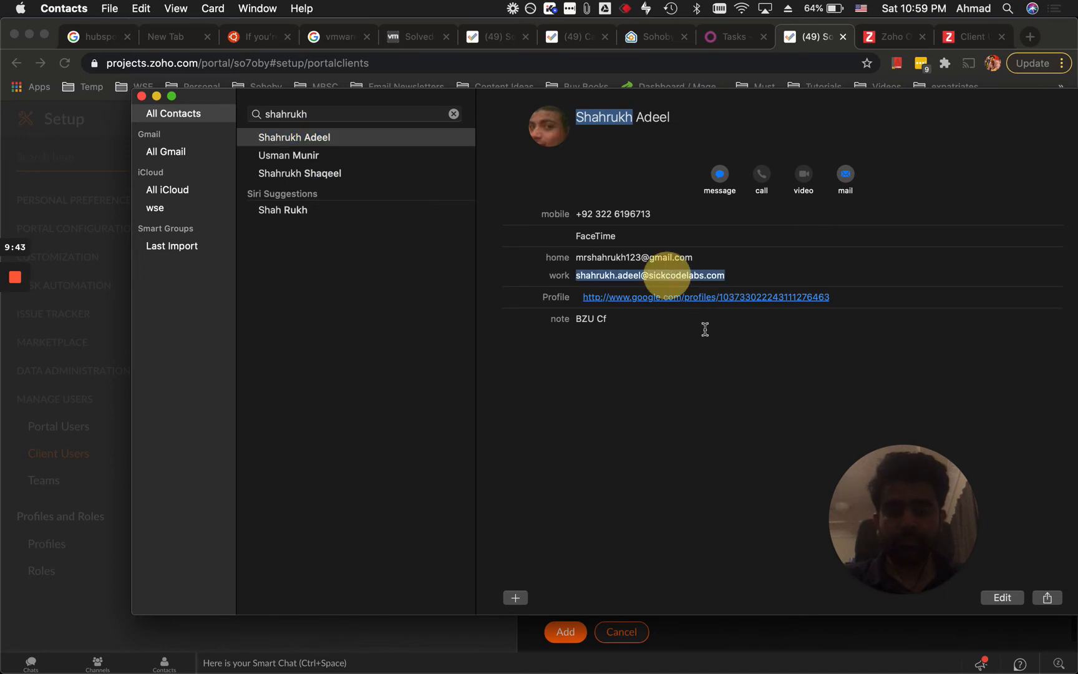
key("super+Tab")
key("super+v")
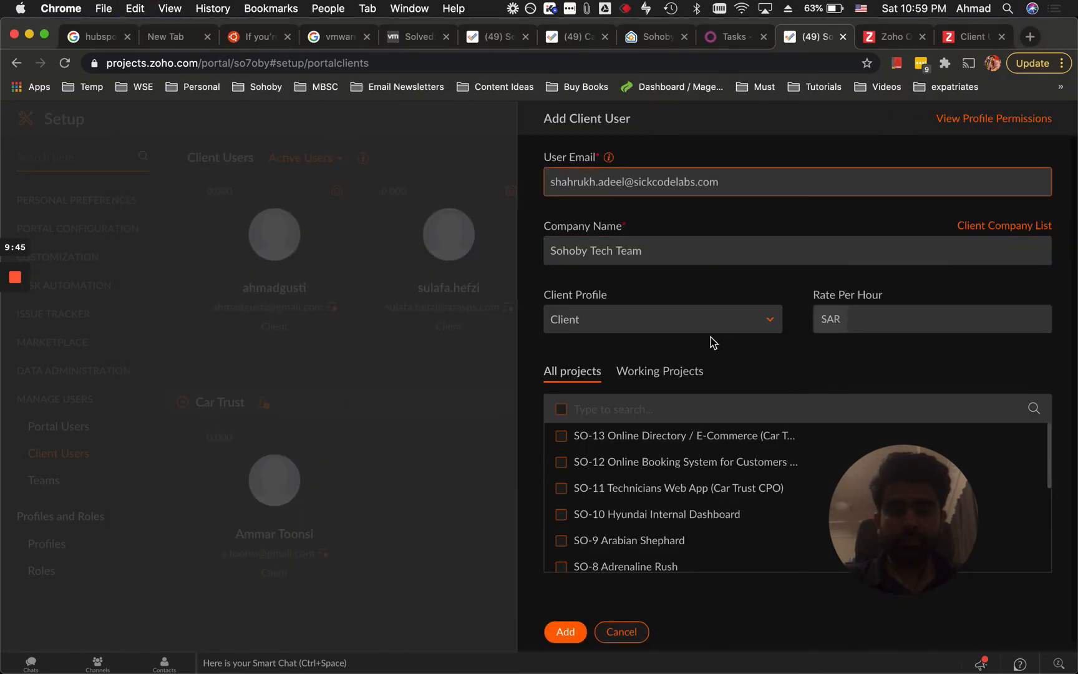
Add the client user with the Partner profile and access to SO-10 Hyundai Internal Dashboard.
left_click(758, 332)
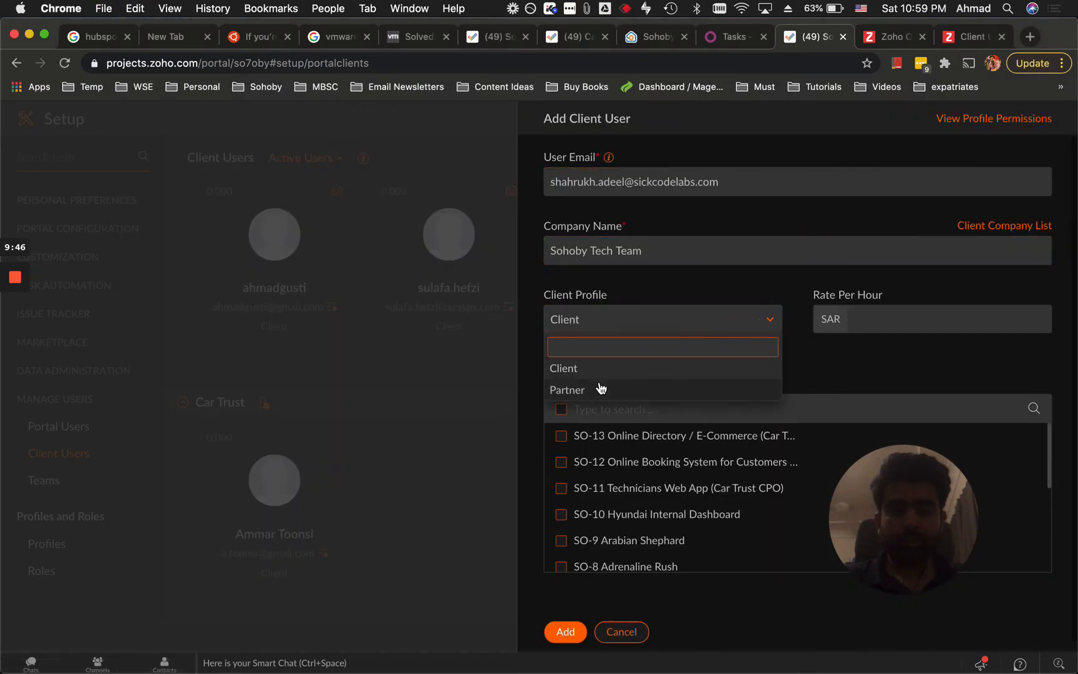
left_click(601, 388)
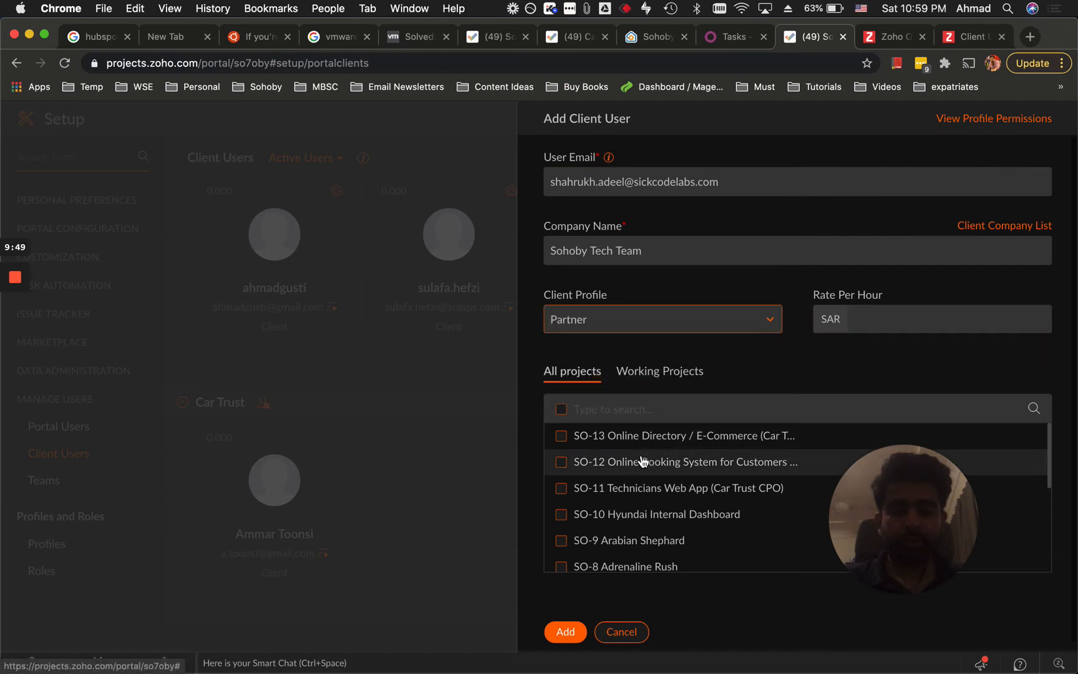
scroll(588, 527, "down", 1)
scroll(589, 527, "up", 1)
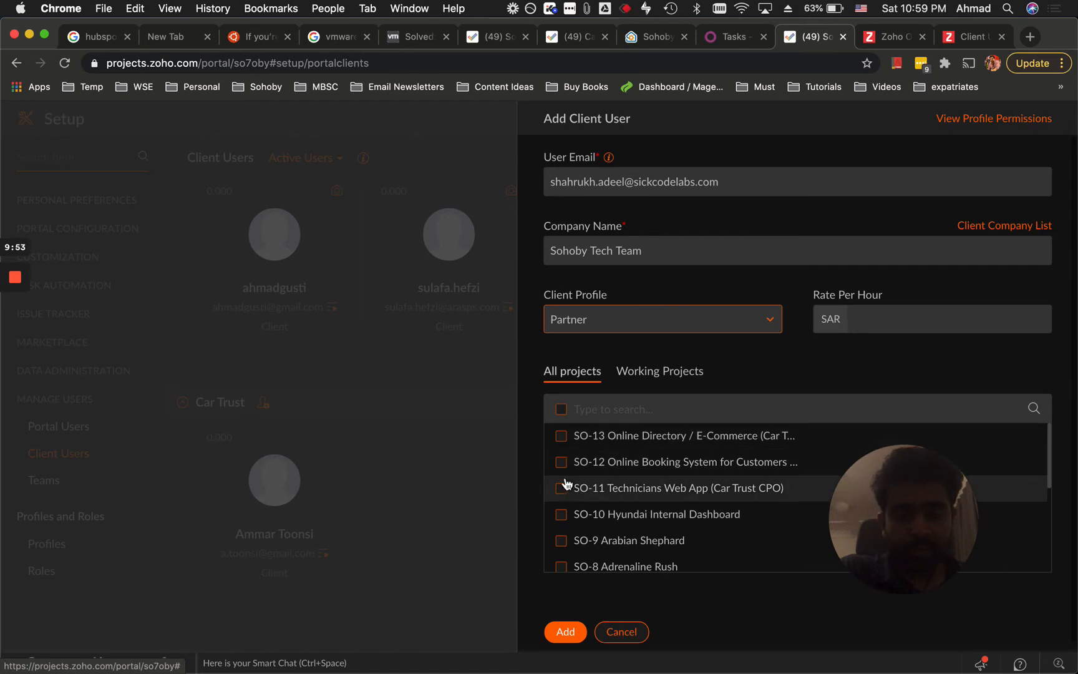
left_click(559, 518)
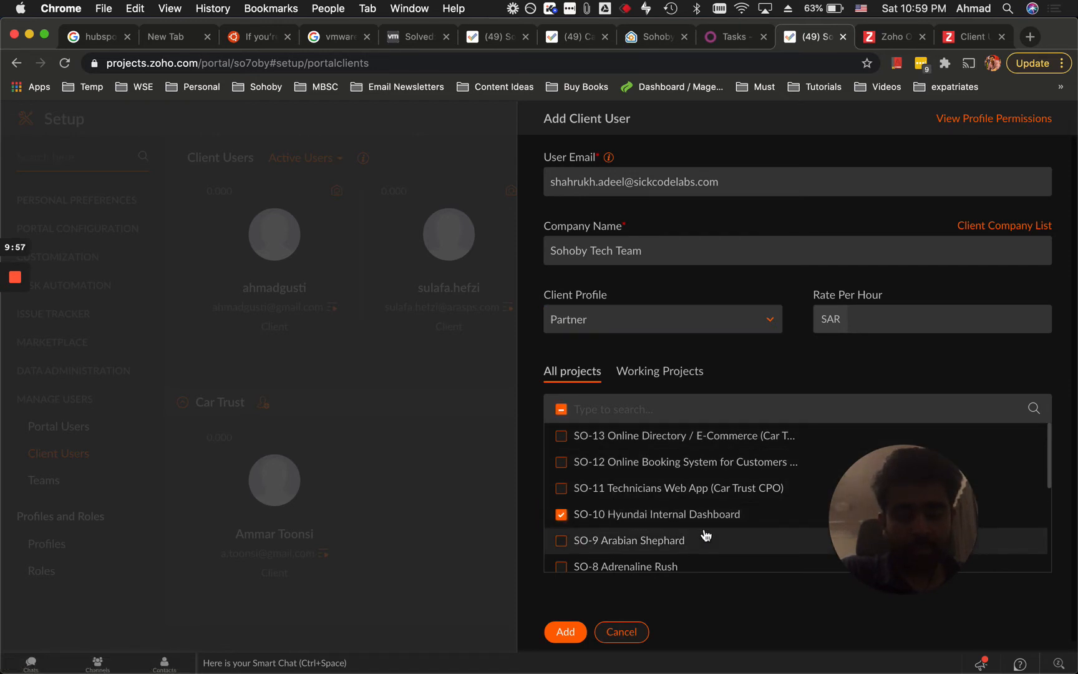
left_click(566, 633)
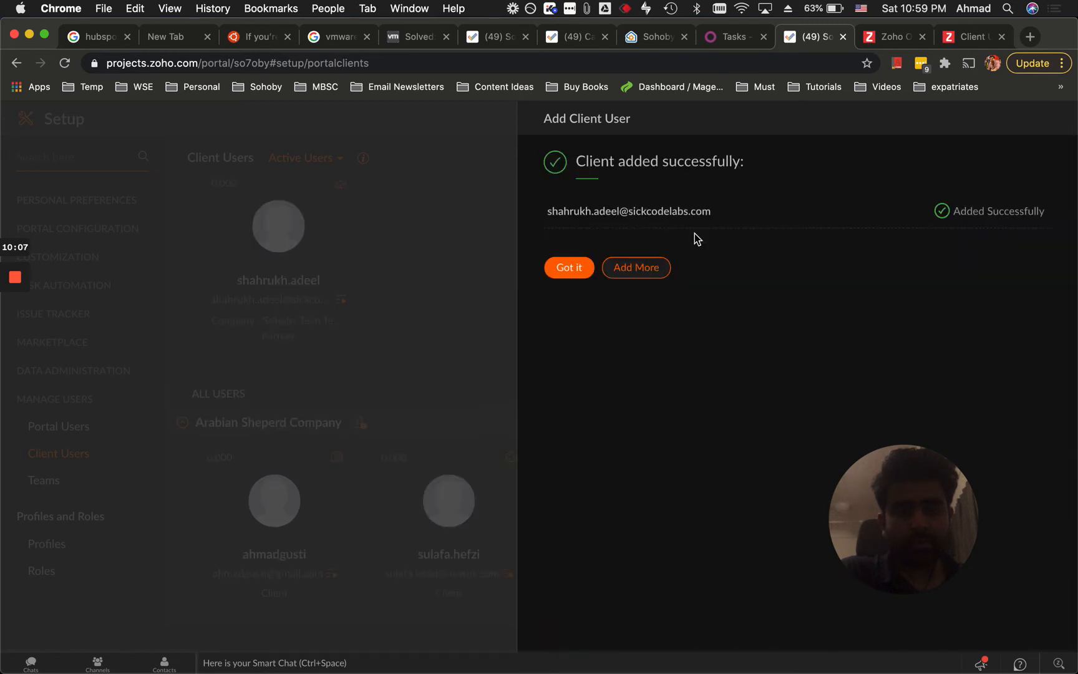
left_click(566, 277)
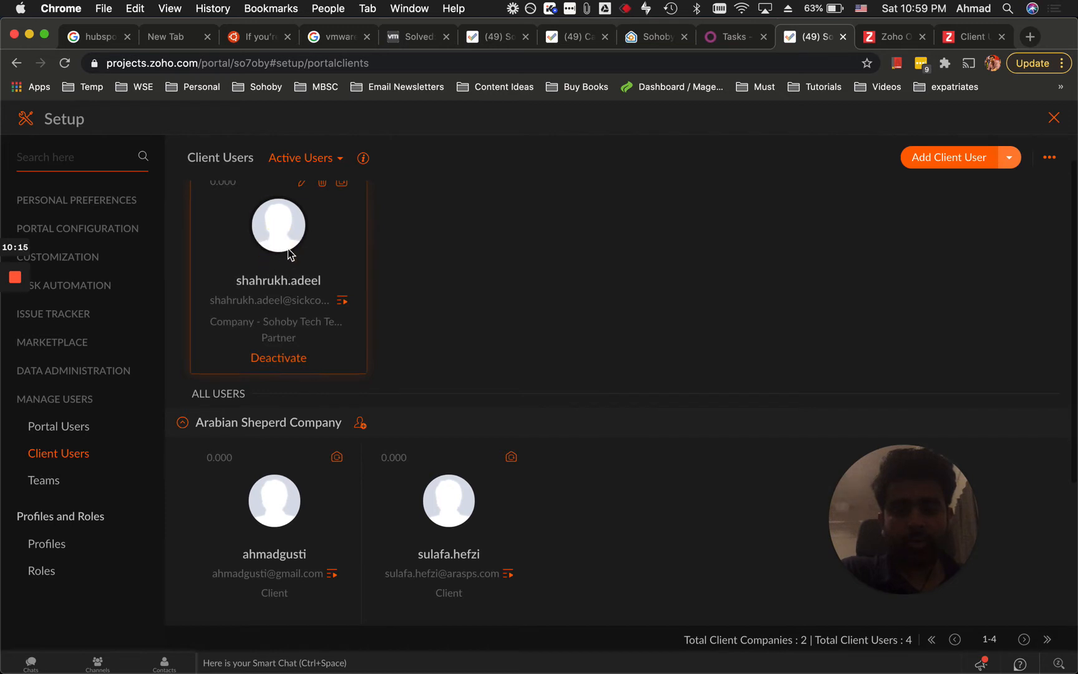
left_click(302, 181)
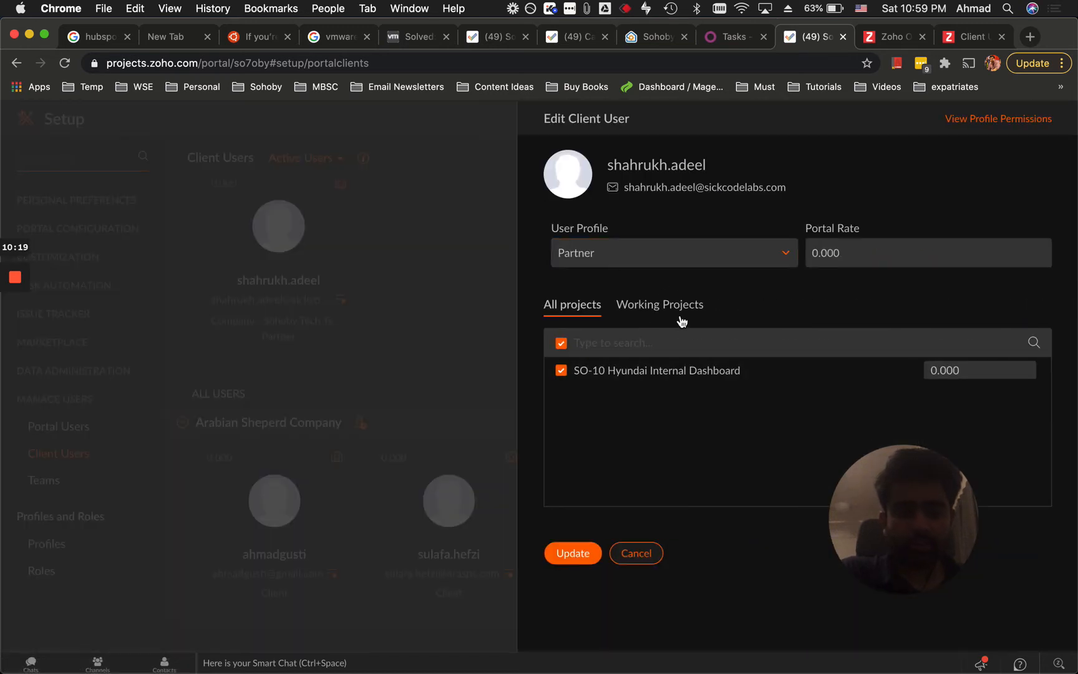
Add SO-2 Advice Online to the client user's projects and save the change.
left_click(570, 551)
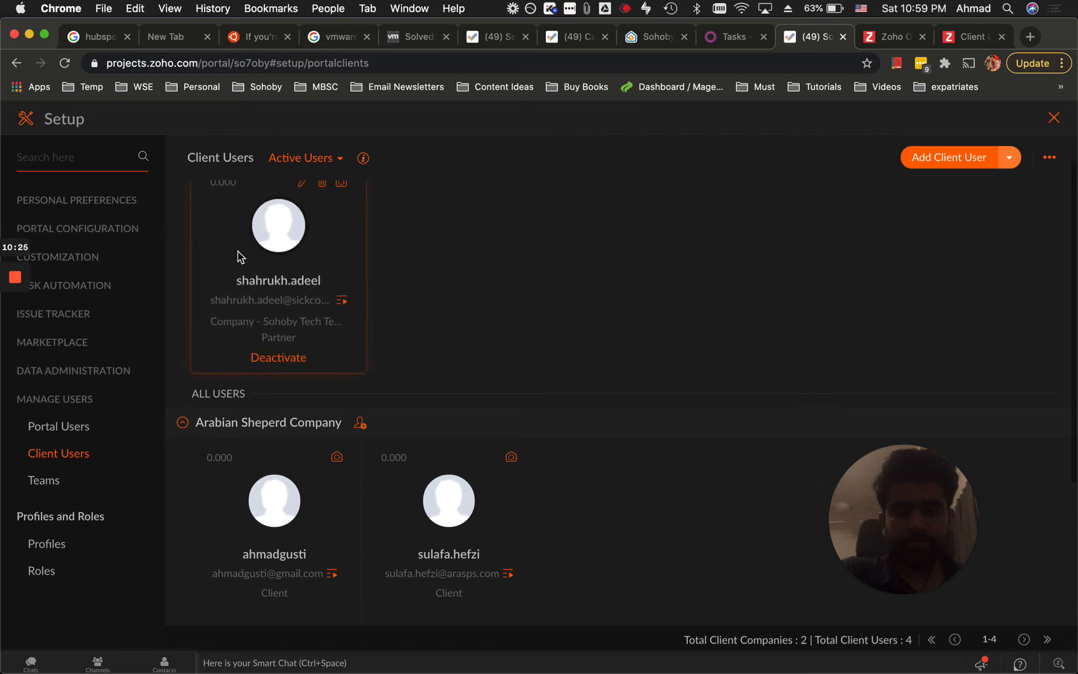
left_click(306, 186)
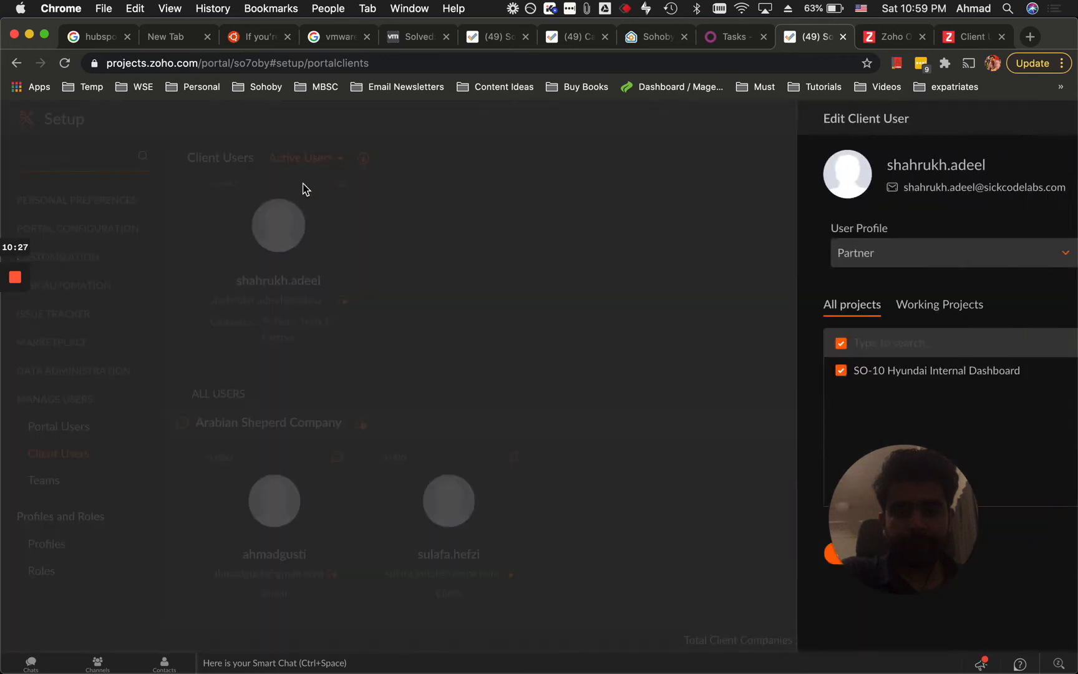
left_click(575, 345)
type("advice")
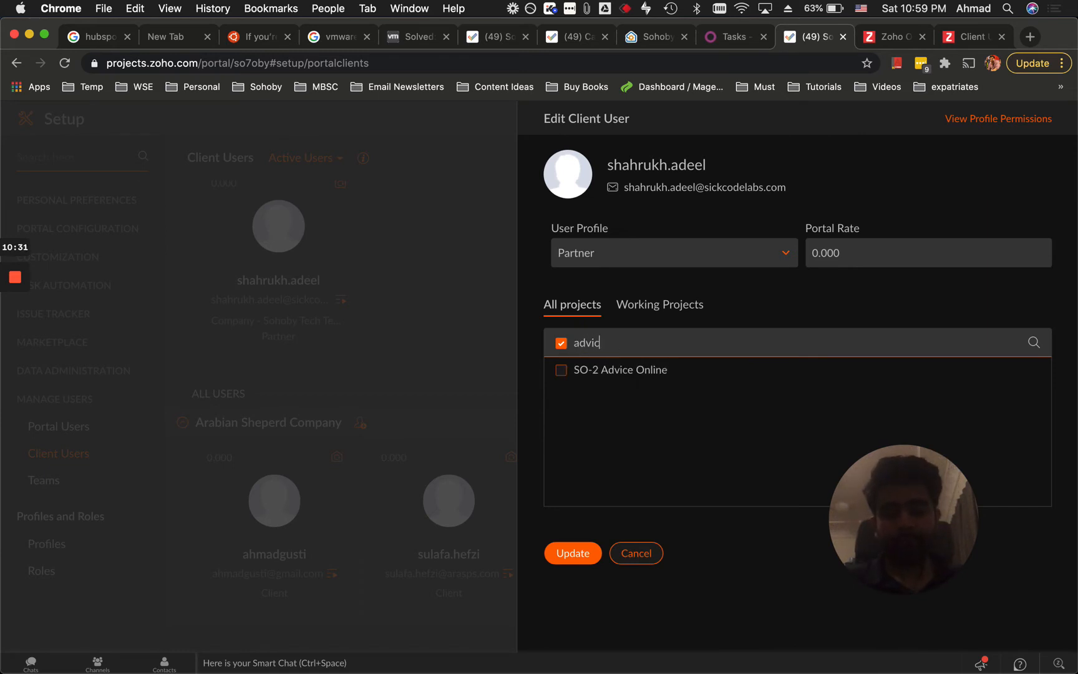
left_click(561, 370)
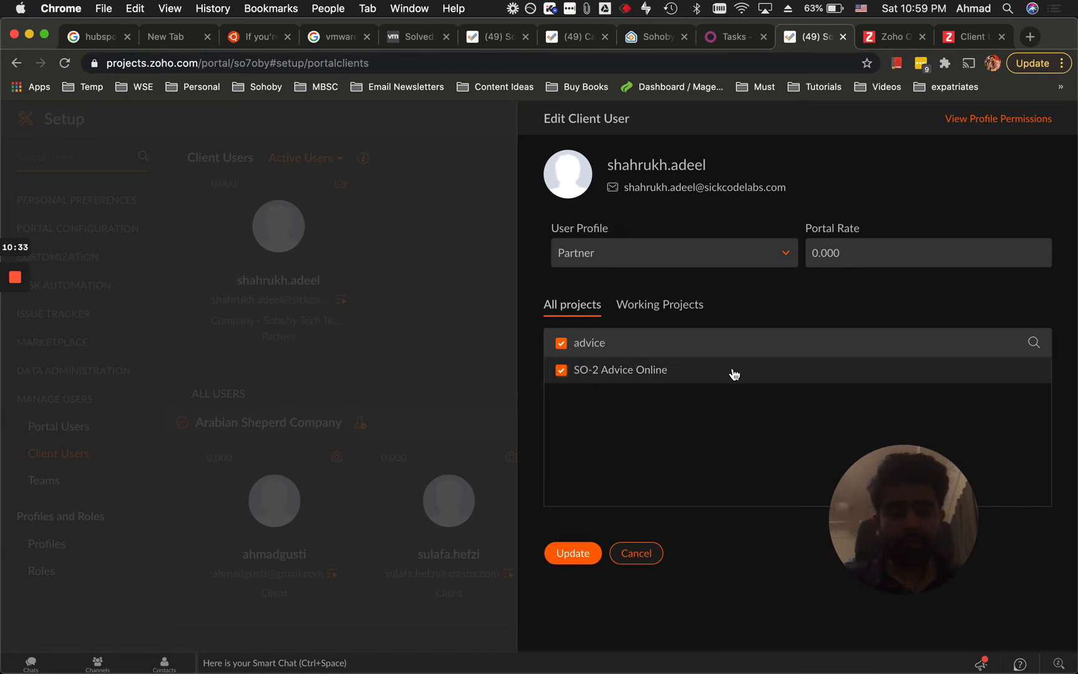
left_click(579, 551)
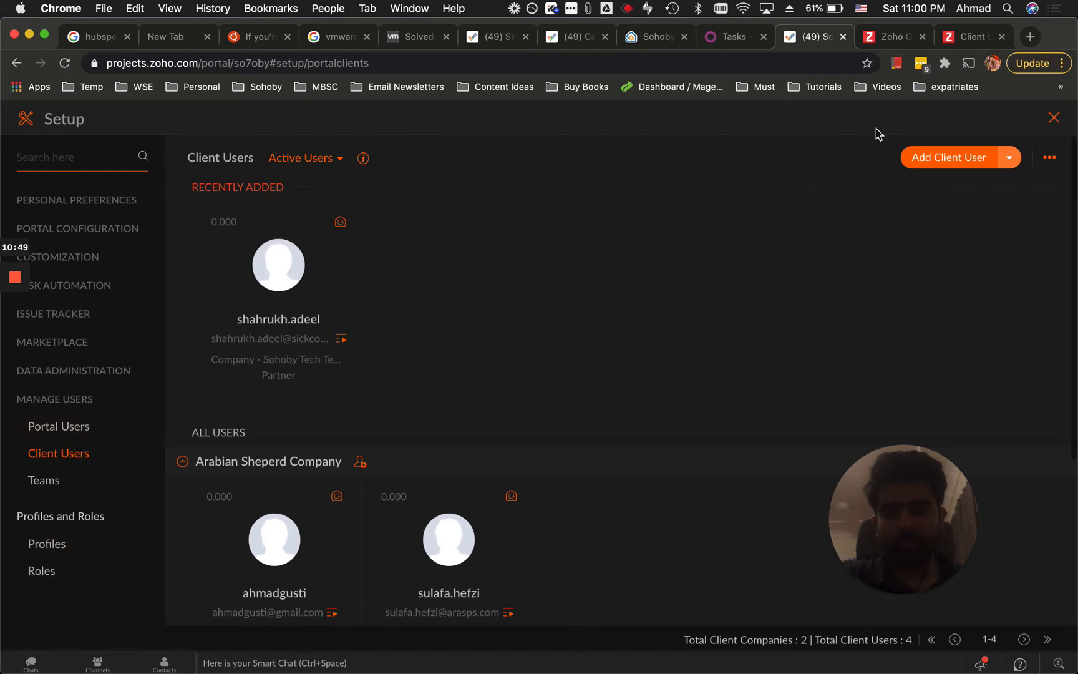
Exit Setup, open the SO-10 Hyundai Internal Dashboard project, and close the Zoho One pricing tab.
left_click(1053, 118)
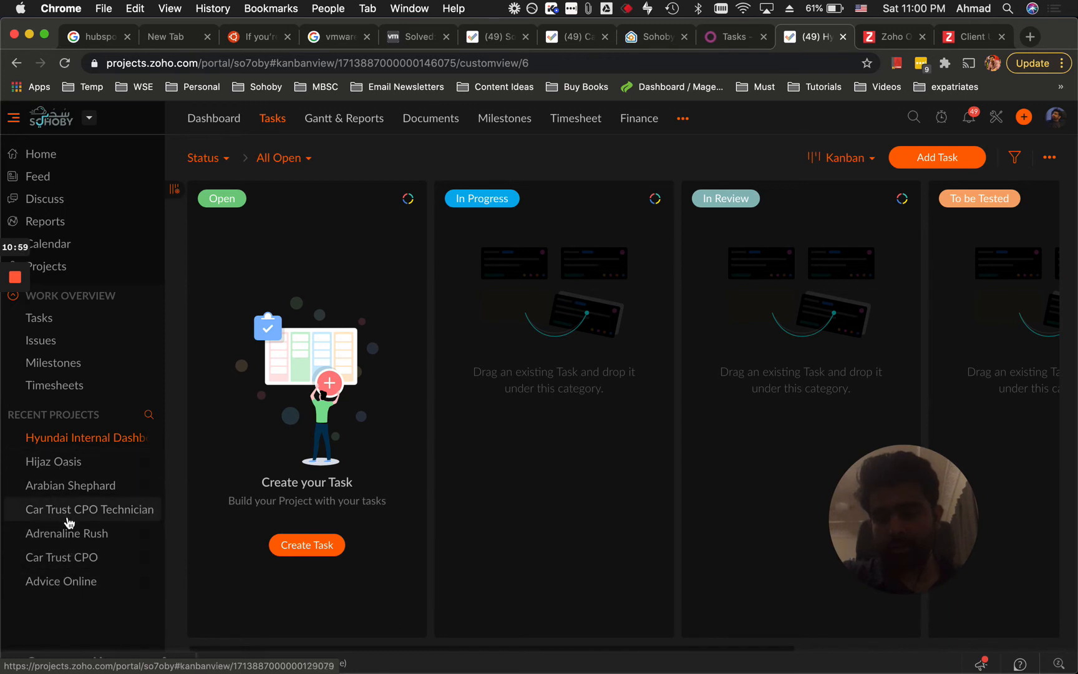
left_click(74, 444)
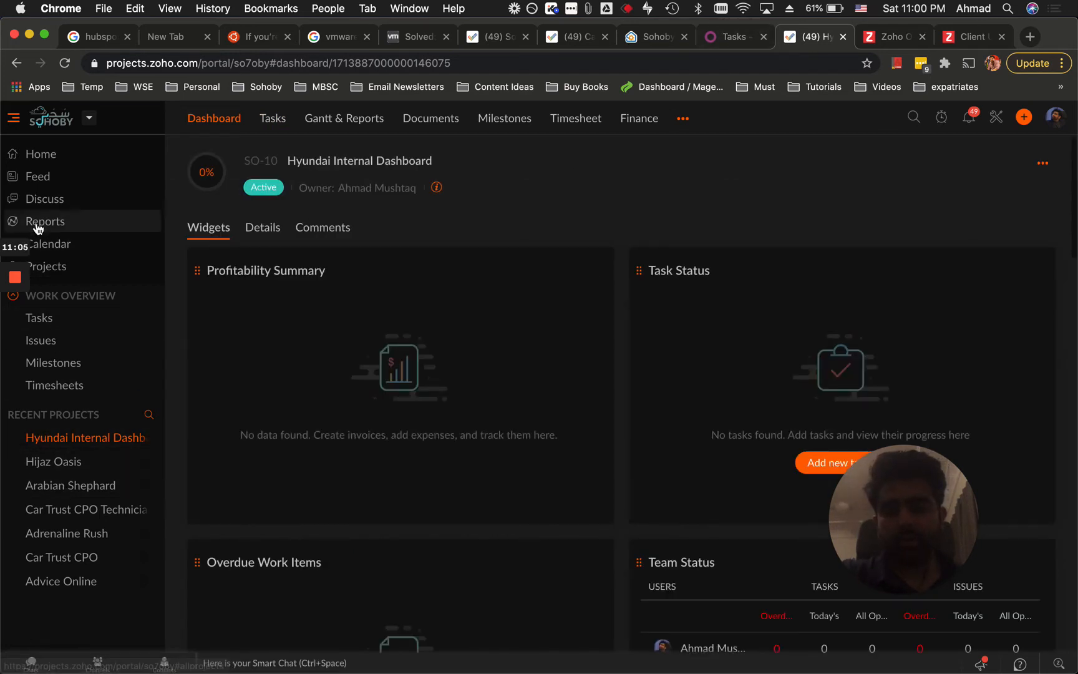
left_click(109, 271)
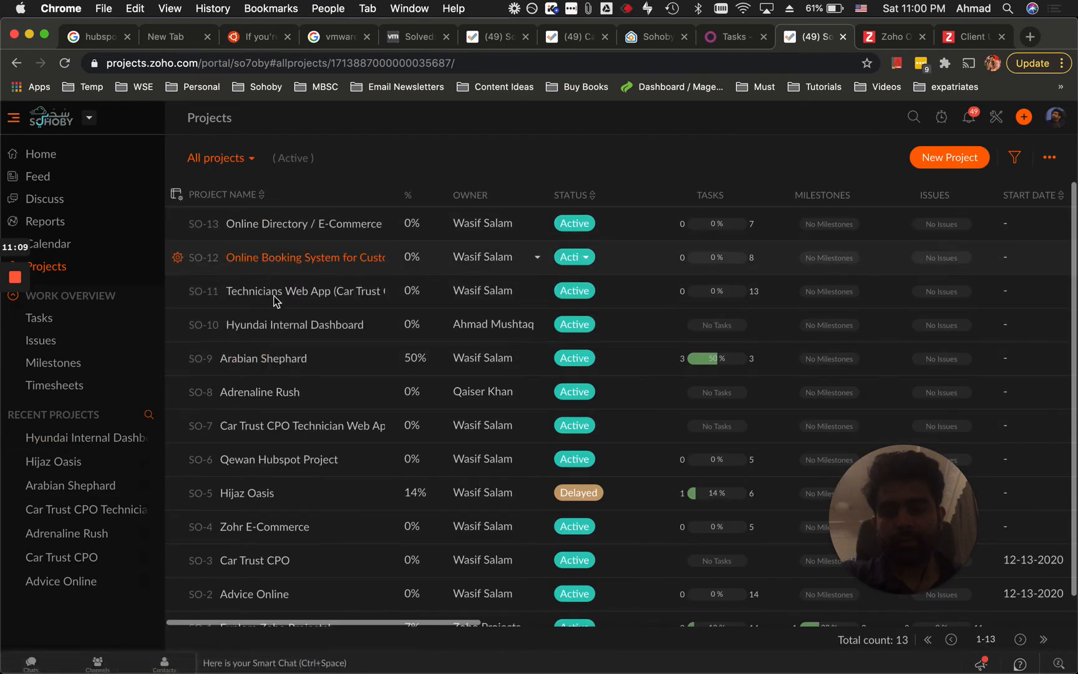
left_click(274, 324)
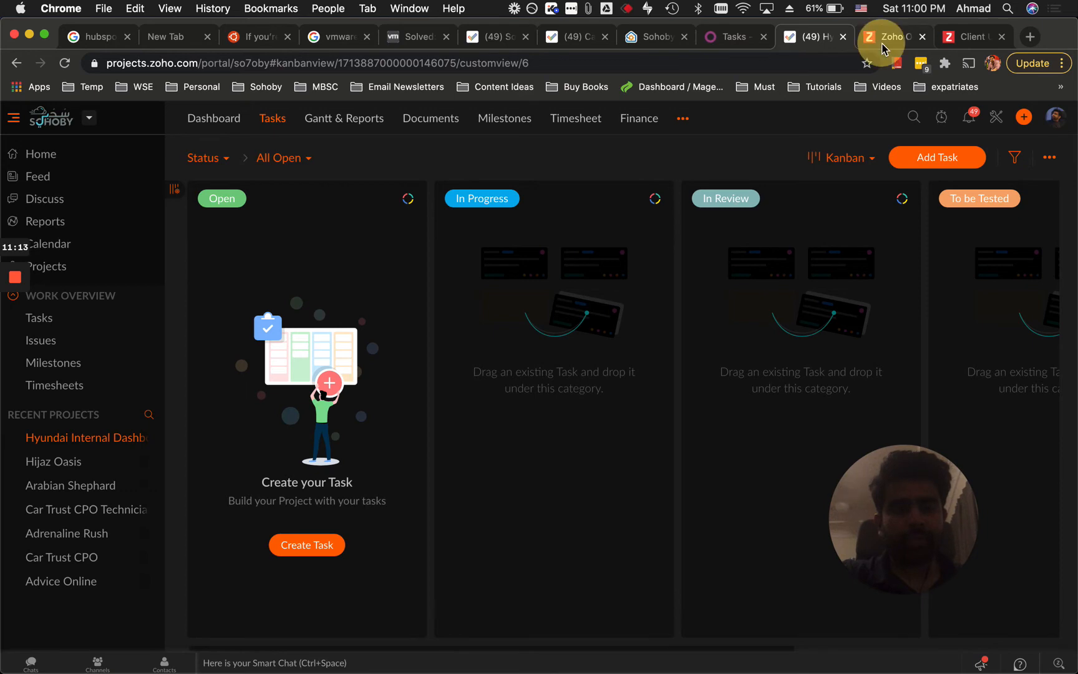
left_click(889, 44)
left_click(922, 38)
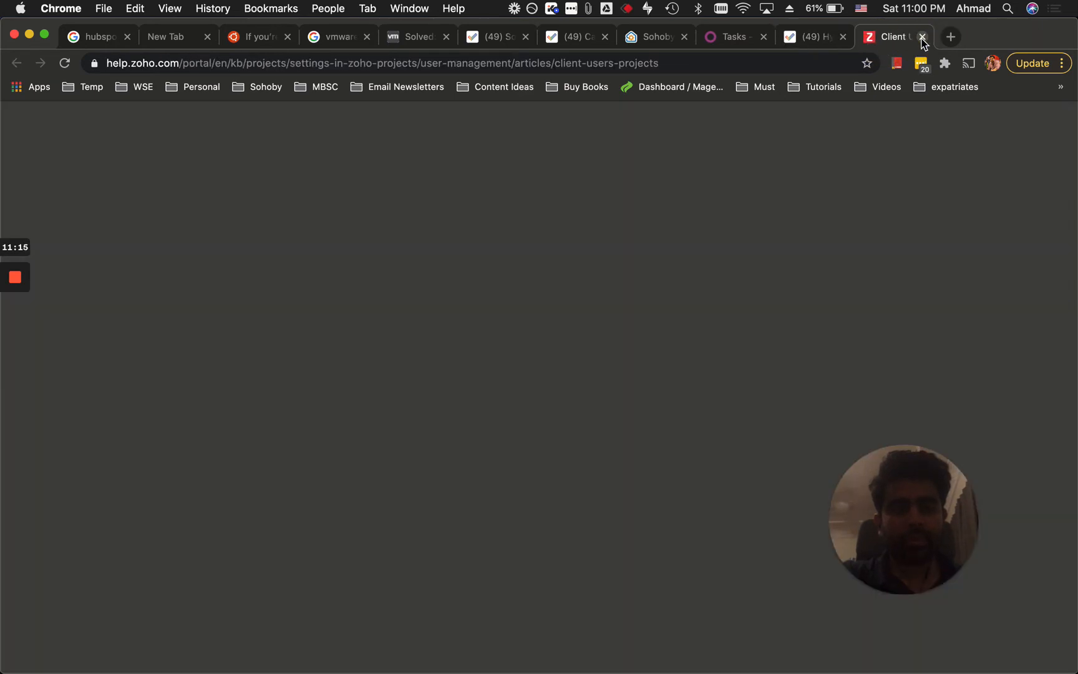
Close the help article, look over the Hyundai AMC board in Odoo, then return to Zoho's Hyundai project.
left_click(922, 38)
left_click(783, 41)
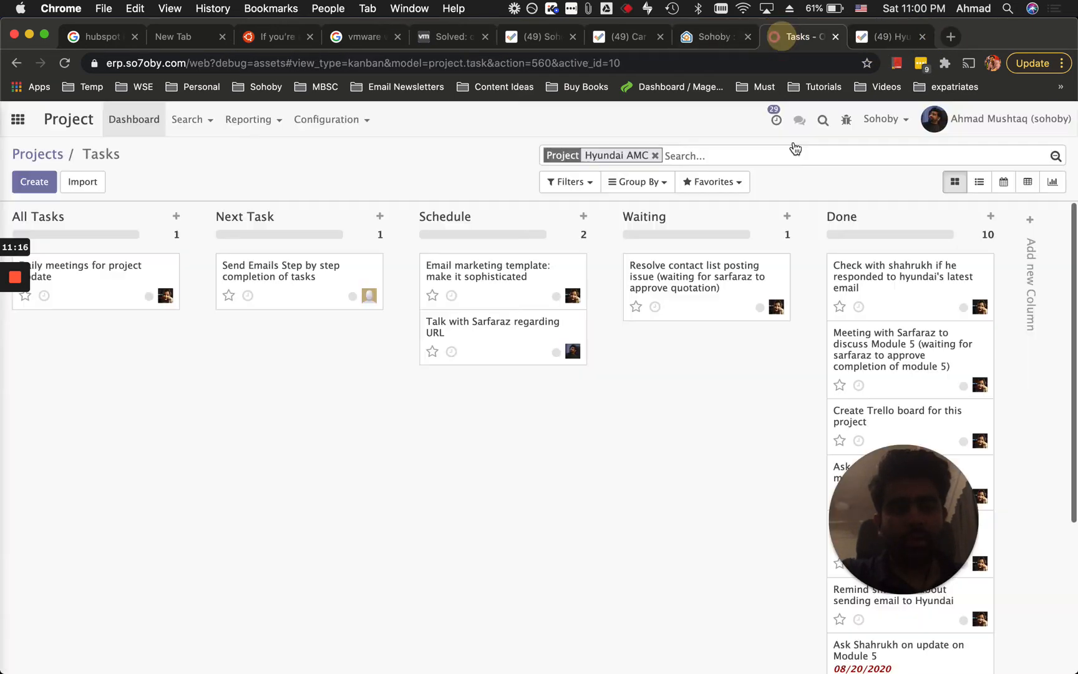
left_click_drag(898, 516, 372, 532)
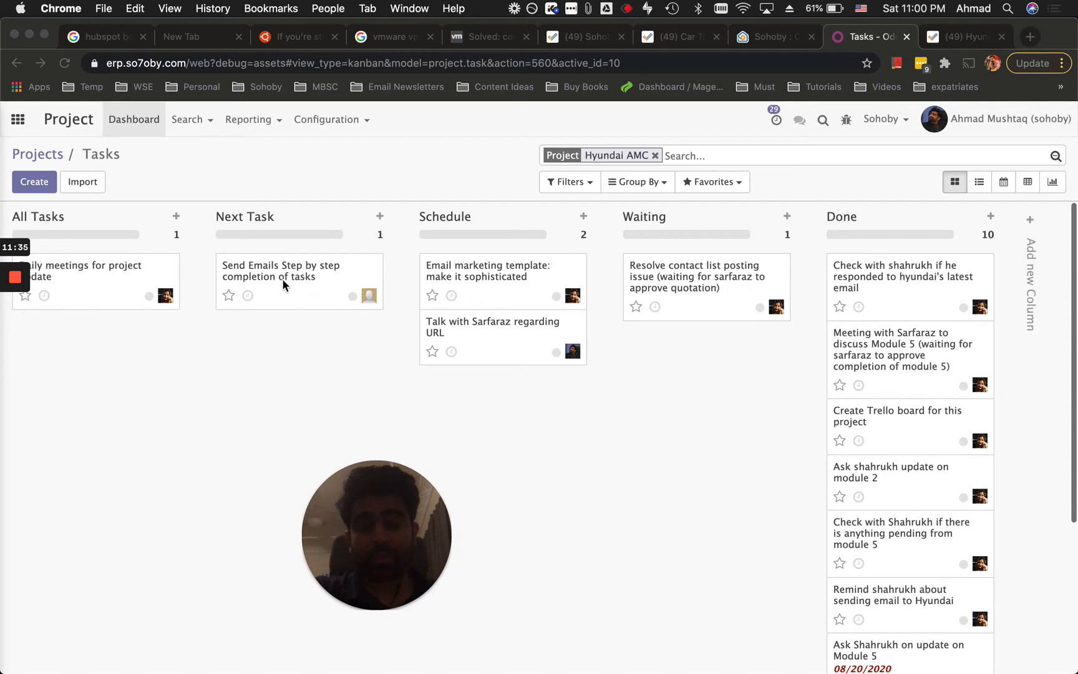
left_click(960, 36)
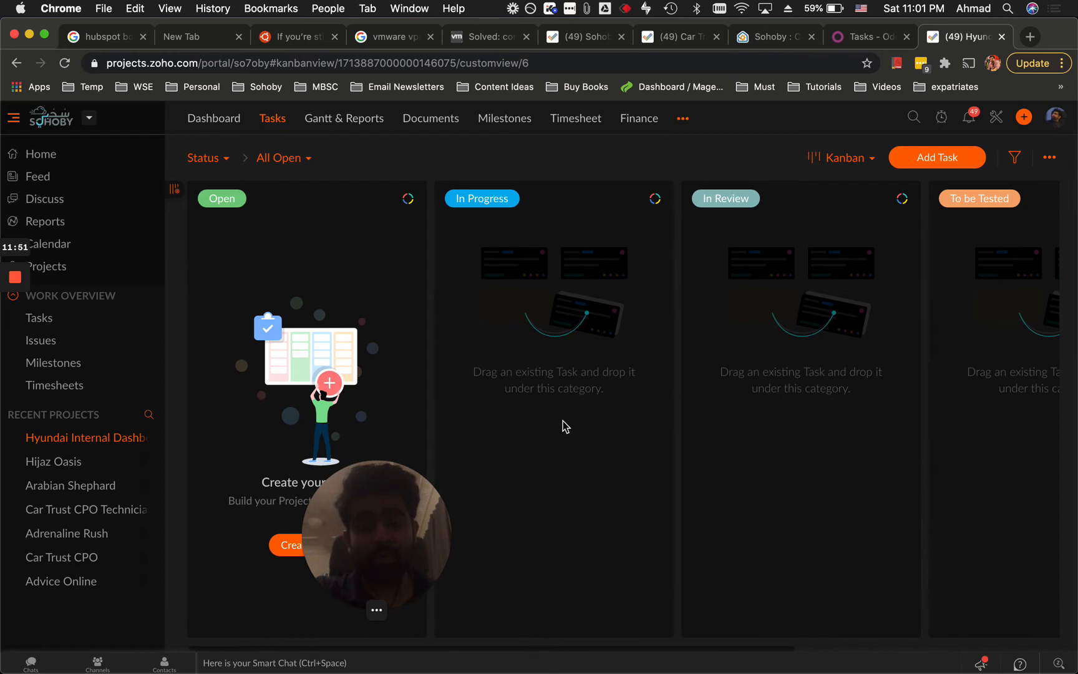
Show the Hyundai Internal Dashboard Kanban board with its empty Open, In Progress, In Review and To be Tested columns.
left_click_drag(399, 519, 976, 449)
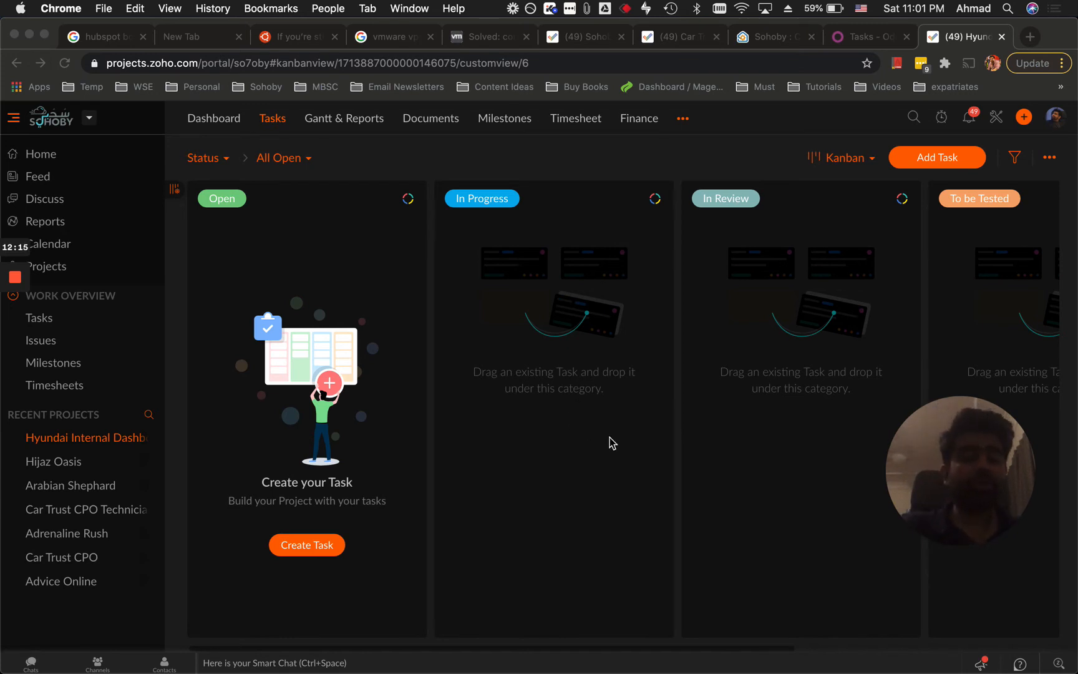
left_click(588, 432)
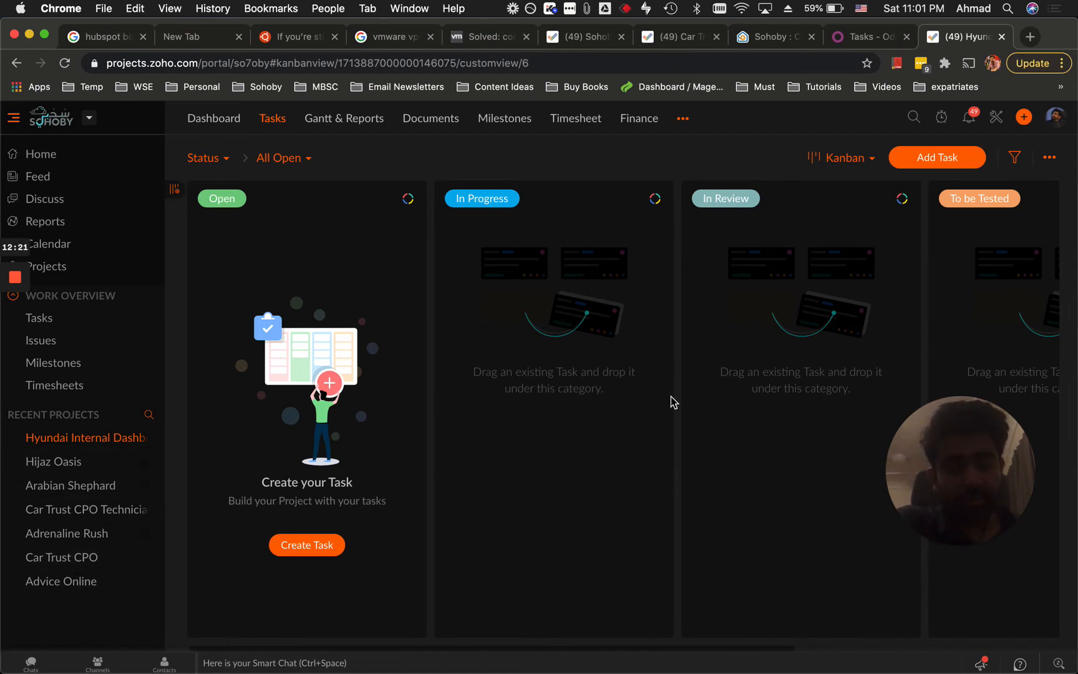
key("super+space")
type("cont")
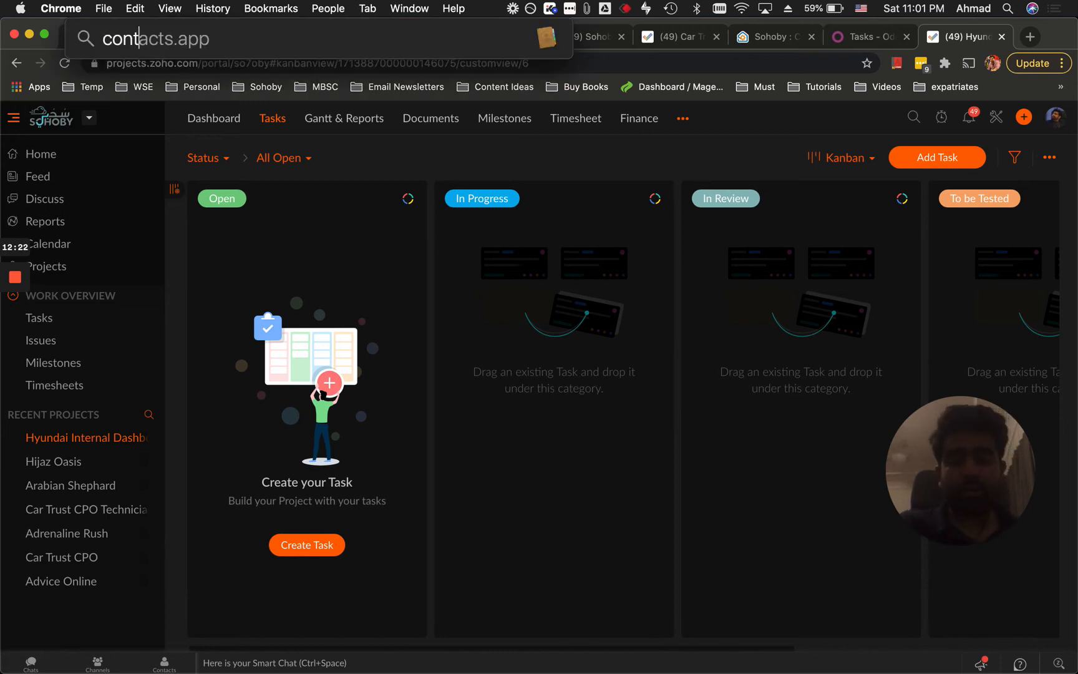
key("Return")
left_click(385, 111)
type("s")
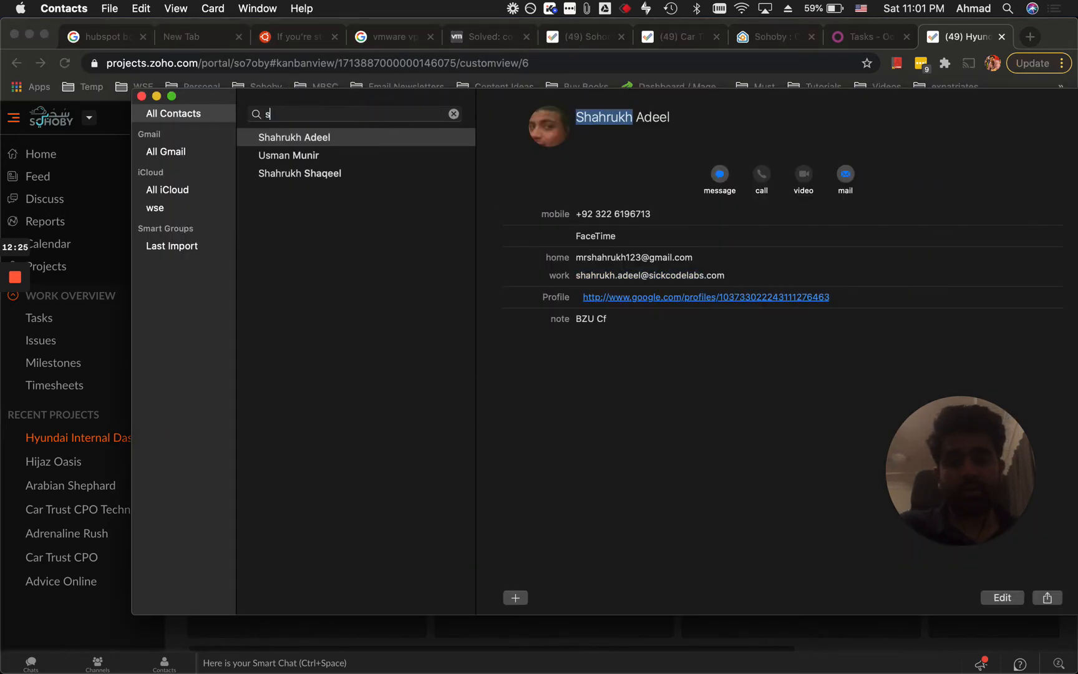
type("arfaraz")
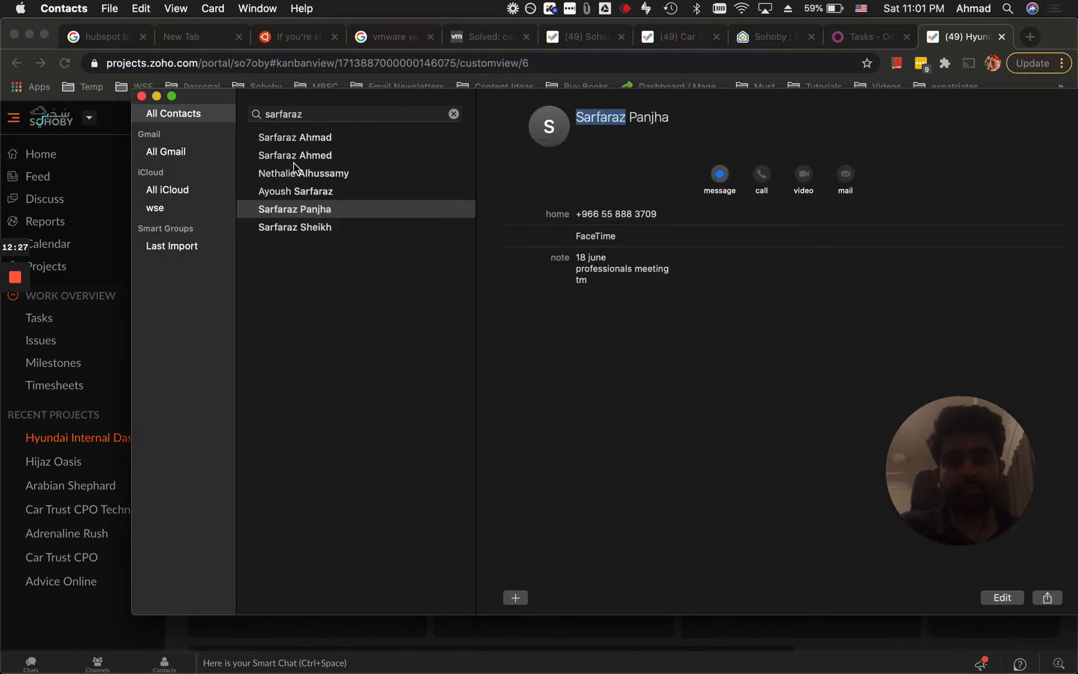
left_click(330, 193)
left_click(324, 209)
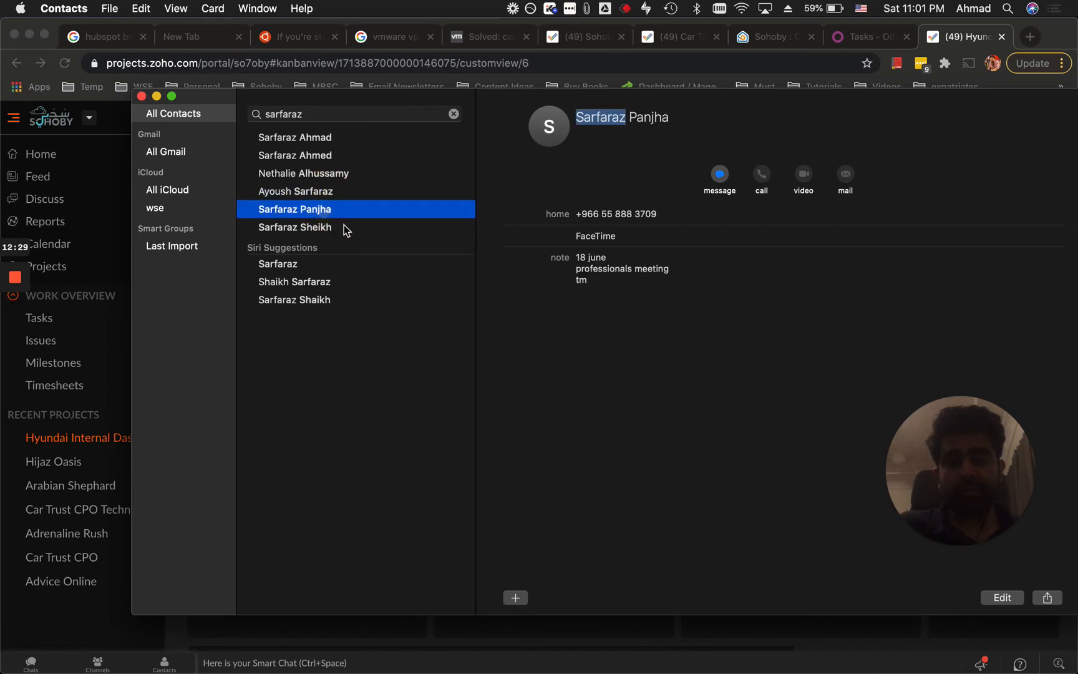
left_click(334, 227)
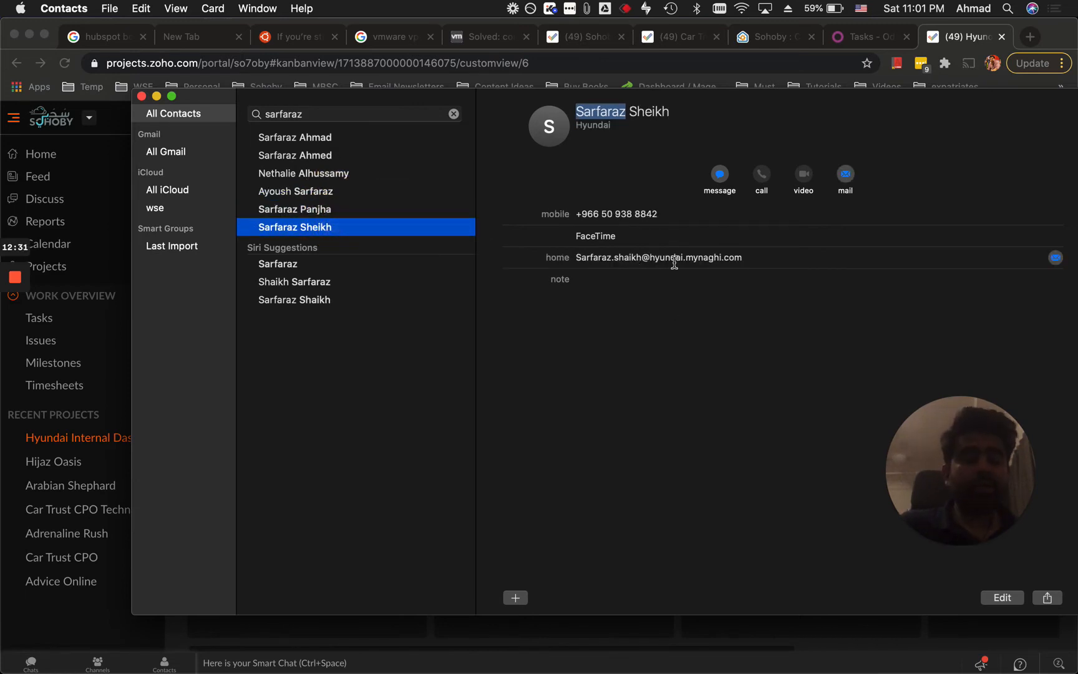
key("super+Tab")
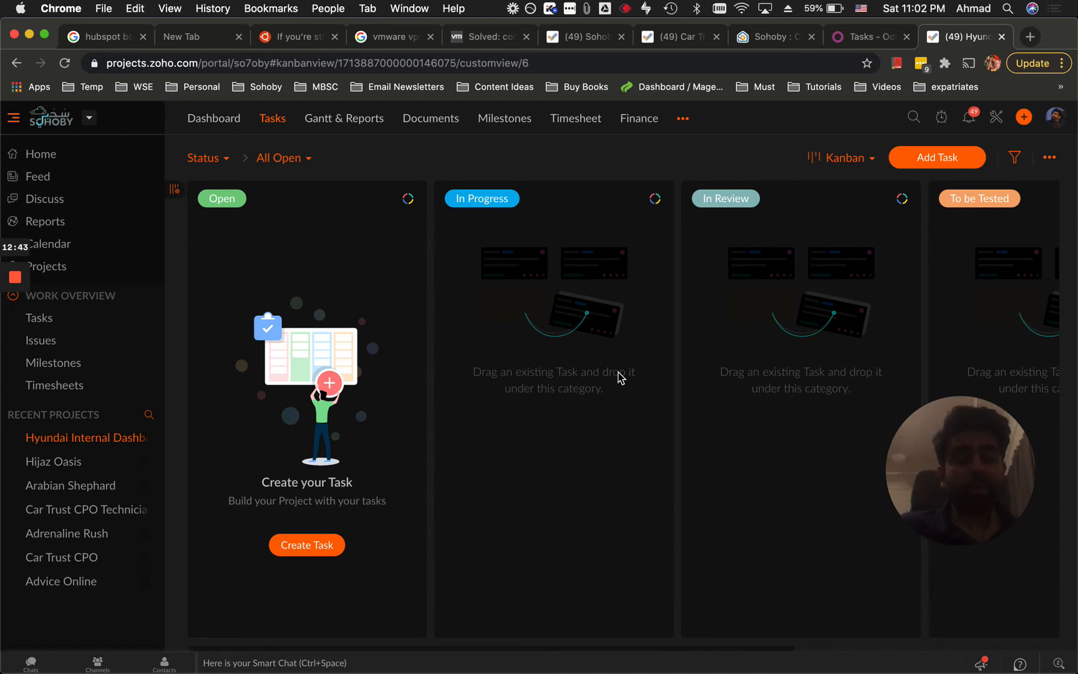
Create a new task named "clarification on task 'sms integration'", correcting the misspelled word.
left_click(295, 543)
type("ca")
key("BackSpace")
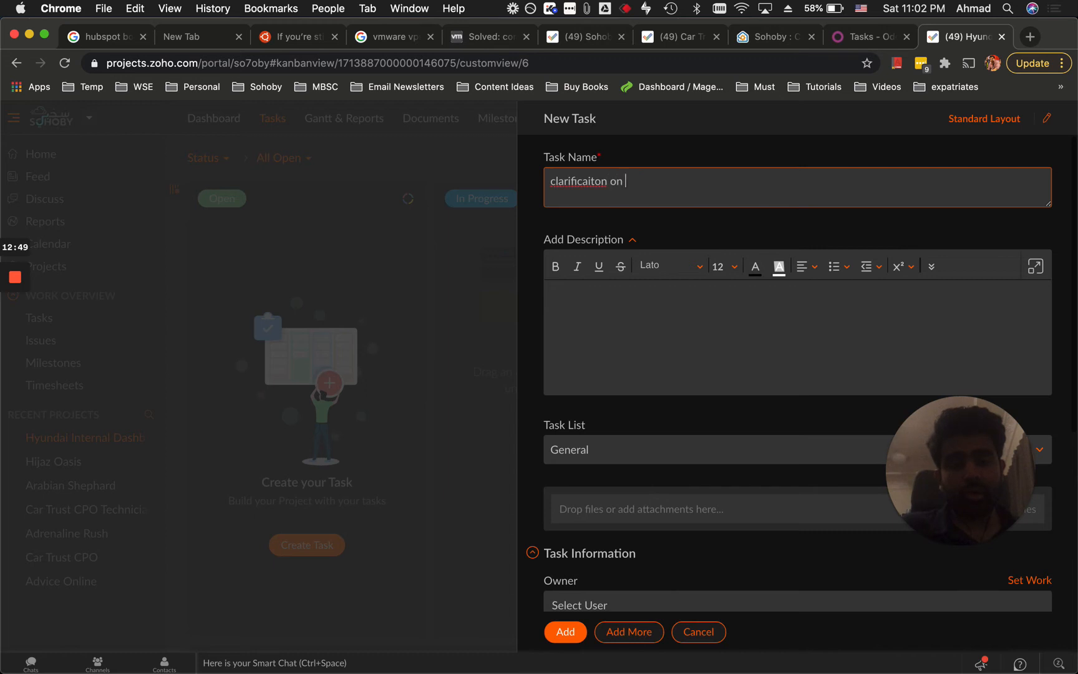
left_click(588, 179)
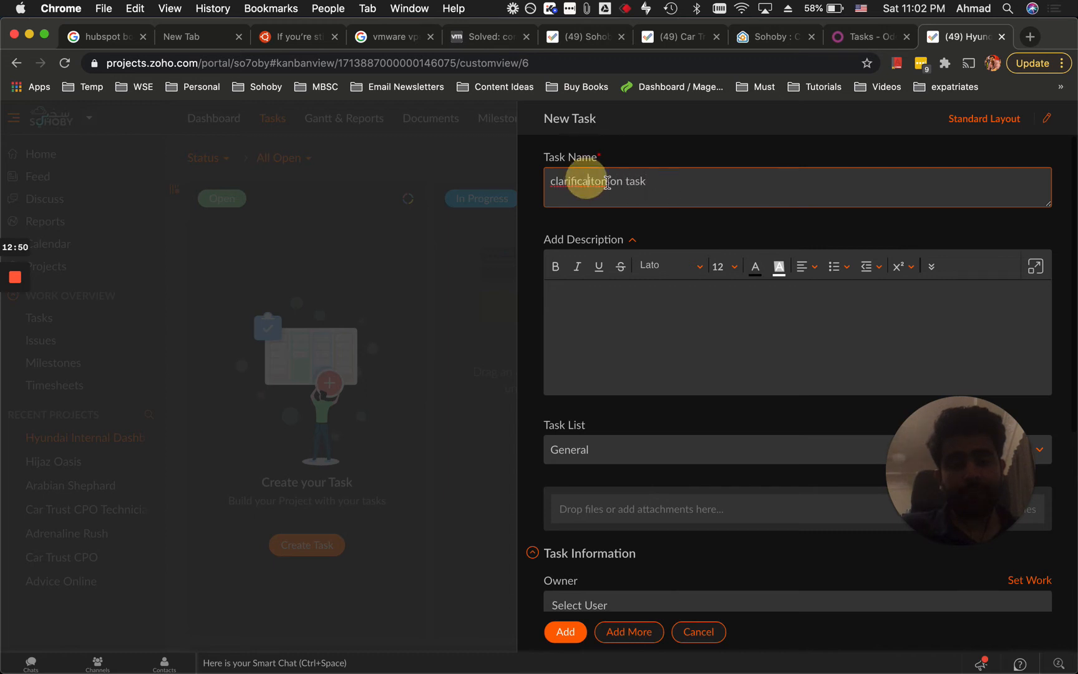
double_click(573, 180)
type("clarification")
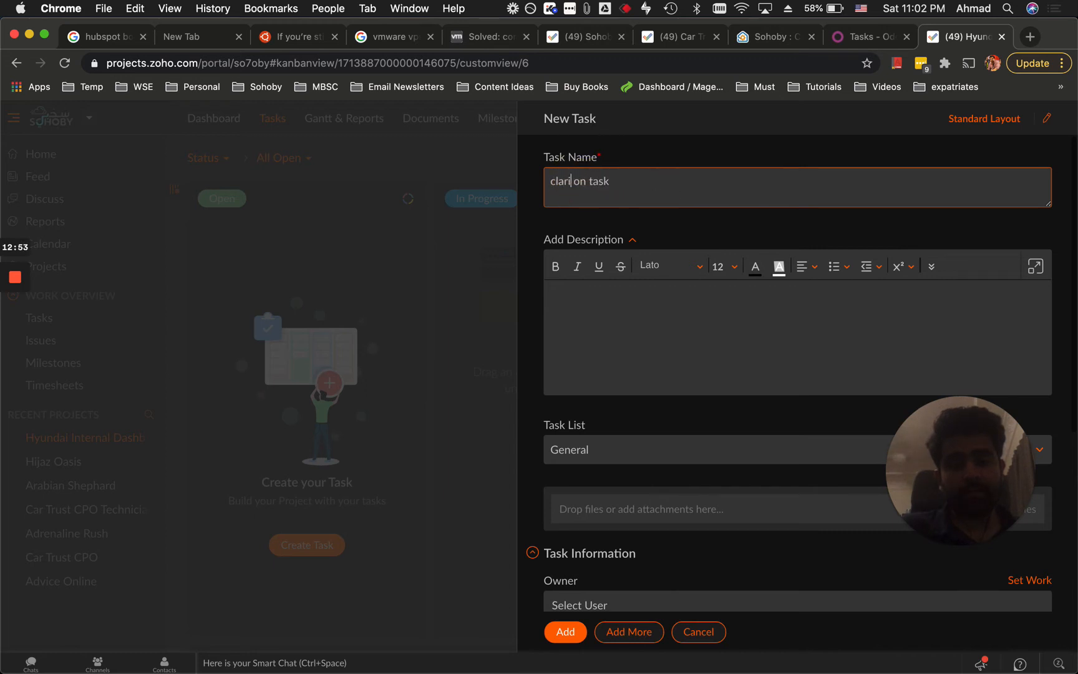
left_click(662, 186)
type("i")
type("sms integration'")
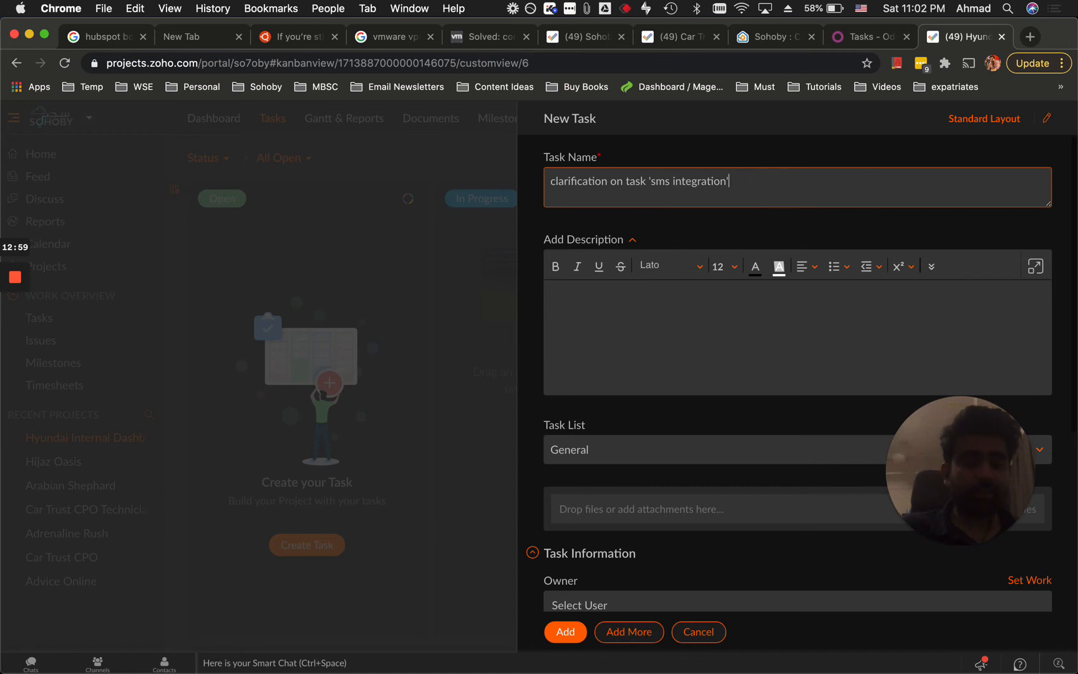
Describe that the client wants more and request a meeting about the confusing xxx requirement.
left_click(680, 289)
type("inks")
key("super+a")
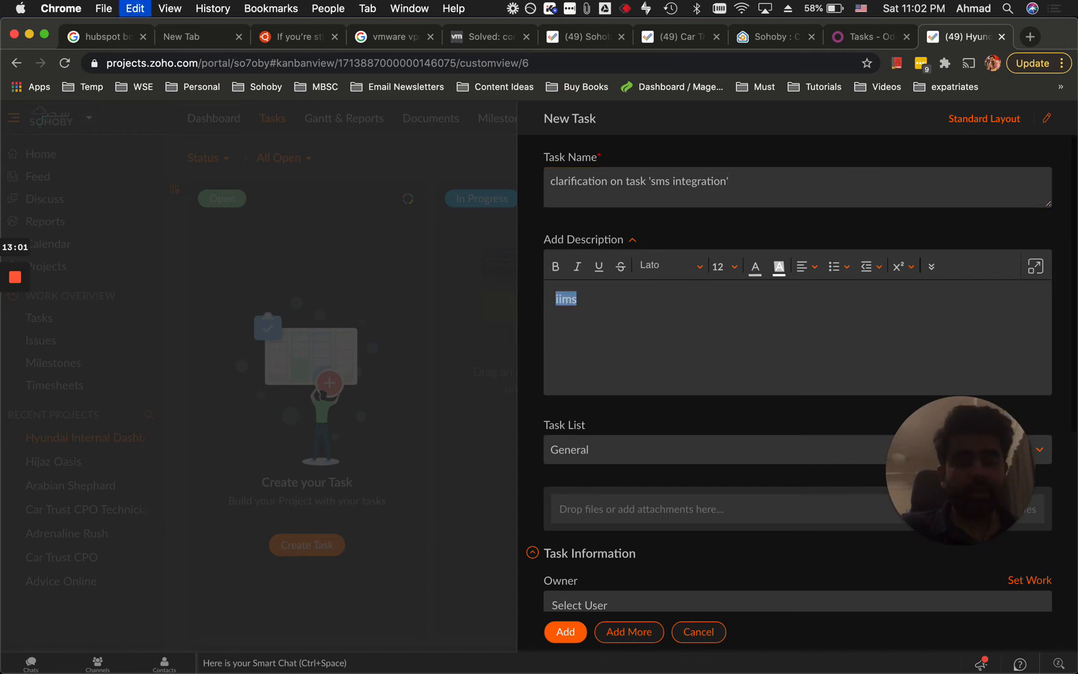
type("i spoke with shahrukh. and")
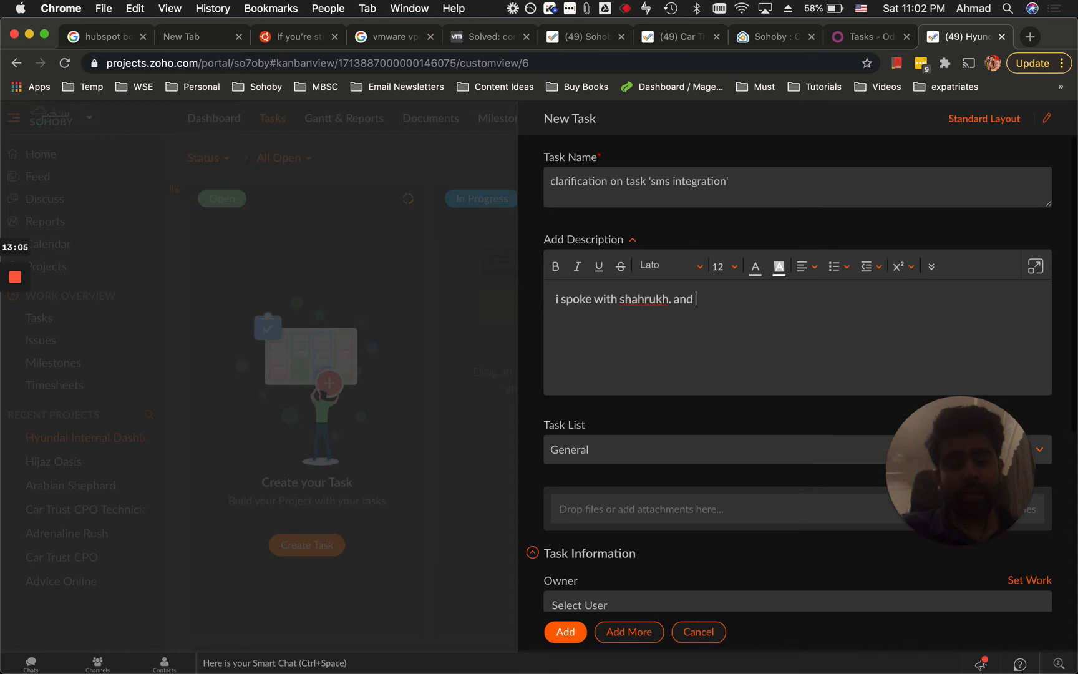
type(" he mentioned that h")
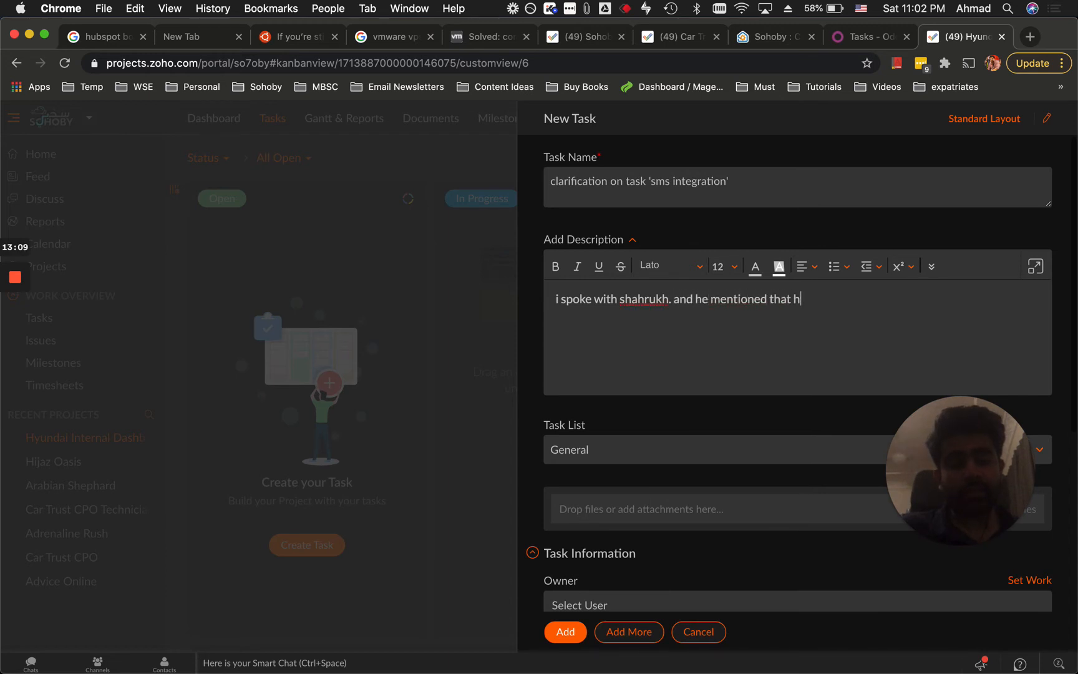
type("e wants more info on task xxx.")
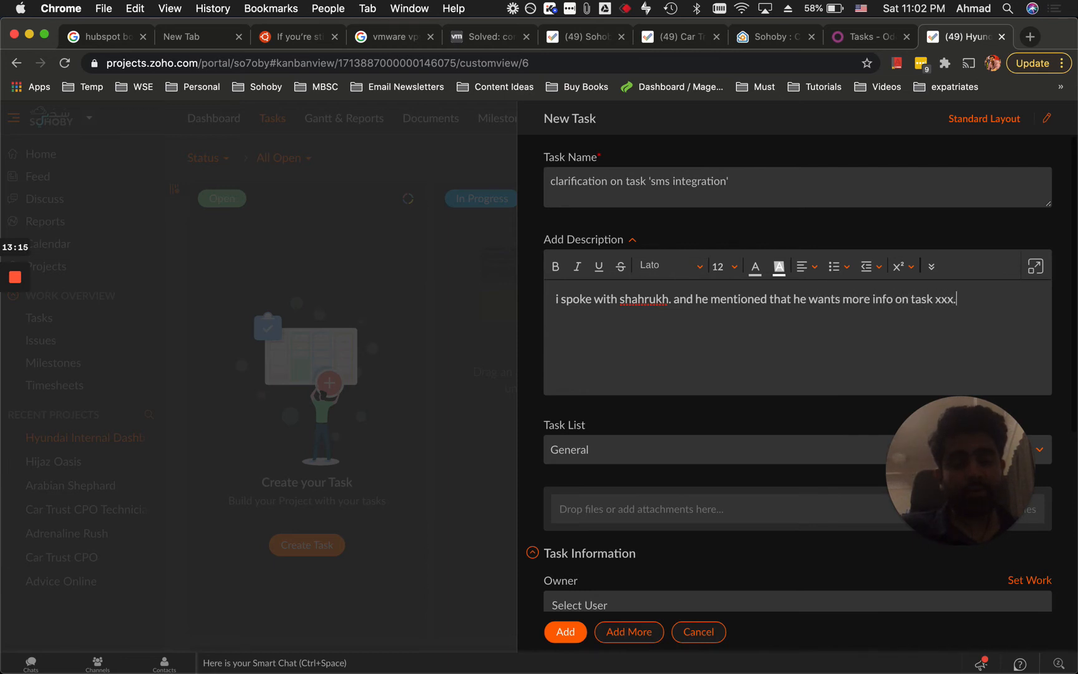
key("Return")
type("i request if we can have a meeting. he is confused ")
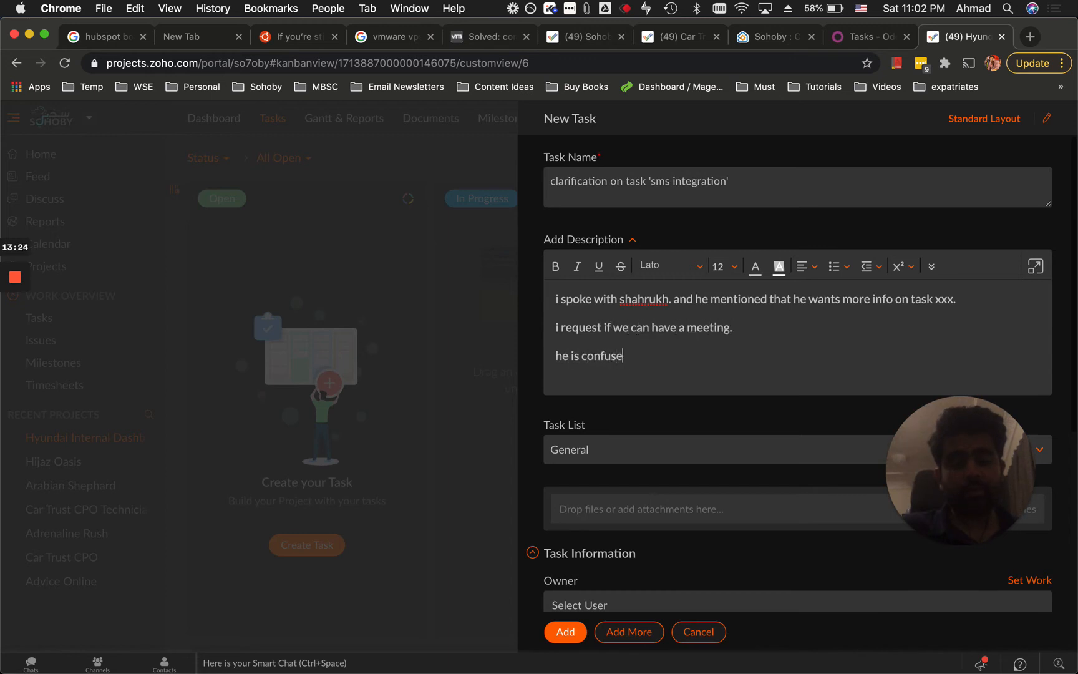
type("regarding xxx requirement")
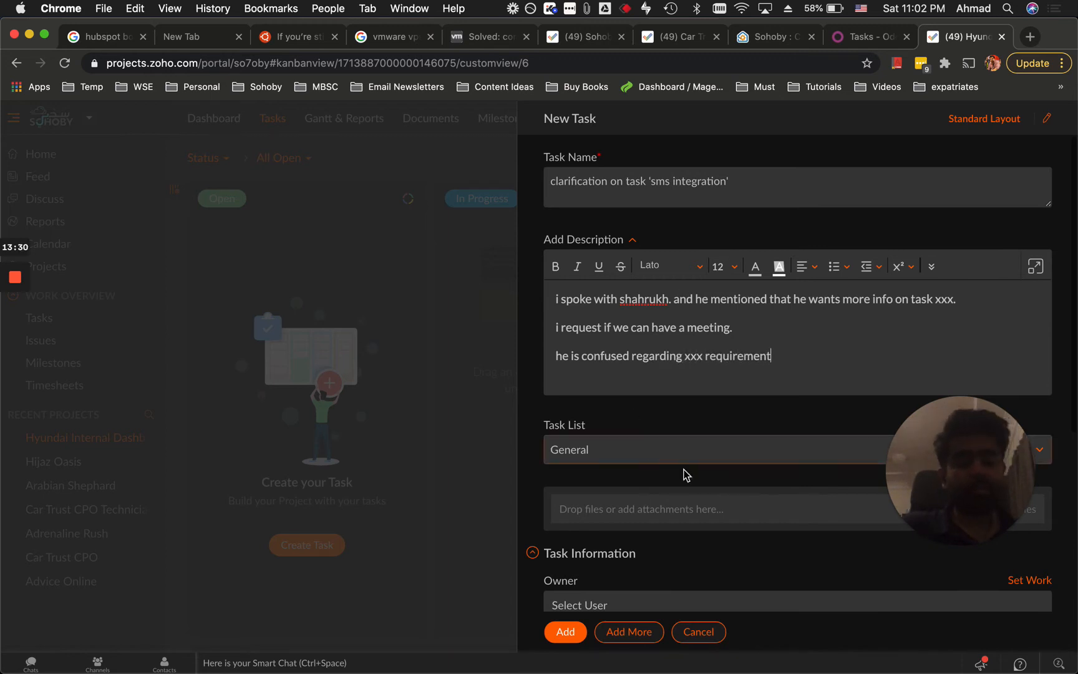
Assign the task to the first project user as its owner.
scroll(692, 472, "down", 3)
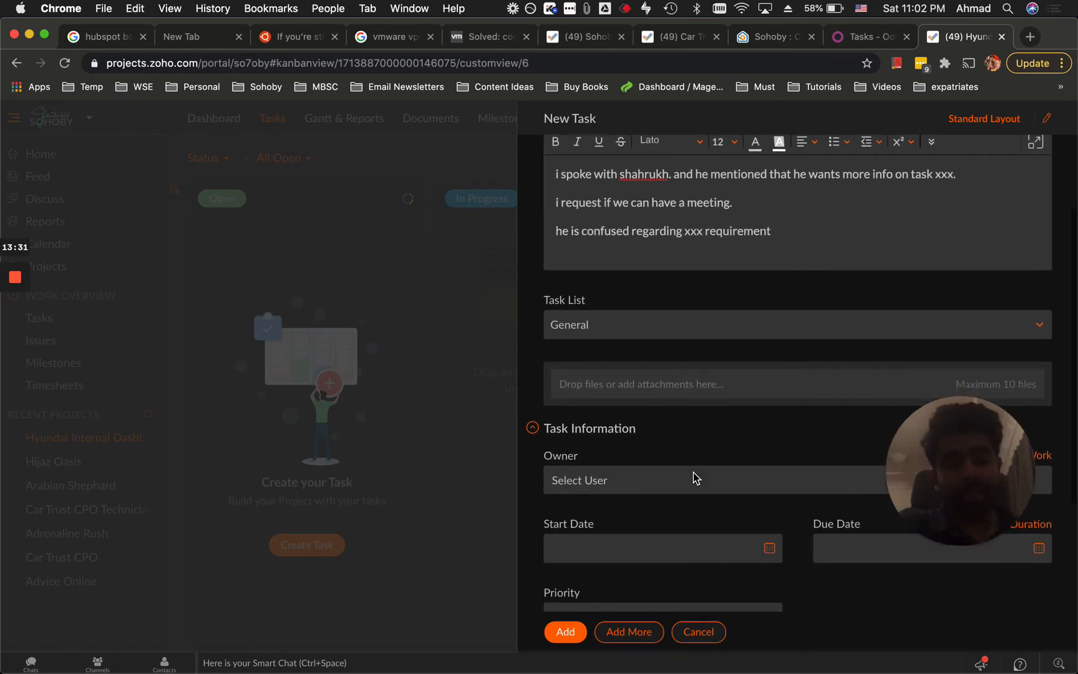
scroll(820, 474, "up", 3)
scroll(708, 520, "down", 1)
scroll(709, 519, "down", 3)
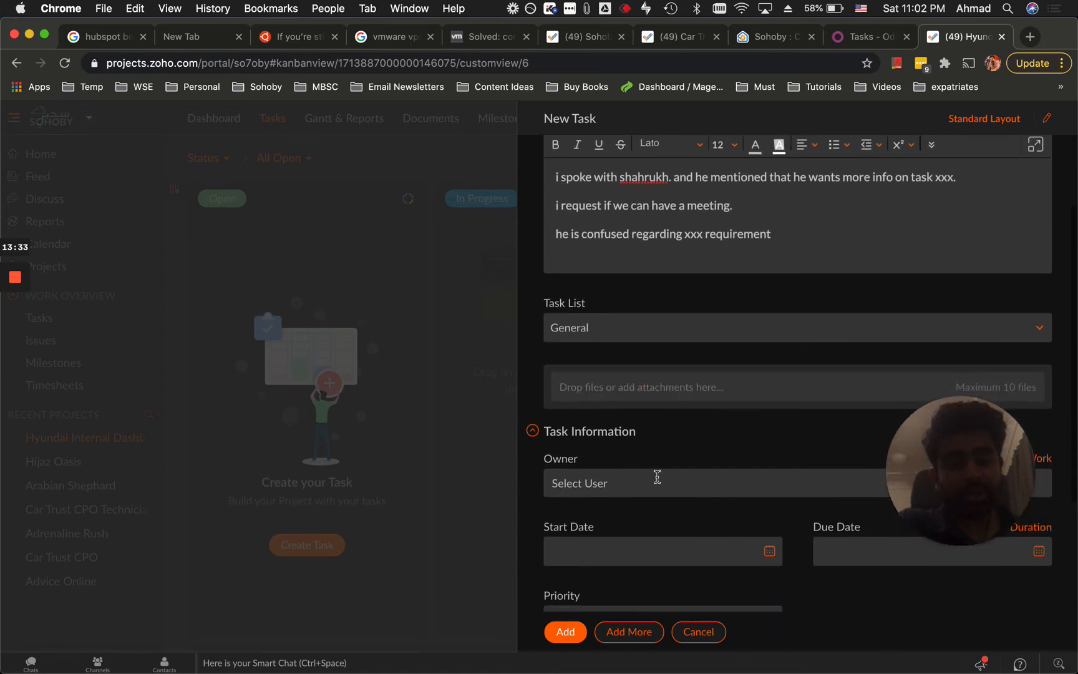
scroll(630, 505, "up", 2)
scroll(630, 503, "down", 4)
scroll(678, 498, "up", 1)
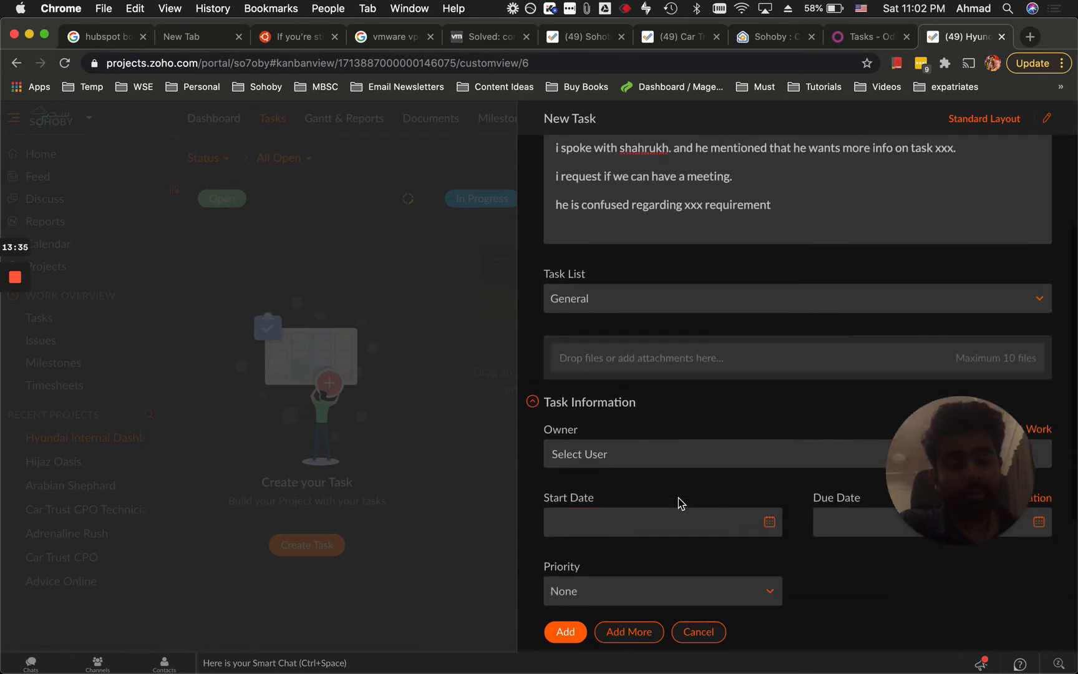
scroll(698, 491, "down", 3)
left_click(669, 373)
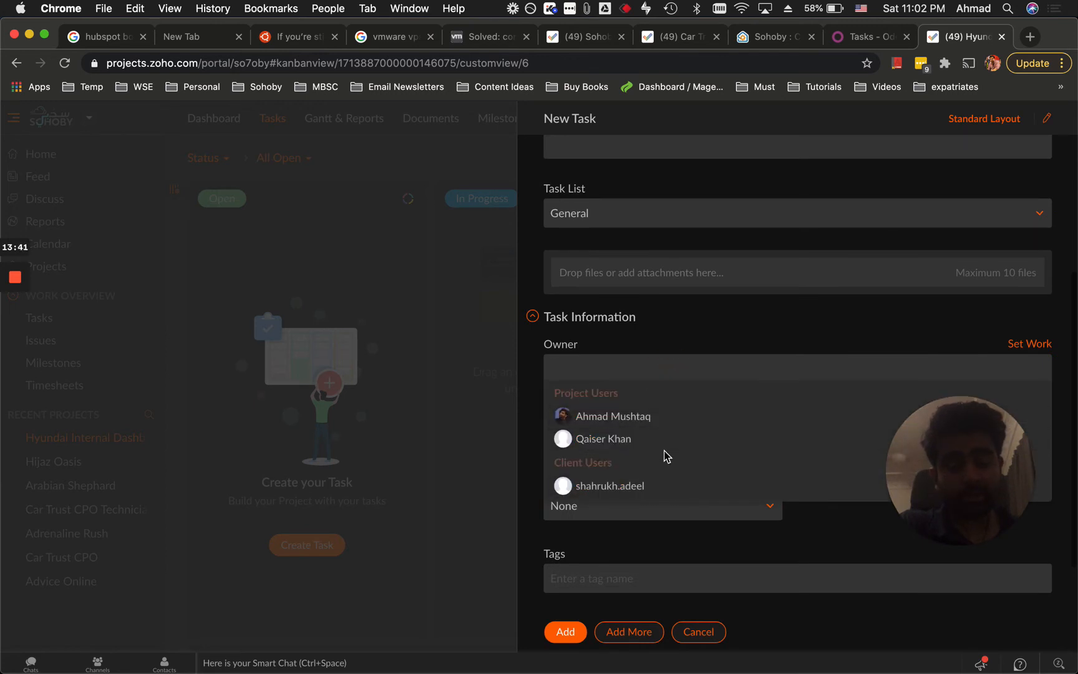
scroll(659, 449, "down", 2)
left_click(601, 306)
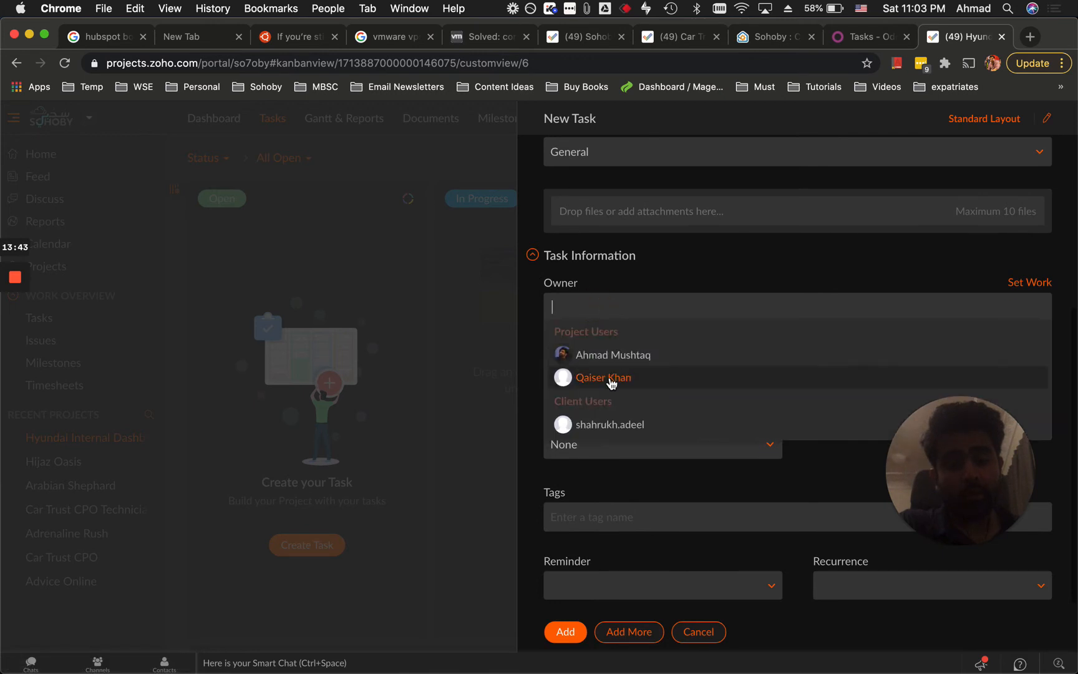
scroll(652, 433, "down", 2)
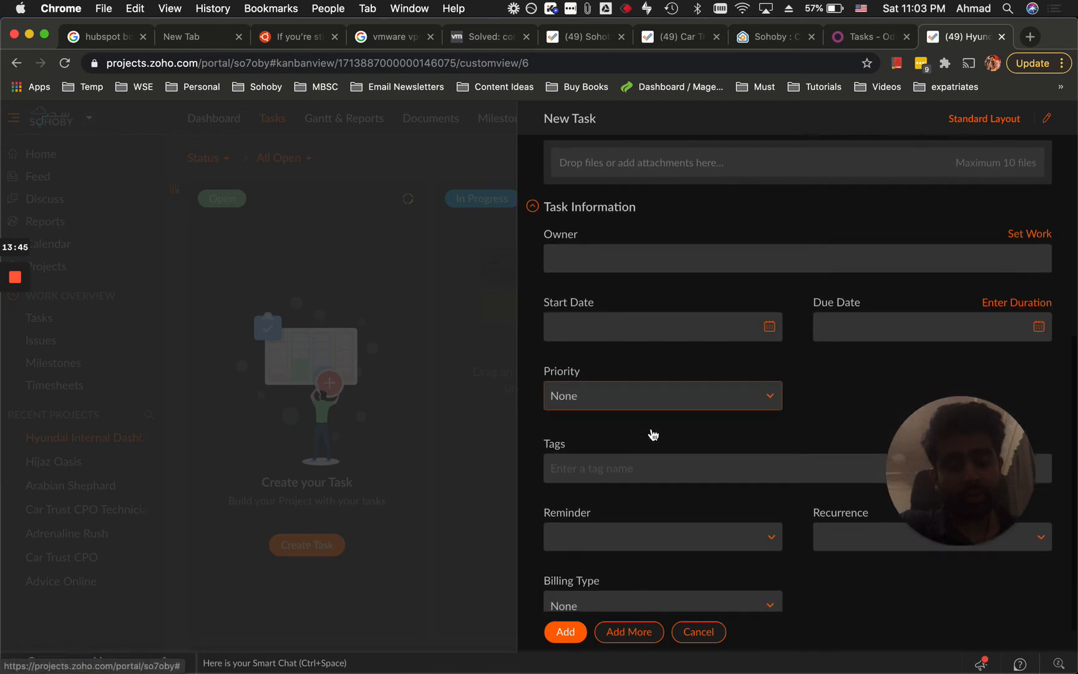
left_click(659, 269)
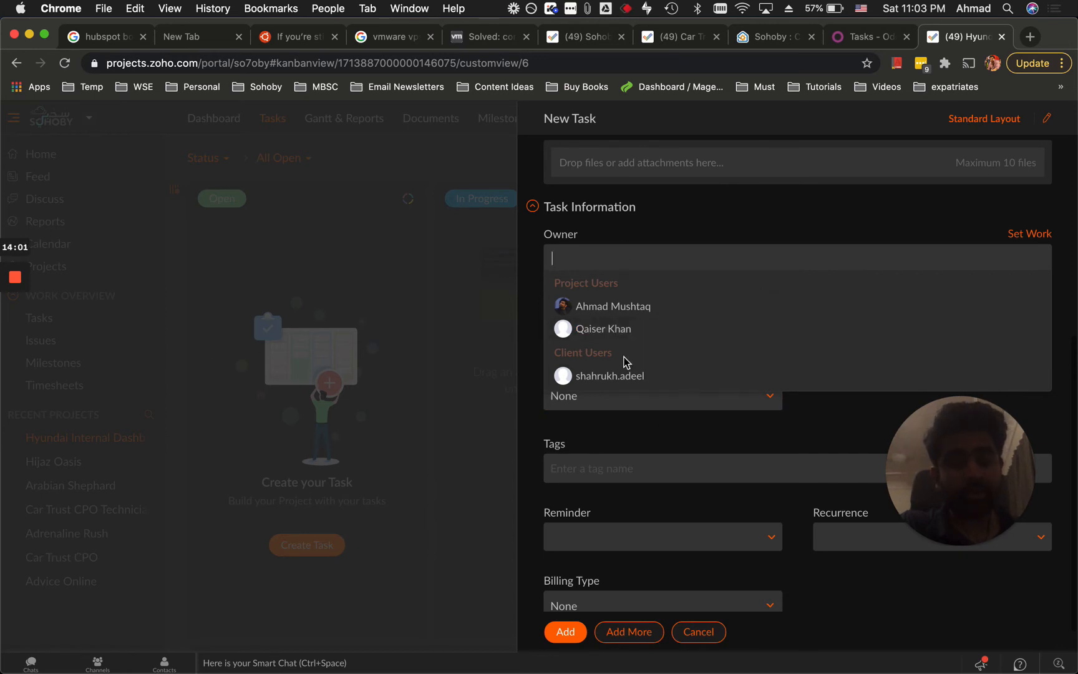
scroll(665, 381, "down", 1)
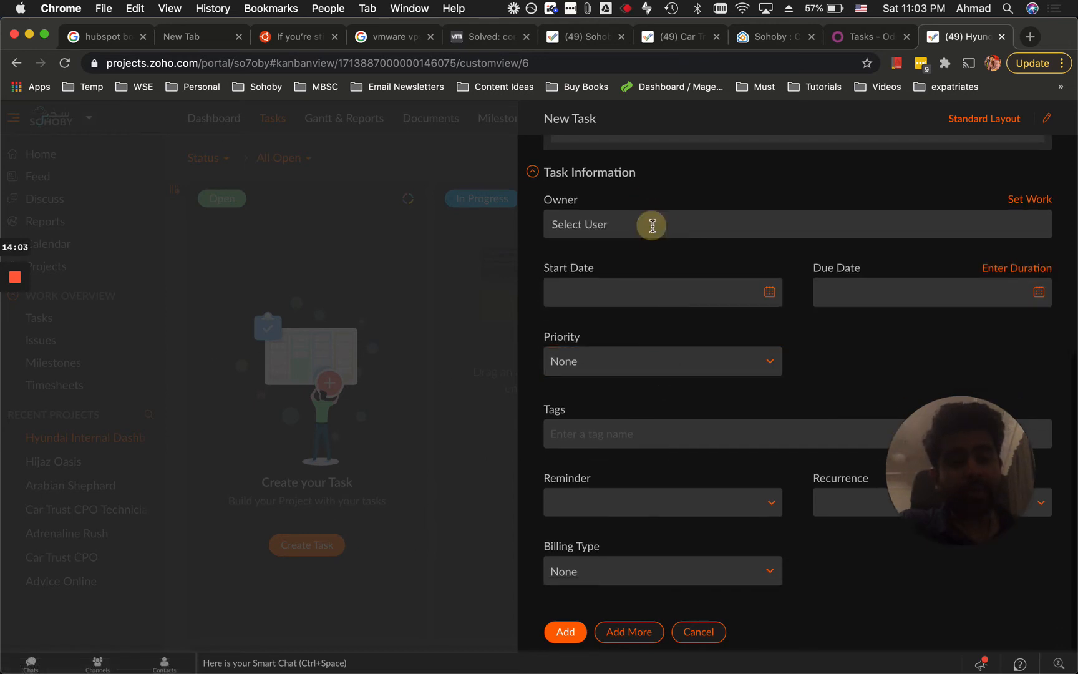
left_click(622, 222)
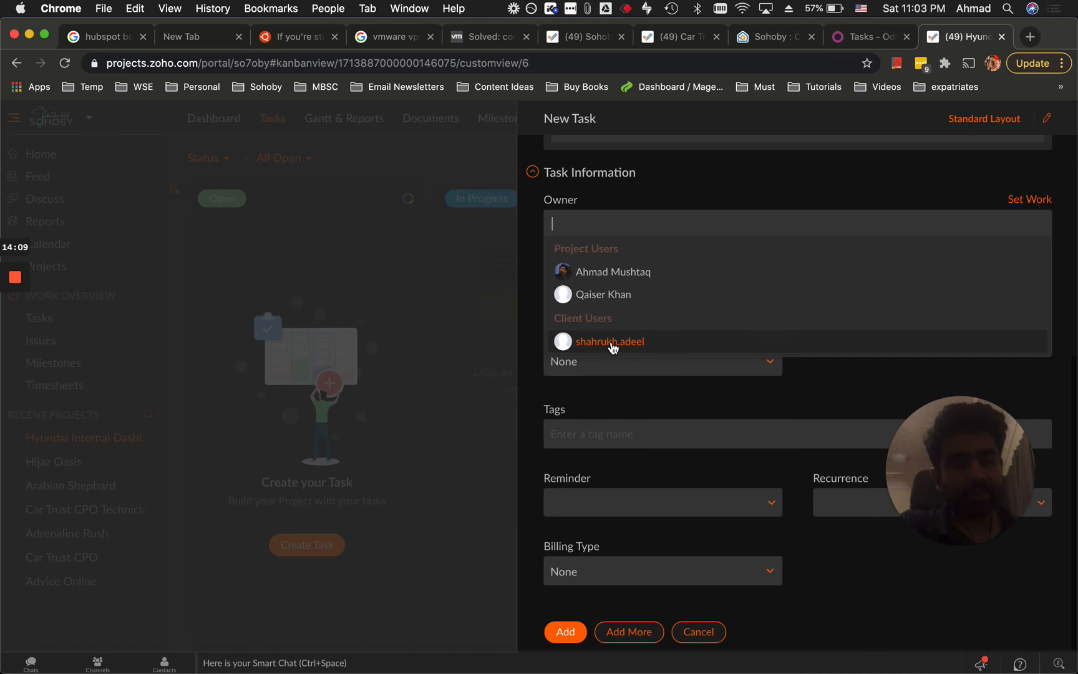
left_click(644, 274)
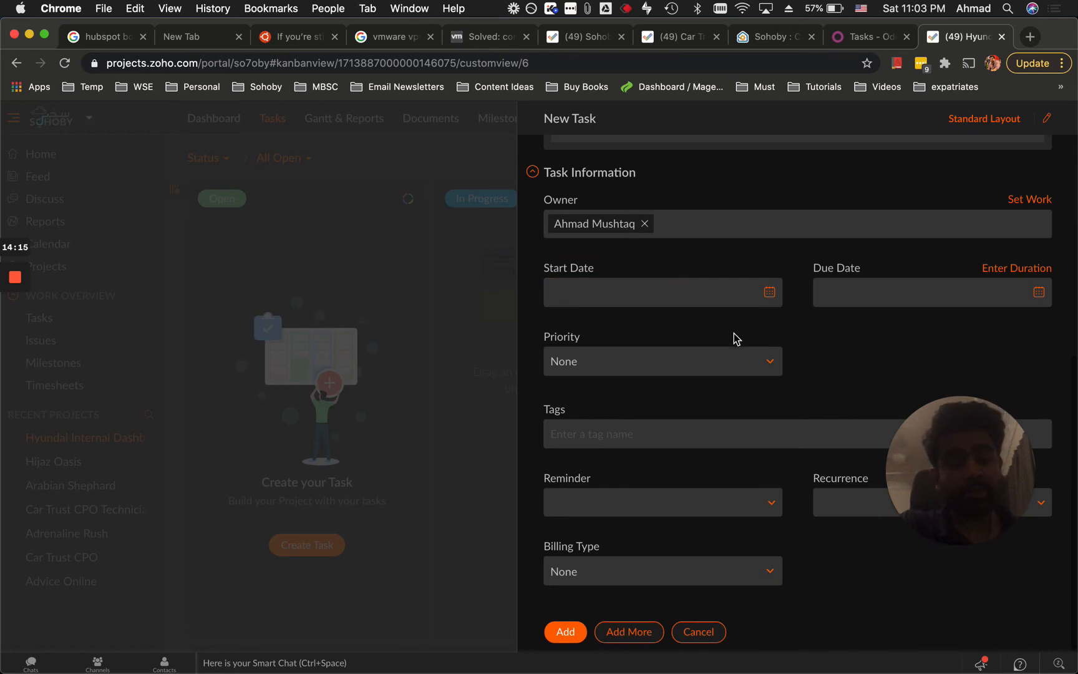
Set the task priority to High.
left_click(770, 362)
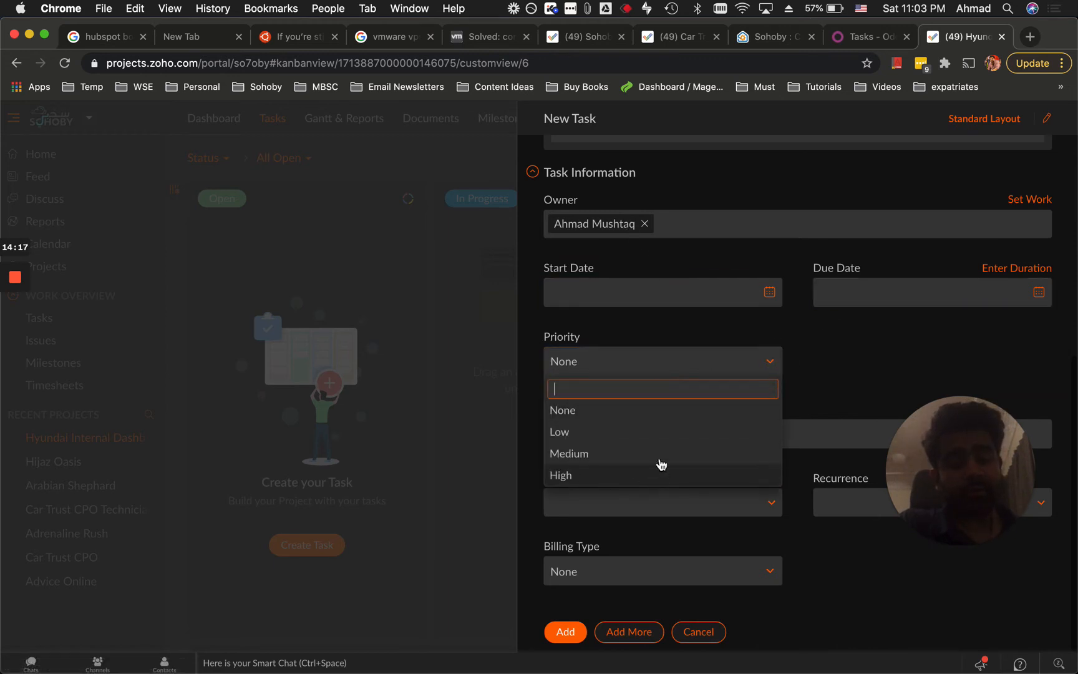
left_click(586, 475)
left_click(803, 394)
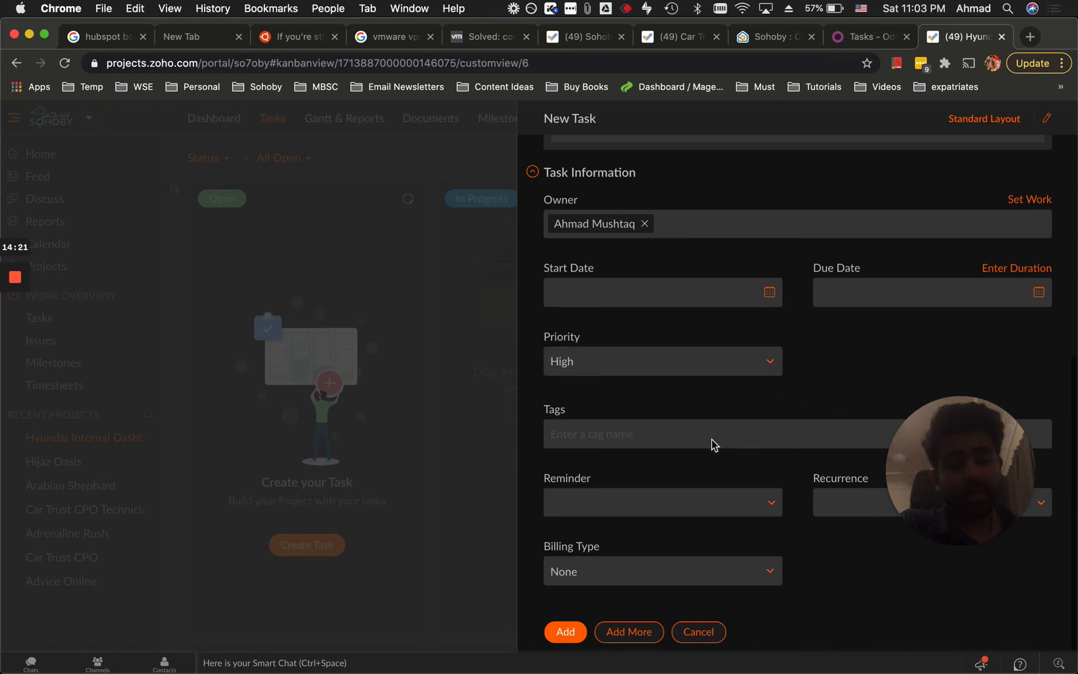
Set the daily reminder time to 10:00 am.
left_click(642, 499)
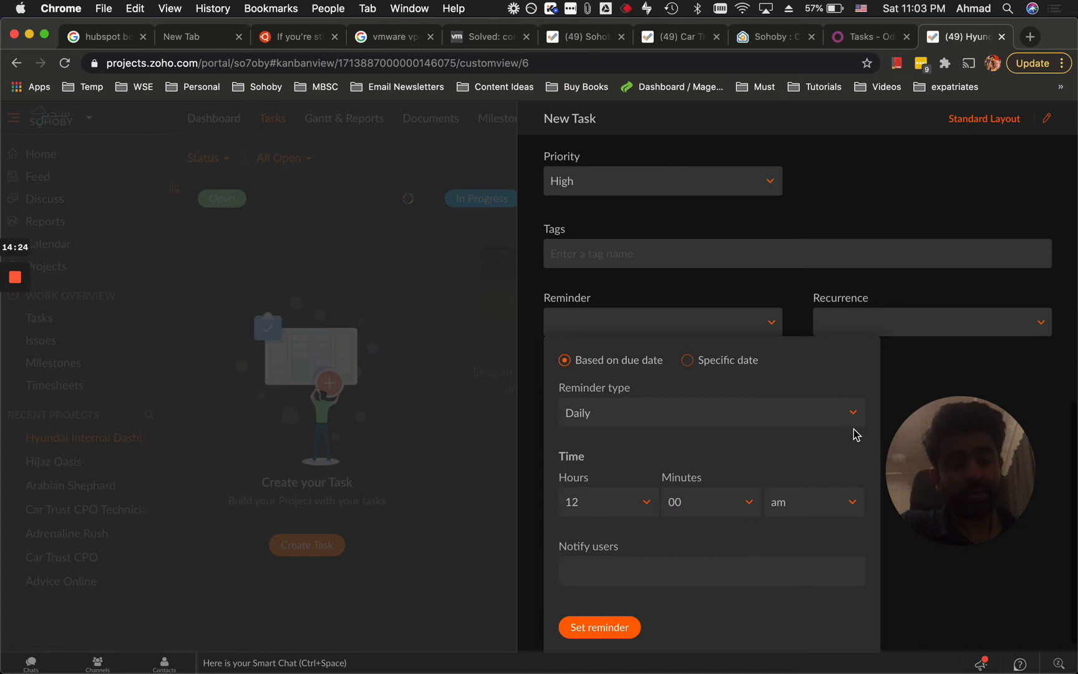
left_click(624, 506)
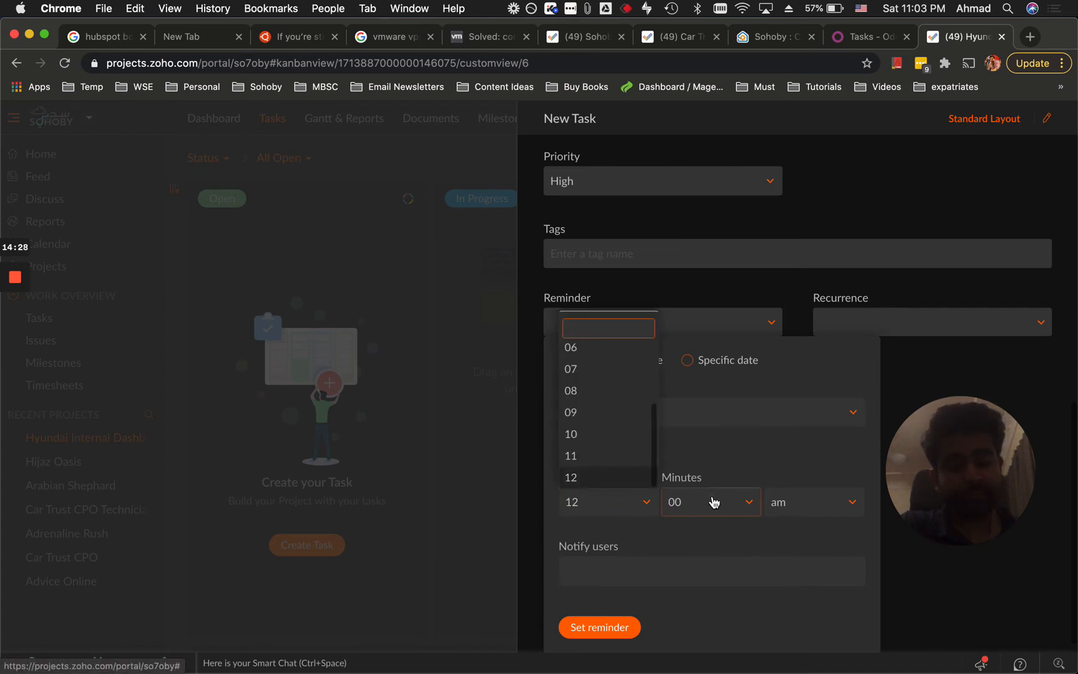
left_click(832, 512)
left_click(806, 530)
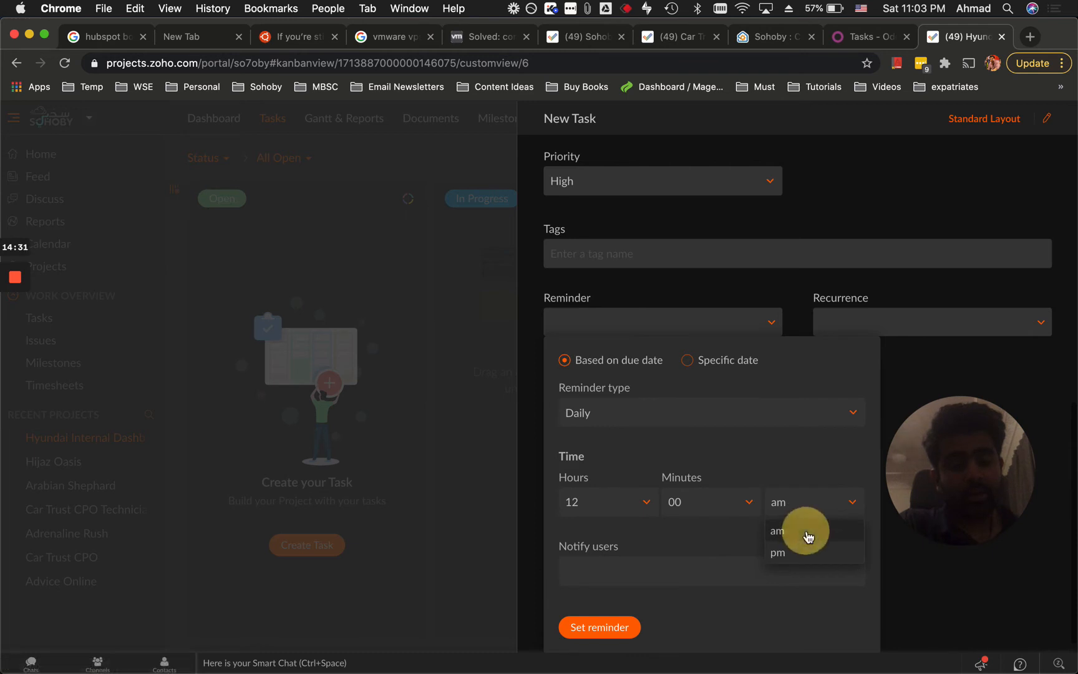
left_click(625, 501)
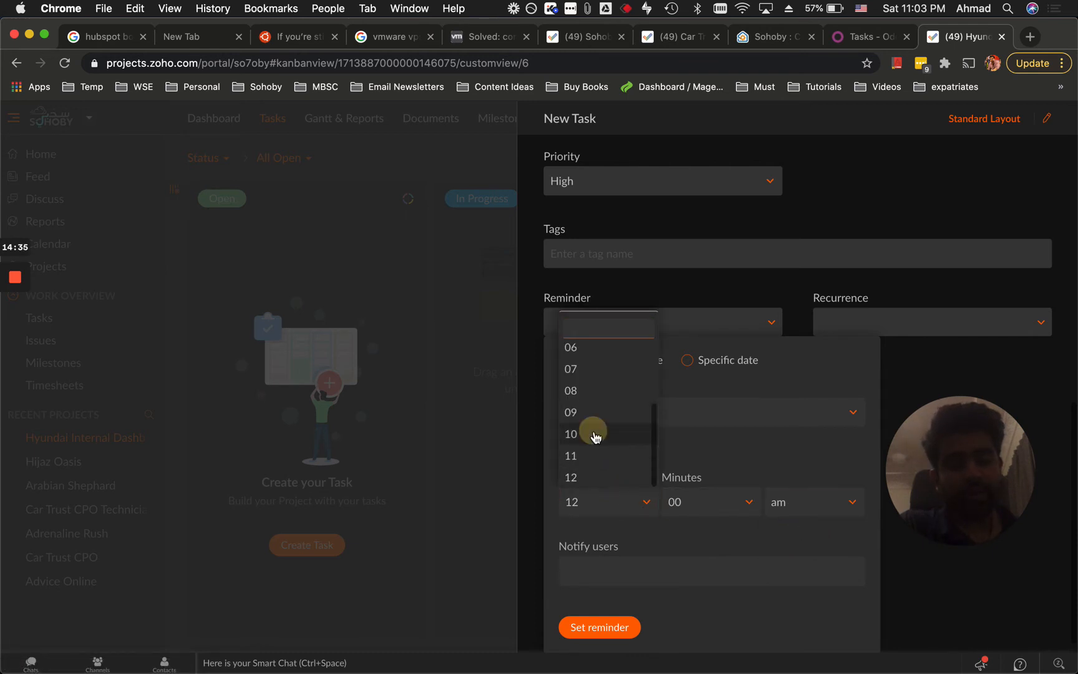
left_click(589, 433)
Choose Task owner as the person notified by the reminder.
scroll(700, 536, "down", 1)
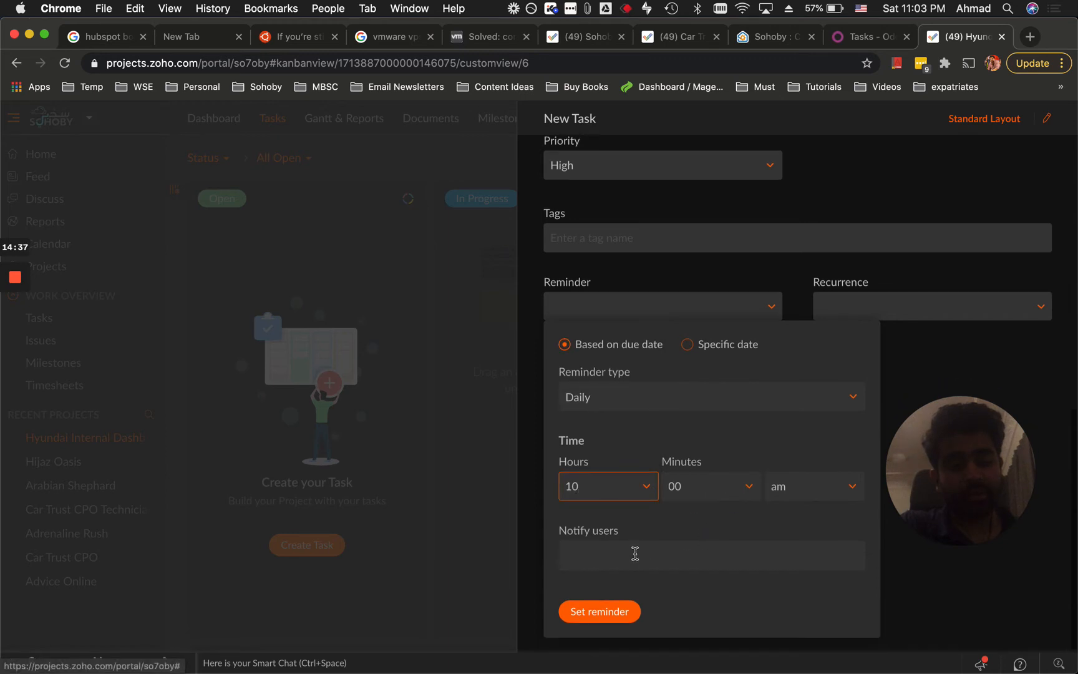
left_click(633, 552)
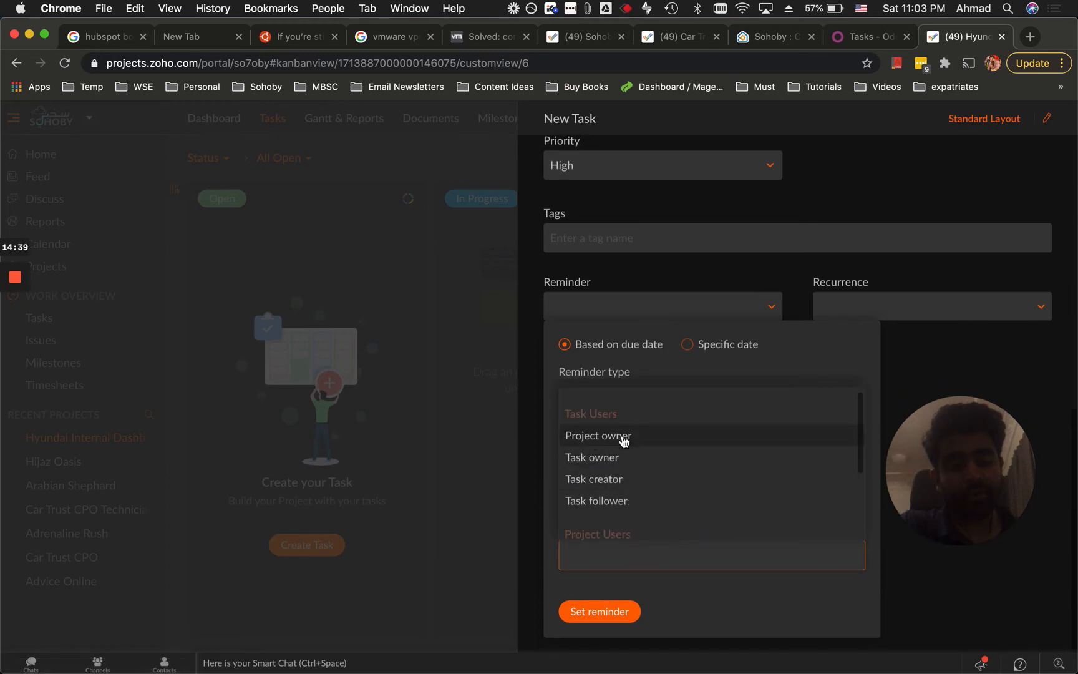
scroll(630, 468, "down", 4)
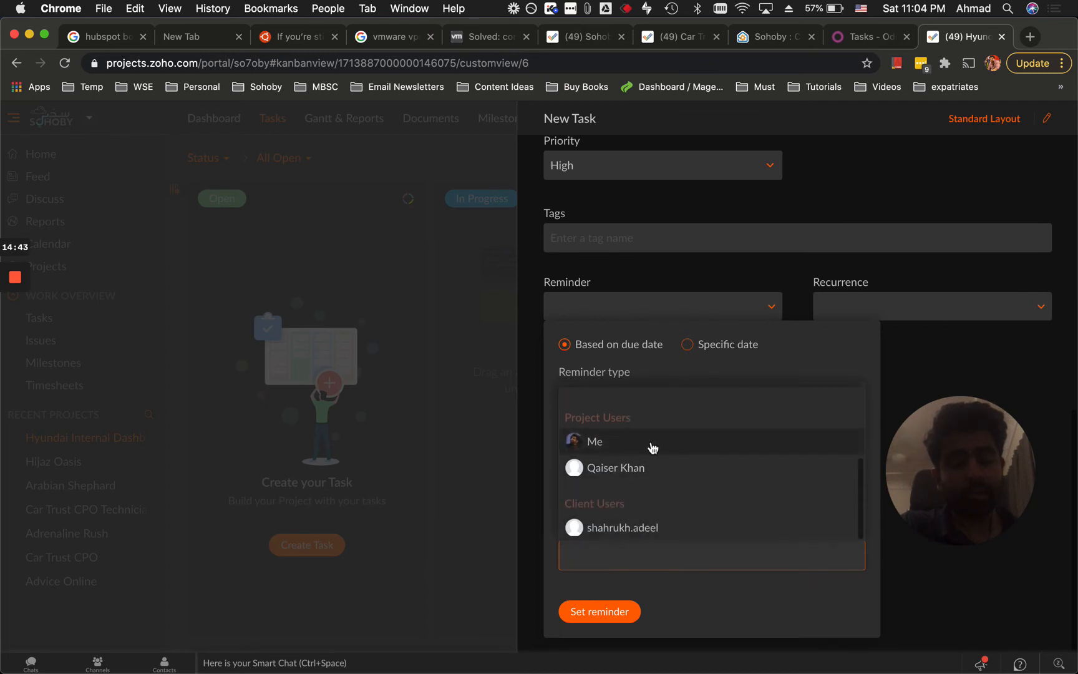
scroll(637, 514, "up", 4)
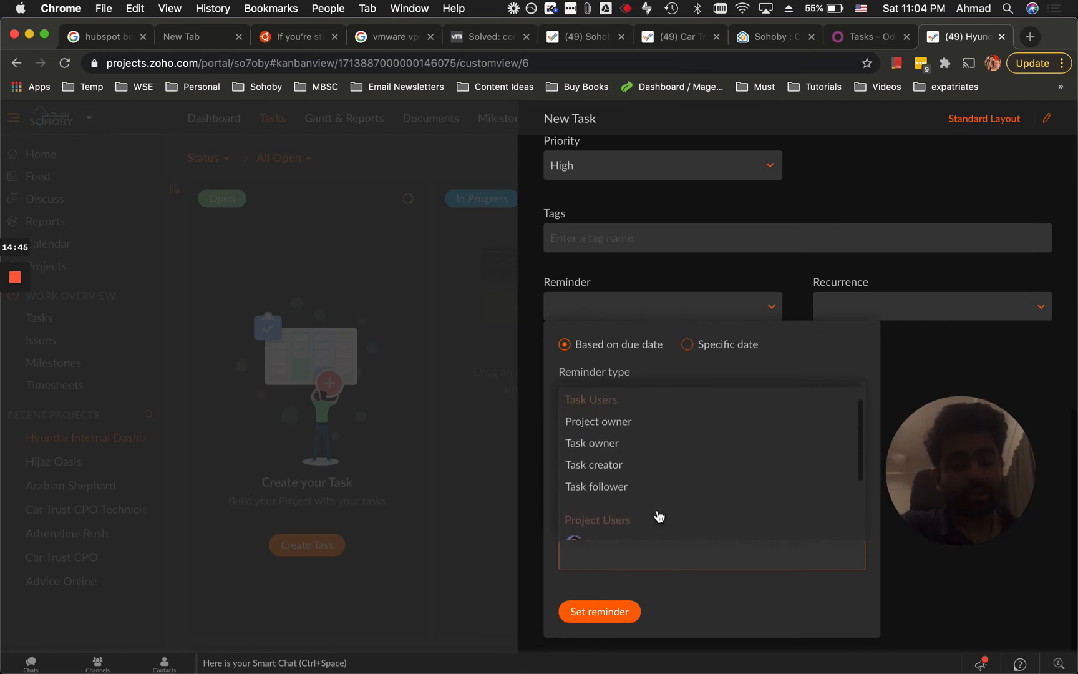
scroll(655, 518, "down", 1)
scroll(656, 517, "up", 2)
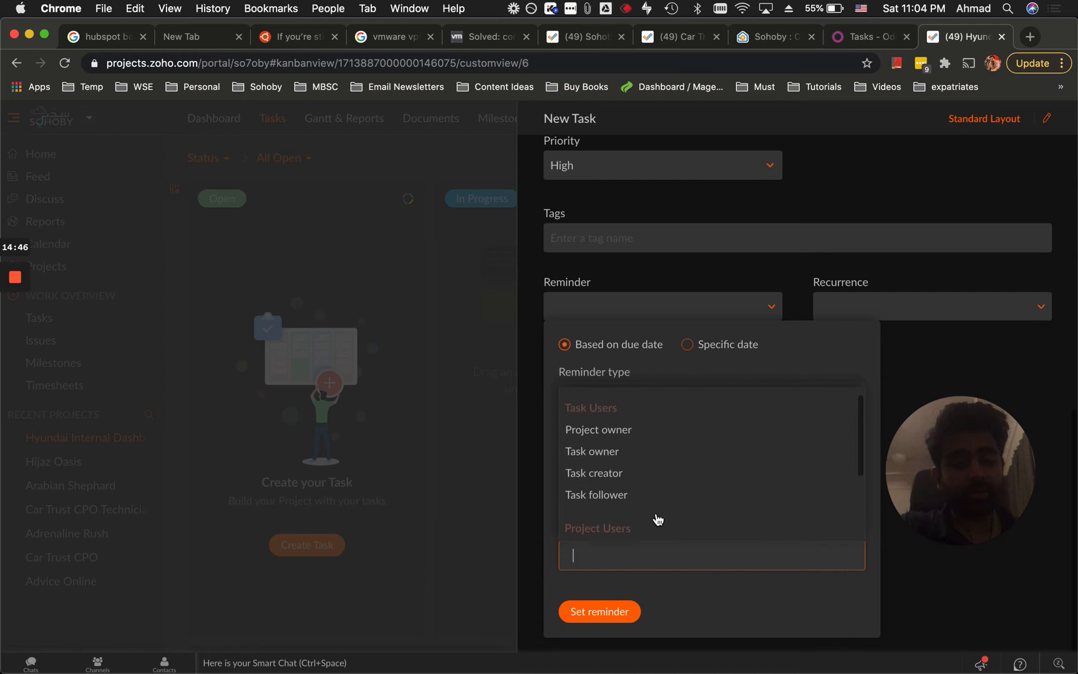
left_click(611, 454)
left_click(693, 559)
scroll(673, 495, "down", 3)
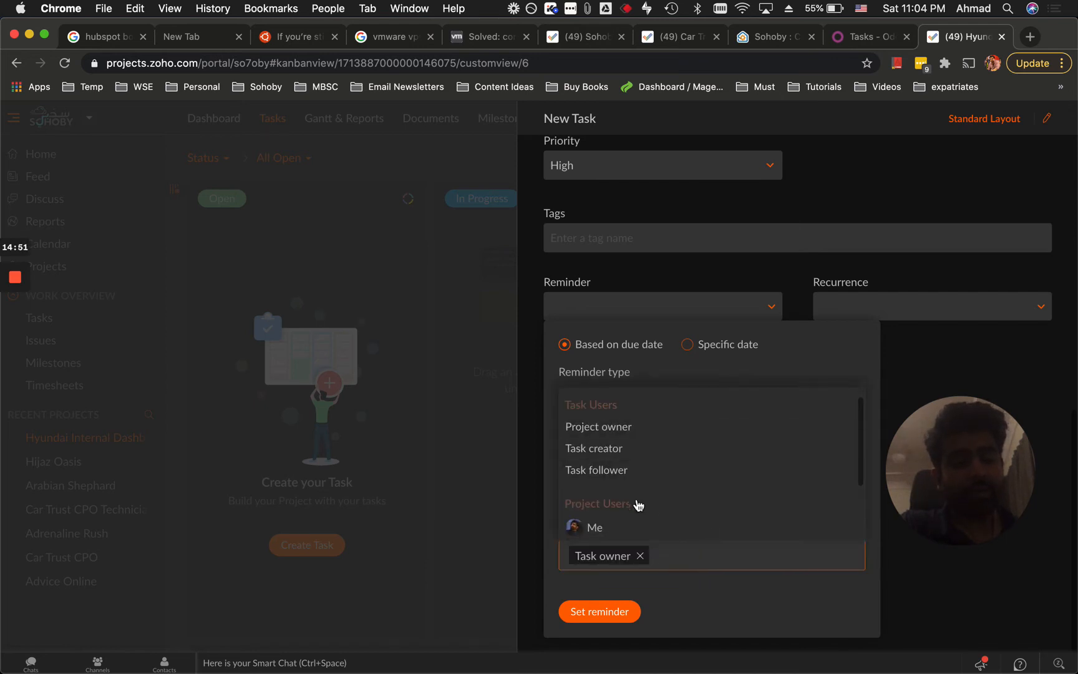
scroll(672, 494, "down", 1)
scroll(649, 512, "up", 2)
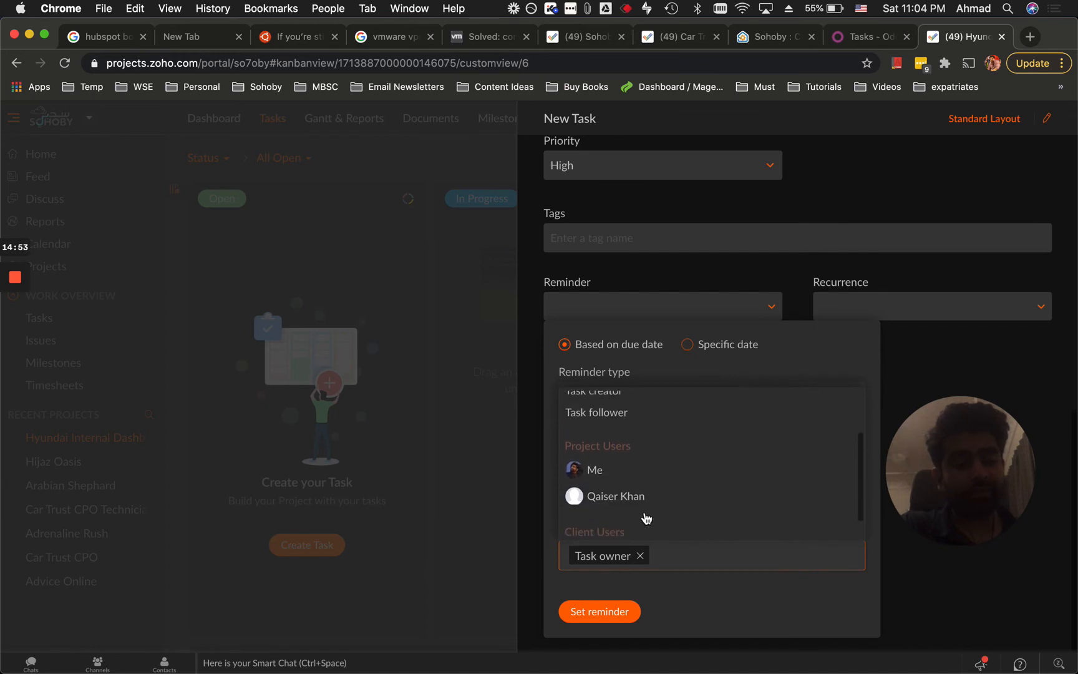
scroll(685, 528, "down", 1)
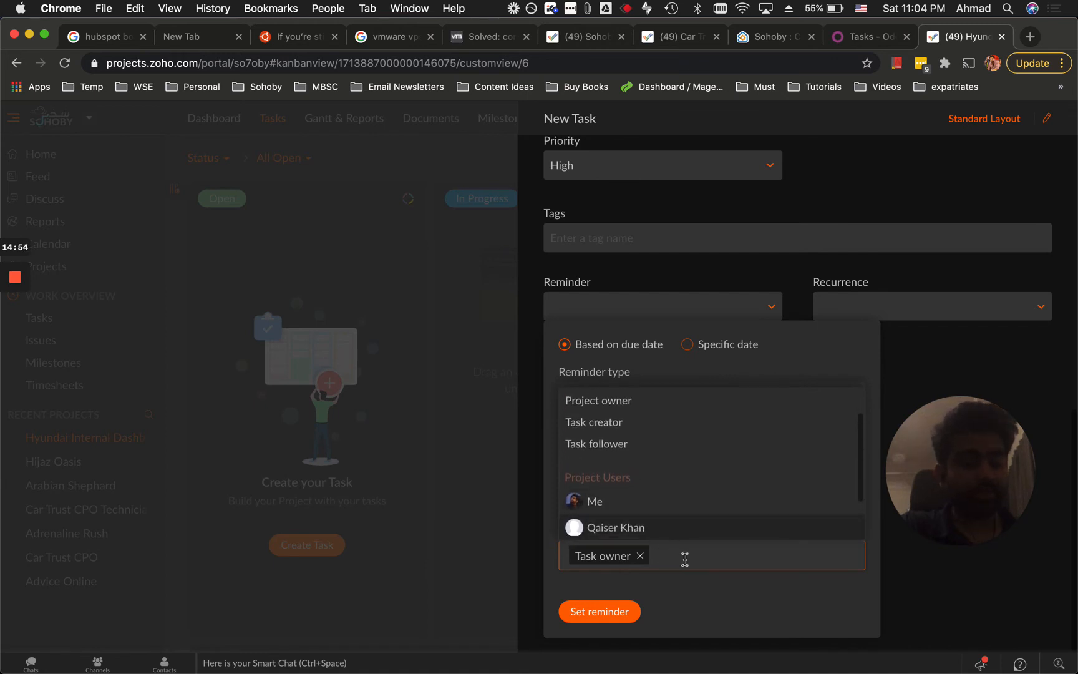
left_click(685, 558)
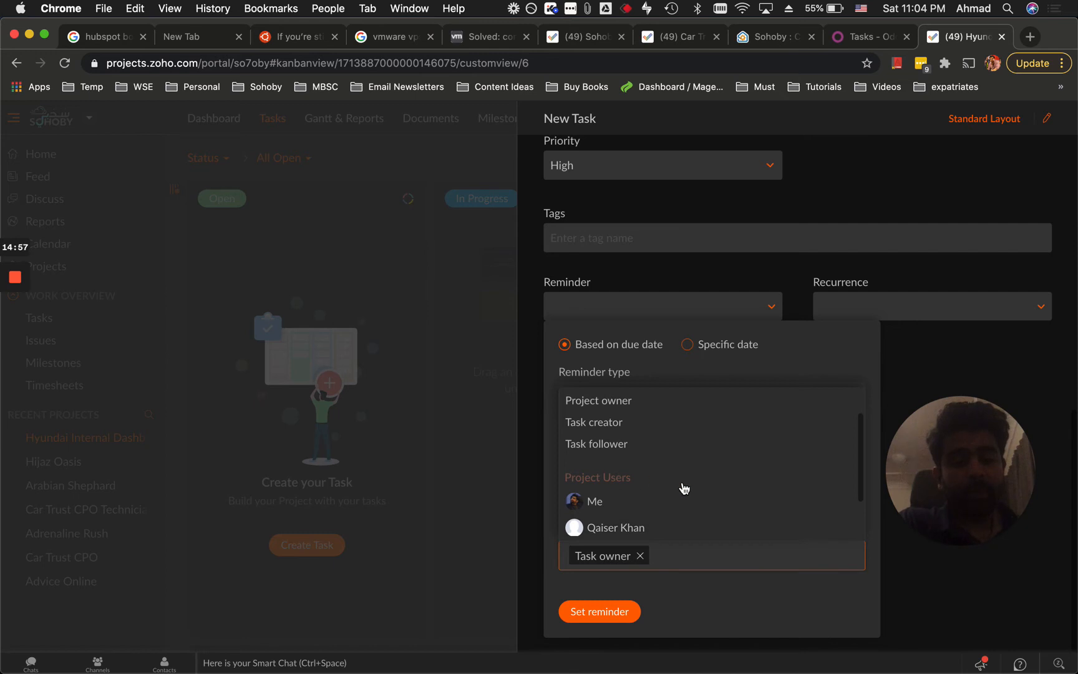
scroll(715, 503, "up", 2)
left_click(695, 587)
Apply the daily 10:00 am reminder and review the task name's wording.
left_click(621, 612)
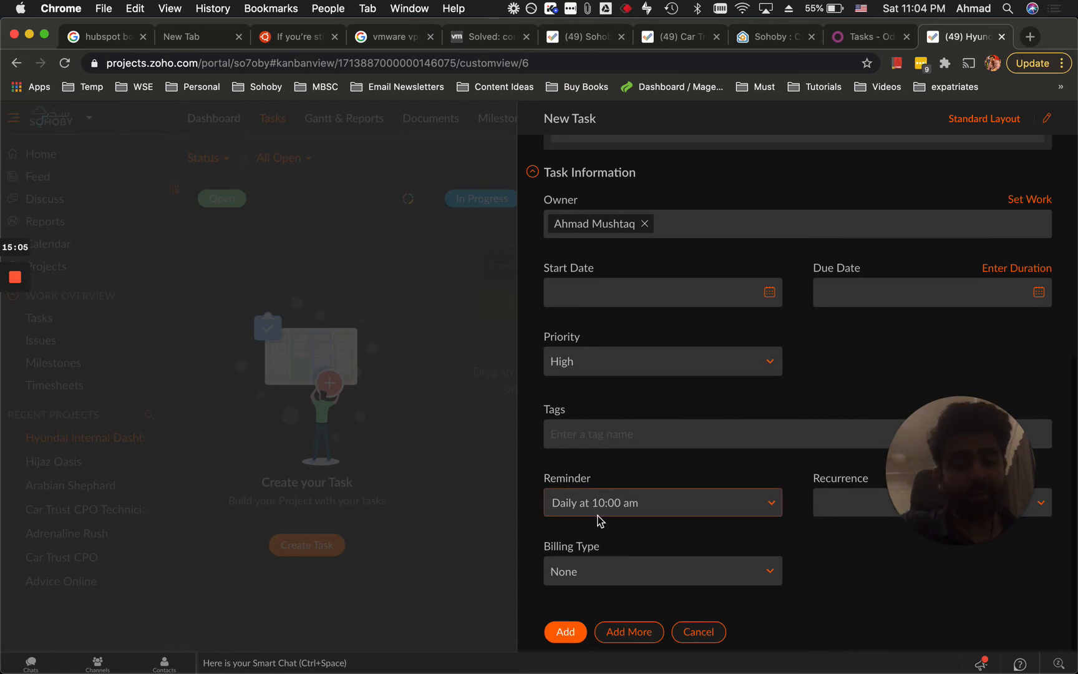
scroll(662, 517, "up", 6)
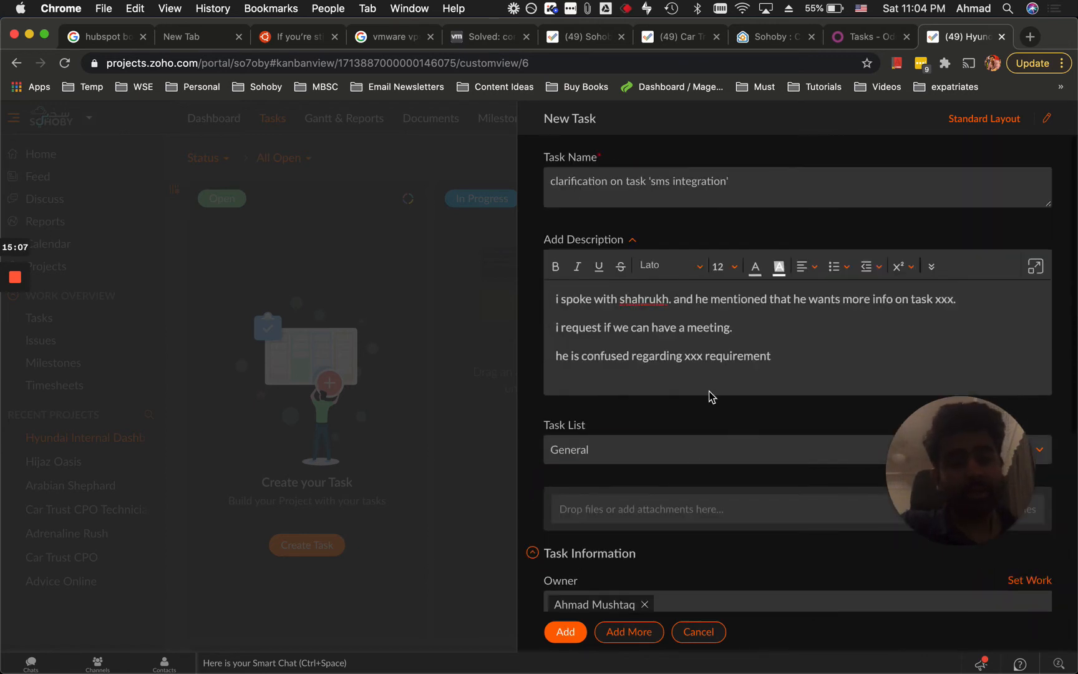
left_click(579, 181)
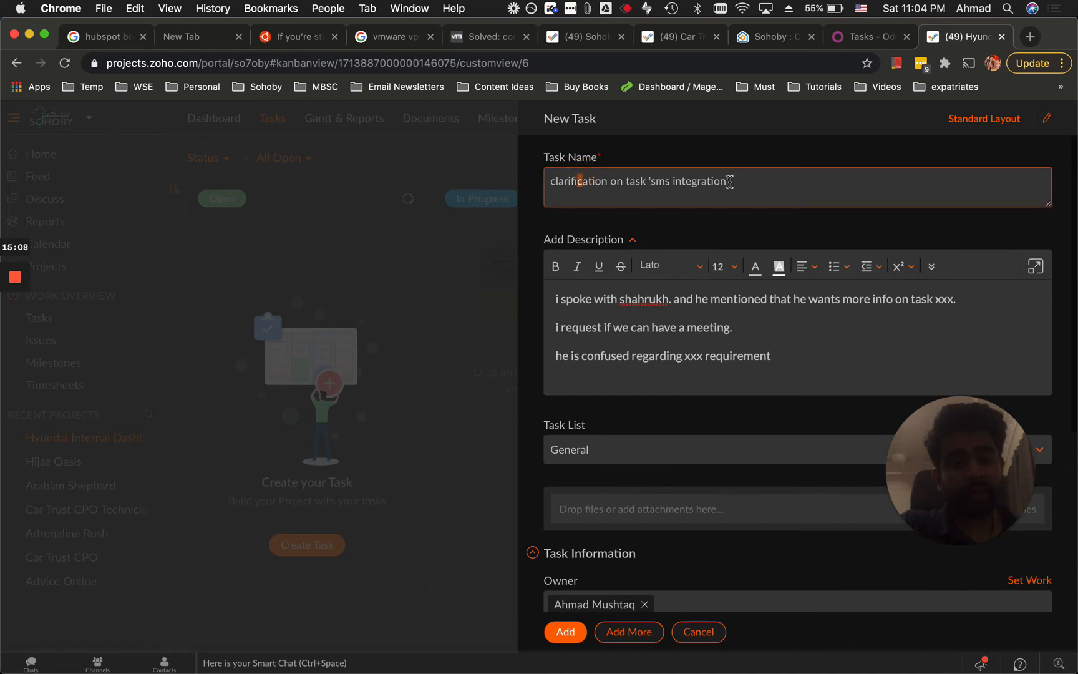
scroll(680, 350, "down", 6)
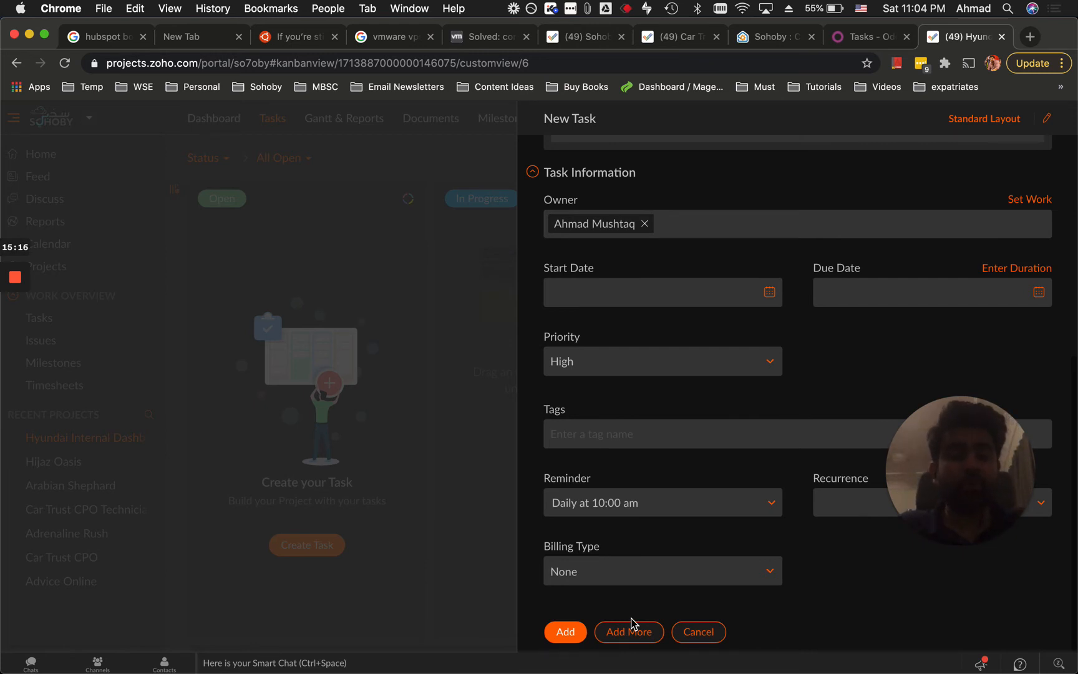
scroll(724, 566, "up", 6)
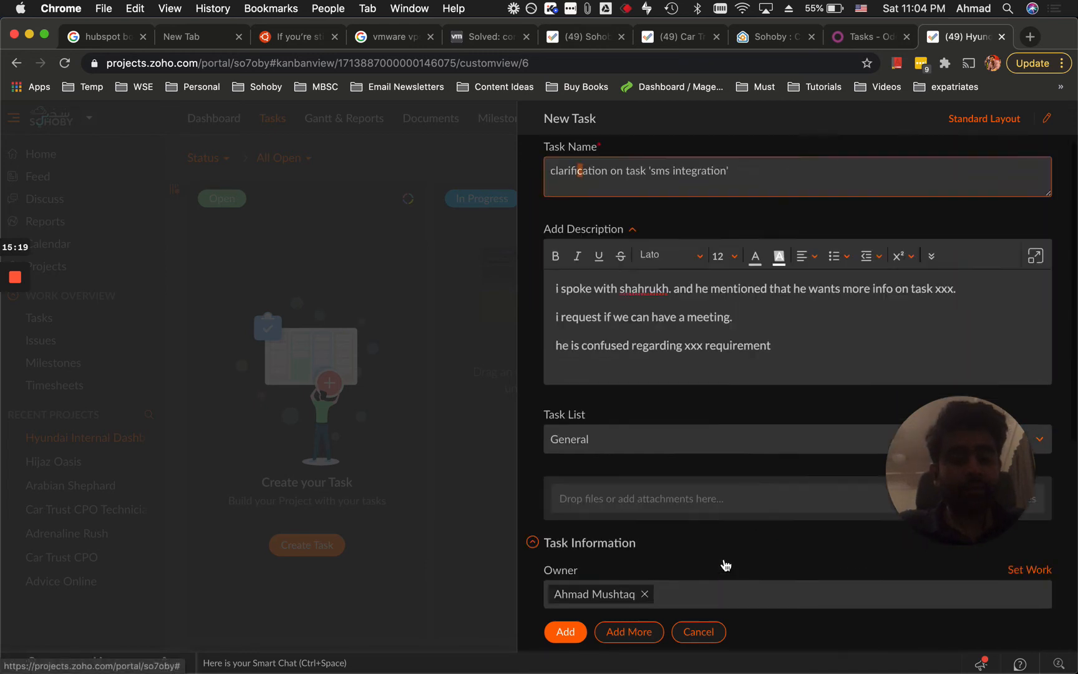
left_click(771, 181)
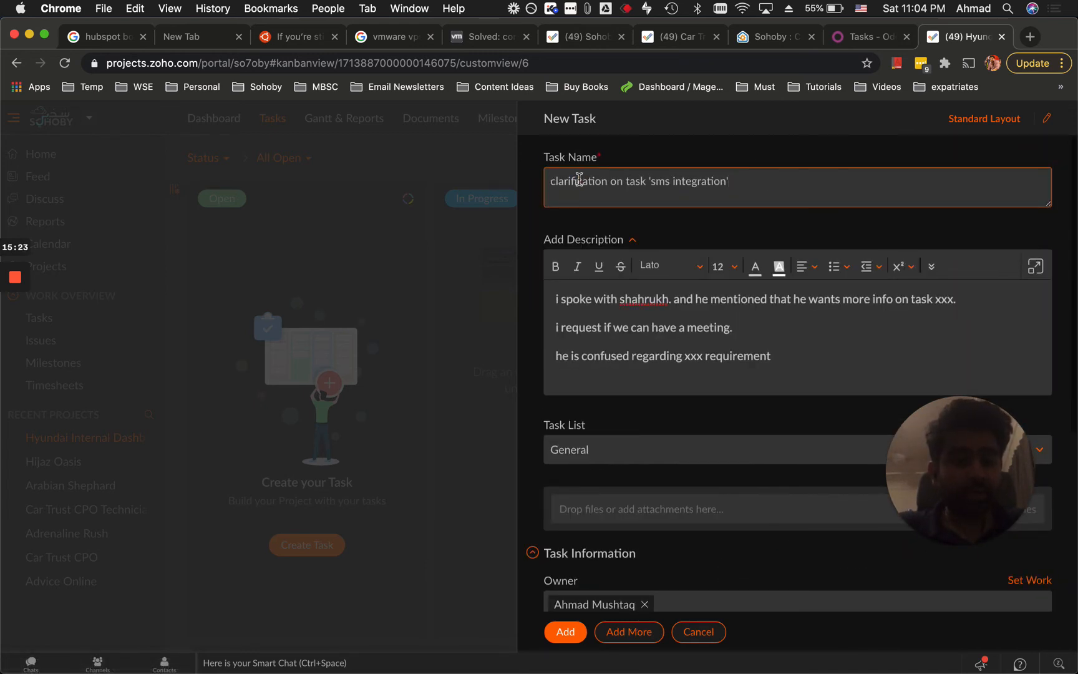
scroll(676, 402, "down", 1)
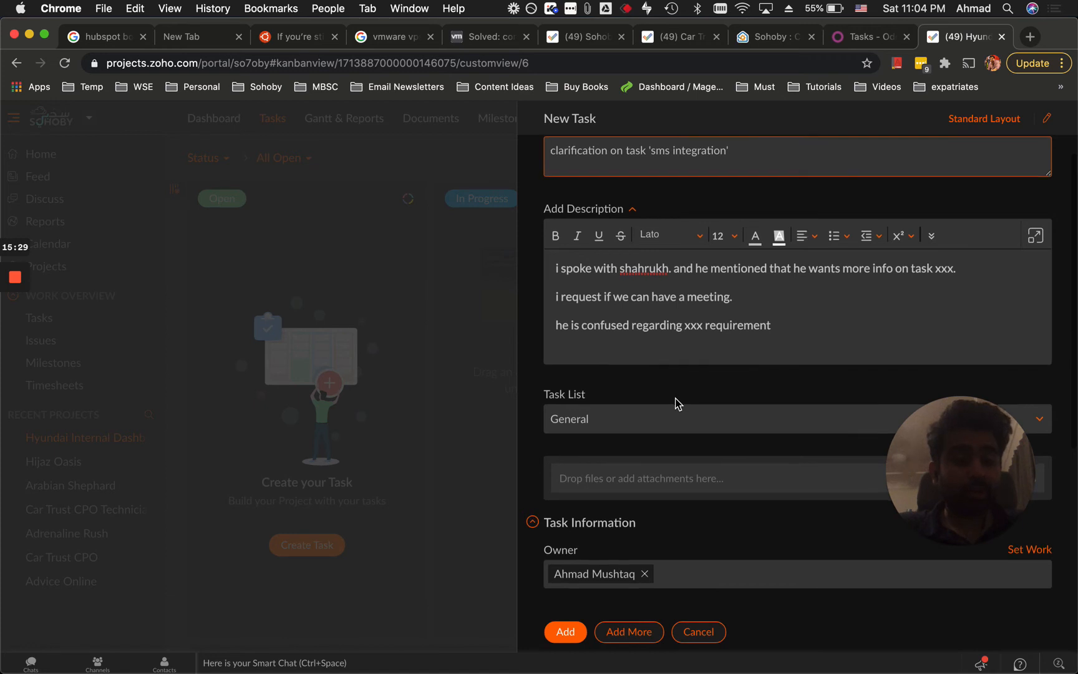
scroll(676, 401, "down", 10)
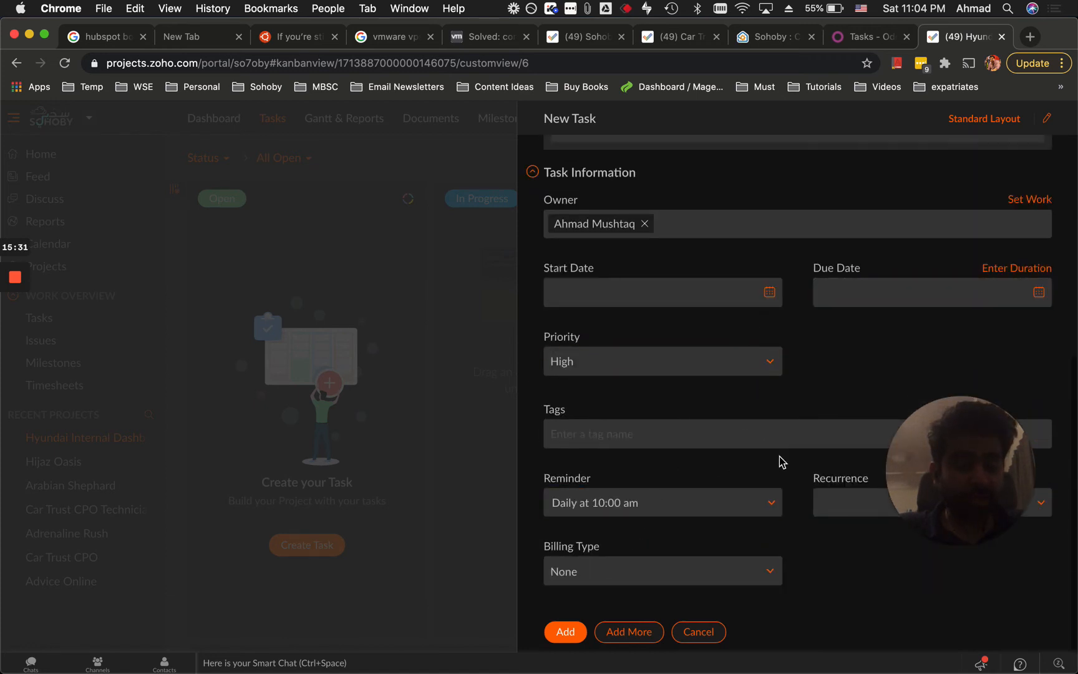
Try adding the task, which is refused because no start date is set.
left_click(563, 643)
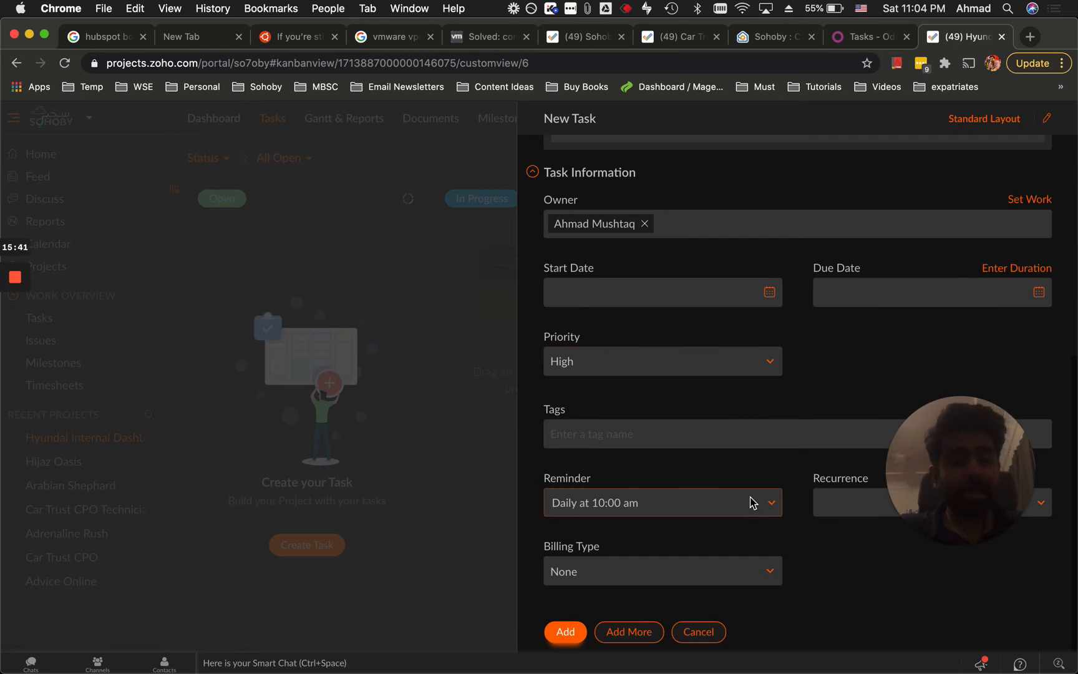
scroll(753, 502, "up", 6)
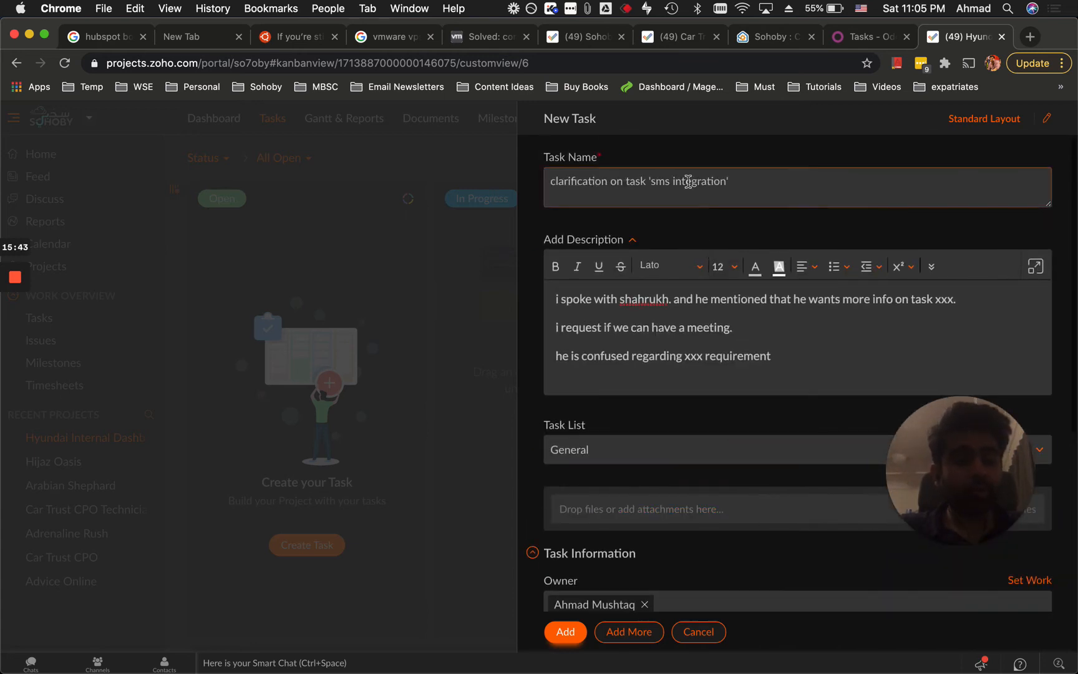
scroll(766, 385, "down", 6)
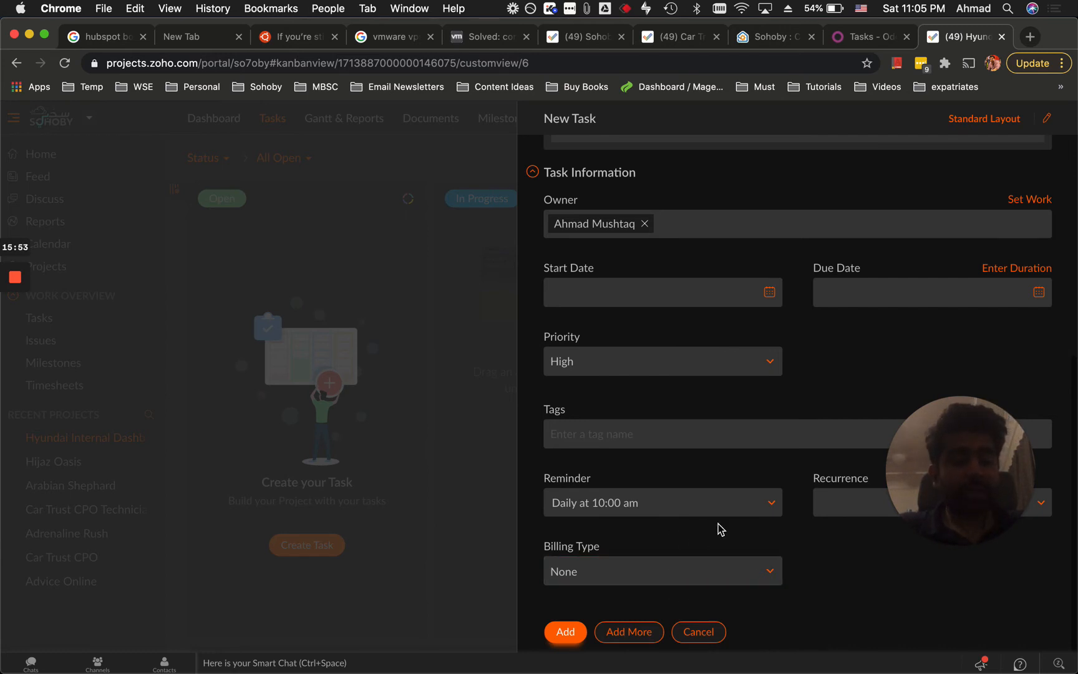
scroll(718, 511, "up", 1)
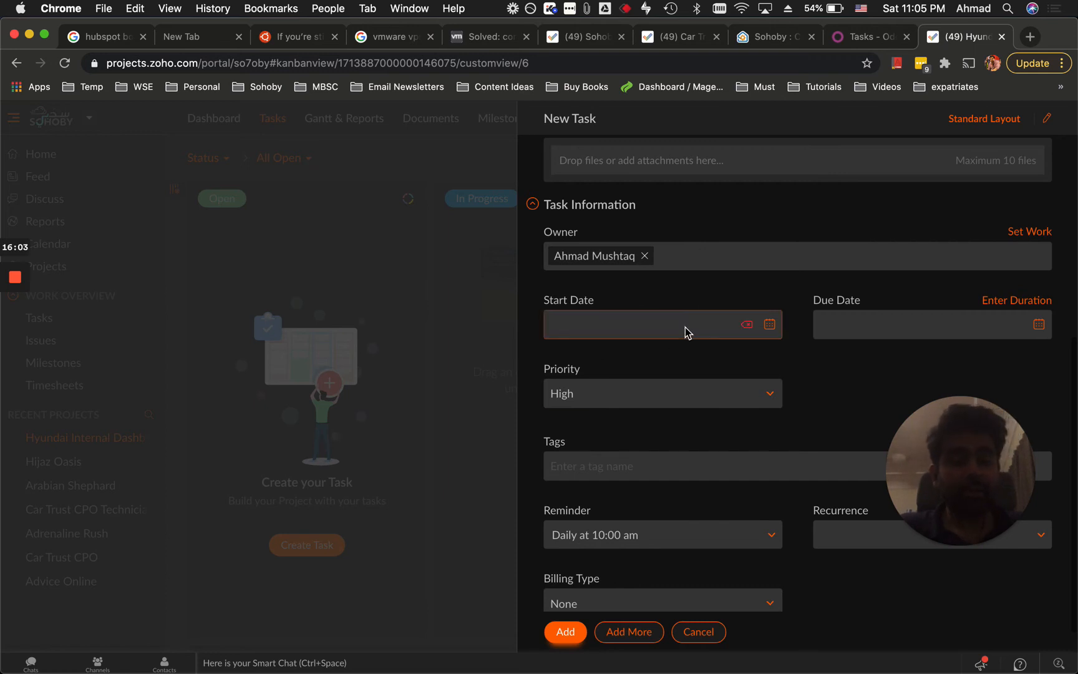
Give the task Start Date 12-12-2020 and Due Date 12-13-2020.
left_click(935, 331)
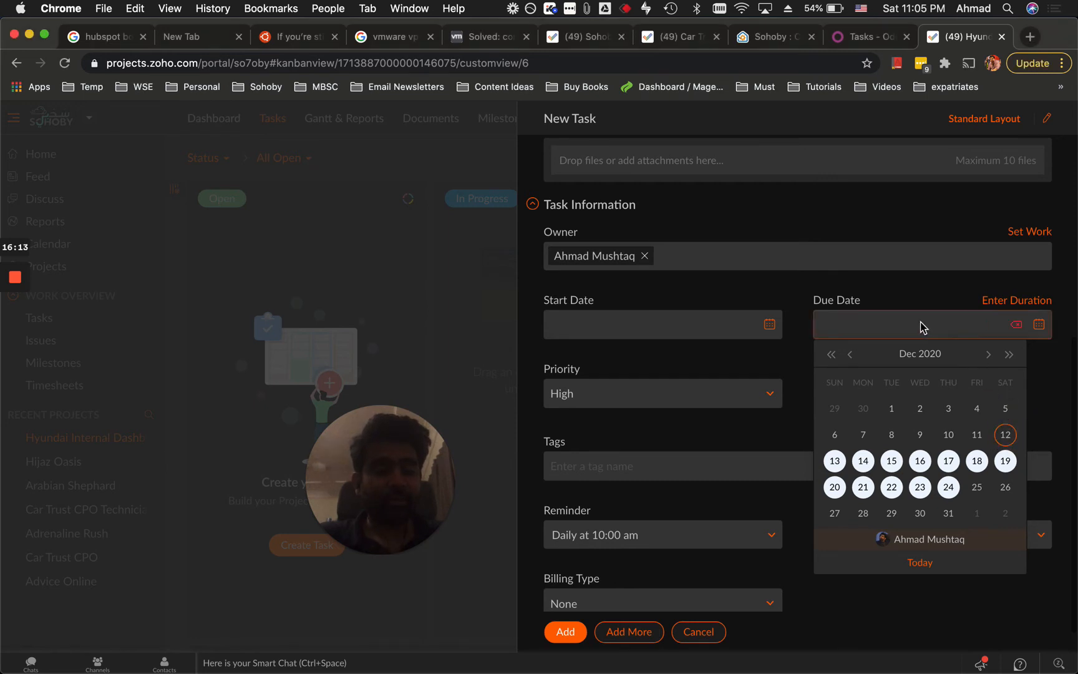
left_click(883, 322)
left_click(1005, 437)
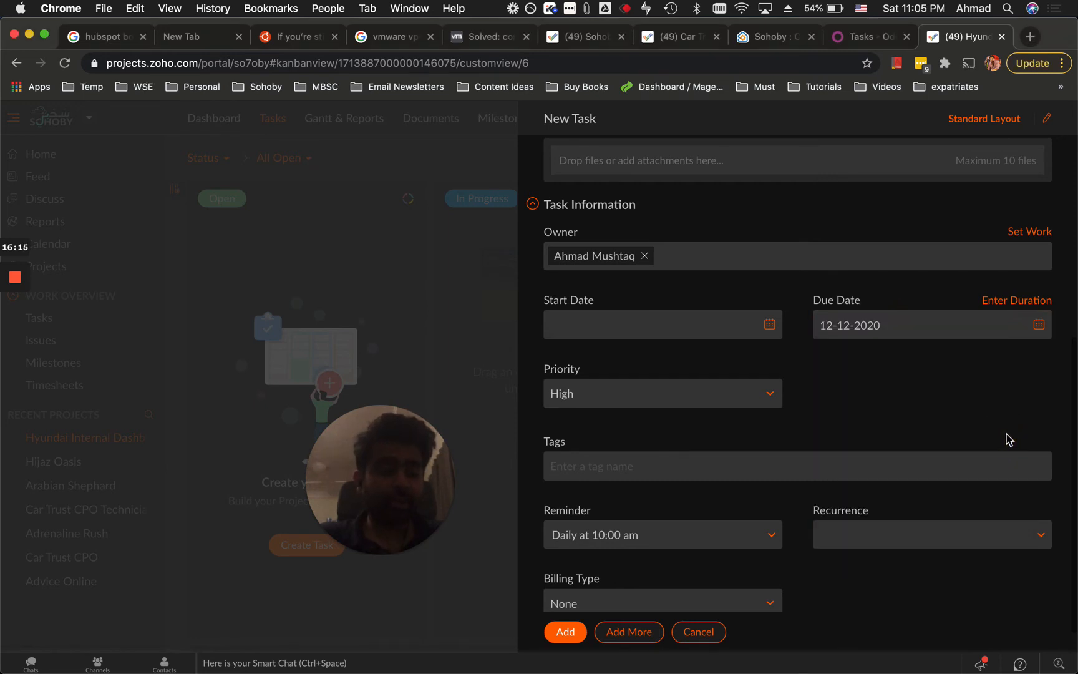
left_click(700, 321)
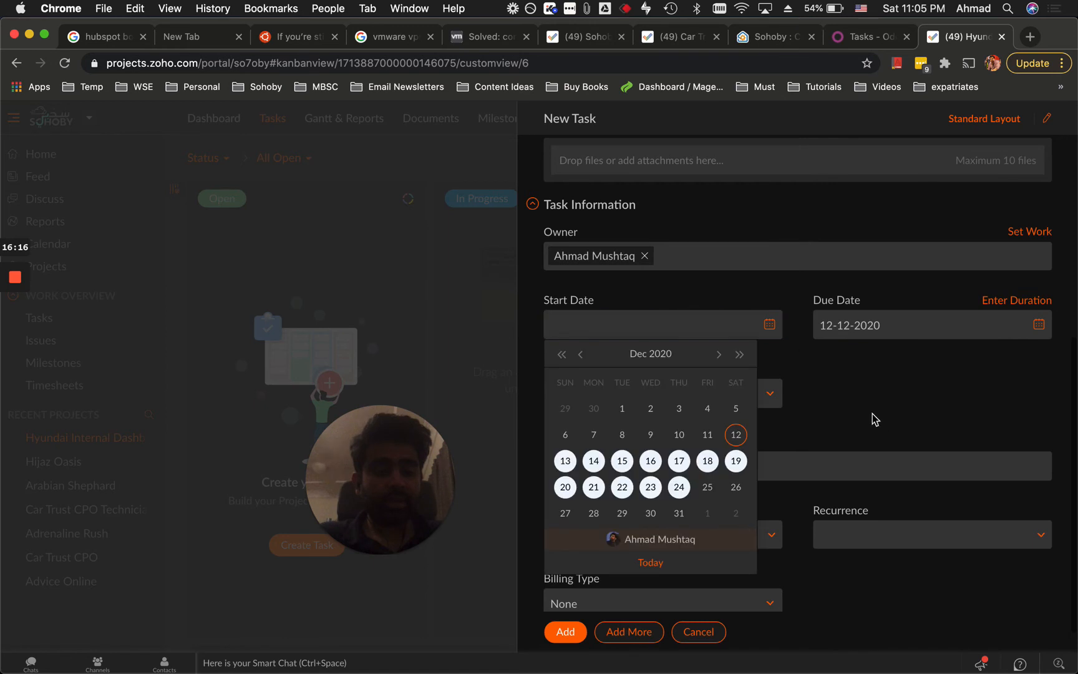
left_click(736, 434)
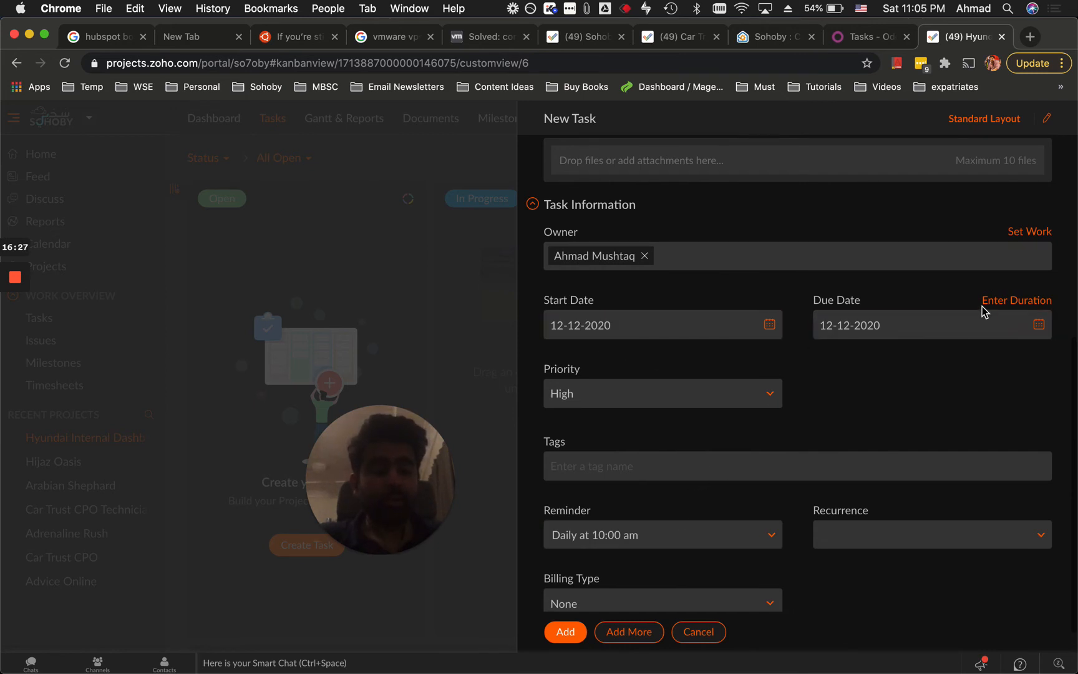
scroll(674, 557, "down", 1)
left_click(565, 635)
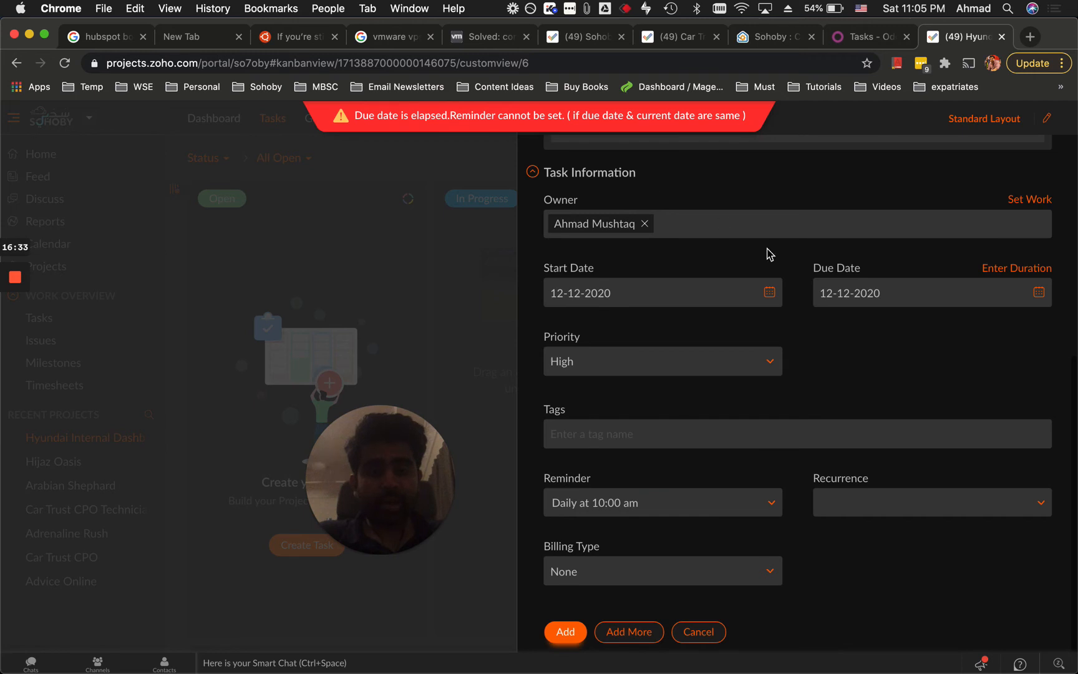
left_click(859, 291)
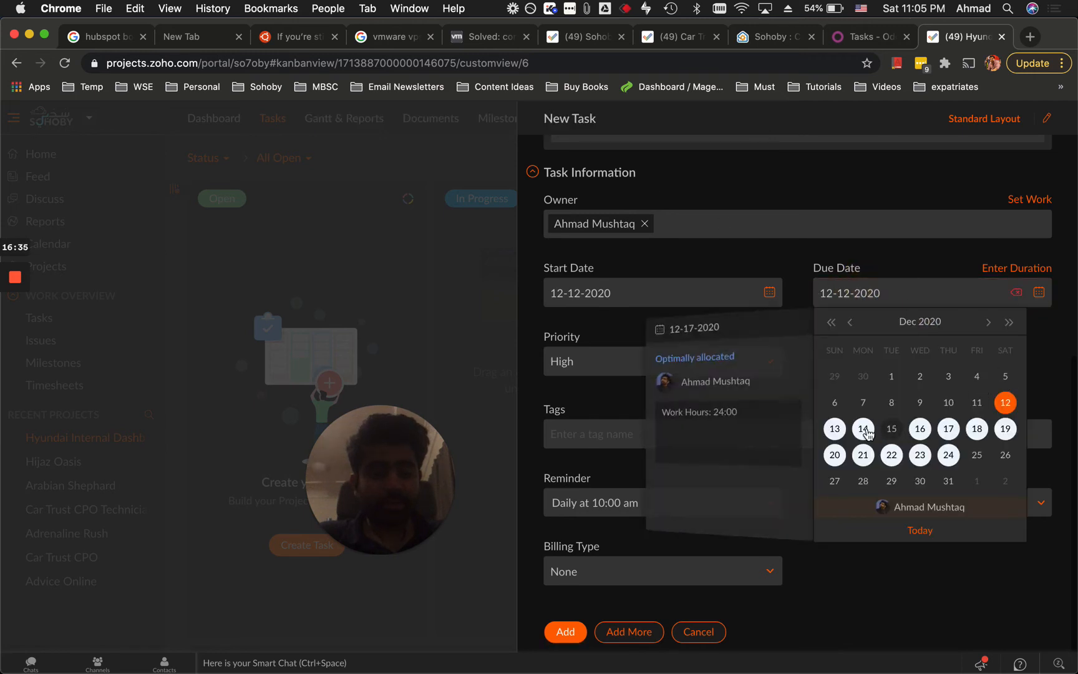
left_click(836, 429)
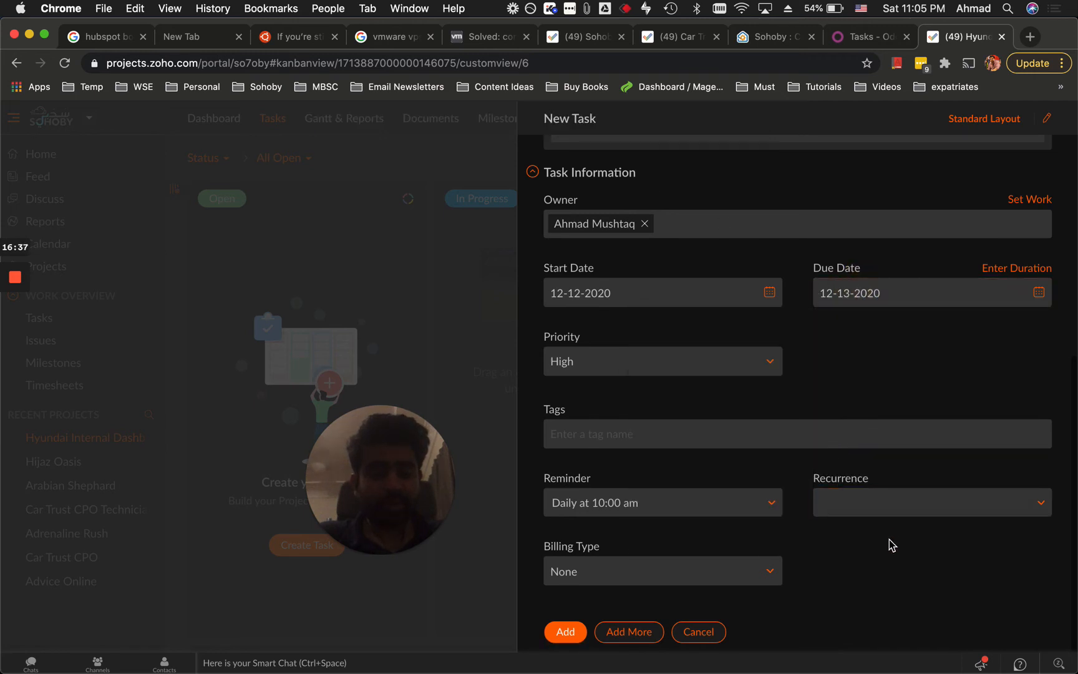
Add the task as HA1-T1, then close its detail page to return to the Kanban board.
left_click(577, 631)
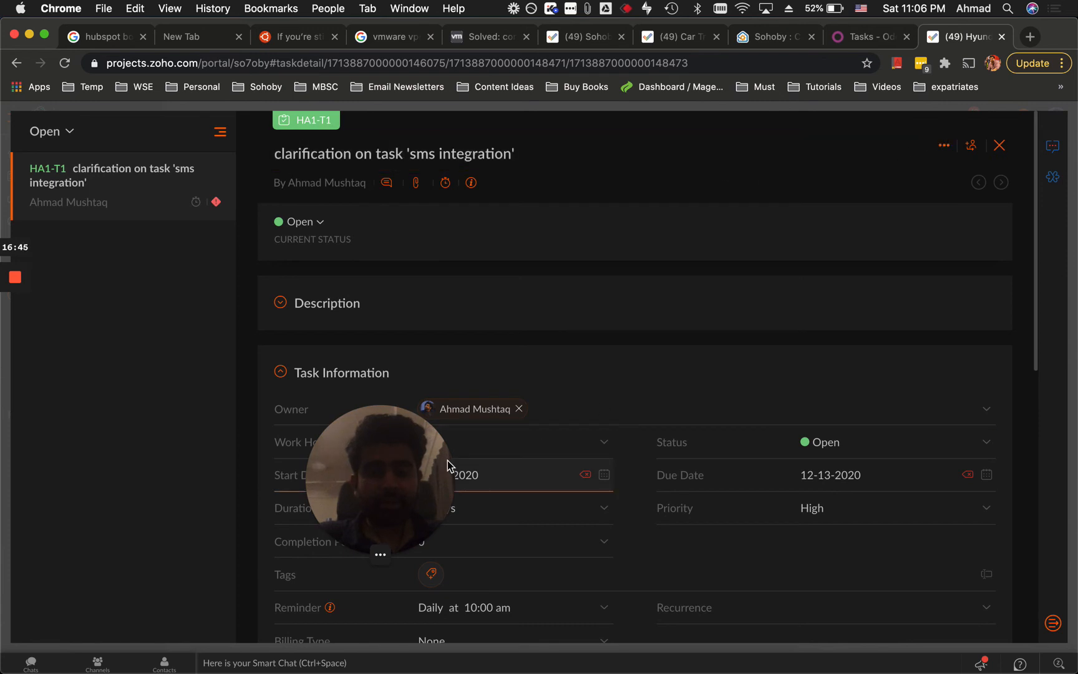
left_click_drag(406, 473, 709, 190)
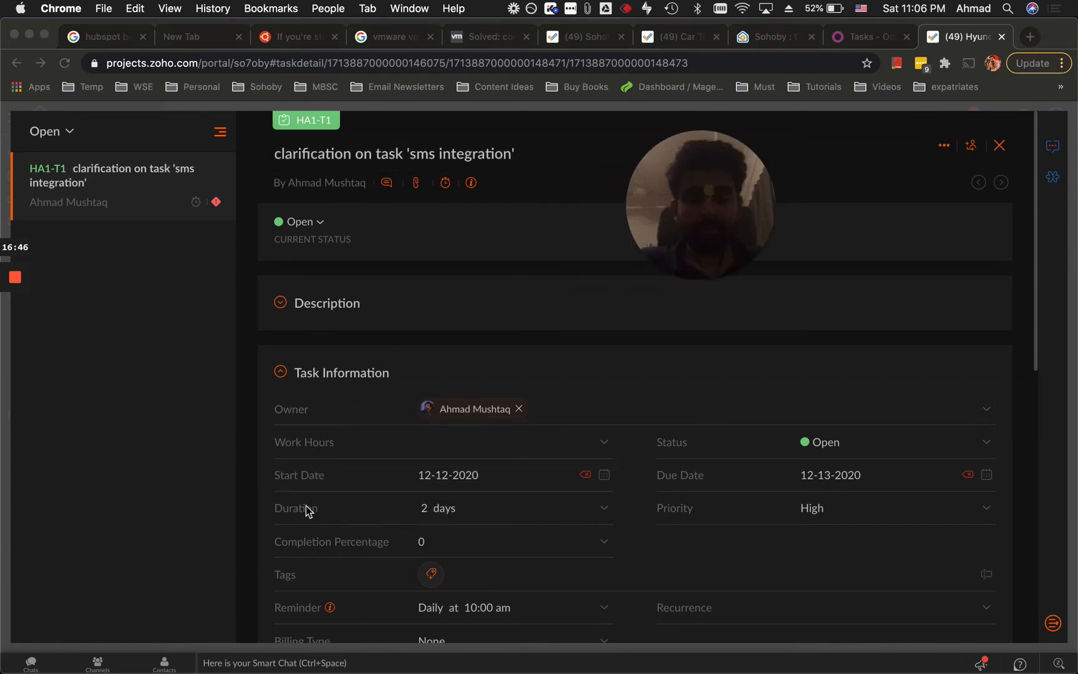
scroll(736, 494, "down", 5)
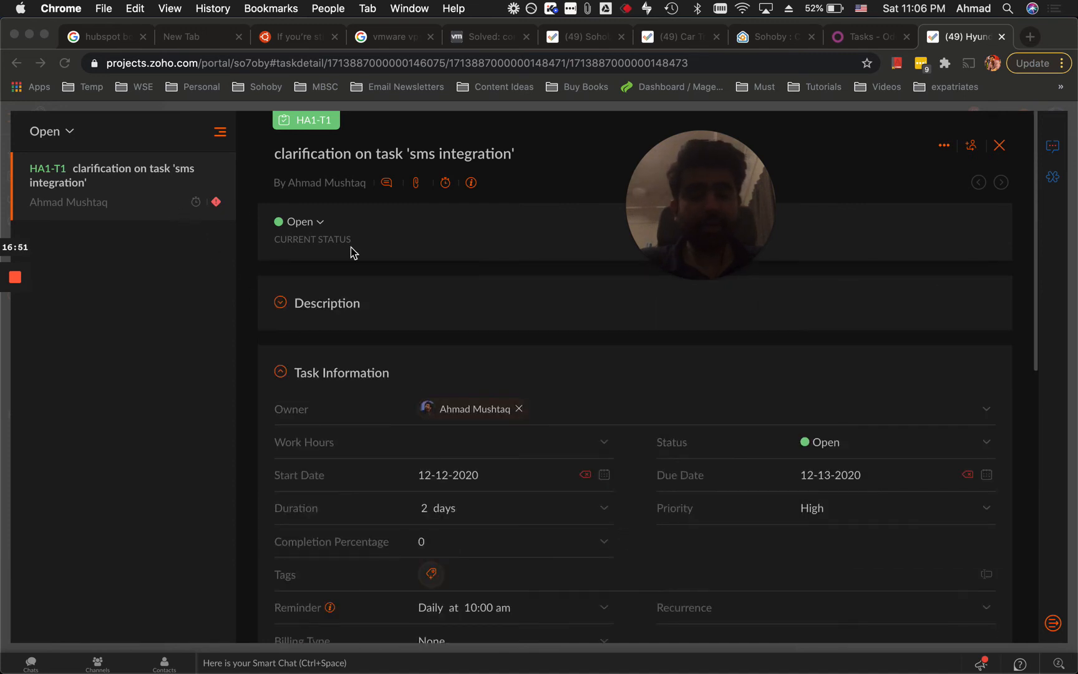
left_click(999, 149)
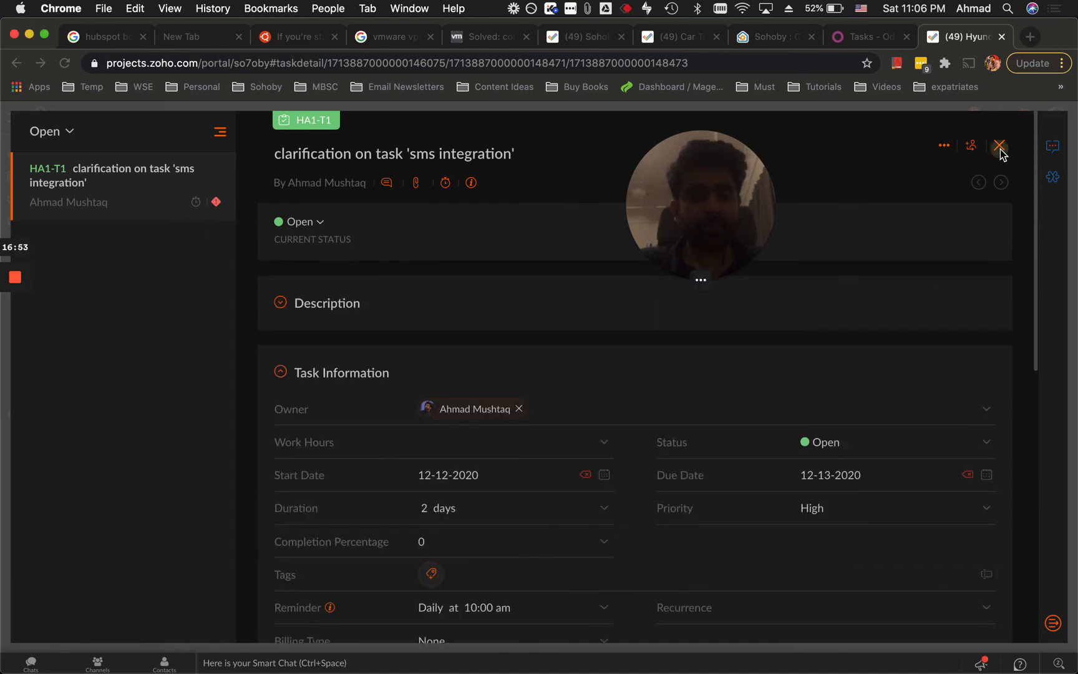
left_click(1000, 150)
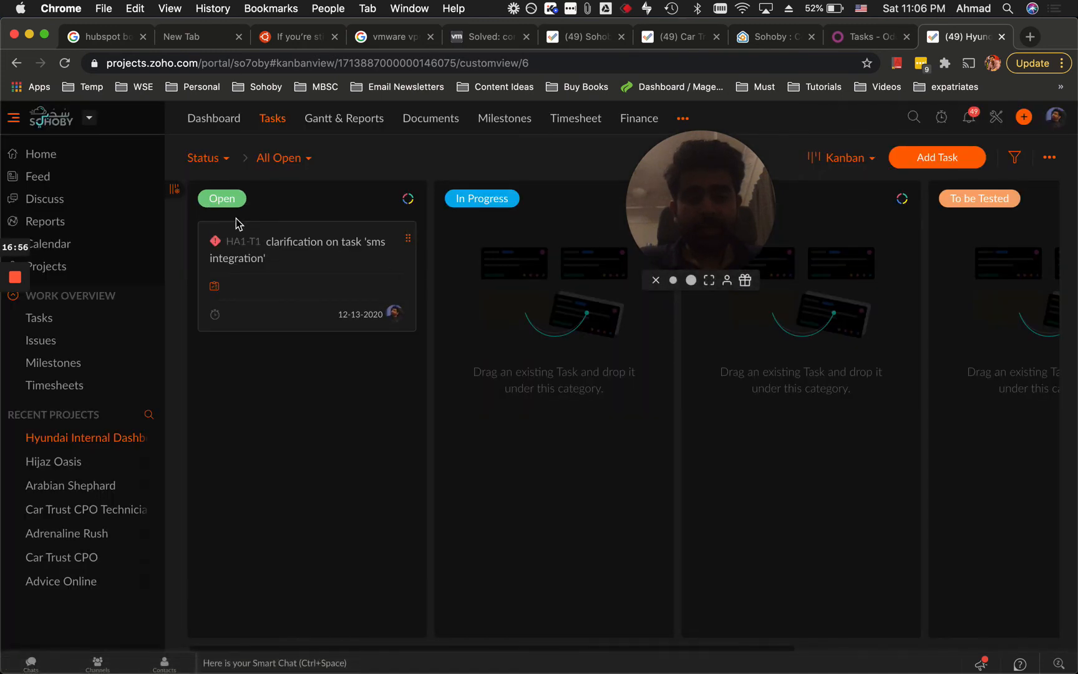
Drag card HA1-T1 from the Open column into the On Hold column.
left_click_drag(281, 241, 988, 287)
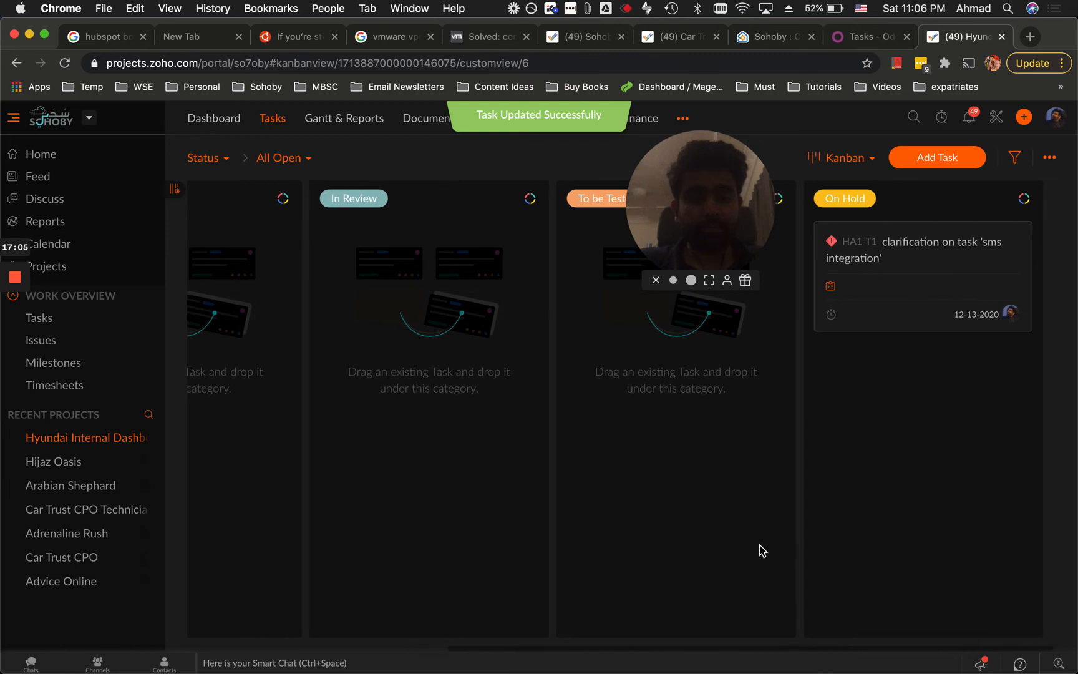
left_click_drag(704, 254, 669, 460)
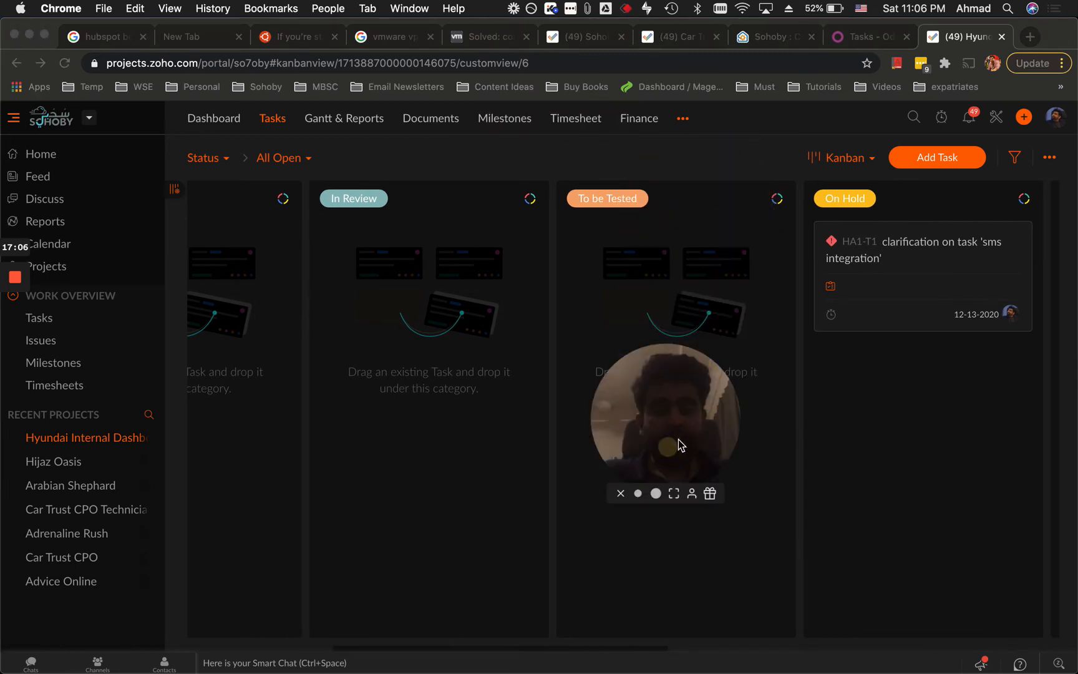
scroll(691, 332, "right", 5)
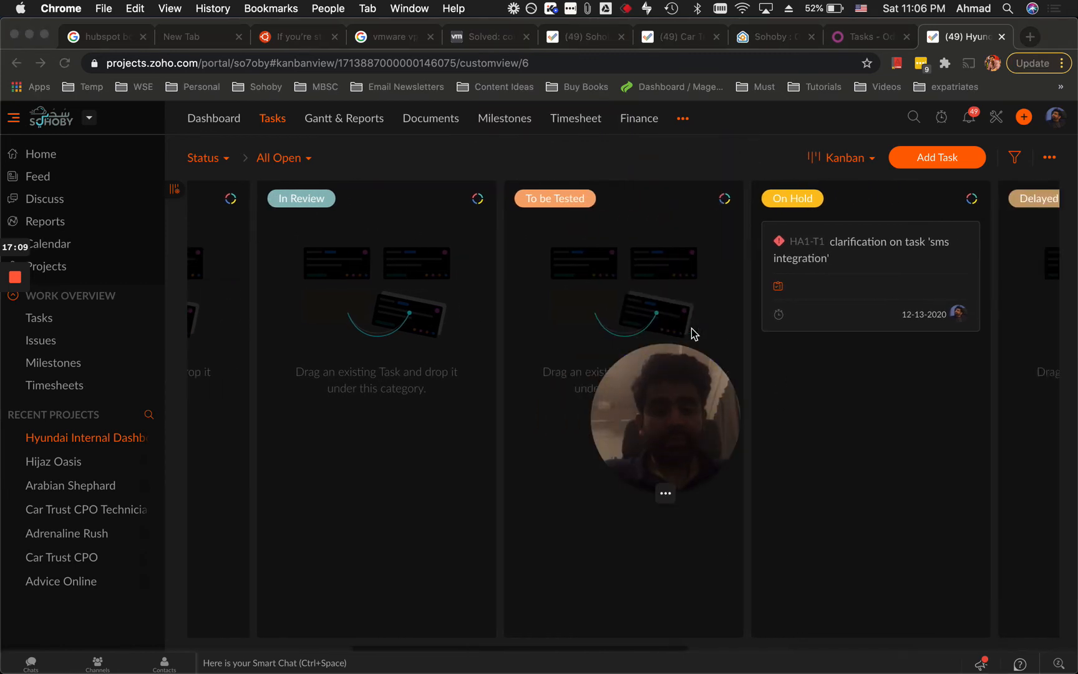
scroll(840, 264, "right", 2)
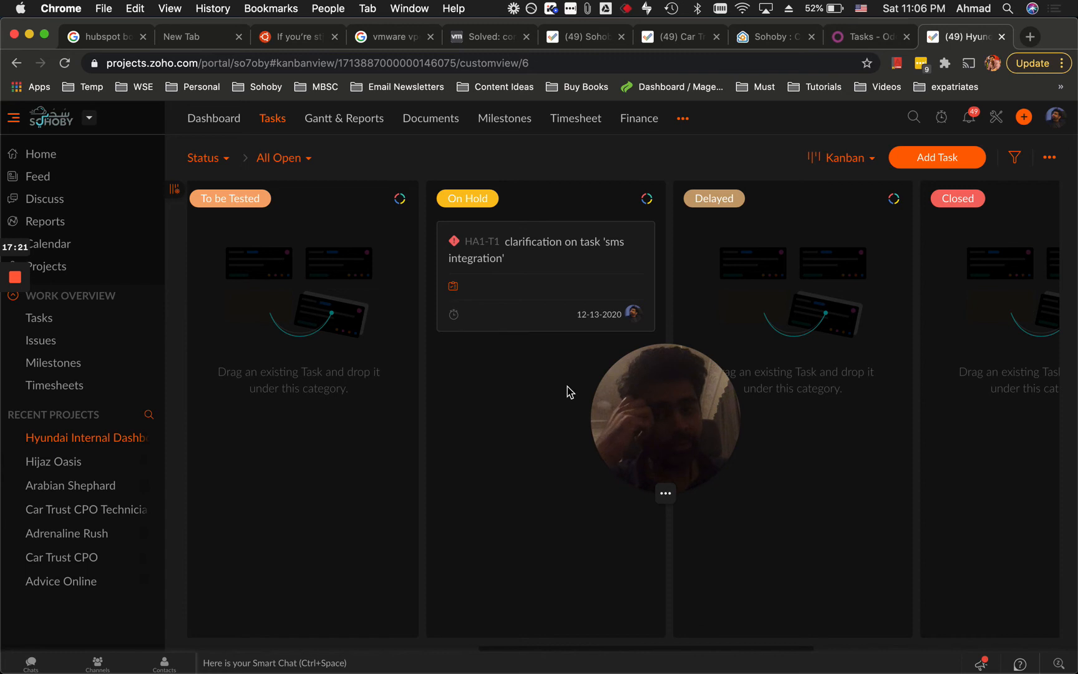
scroll(570, 390, "left", 3)
scroll(567, 391, "left", 15)
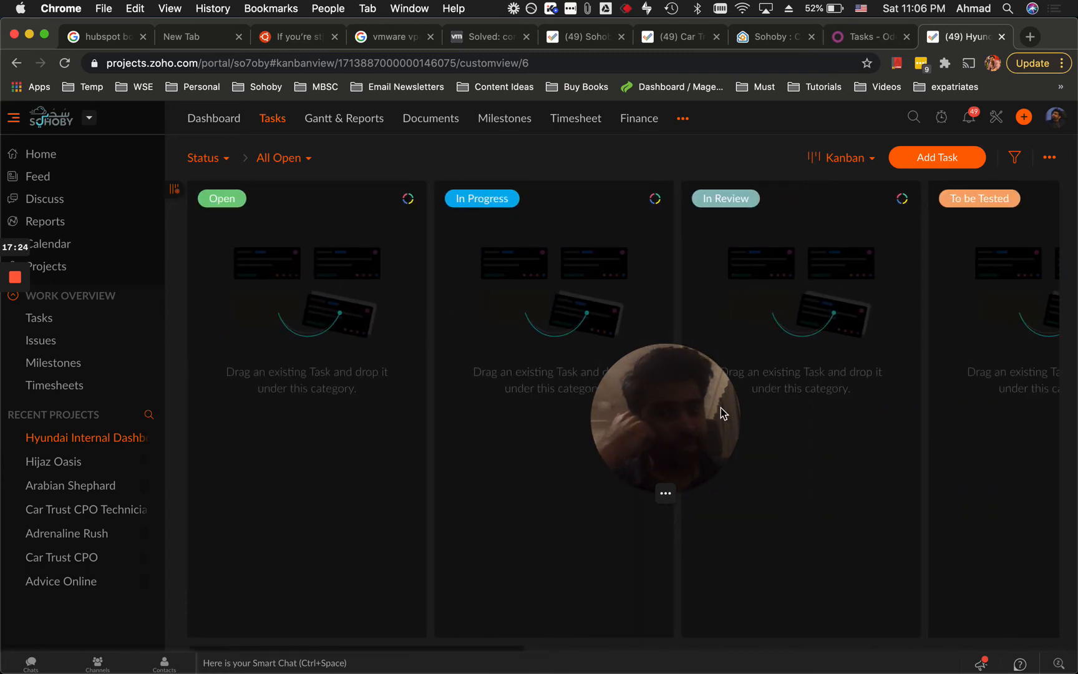
scroll(750, 377, "right", 9)
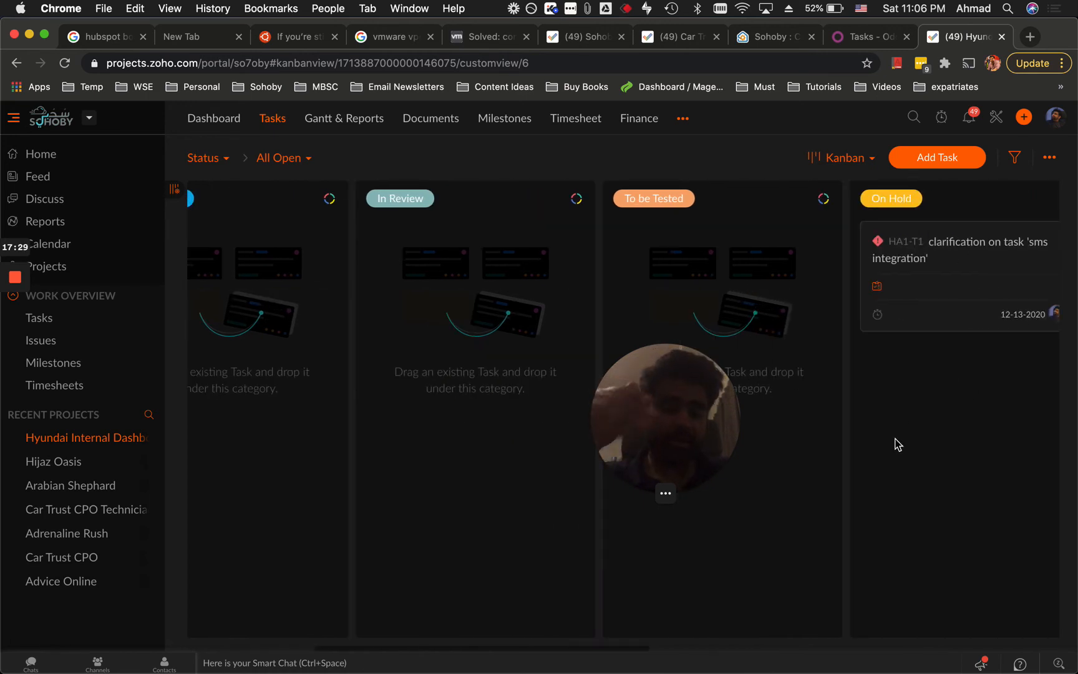
scroll(905, 399, "right", 2)
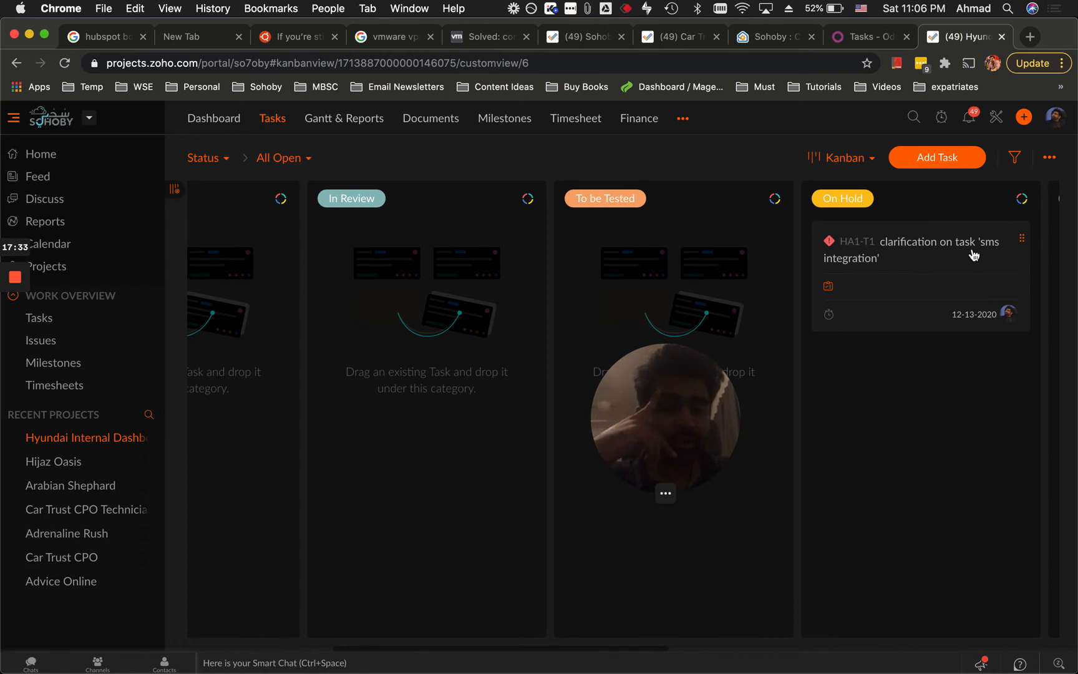
scroll(820, 418, "left", 10)
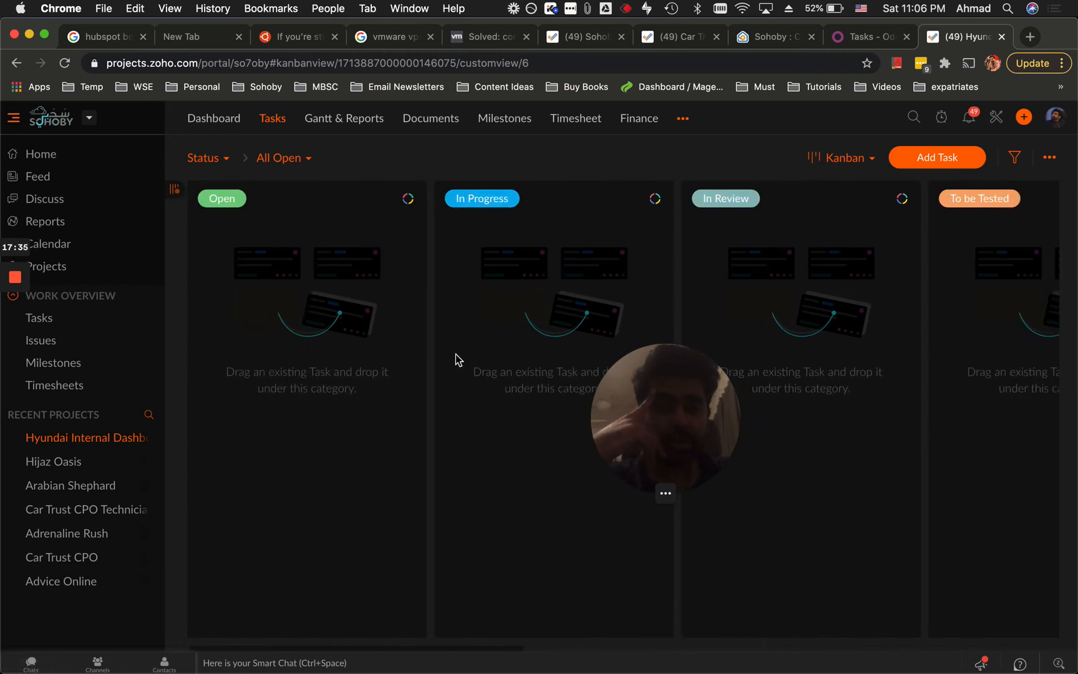
Start a new task named 'sms integration' and assign a project user as its owner.
left_click(631, 251)
left_click(917, 152)
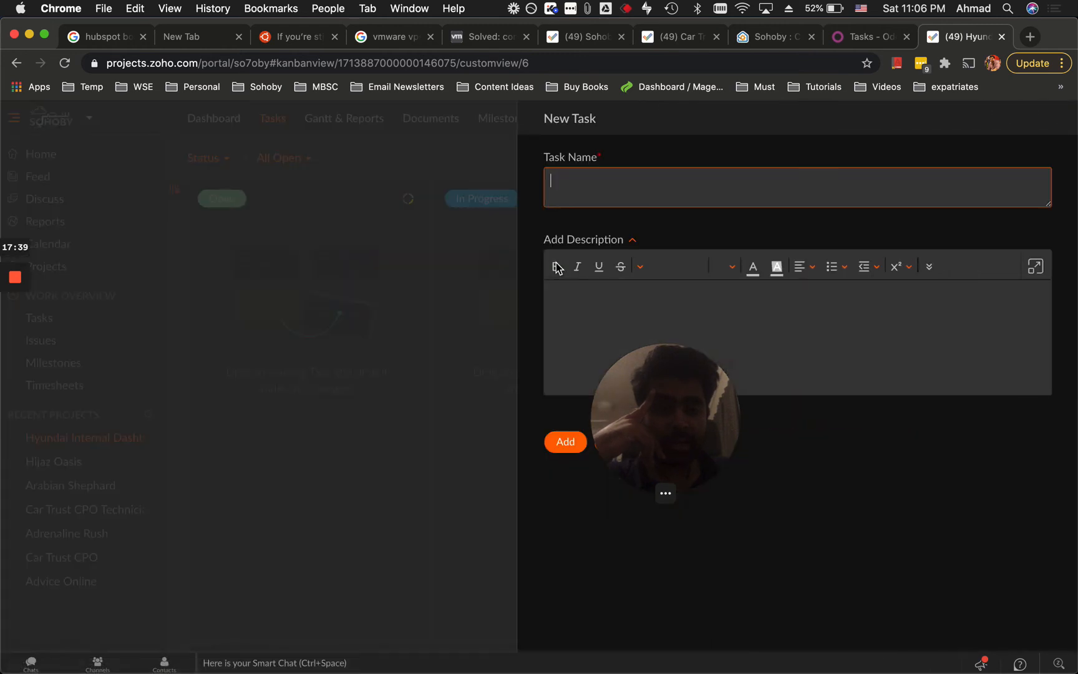
type("sms inte")
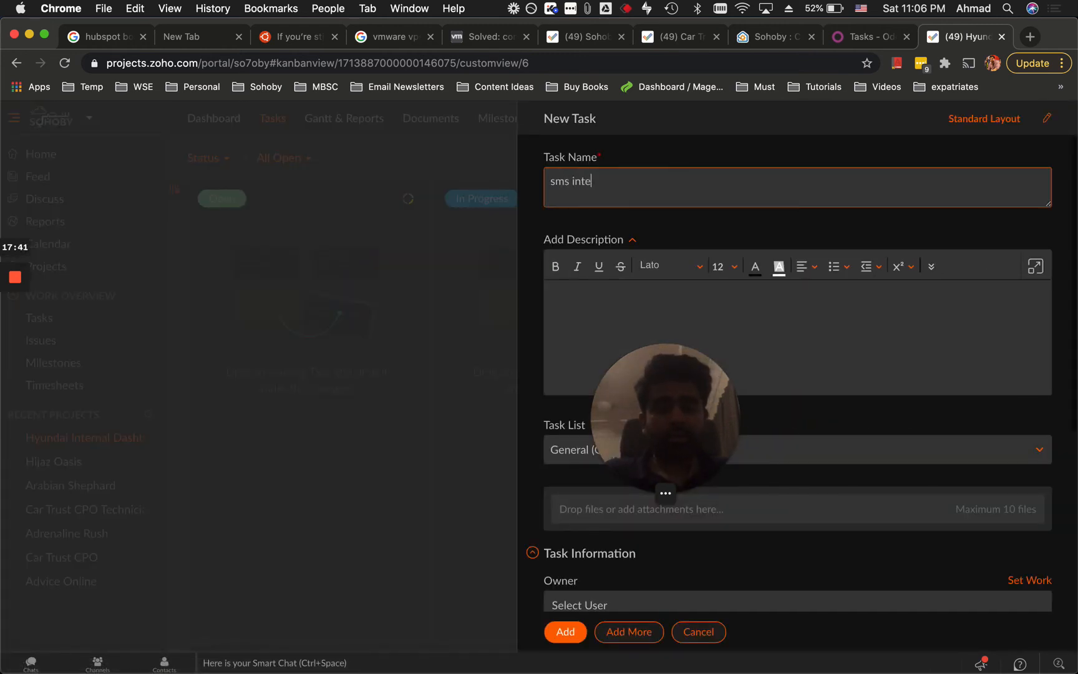
left_click_drag(677, 416, 837, 342)
scroll(643, 554, "down", 2)
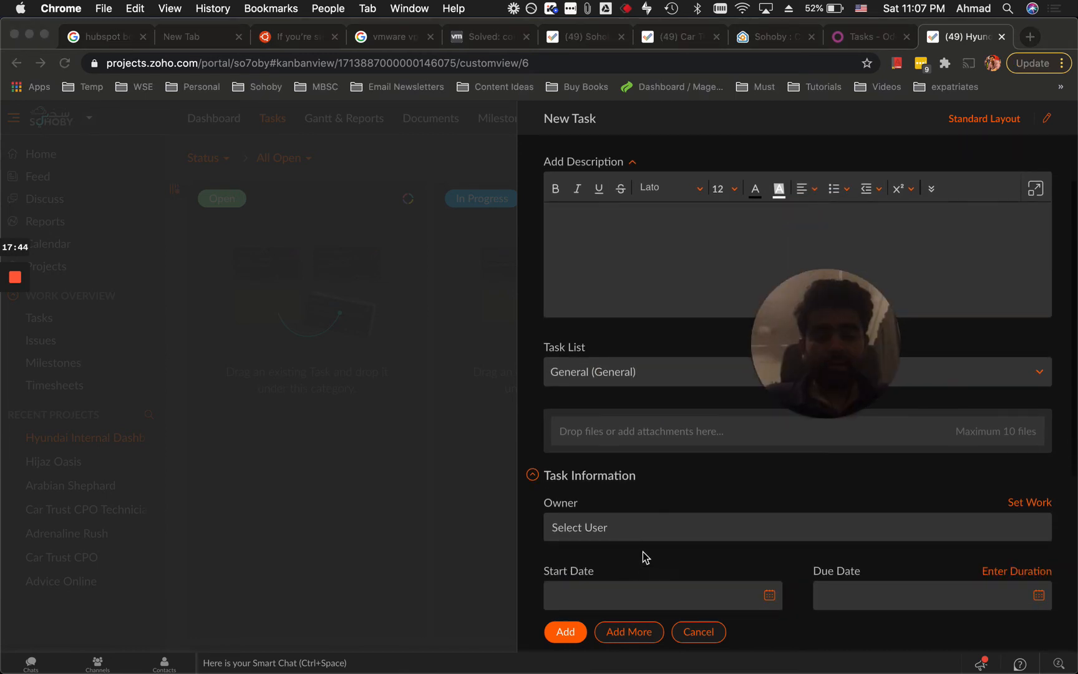
left_click(678, 529)
left_click(635, 502)
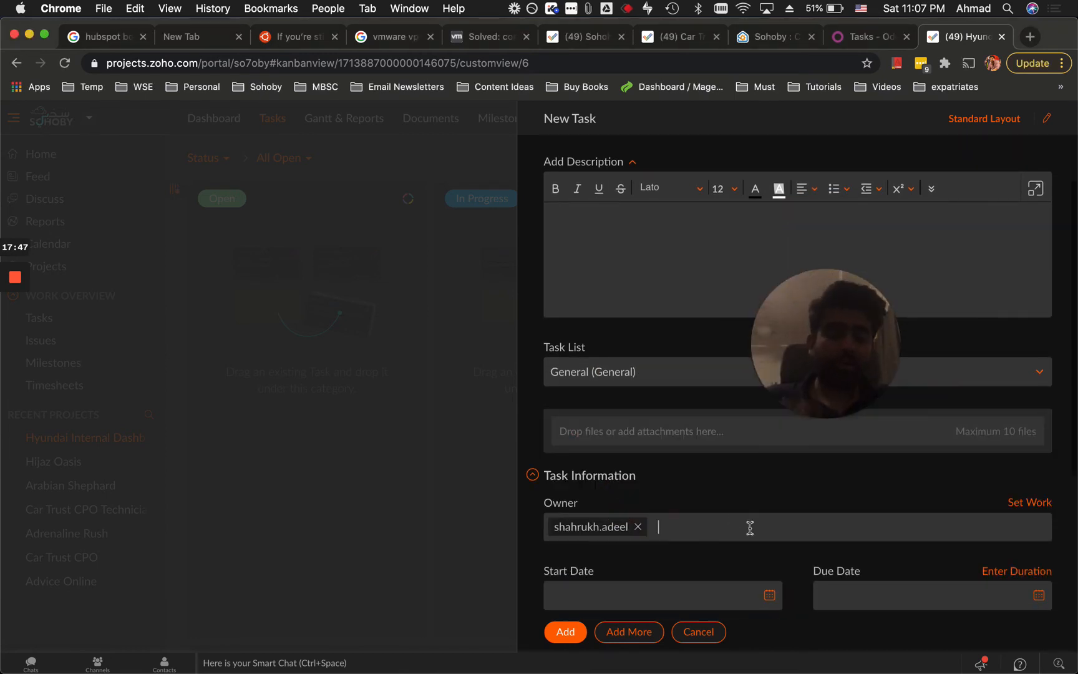
scroll(688, 430, "down", 1)
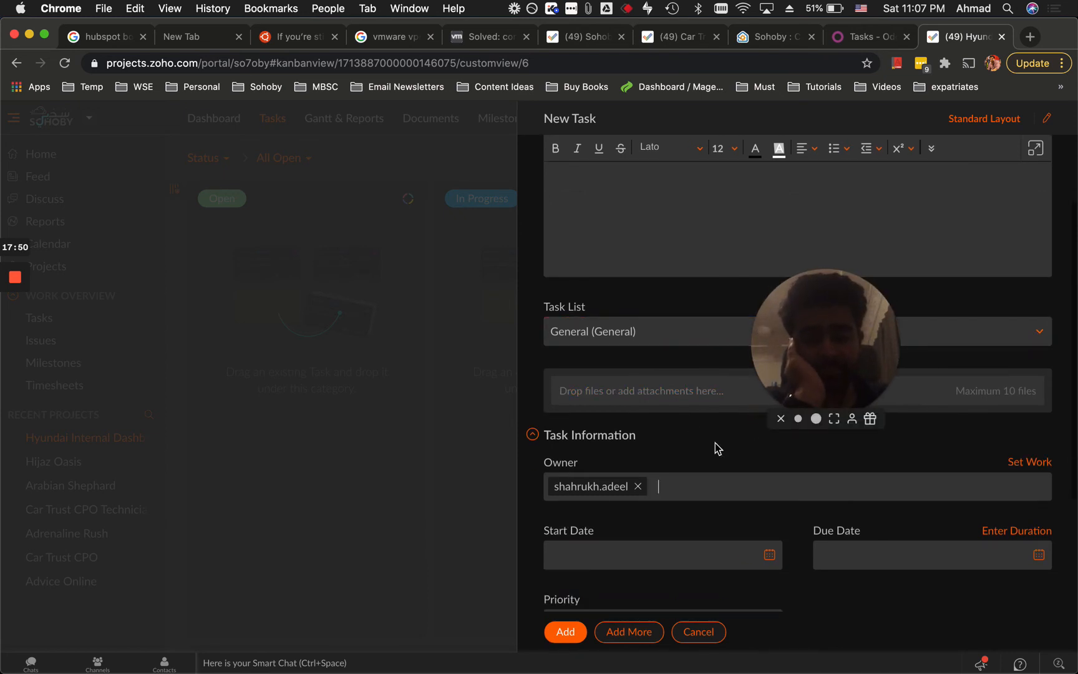
scroll(715, 445, "down", 3)
scroll(728, 472, "down", 4)
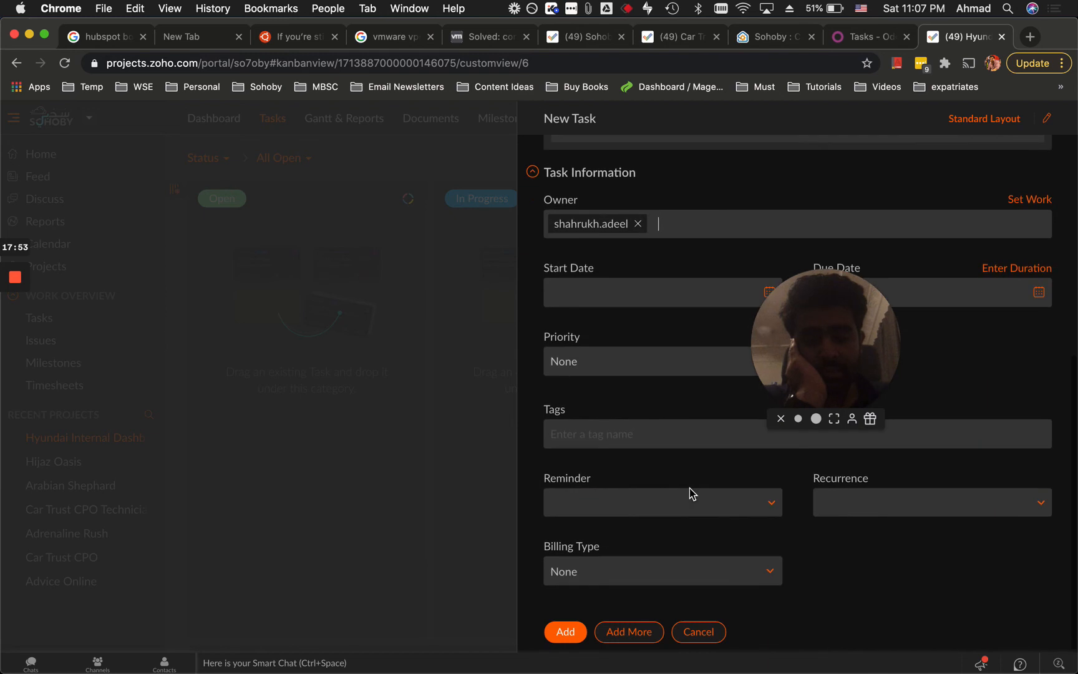
Add a Daily reminder at 10:00 am that notifies the Task owner.
left_click(645, 503)
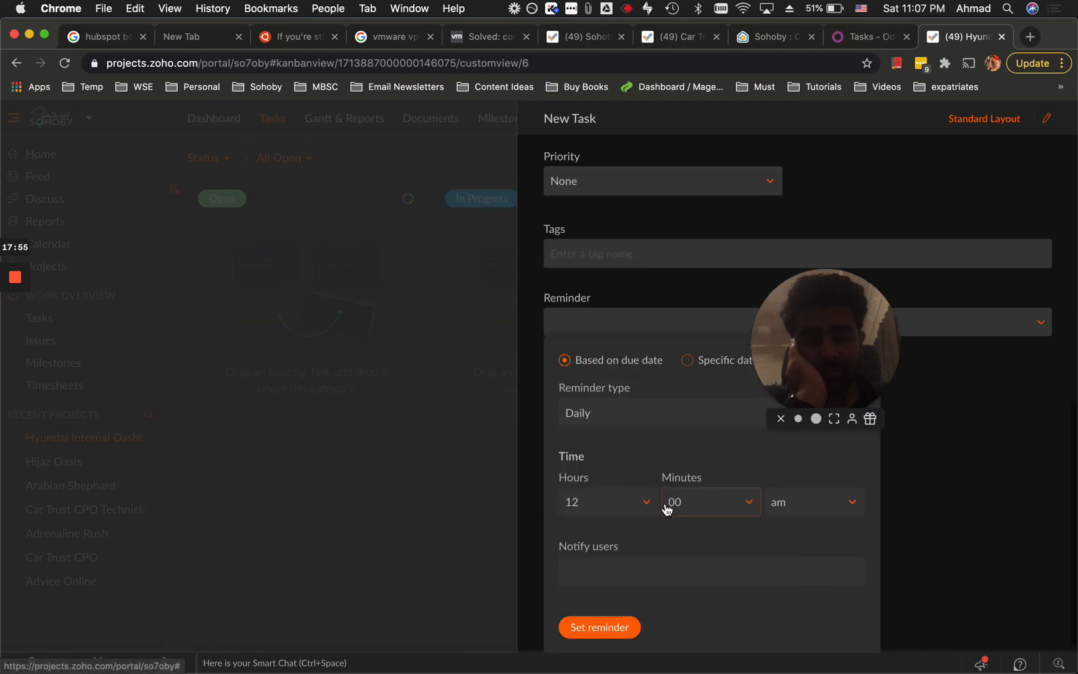
left_click_drag(890, 349, 899, 206)
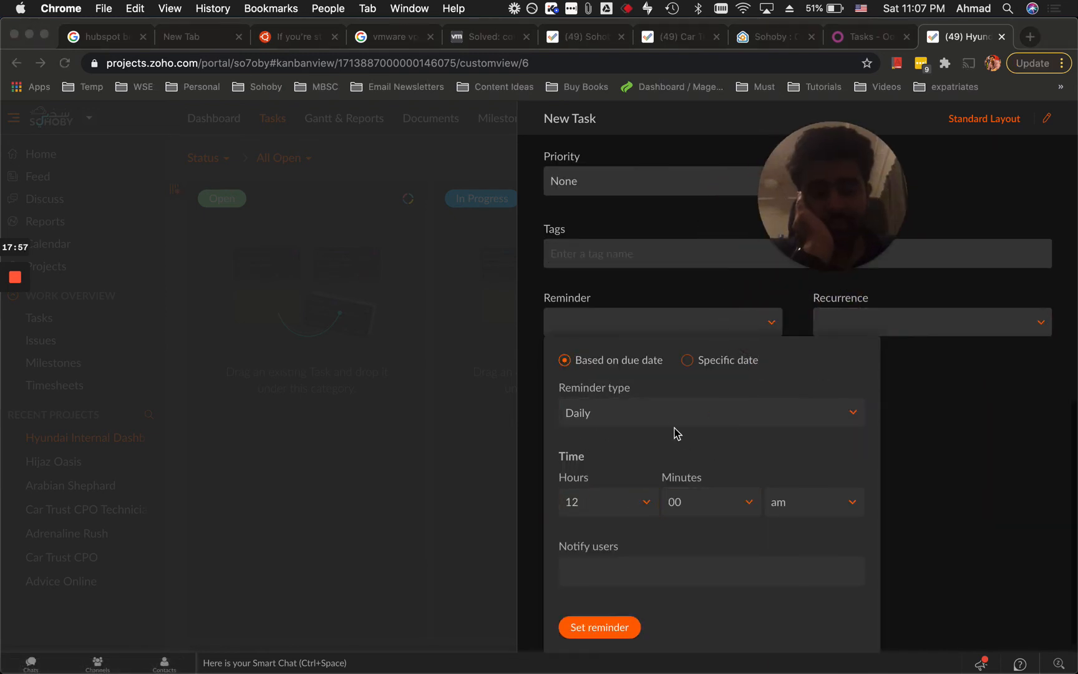
left_click(837, 515)
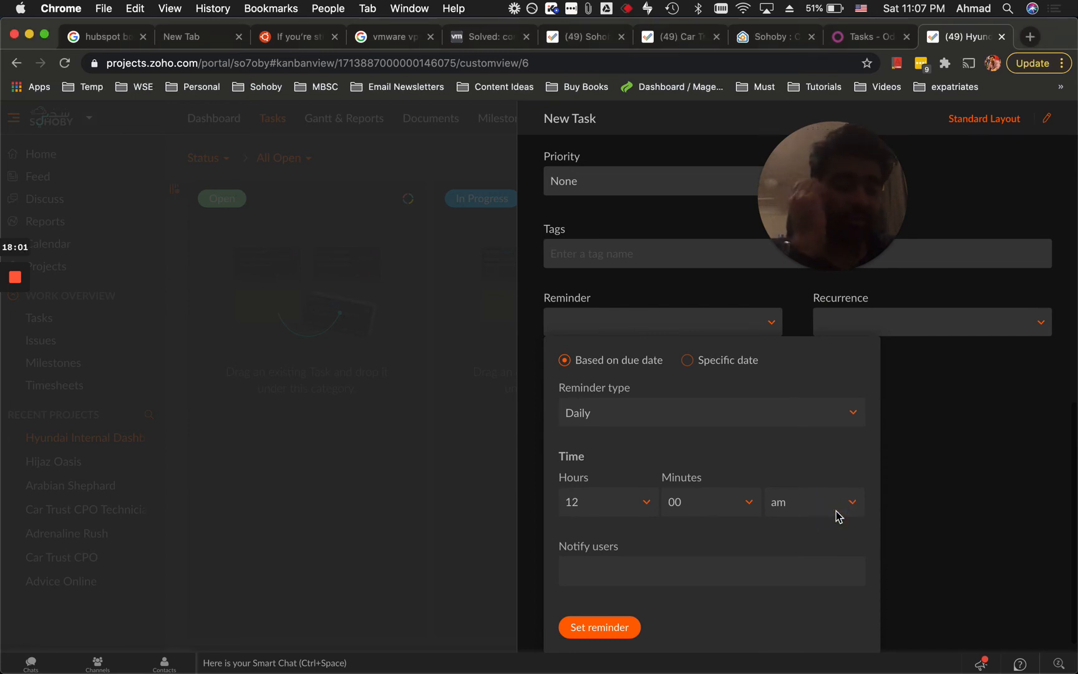
left_click(829, 514)
left_click(627, 516)
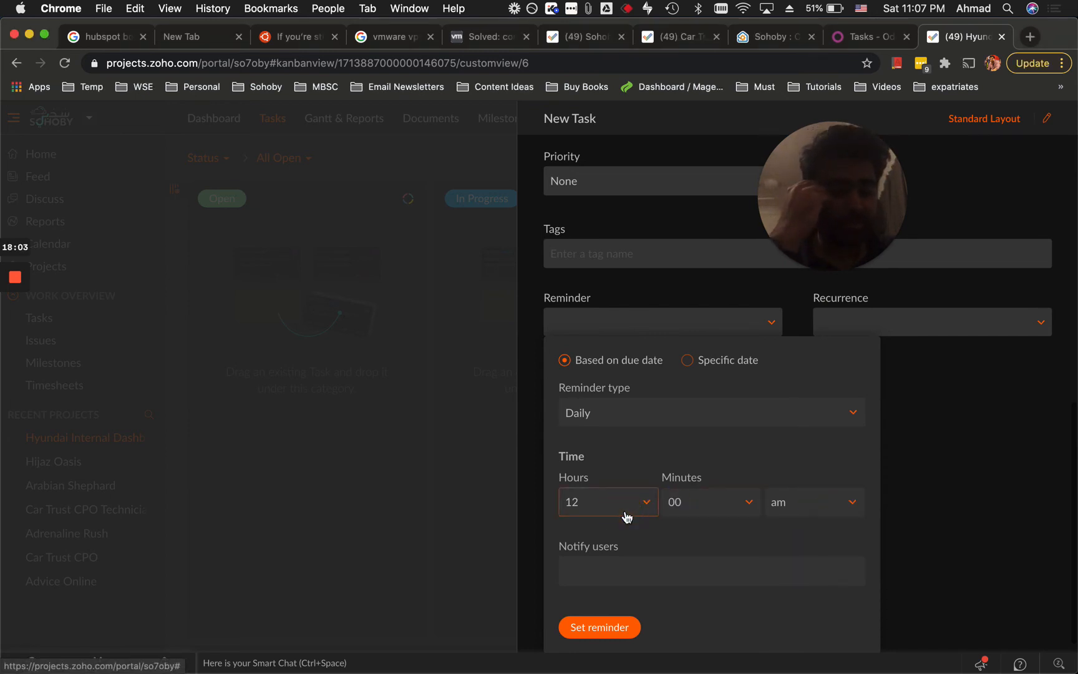
left_click(604, 434)
left_click(616, 580)
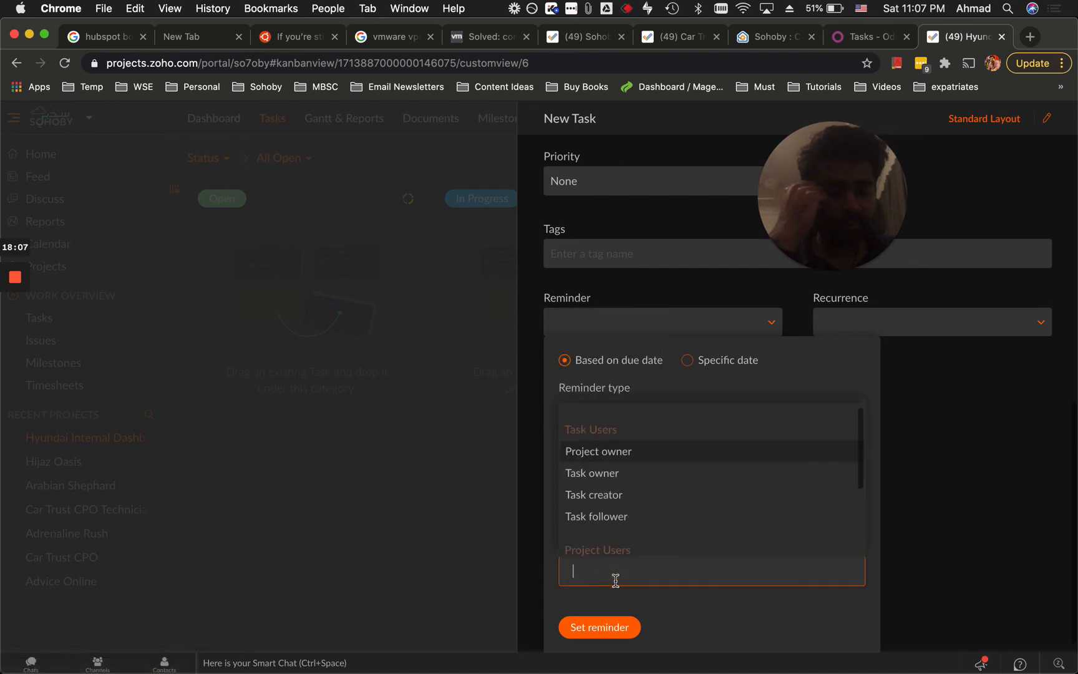
left_click(616, 480)
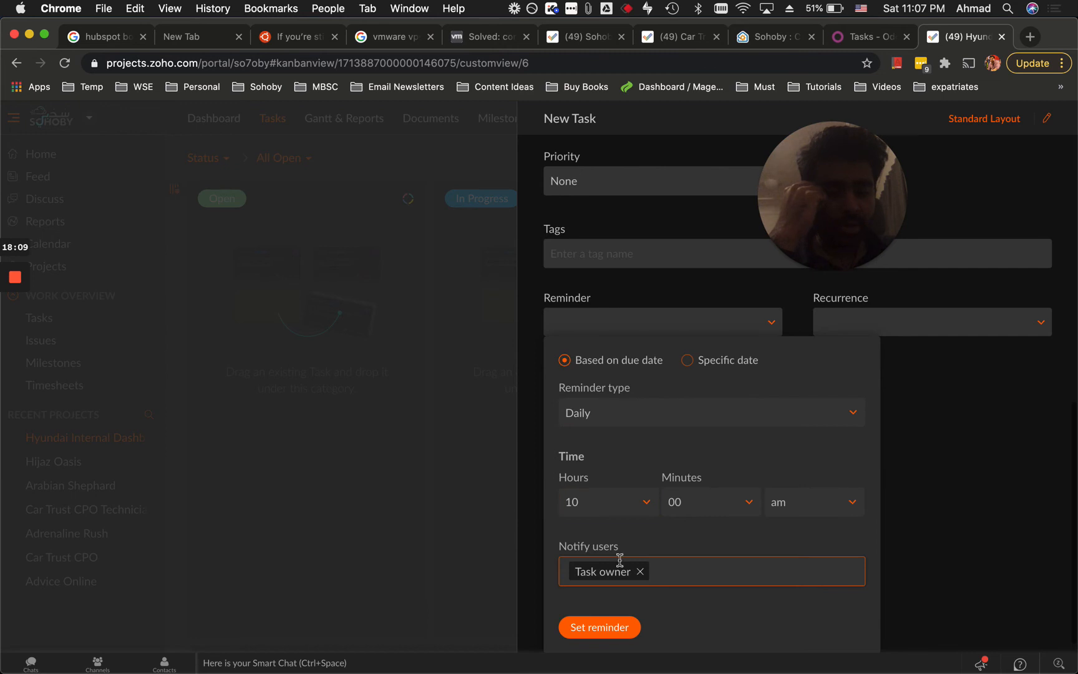
left_click(600, 628)
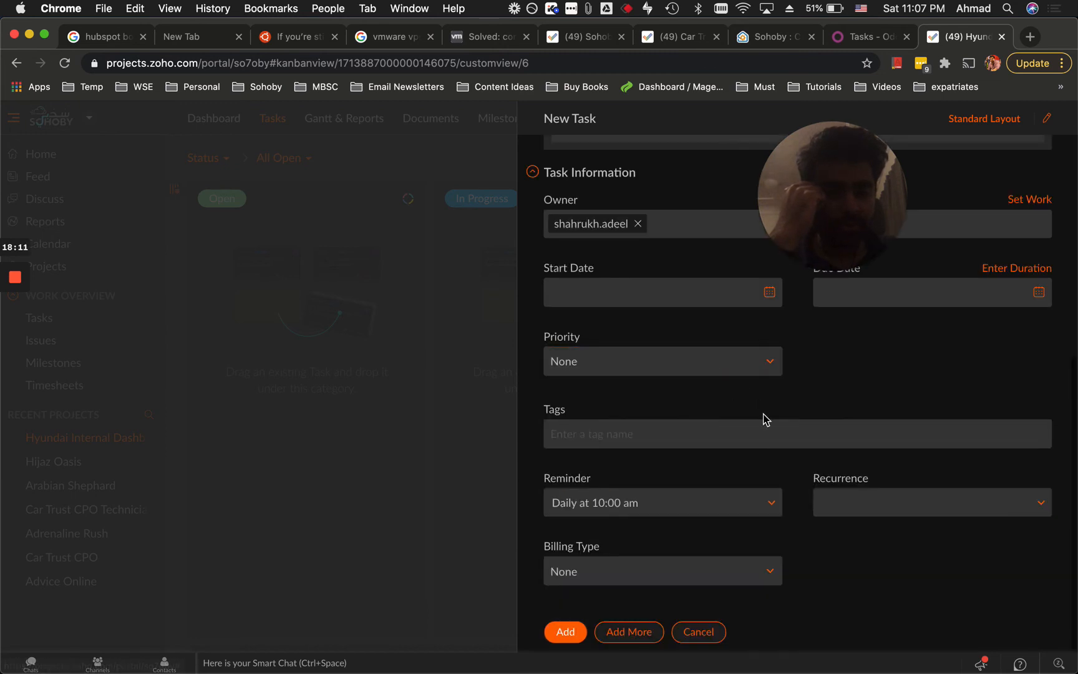
scroll(751, 470, "up", 4)
left_click(705, 406)
left_click(830, 403)
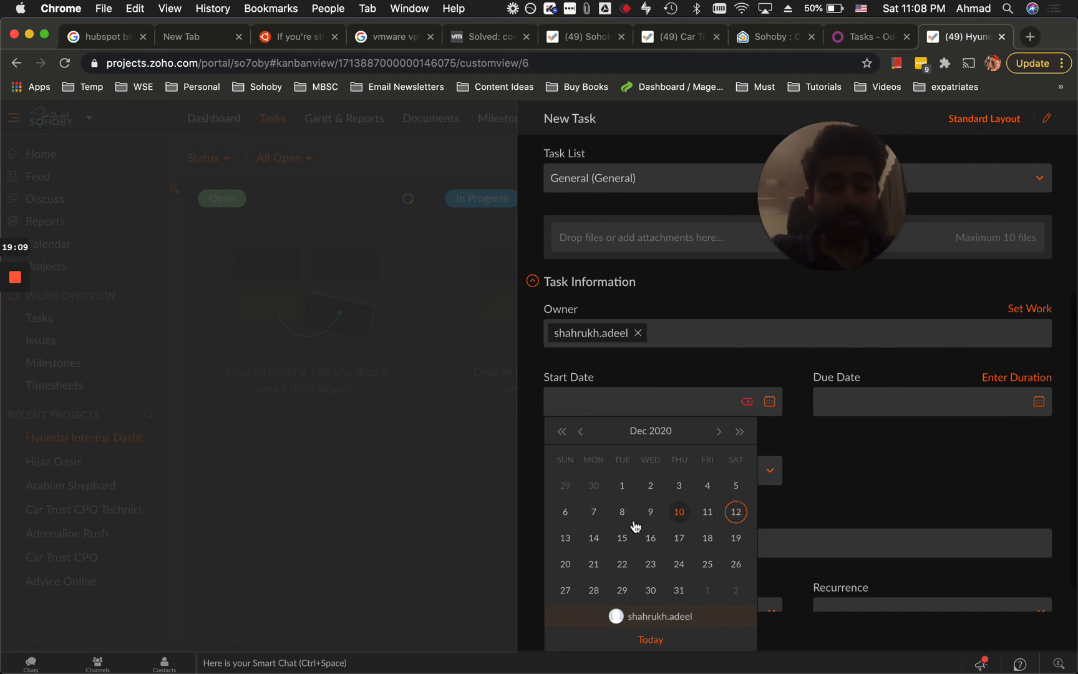
Set the sms integration task's start date to December 13 and due date to December 14.
left_click(565, 537)
left_click(861, 402)
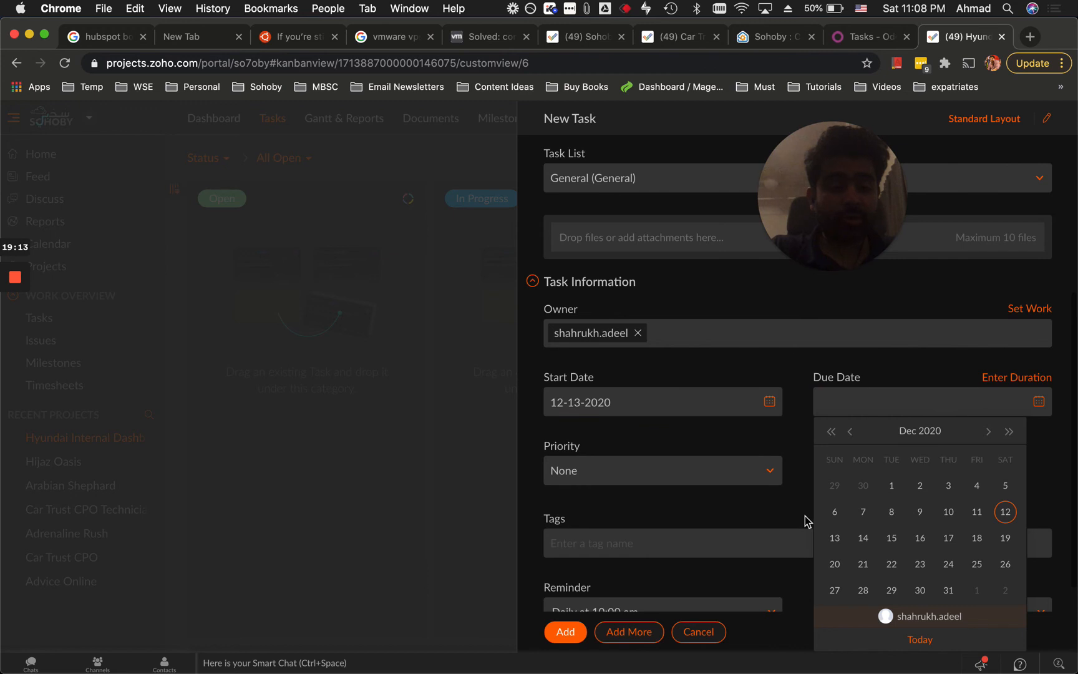
left_click(862, 537)
left_click(816, 452)
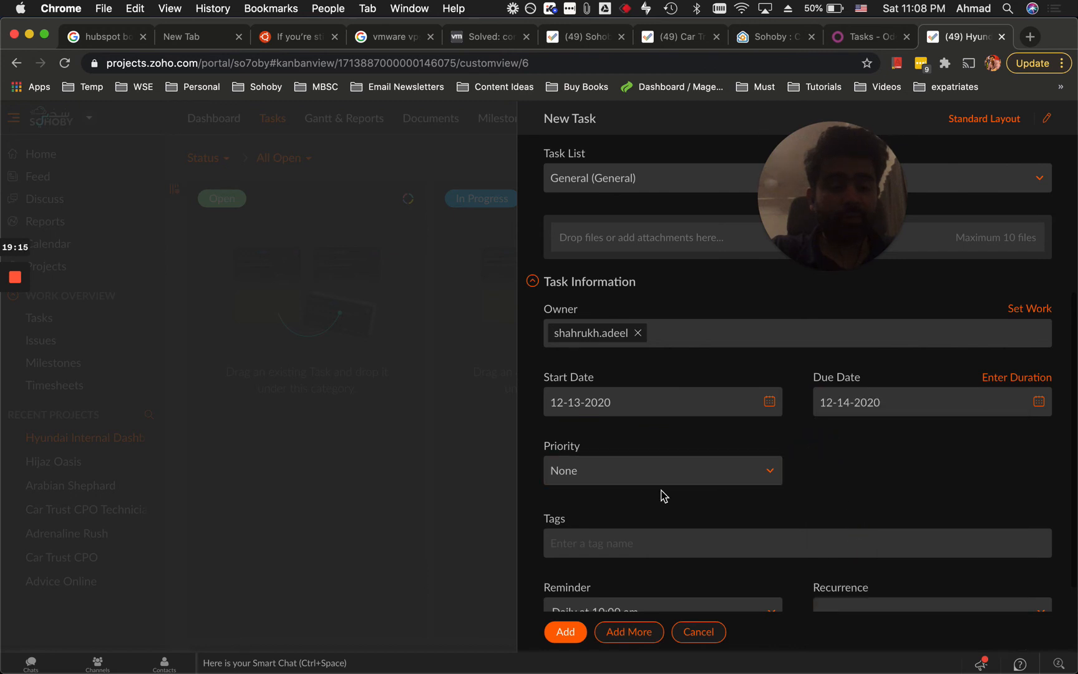
left_click(572, 632)
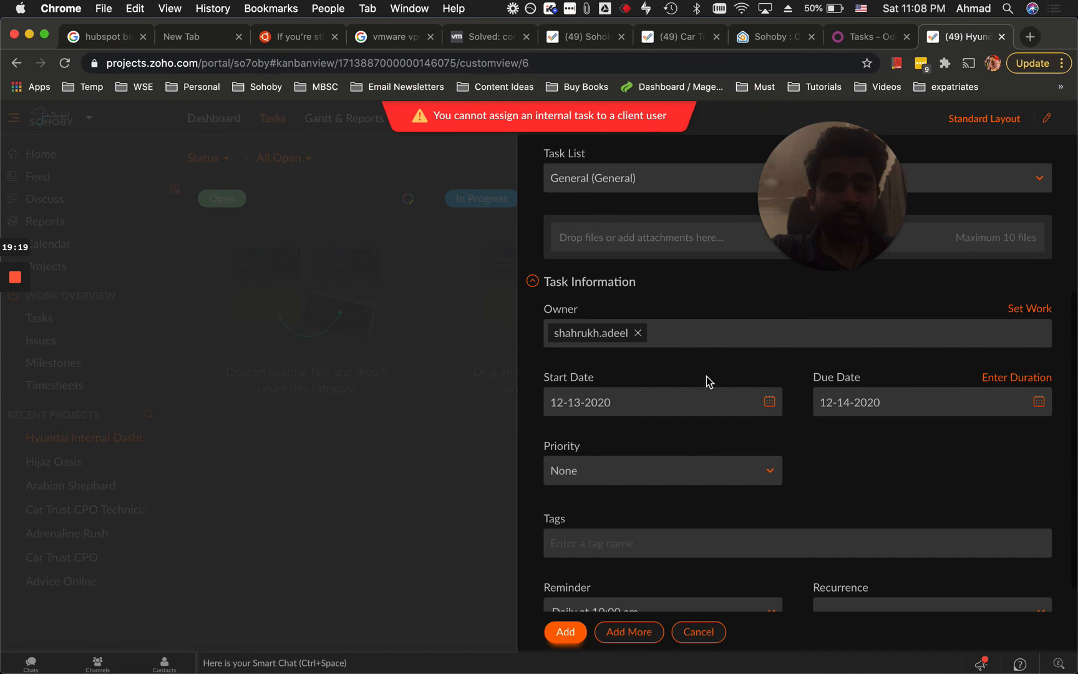
scroll(786, 421, "up", 5)
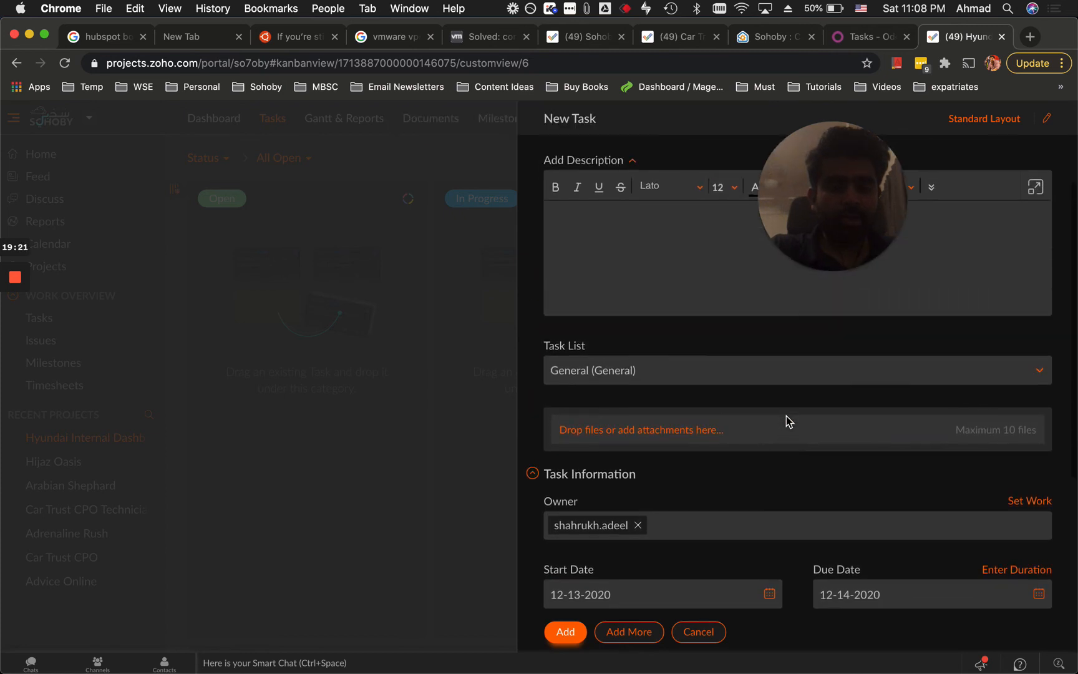
scroll(737, 564, "down", 1)
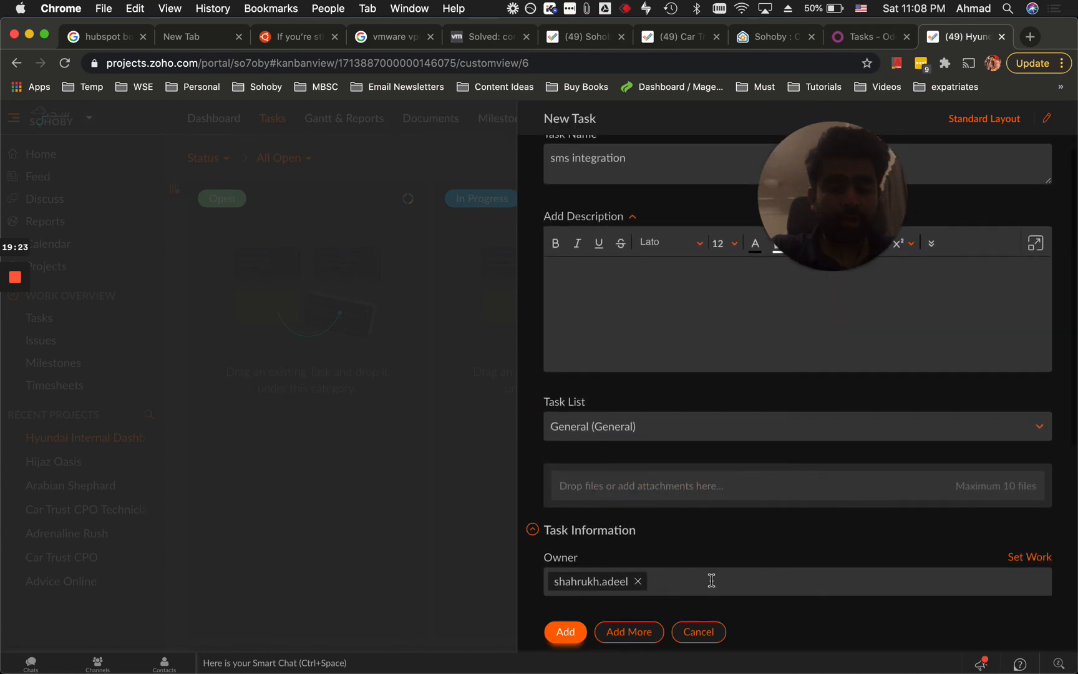
scroll(713, 583, "up", 1)
Assign the task to the external General list, save it, and open its details.
left_click(667, 448)
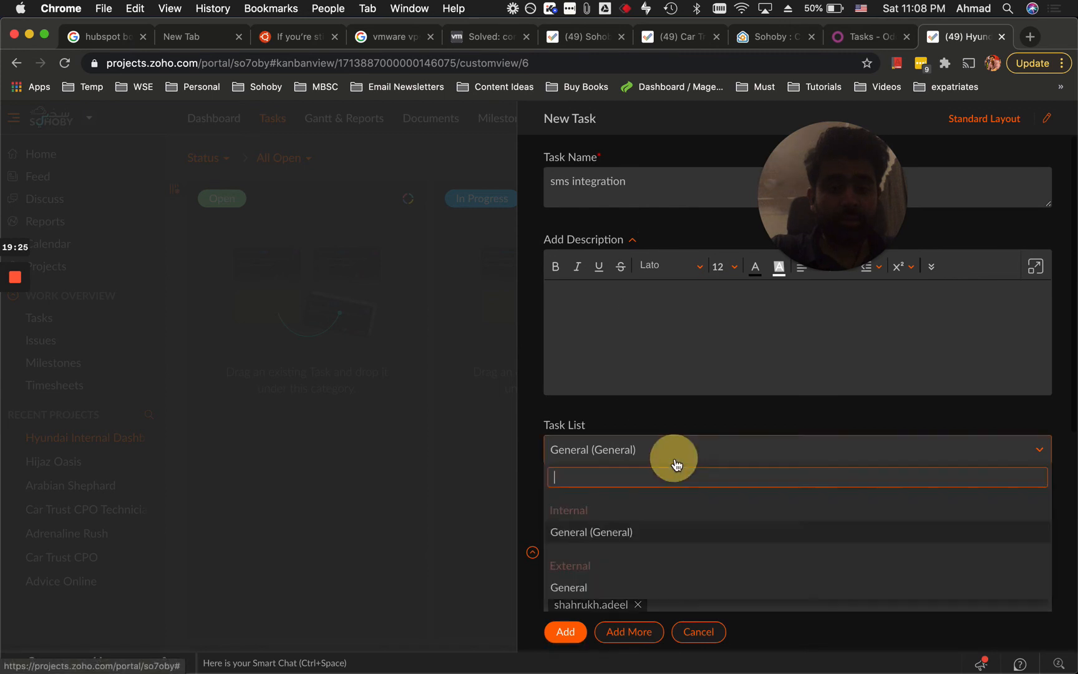
left_click(573, 588)
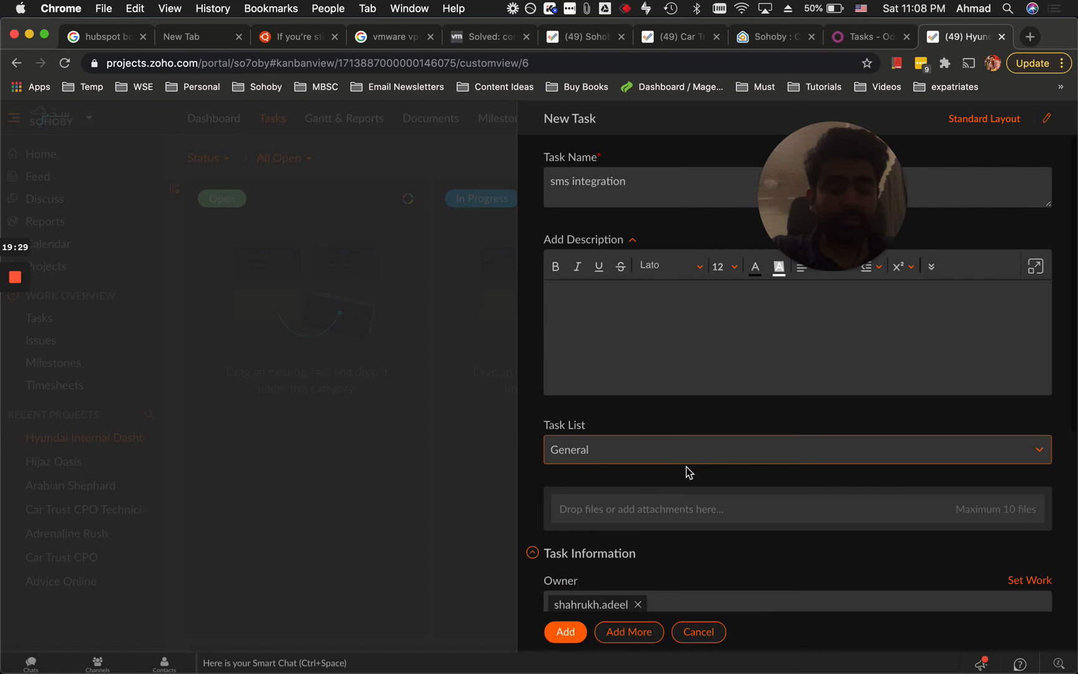
scroll(686, 469, "down", 2)
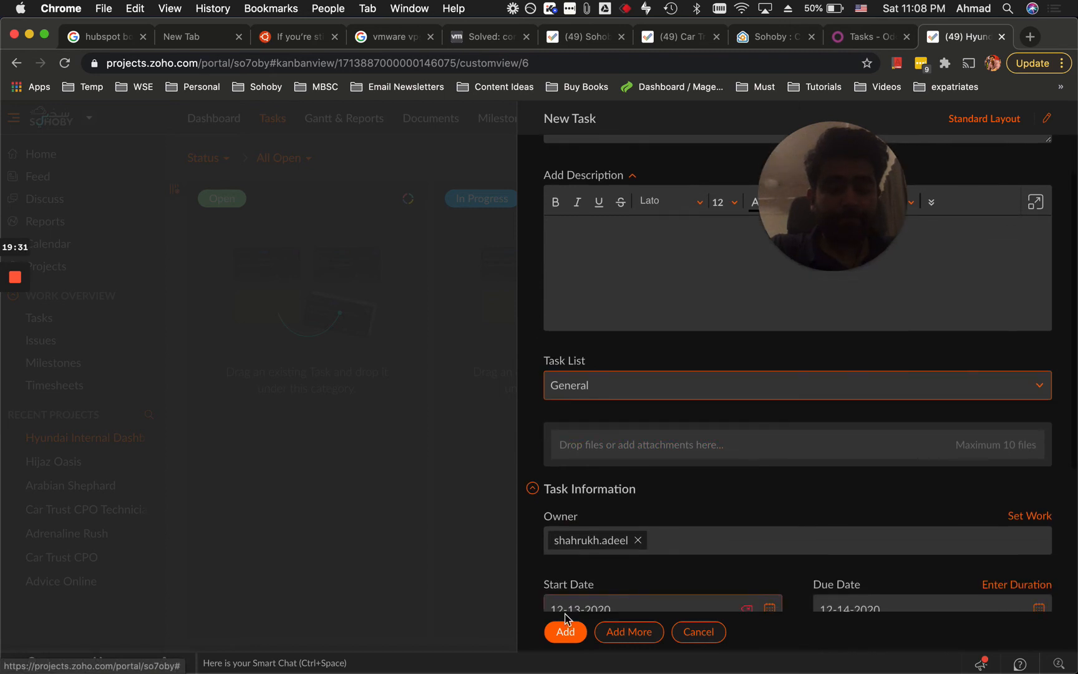
left_click(565, 632)
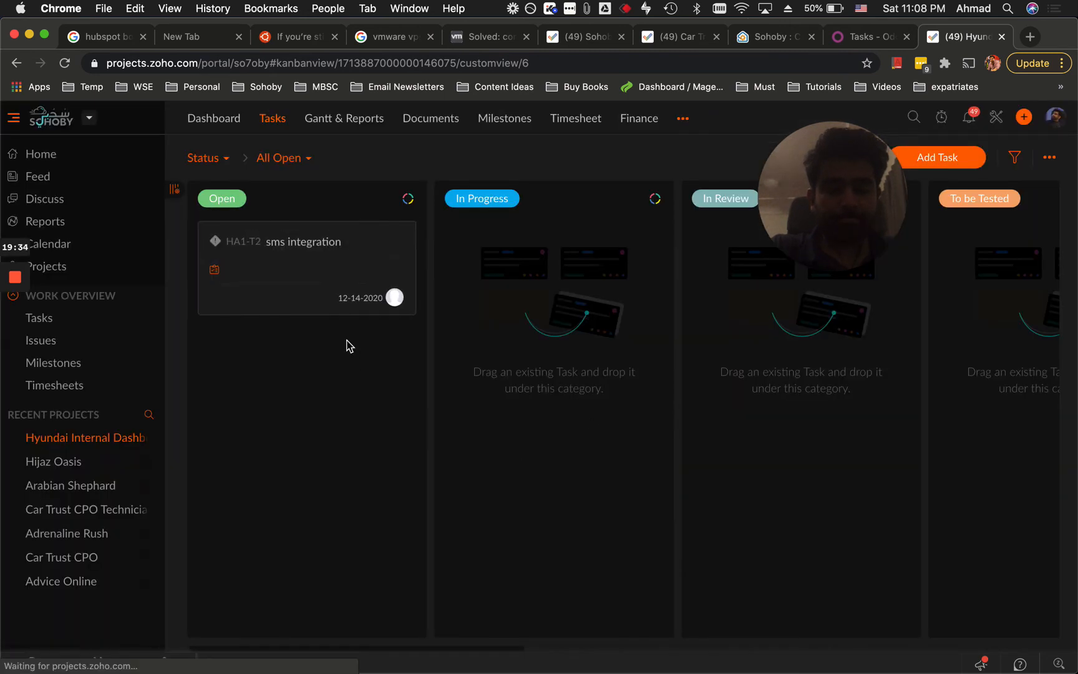
left_click(359, 301)
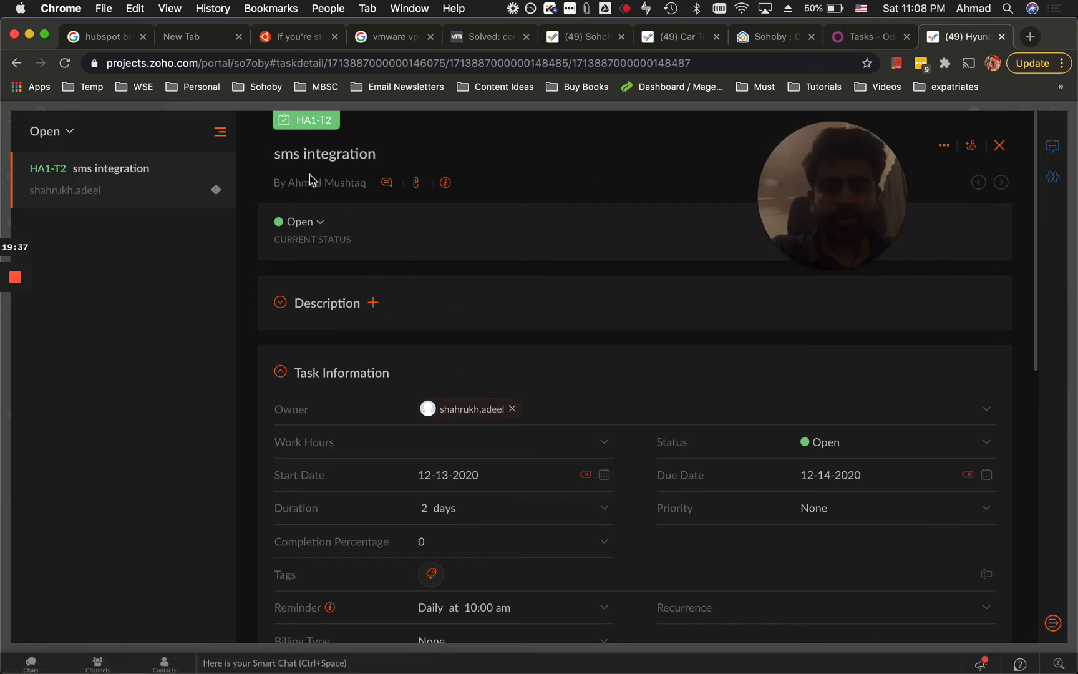
left_click(412, 416)
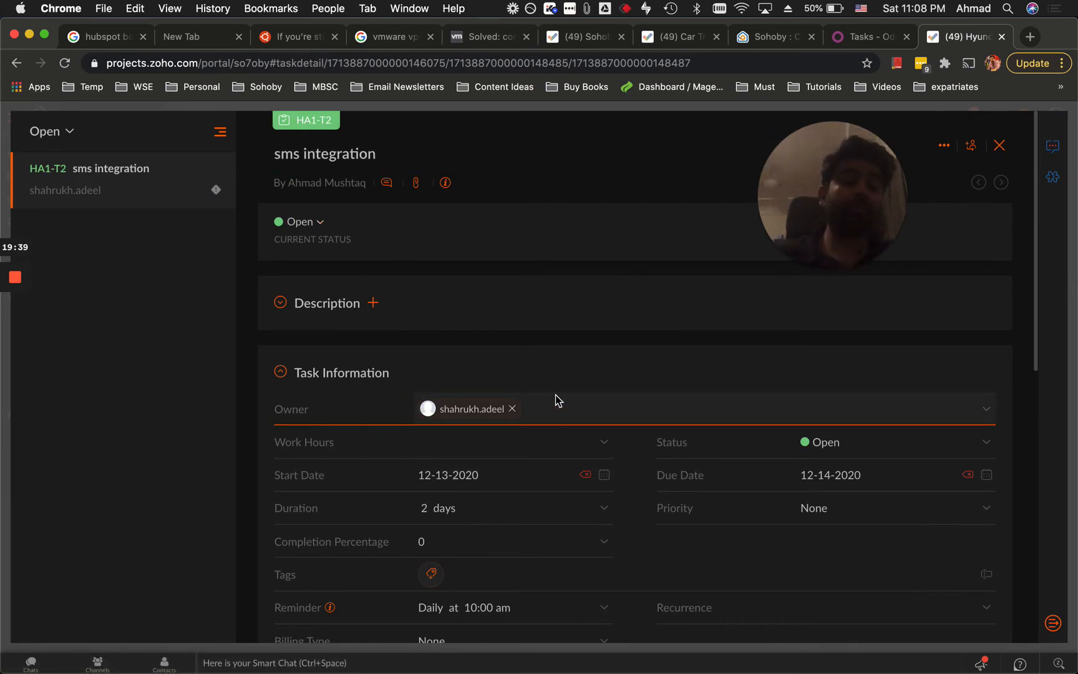
left_click(1000, 148)
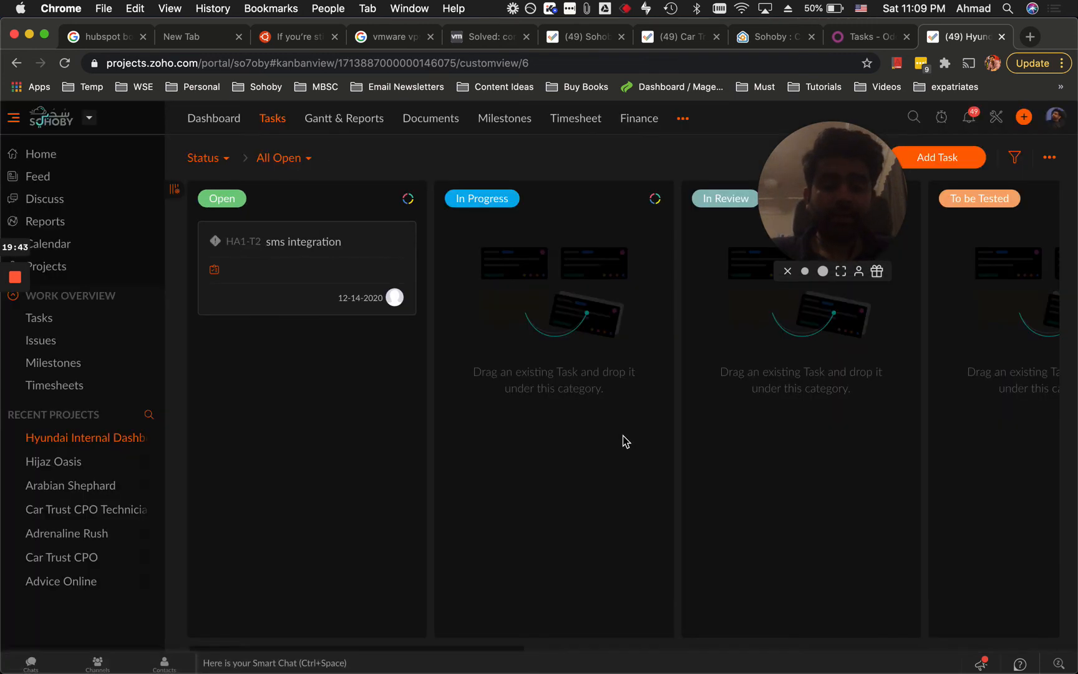
scroll(625, 441, "right", 7)
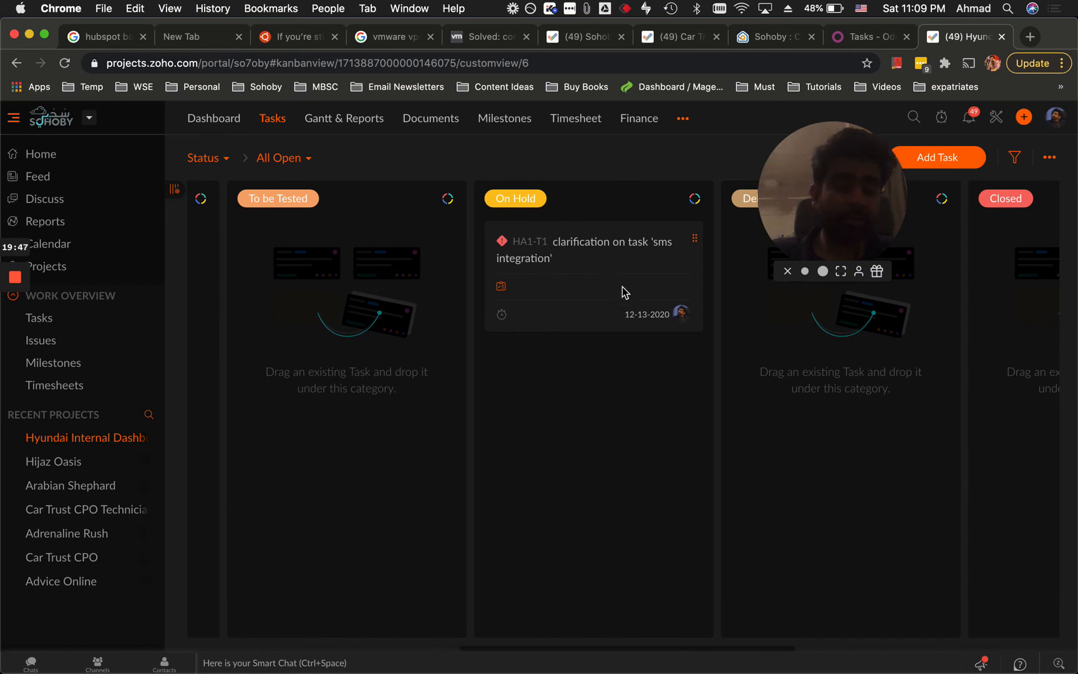
scroll(623, 345, "left", 8)
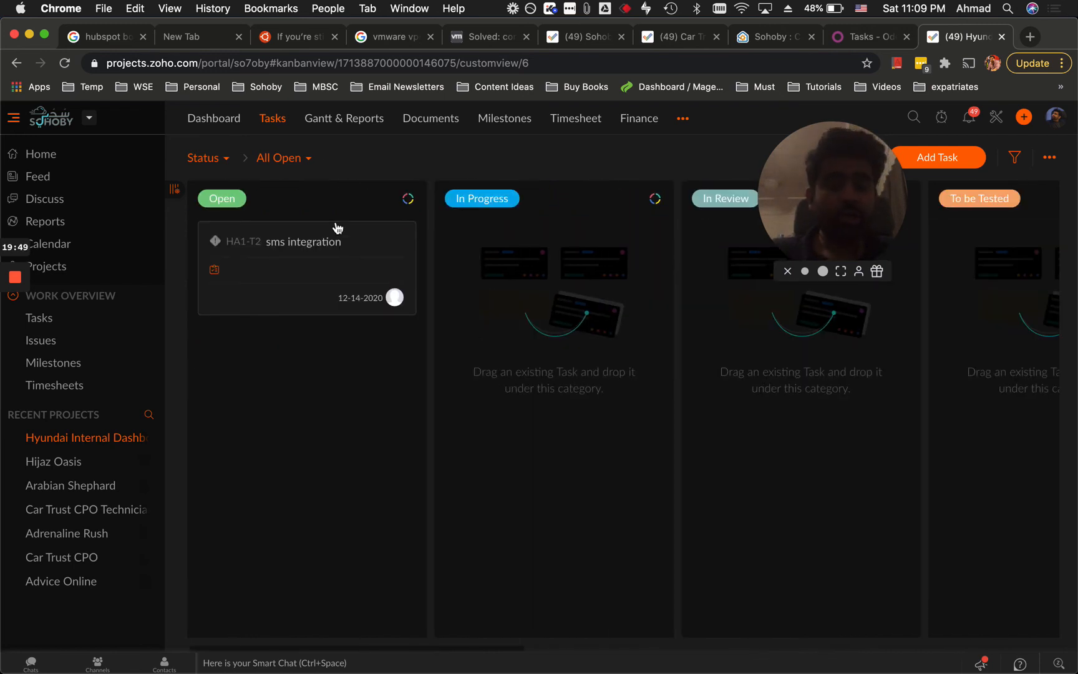
scroll(597, 433, "right", 8)
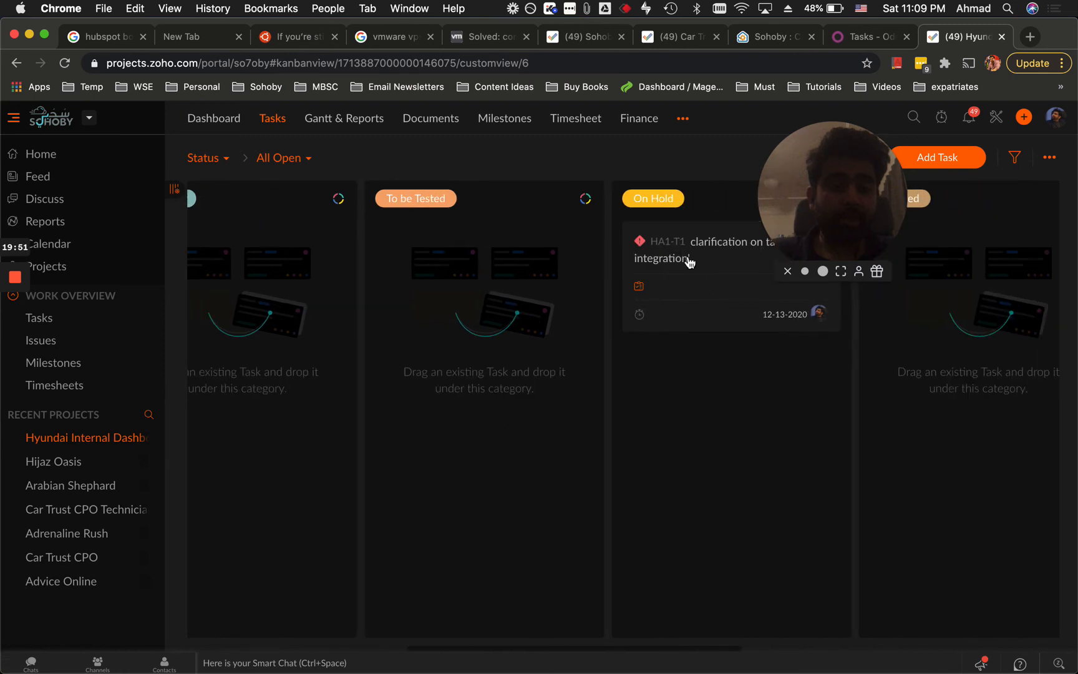
scroll(700, 377, "left", 8)
left_click(308, 243)
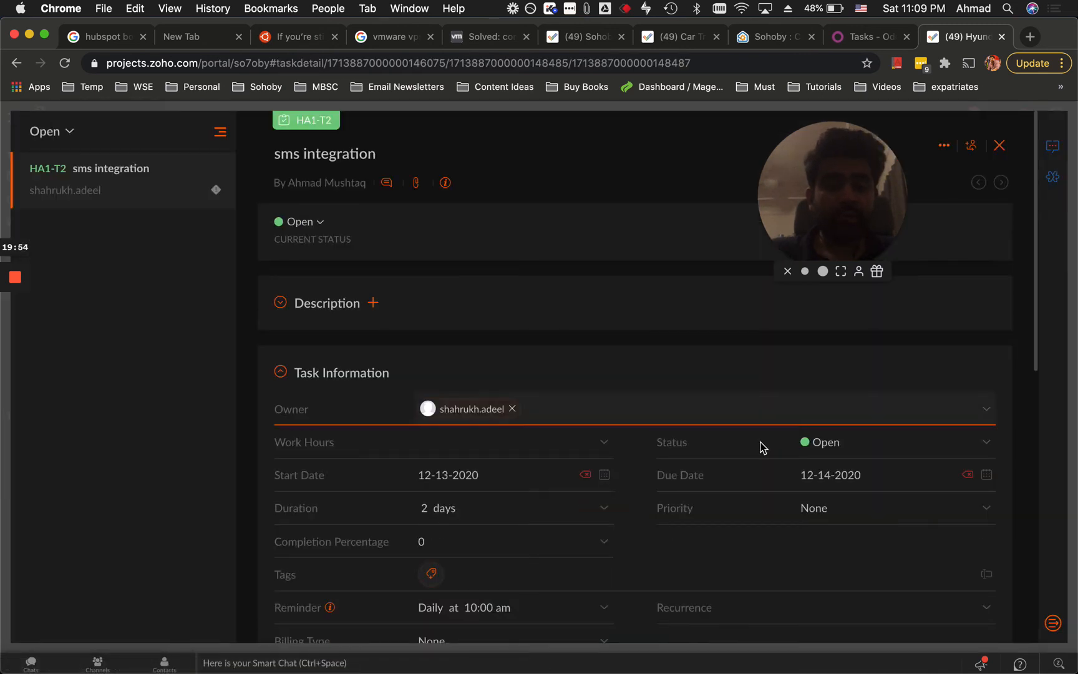
Select the sms integration task row in the dependency Gantt view.
scroll(512, 392, "down", 8)
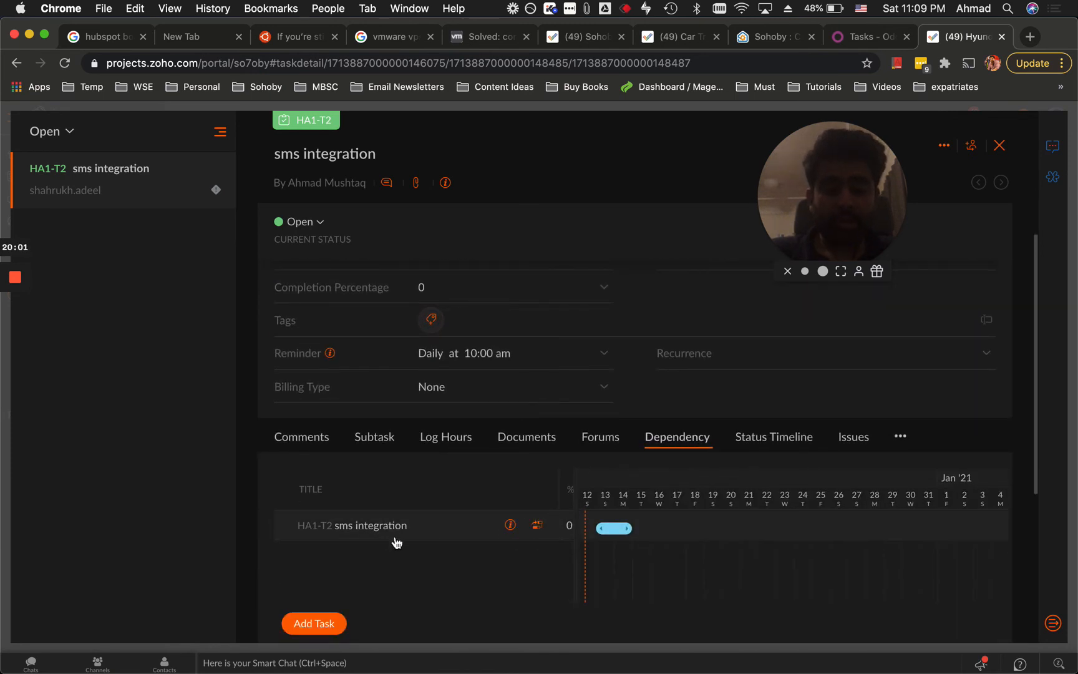
scroll(508, 449, "up", 8)
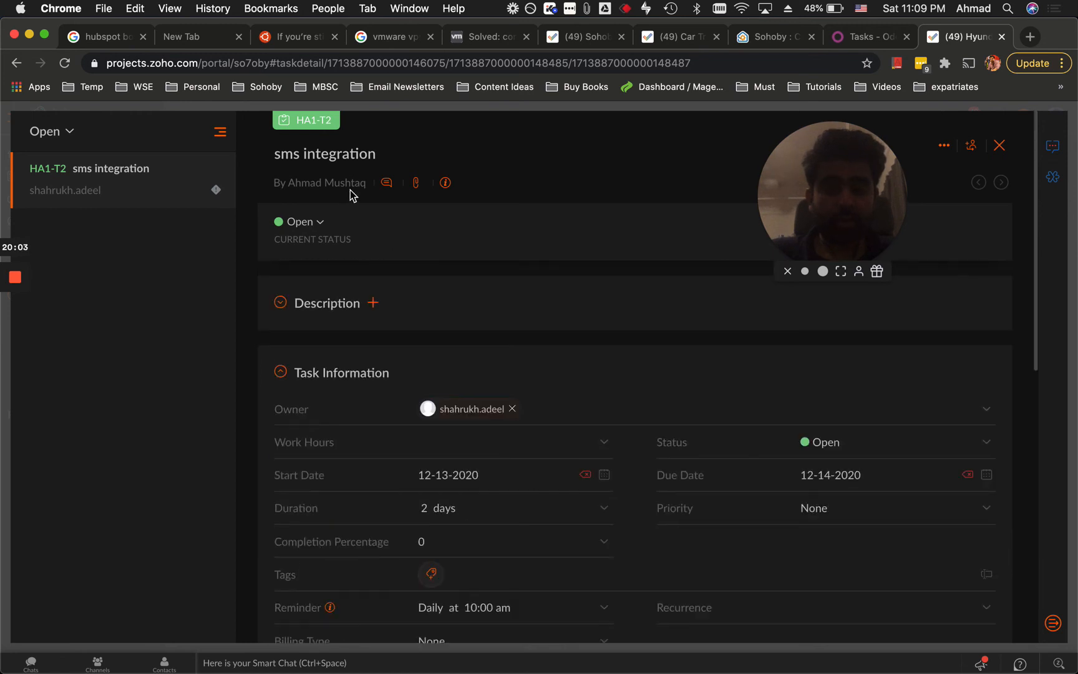
scroll(504, 481, "down", 8)
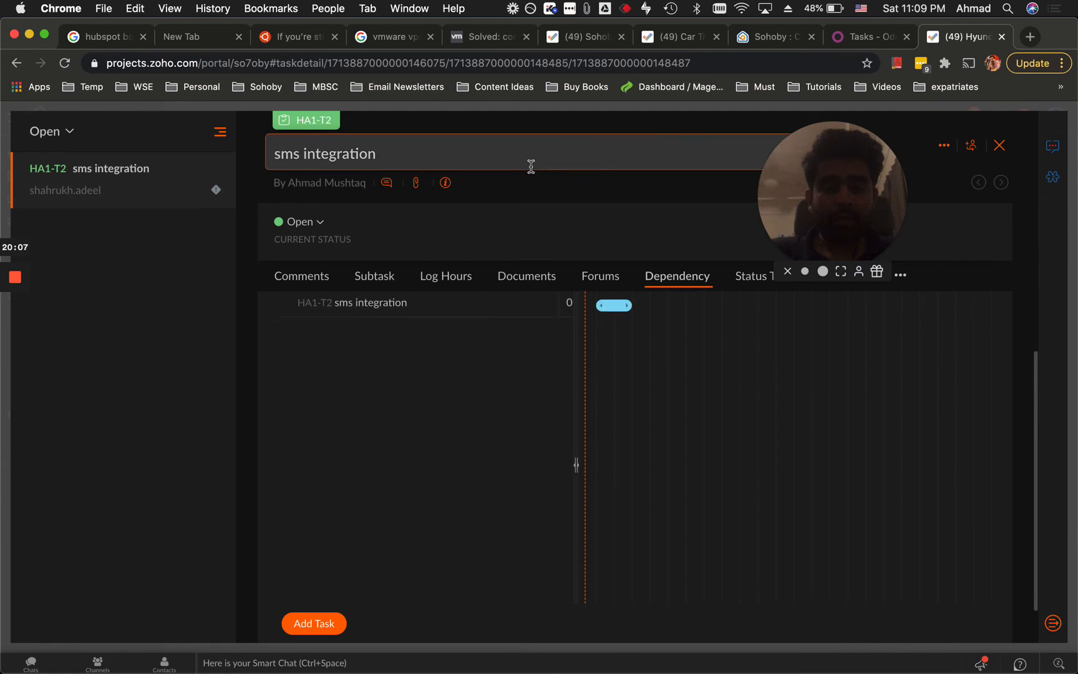
mouse_move(421, 314)
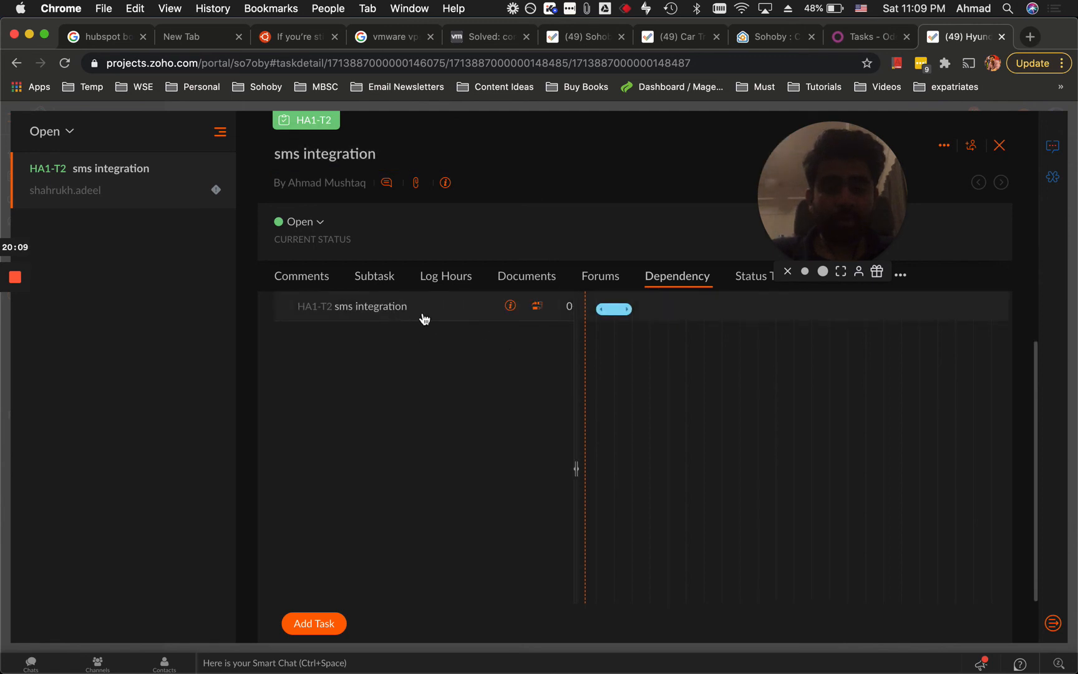
left_click(542, 312)
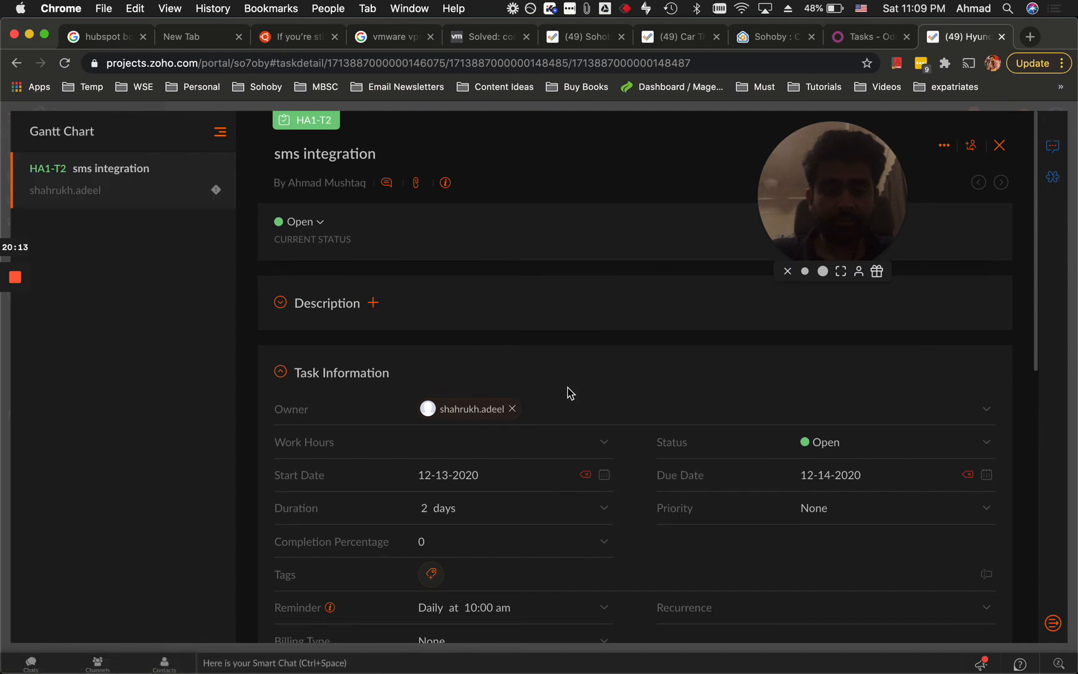
scroll(568, 392, "down", 5)
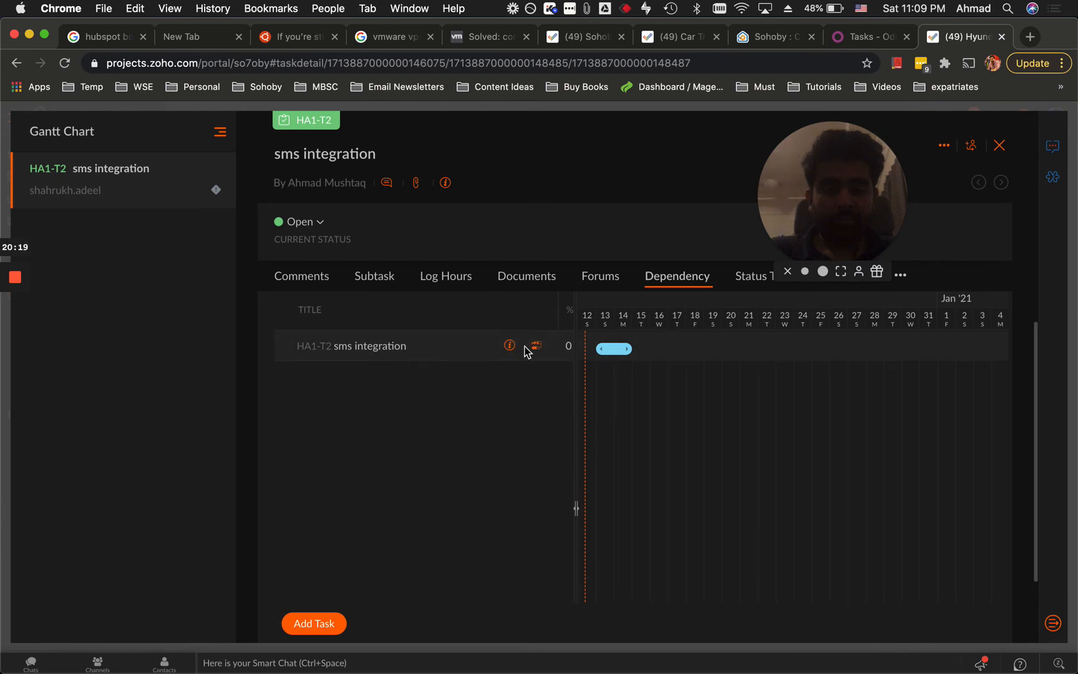
Set HA1-T1 clarification task (searched 'clar' in Hyundai Internal Dashboard) as sms integration's predecessor.
left_click(510, 347)
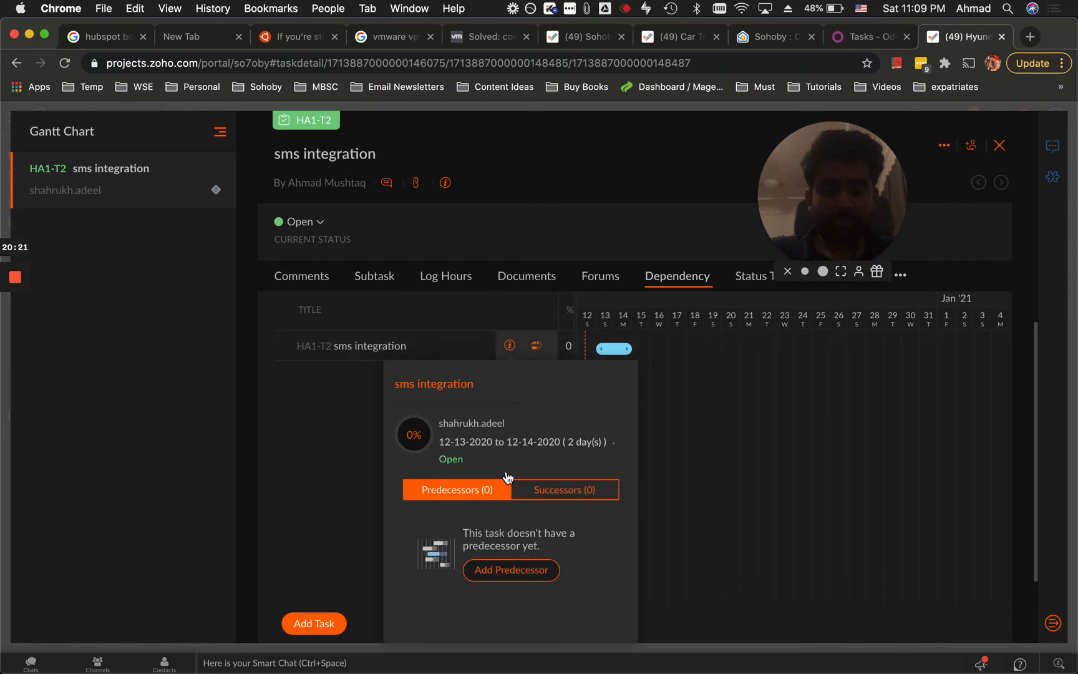
left_click(374, 399)
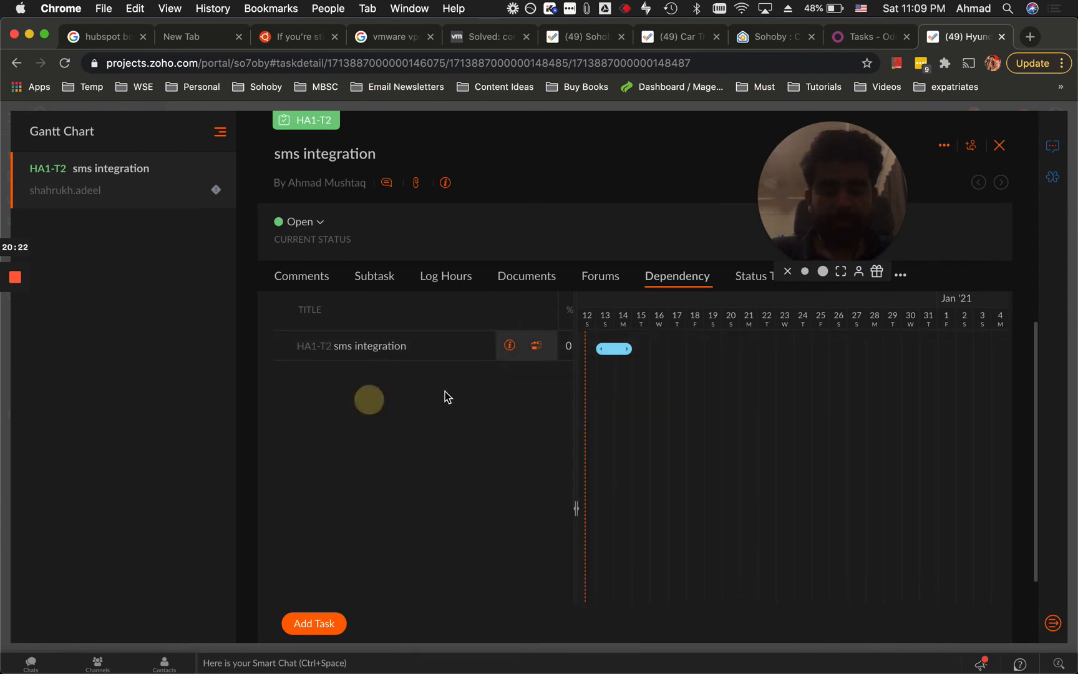
left_click(510, 347)
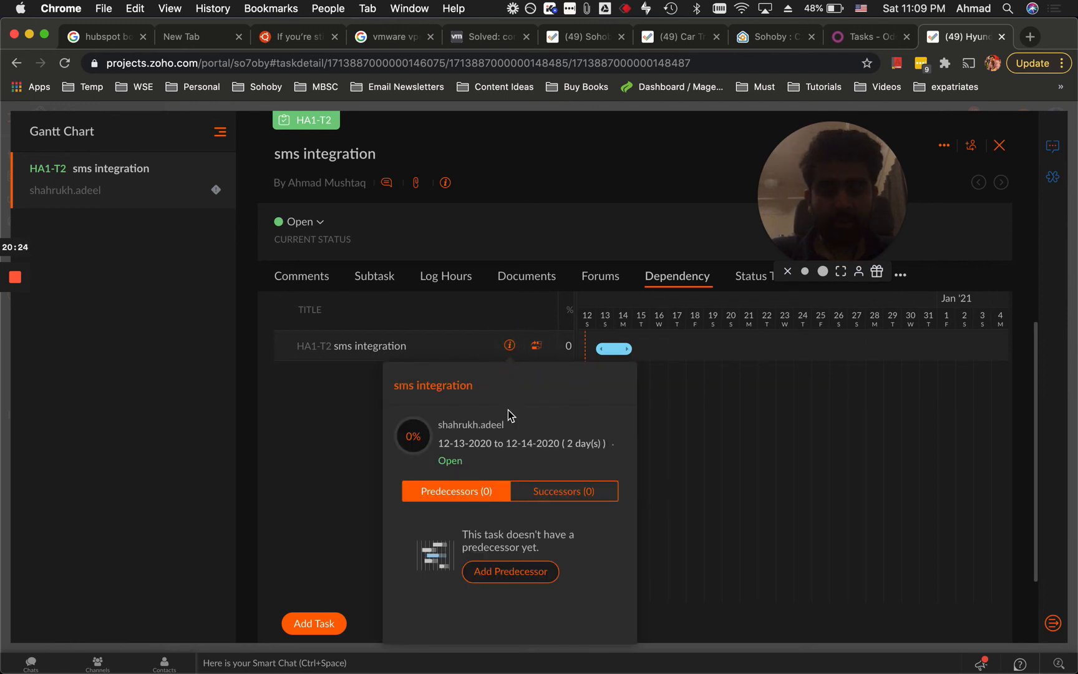
left_click(538, 583)
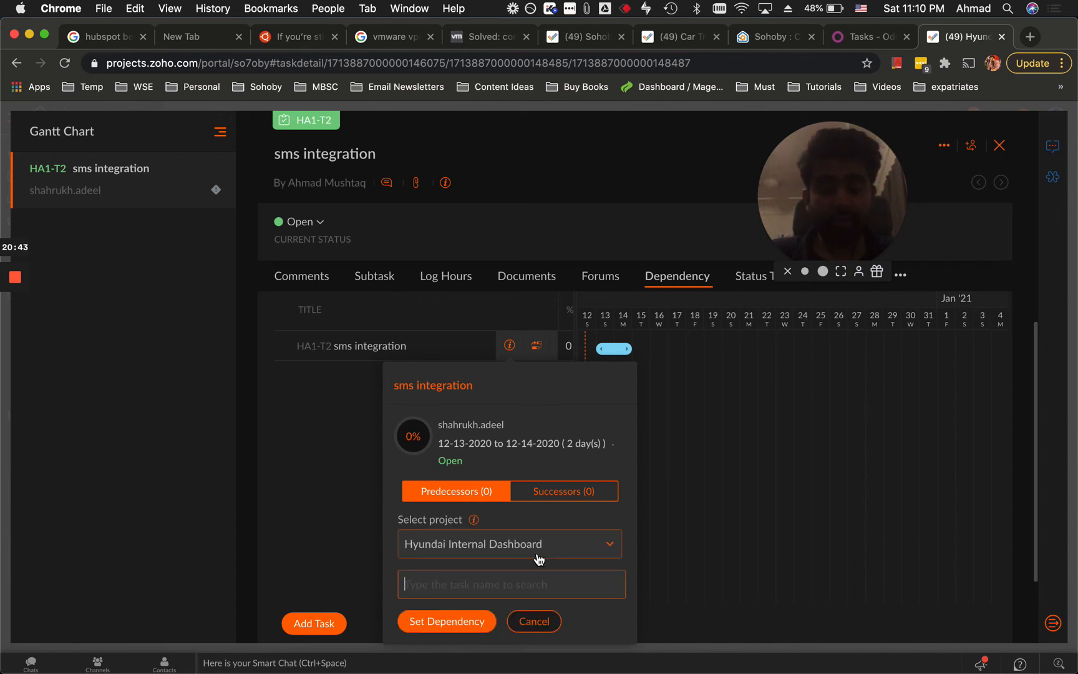
left_click(596, 546)
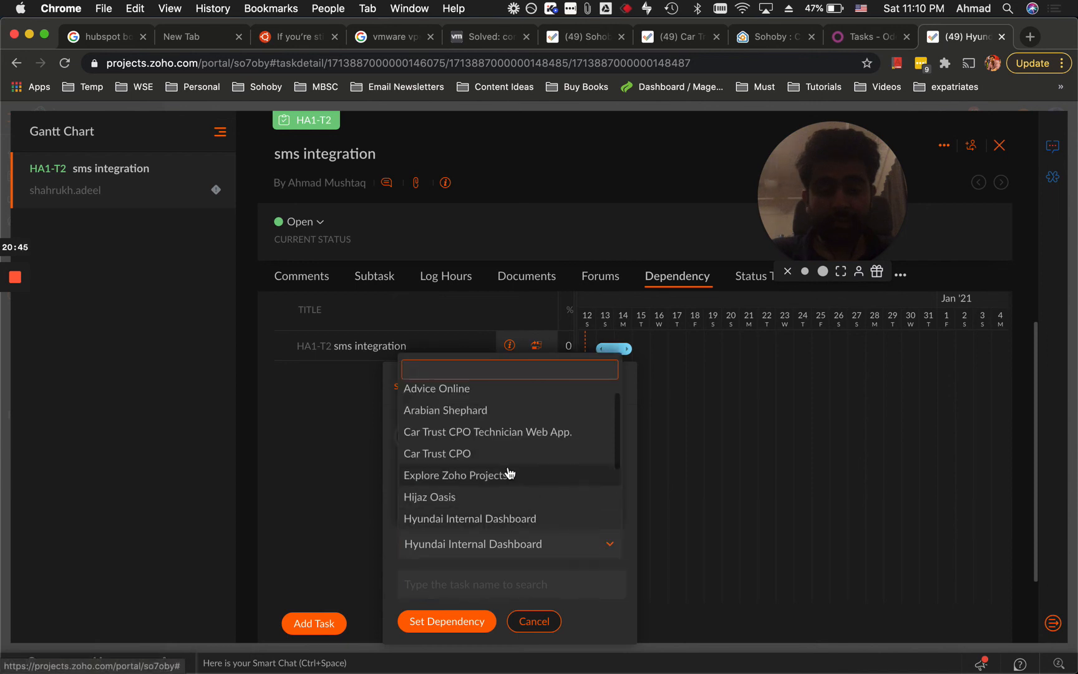
left_click(567, 563)
left_click(529, 586)
type("clar")
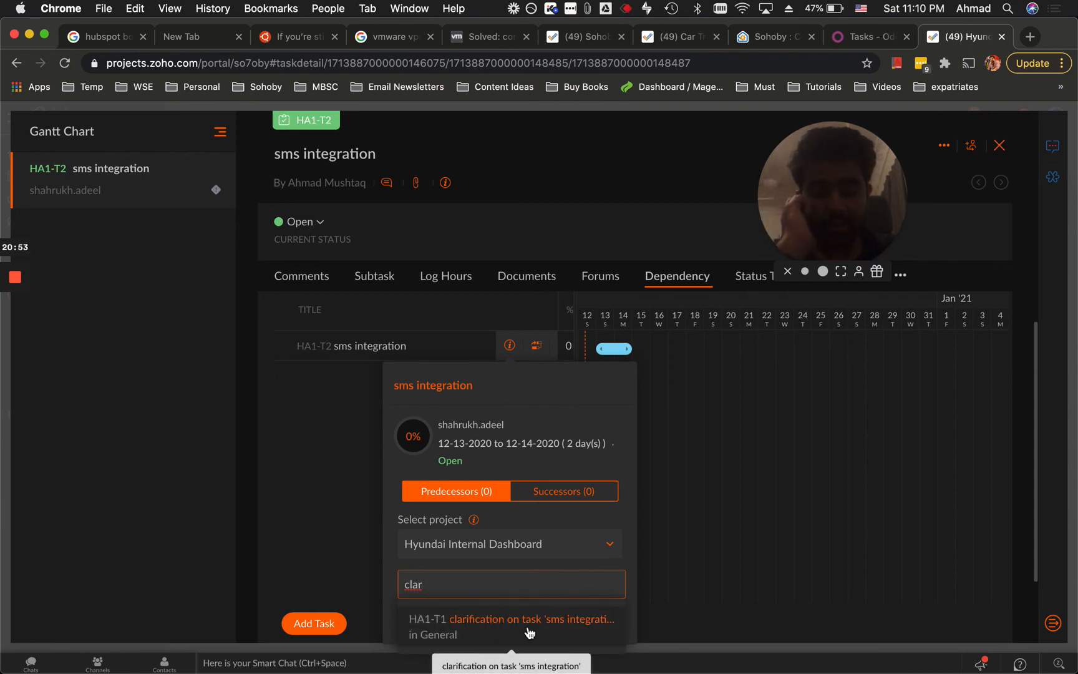
left_click(515, 633)
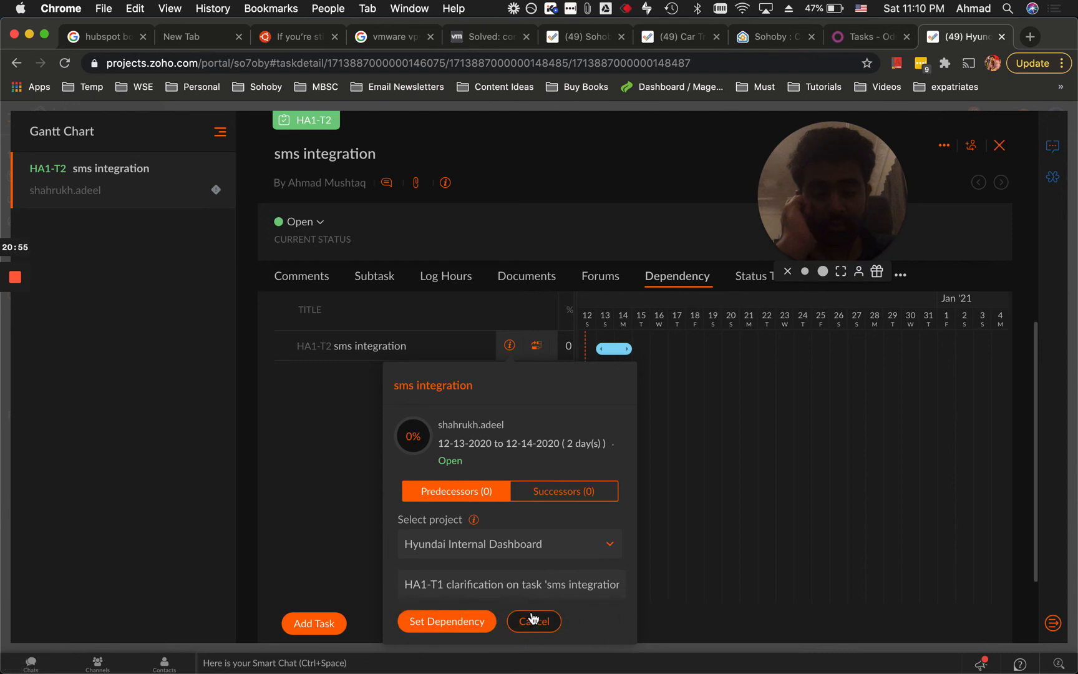
left_click(460, 631)
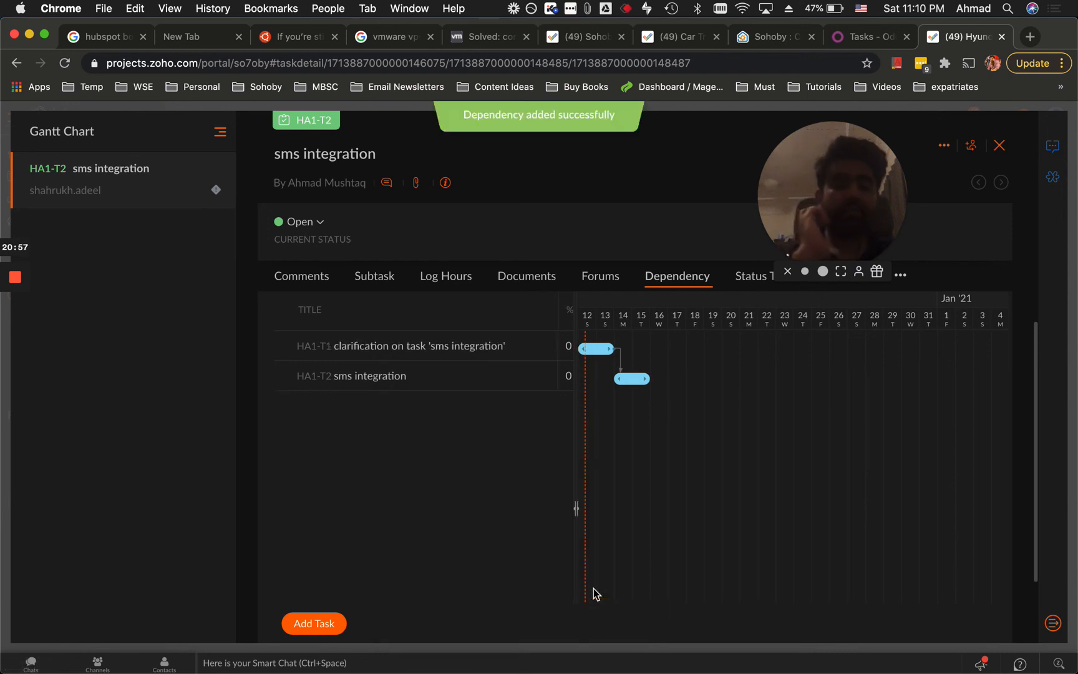
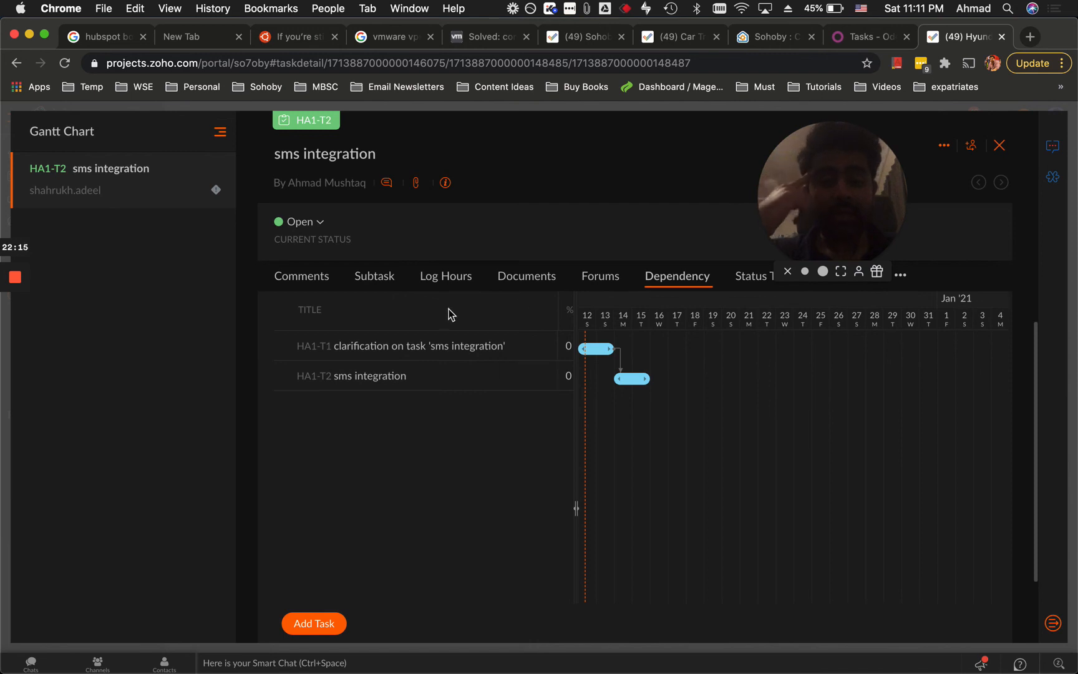
Close the sms integration task panel to get back to the Tasks Kanban board.
left_click_drag(806, 240, 750, 222)
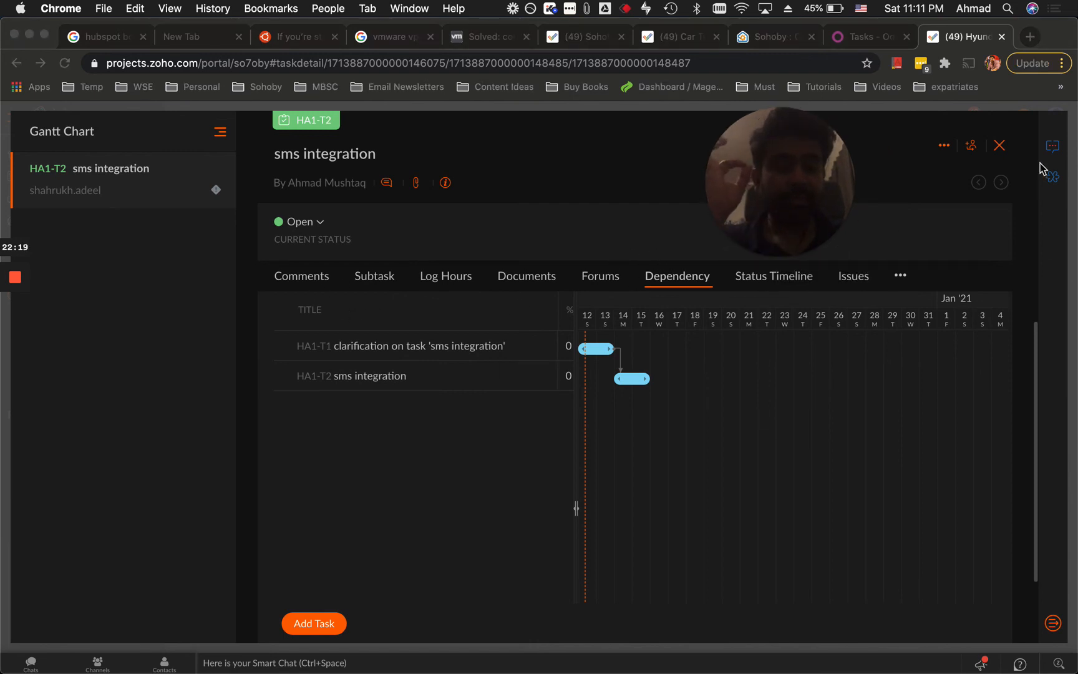
left_click(999, 147)
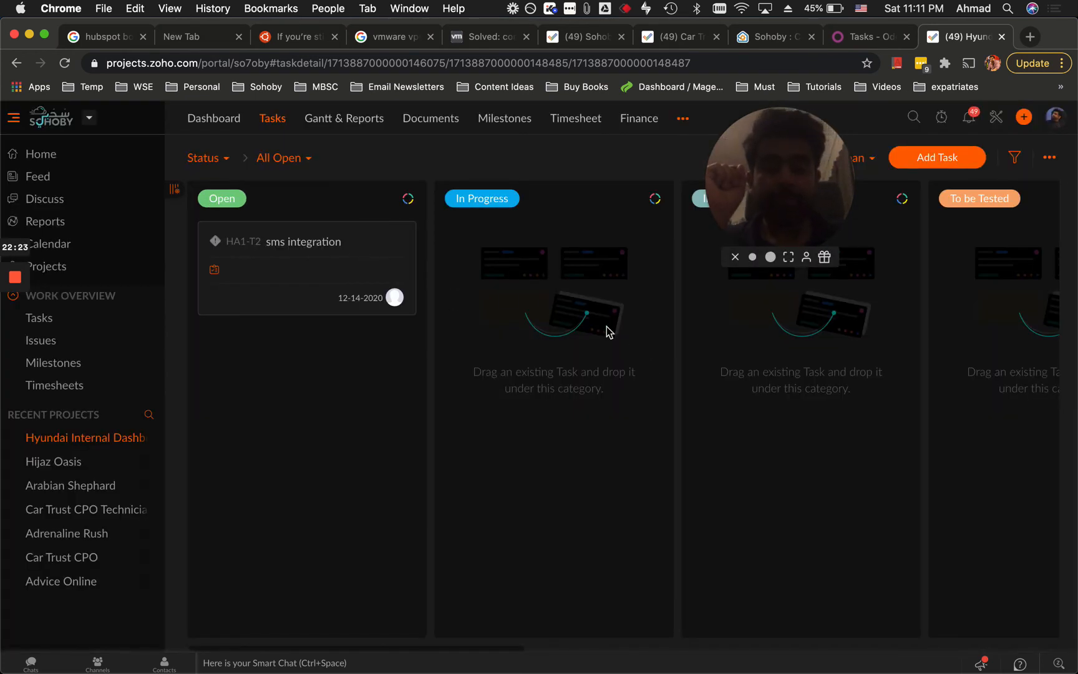
Move the sms integration card from Open into the On Hold column.
left_click_drag(803, 201, 680, 241)
scroll(811, 377, "right", 6)
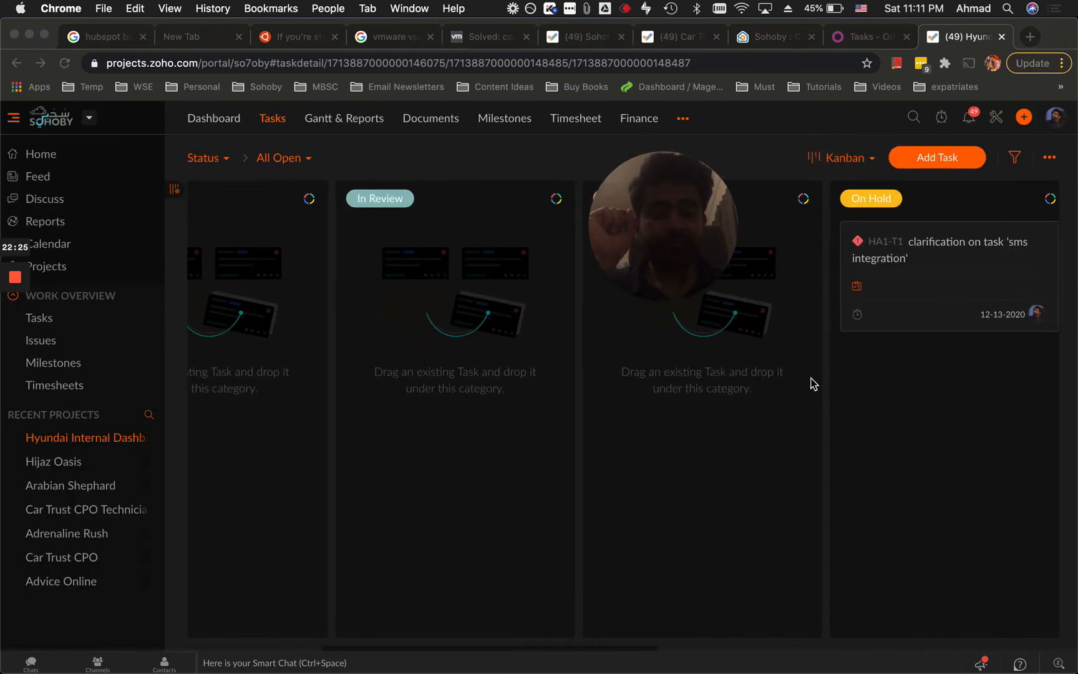
scroll(811, 380, "left", 6)
left_click(415, 264)
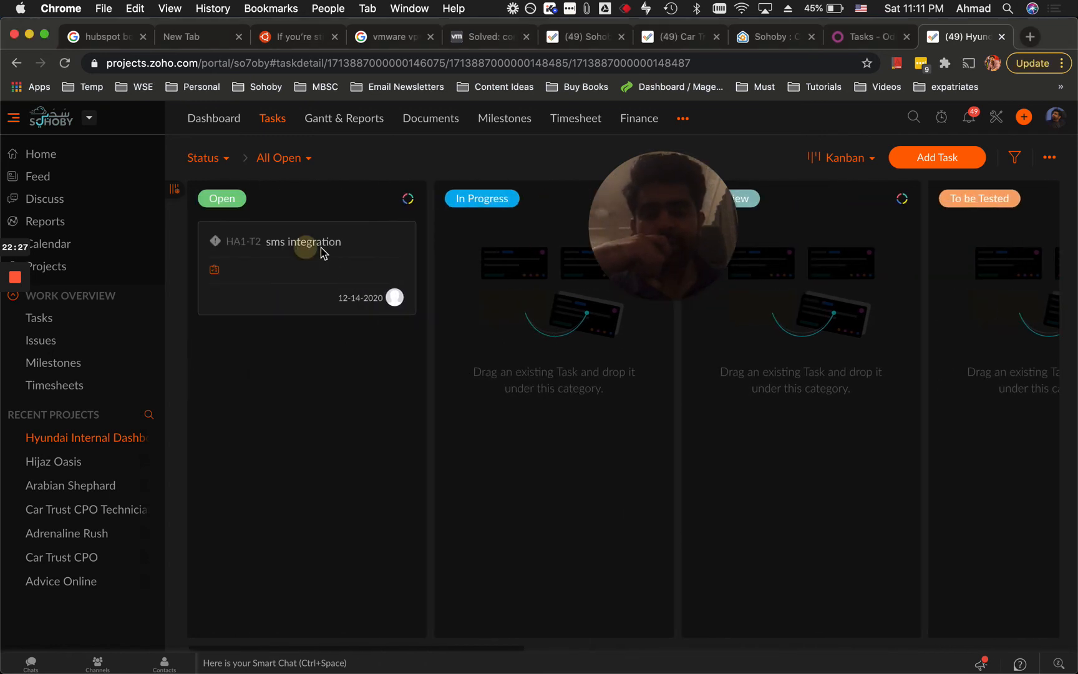
left_click_drag(440, 262, 943, 385)
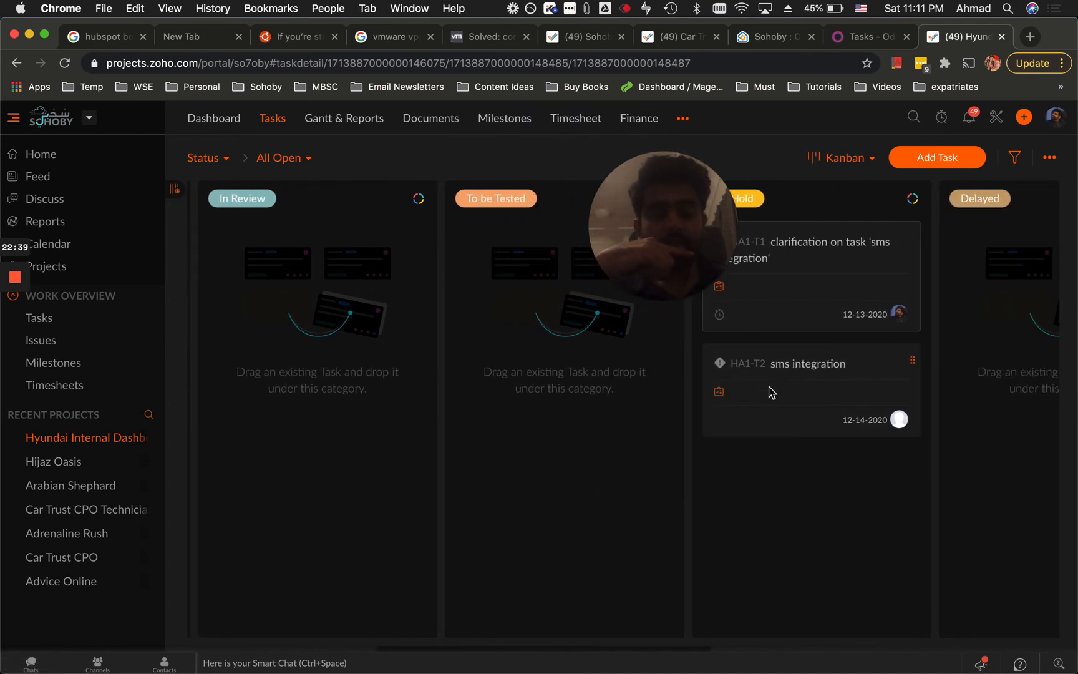
Check the sms integration details, then move its card from On Hold into Delayed.
scroll(789, 413, "right", 3)
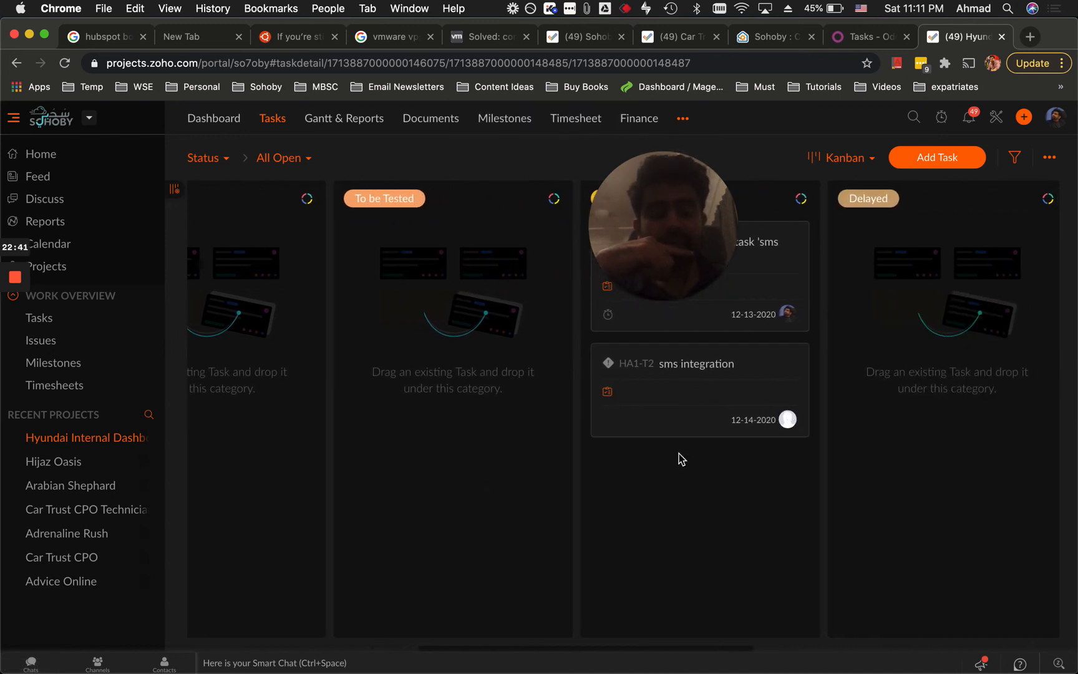
left_click(686, 366)
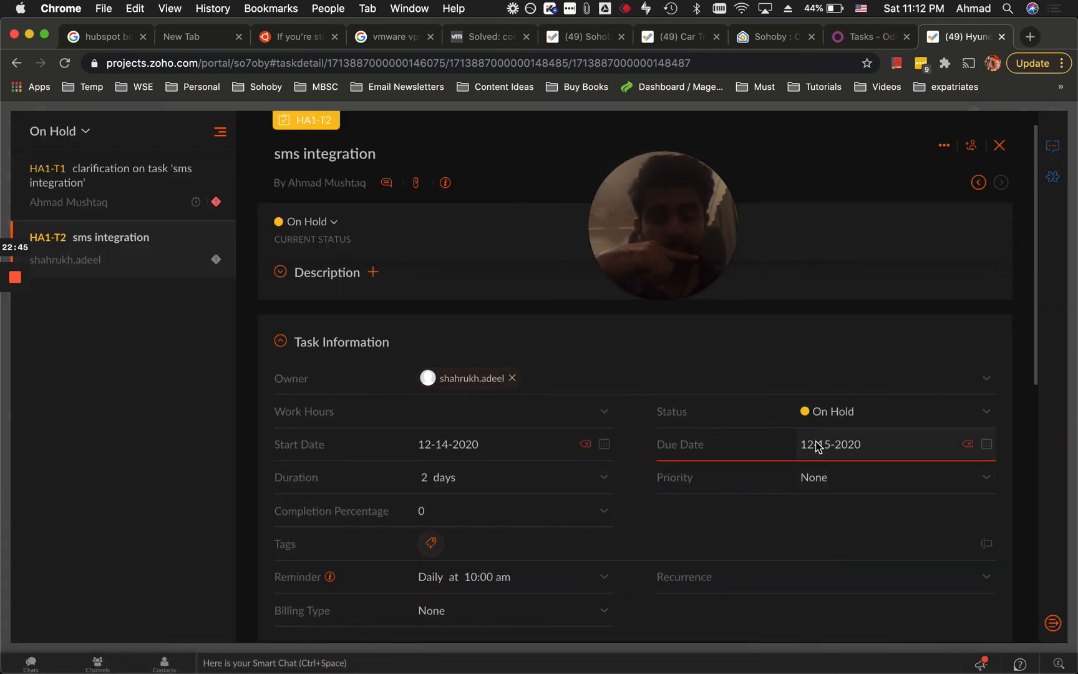
left_click(999, 145)
left_click(928, 7)
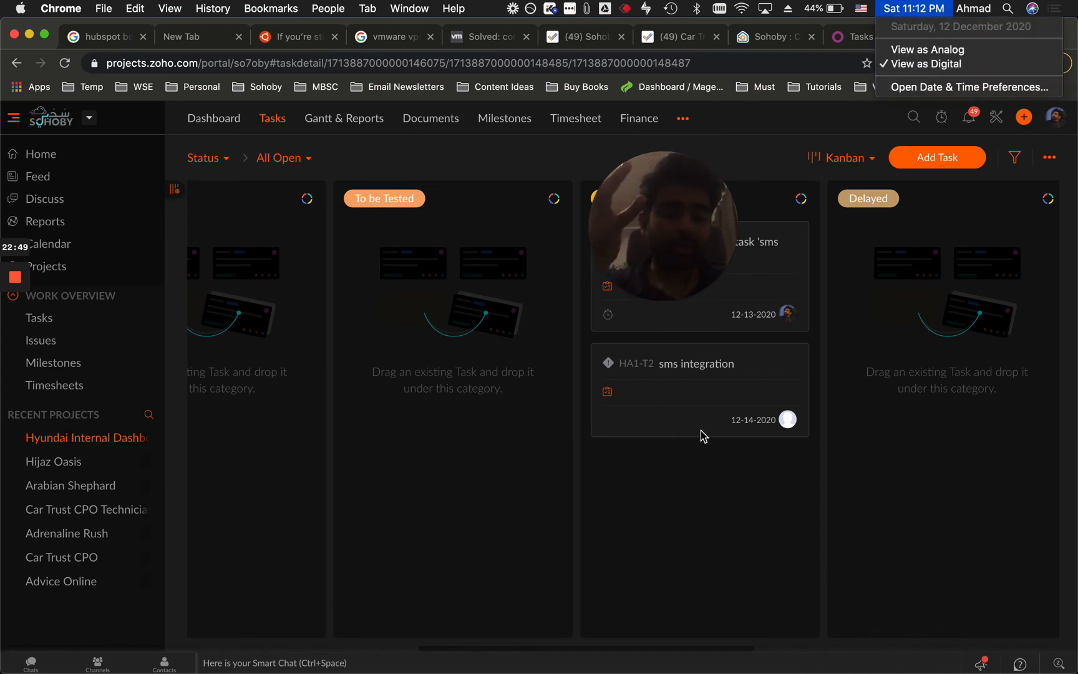
left_click(696, 363)
left_click(742, 364)
left_click_drag(754, 368, 933, 308)
left_click_drag(726, 373, 953, 338)
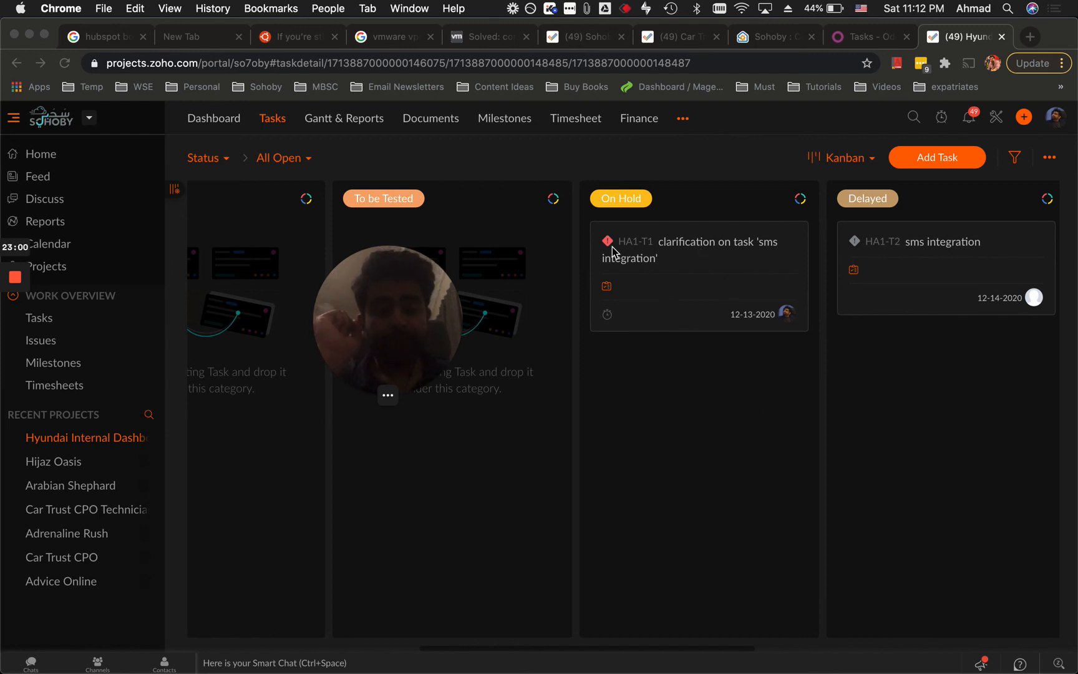
scroll(779, 373, "right", 5)
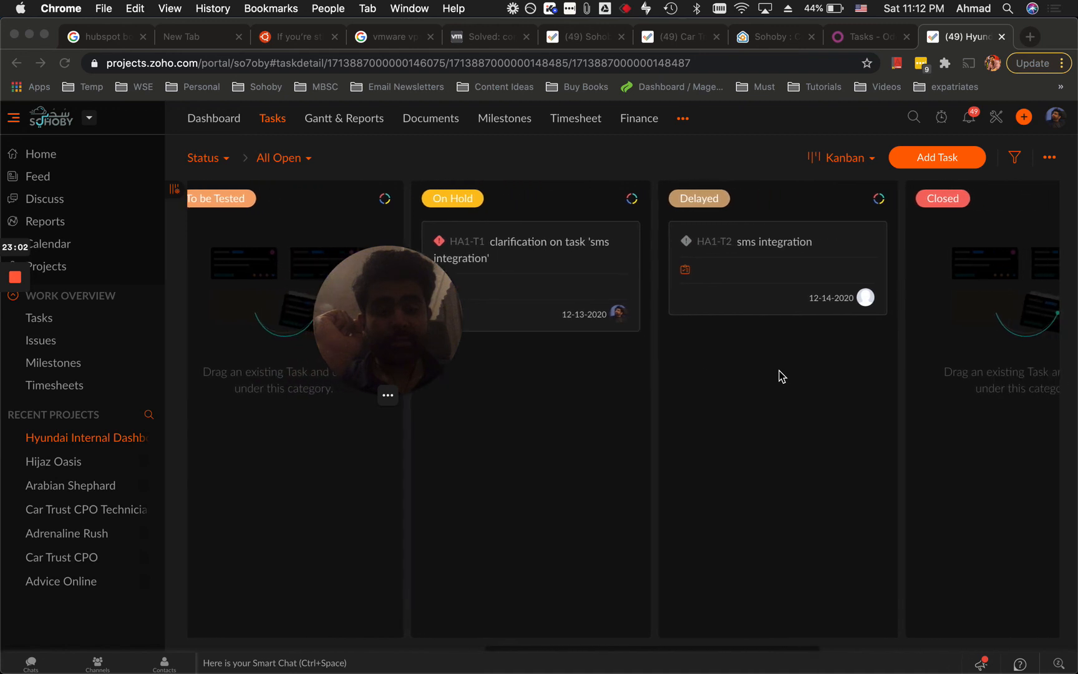
left_click(504, 247)
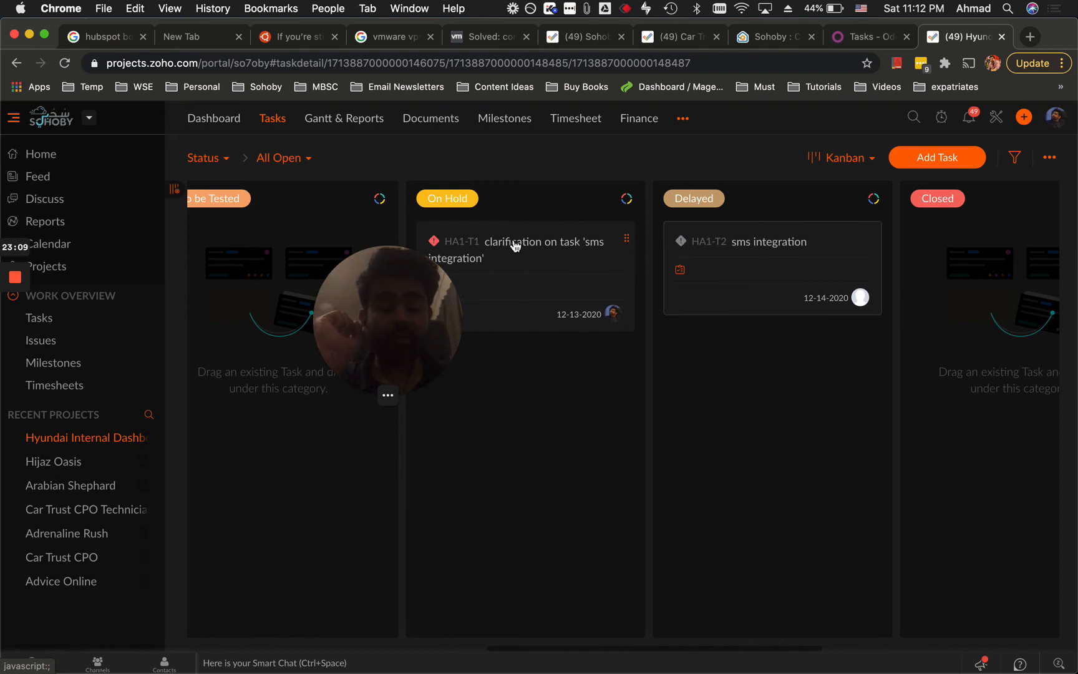
Move HA1-T1 from On Hold to Closed, and HA1-T2 from Delayed to In Progress.
left_click_drag(515, 244, 973, 287)
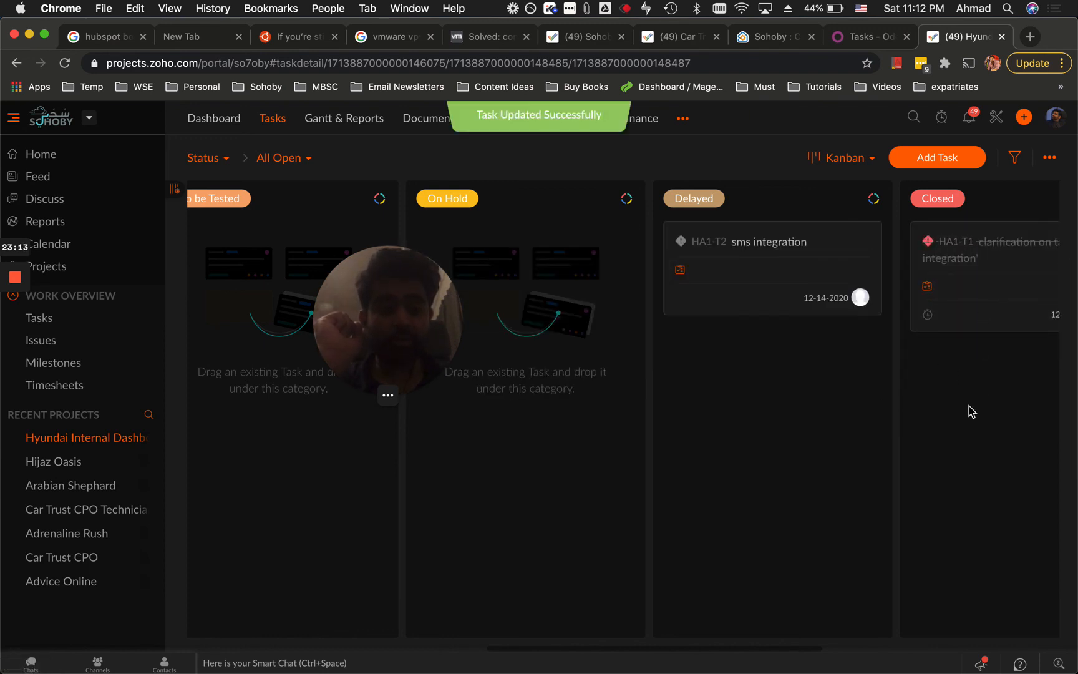
scroll(999, 381, "right", 1)
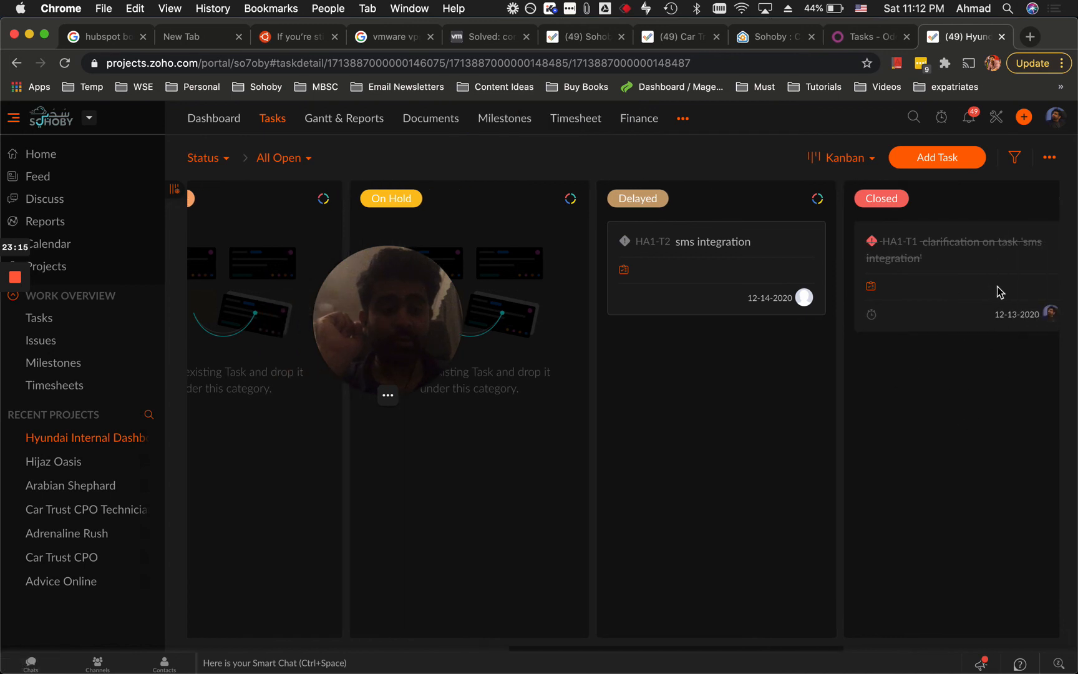
scroll(797, 424, "left", 3)
left_click_drag(805, 260, 439, 257)
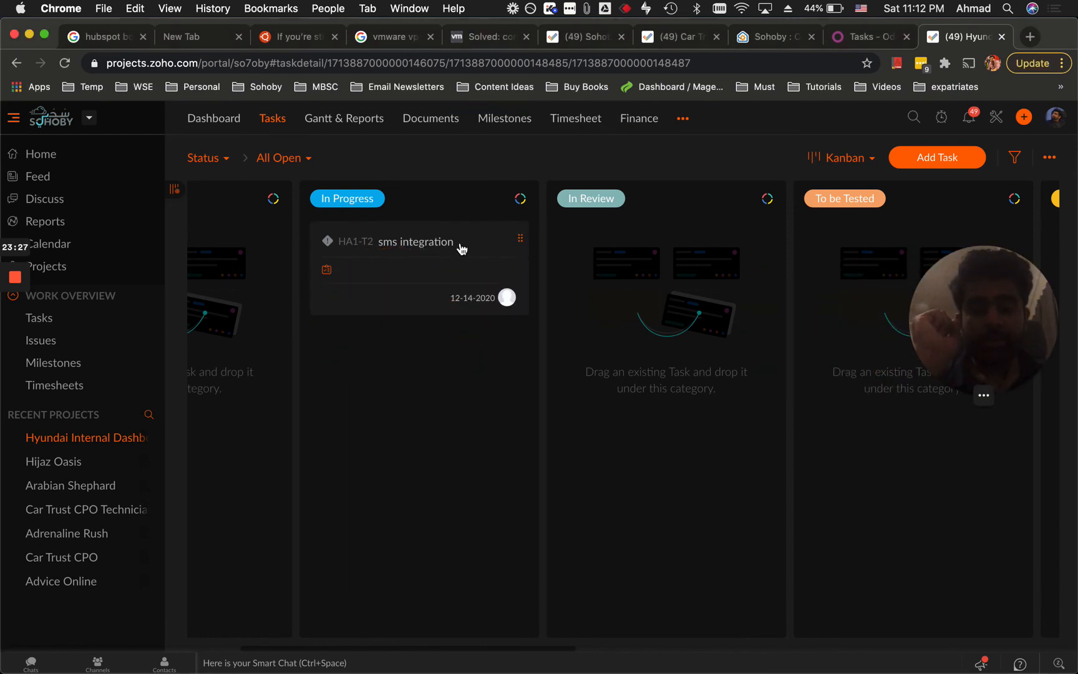
left_click(431, 247)
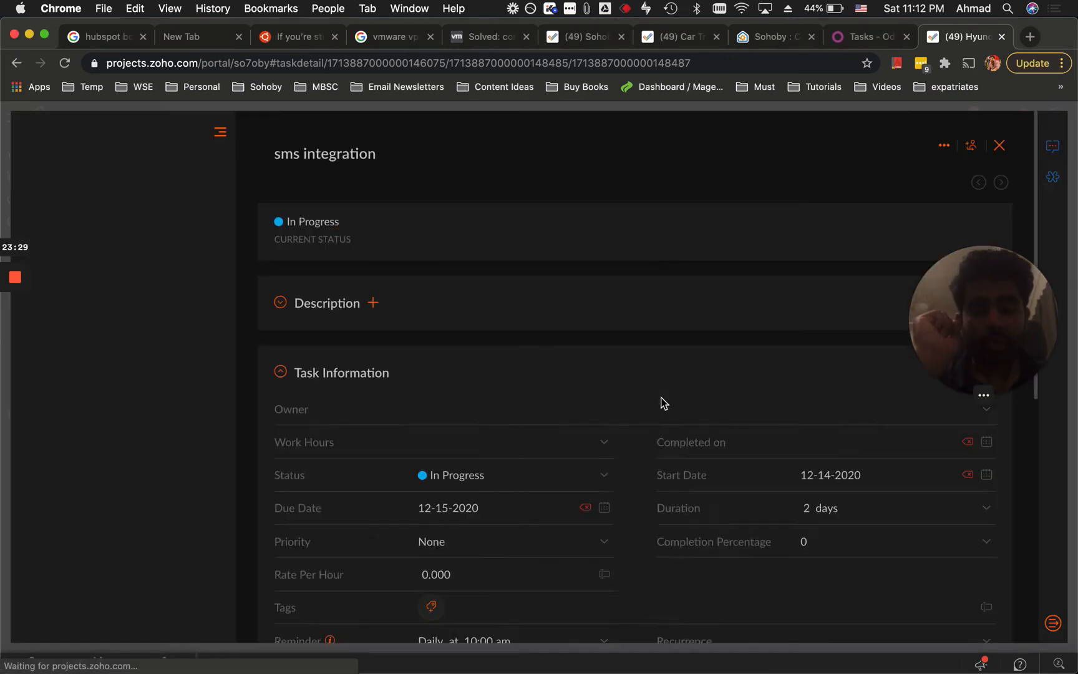
scroll(792, 483, "down", 1)
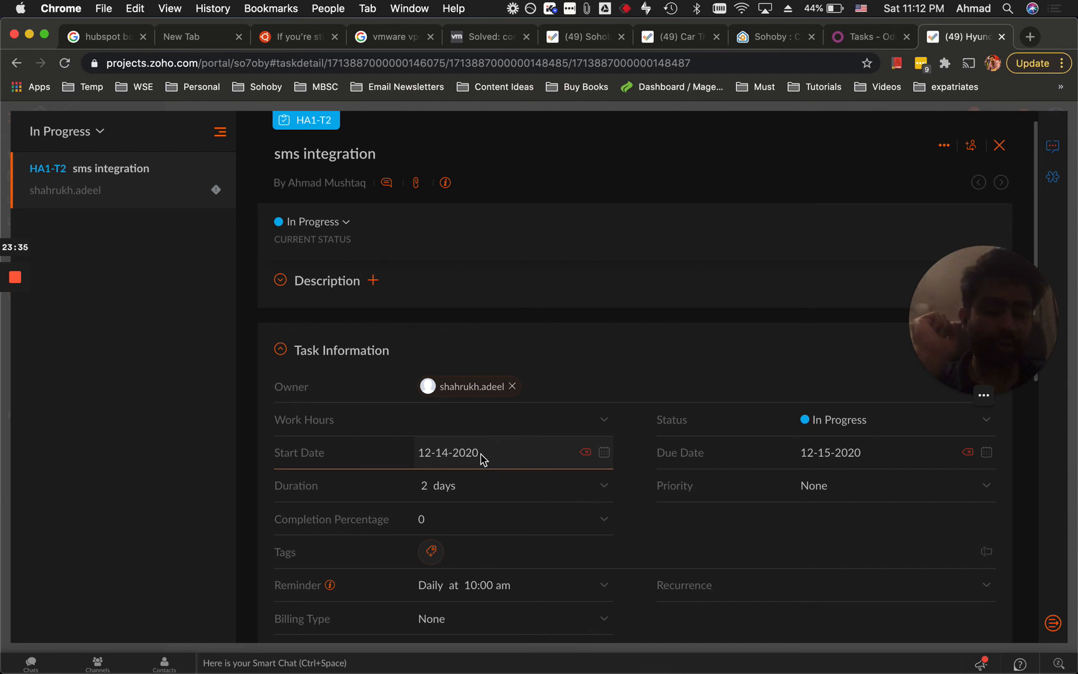
left_click(840, 457)
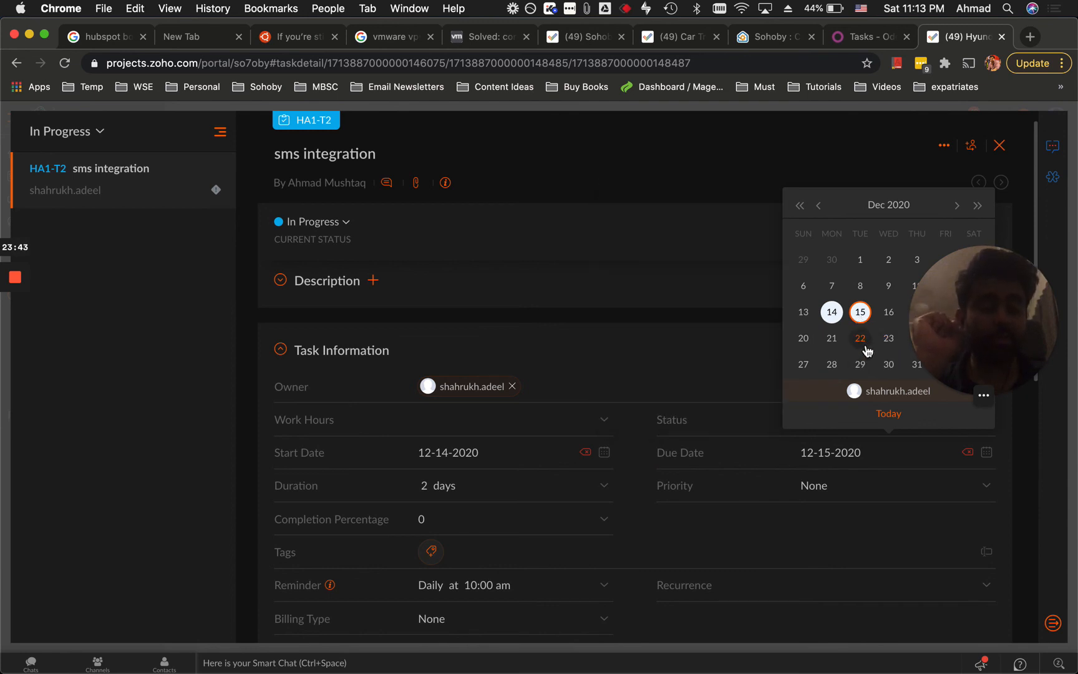
left_click(743, 355)
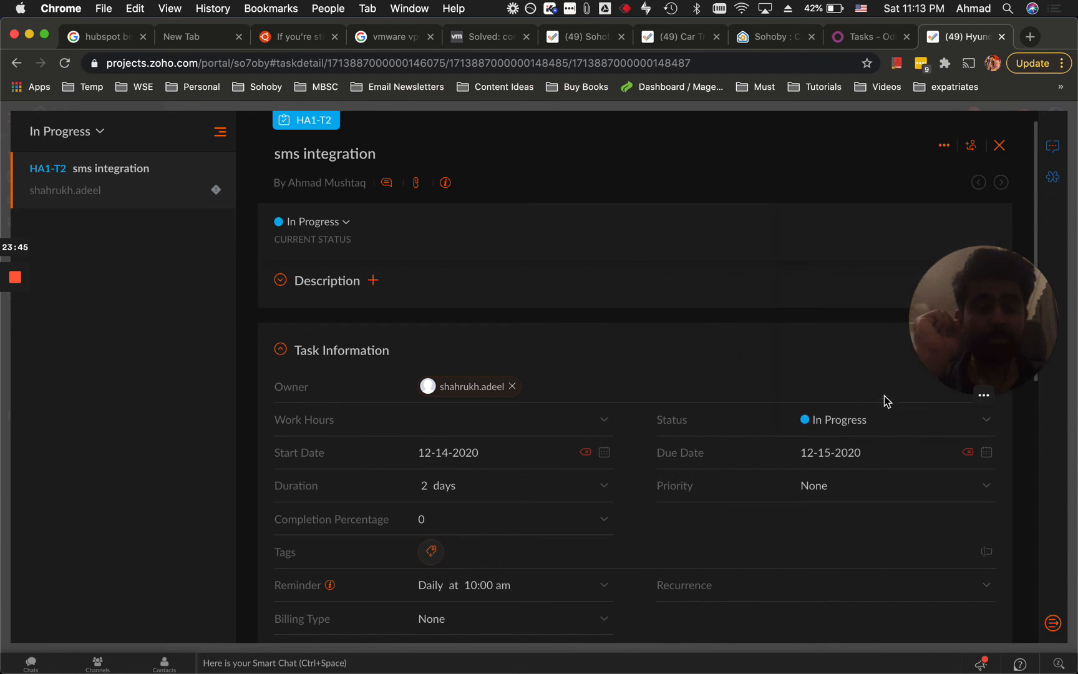
left_click(999, 145)
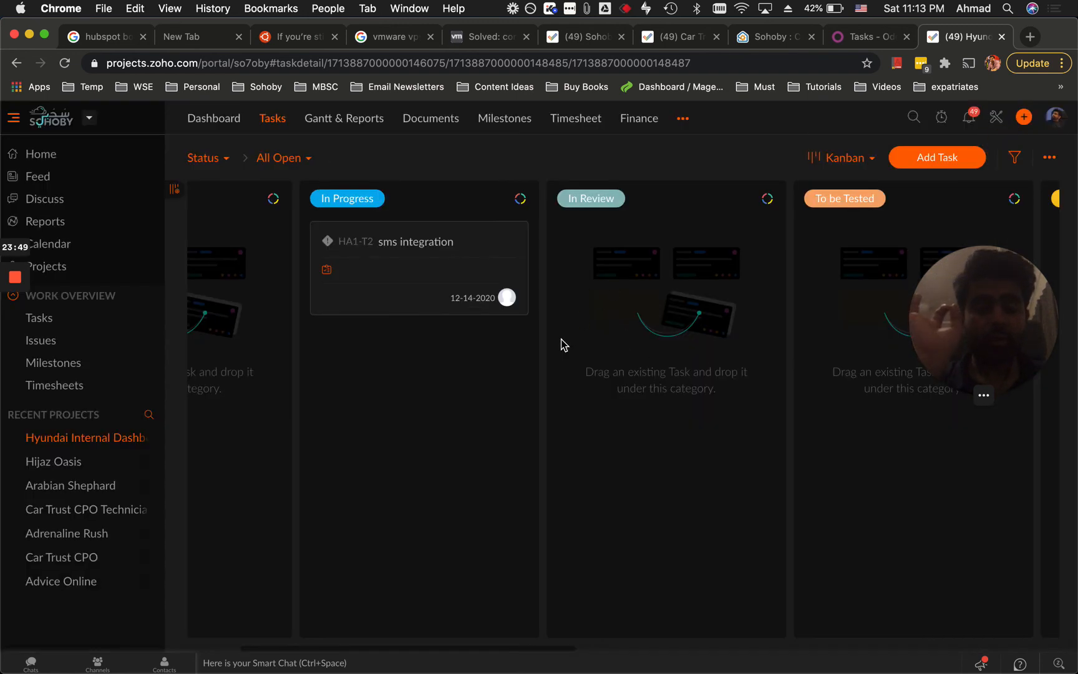
scroll(426, 423, "left", 3)
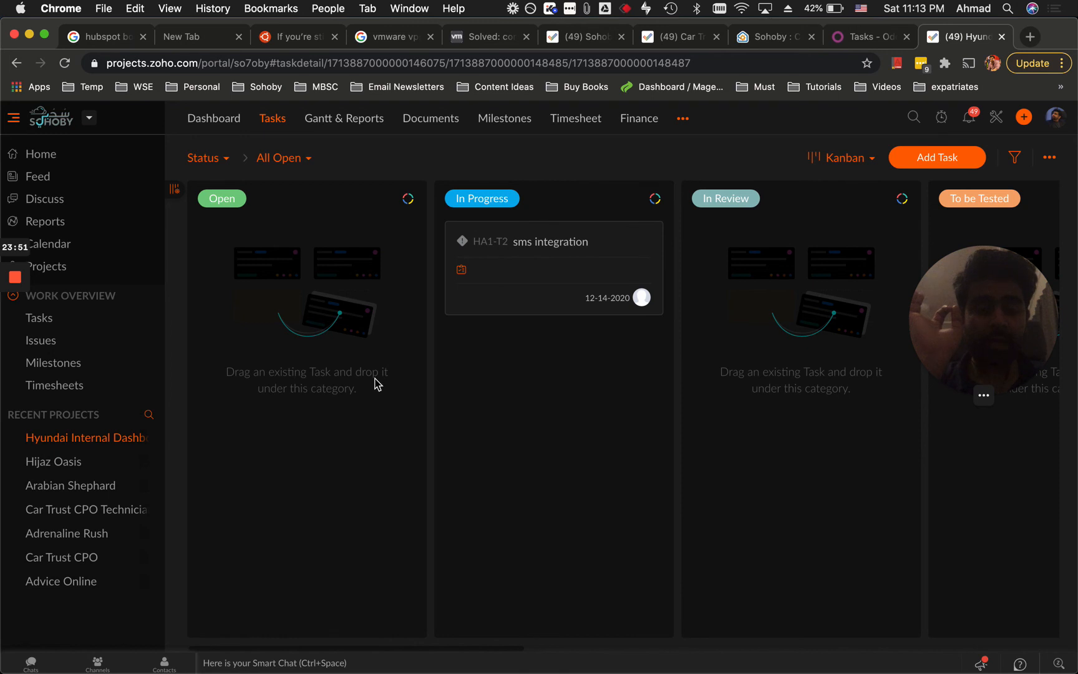
scroll(662, 373, "right", 10)
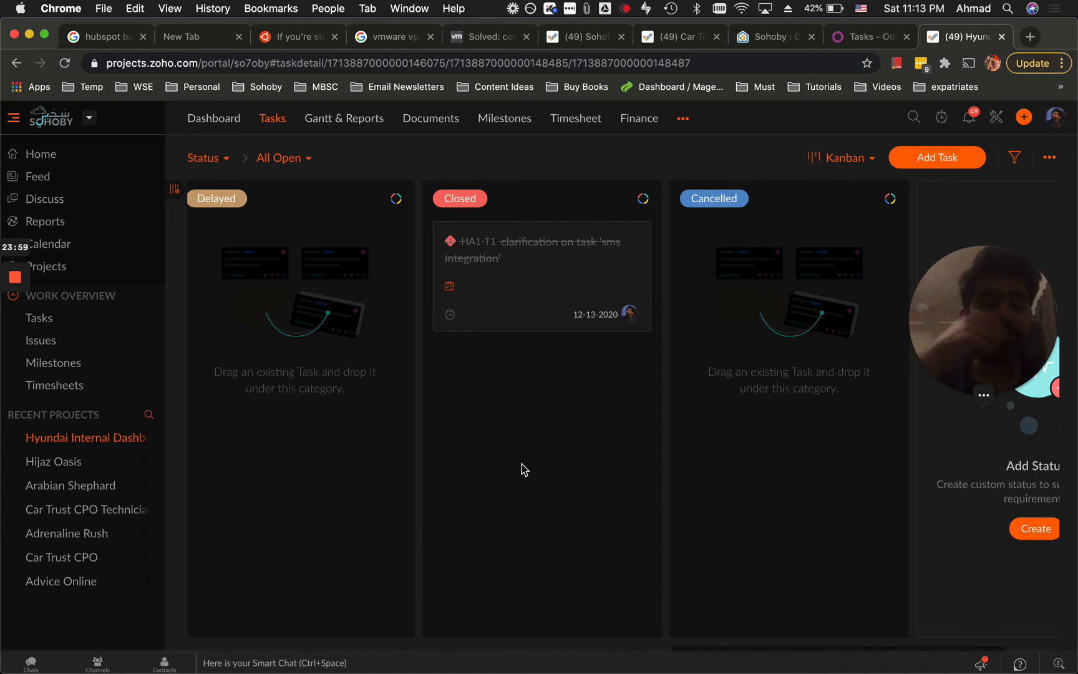
scroll(523, 469, "left", 10)
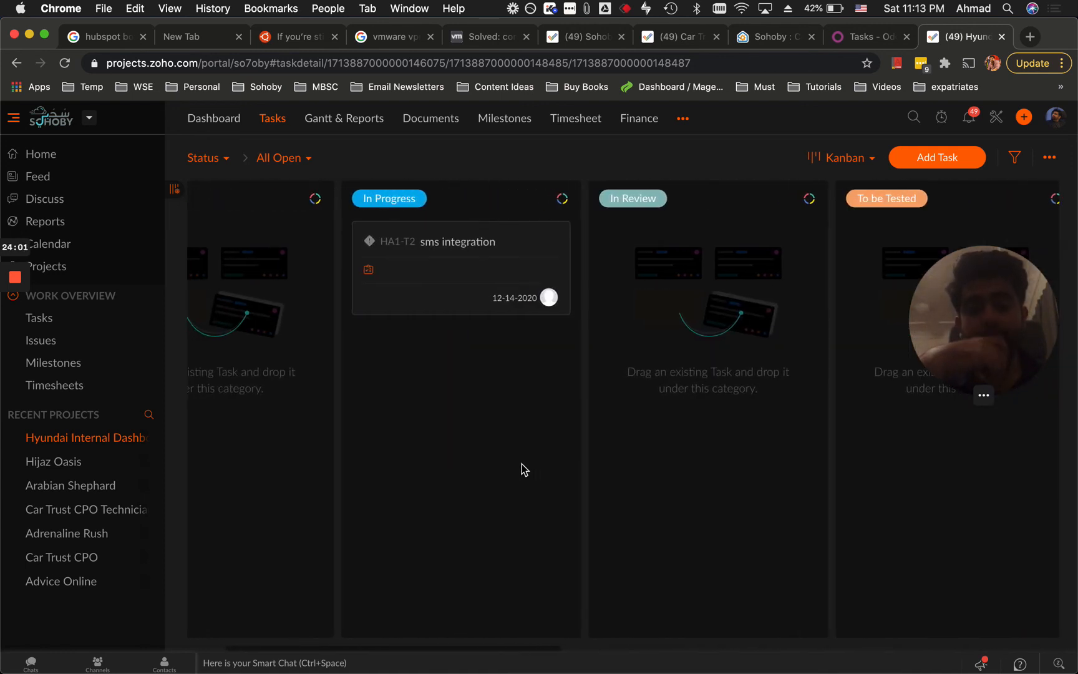
scroll(523, 469, "left", 3)
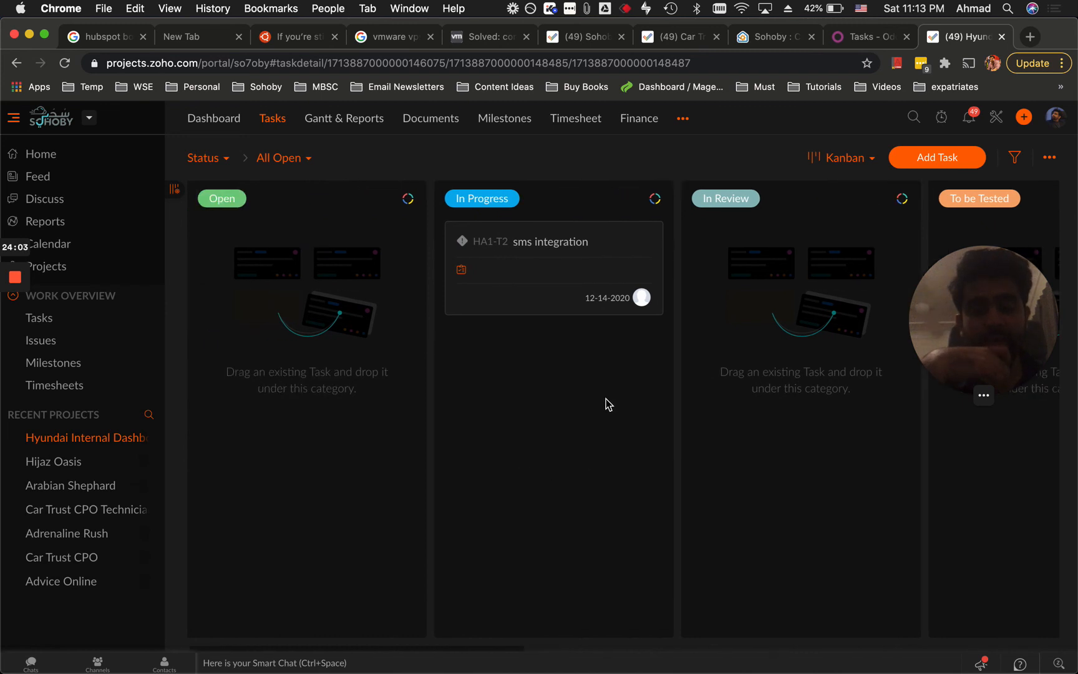
Delete the sms integration task, acknowledging the impact warning.
left_click(617, 248)
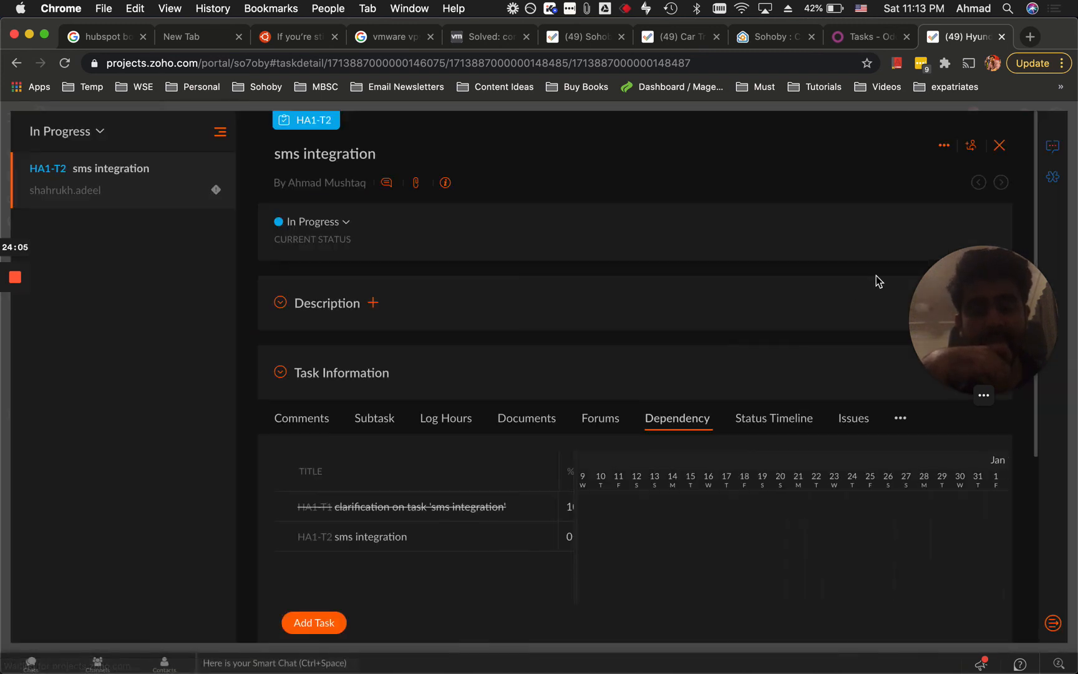
left_click(999, 145)
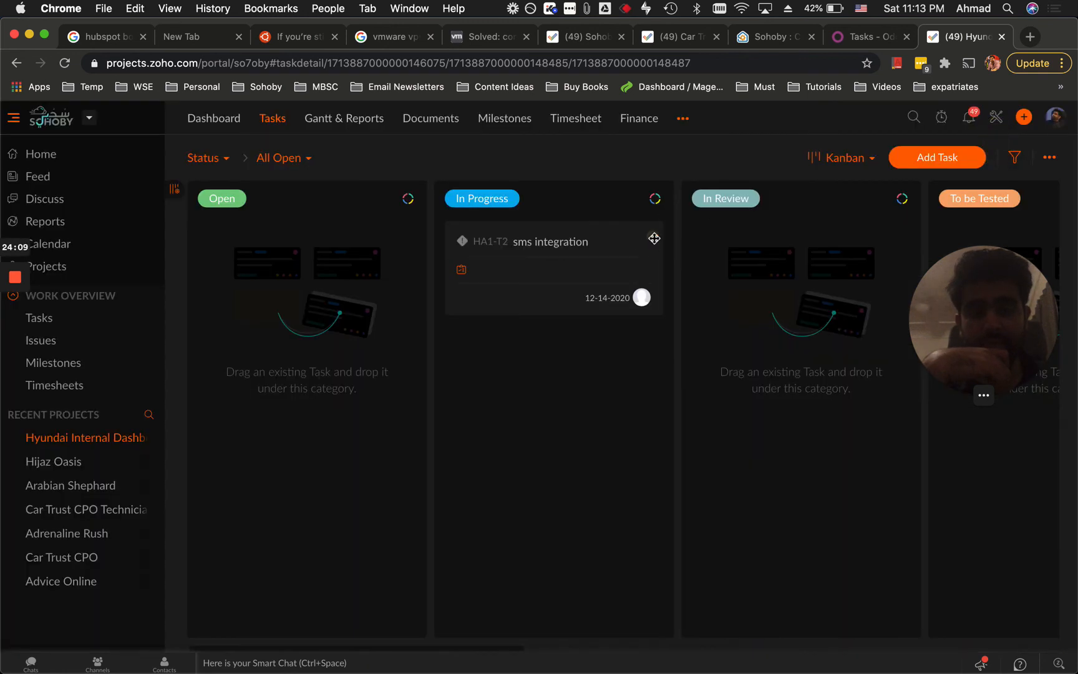
left_click(623, 250)
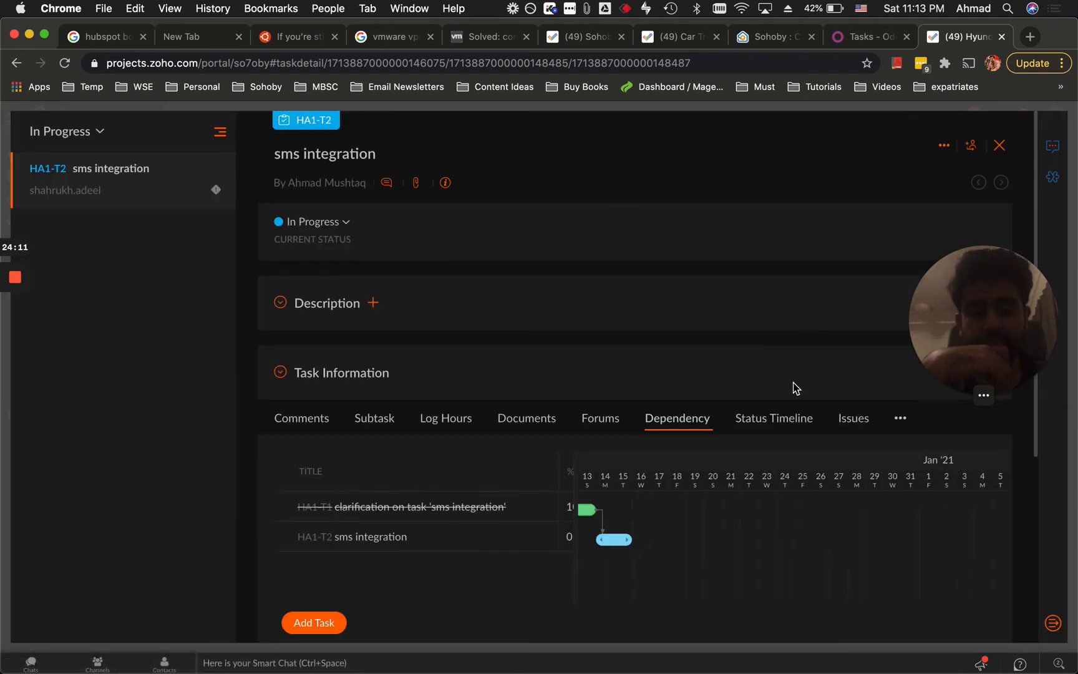
left_click(932, 146)
left_click(878, 258)
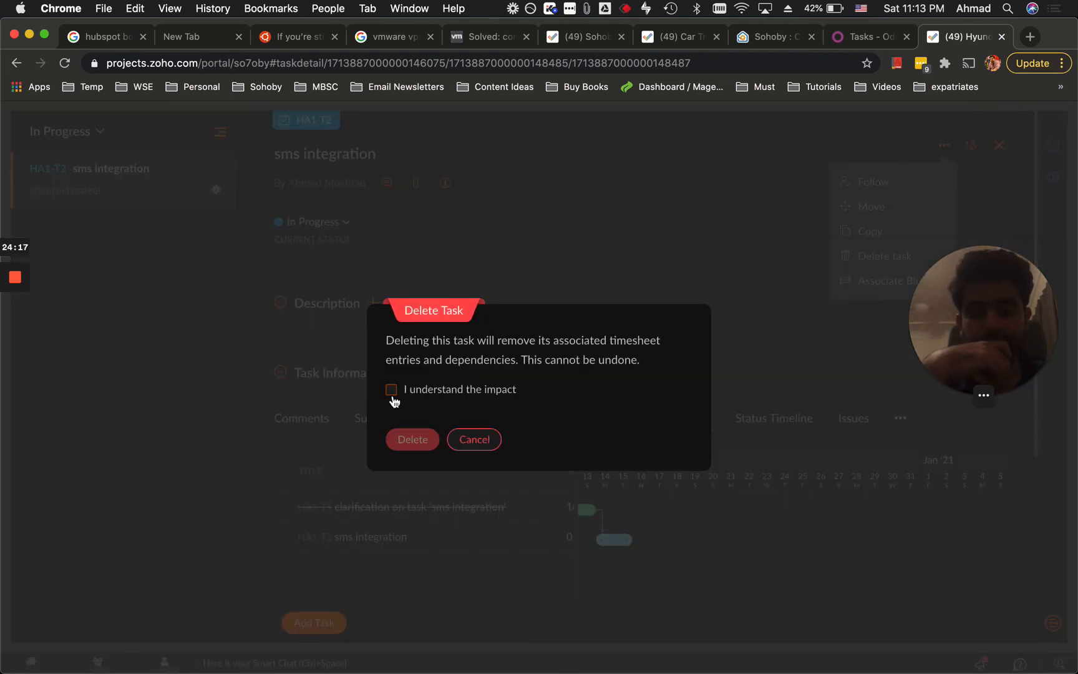
left_click(391, 391)
left_click(436, 441)
Delete the HA1-T1 clarification task from the Closed column, acknowledging the impact.
scroll(679, 350, "right", 10)
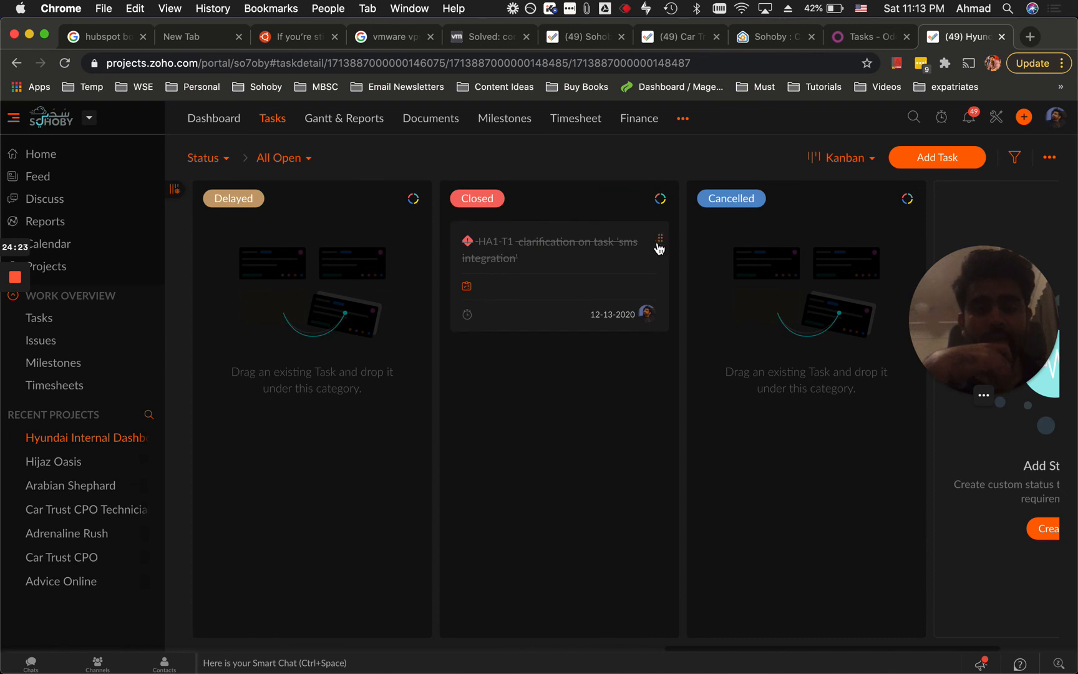
left_click(626, 252)
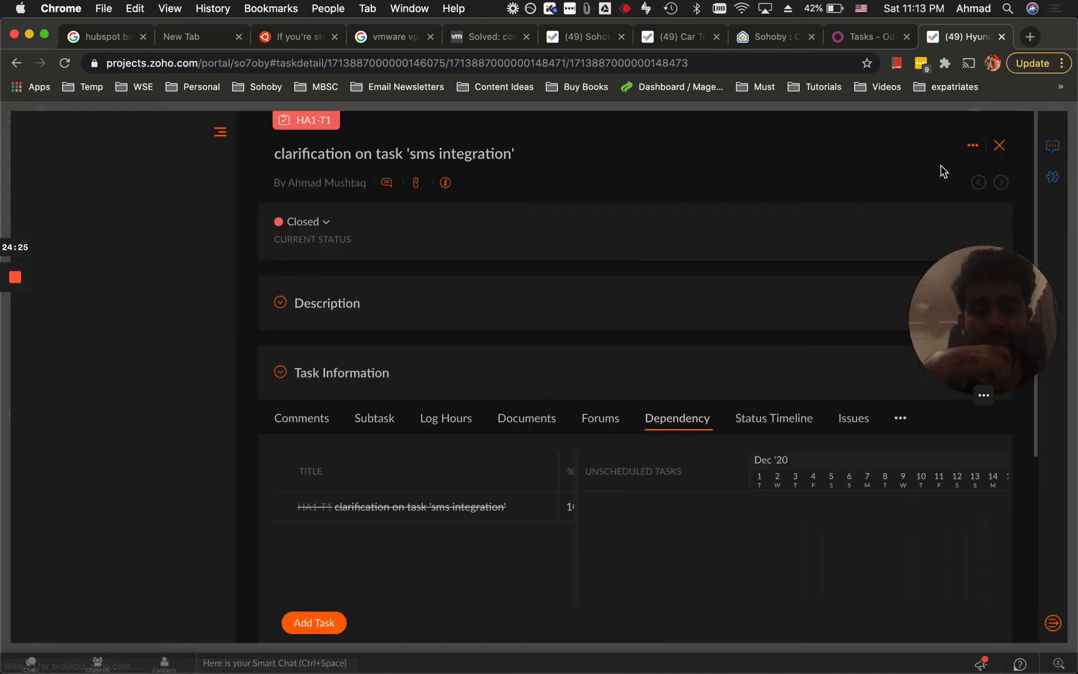
left_click(973, 145)
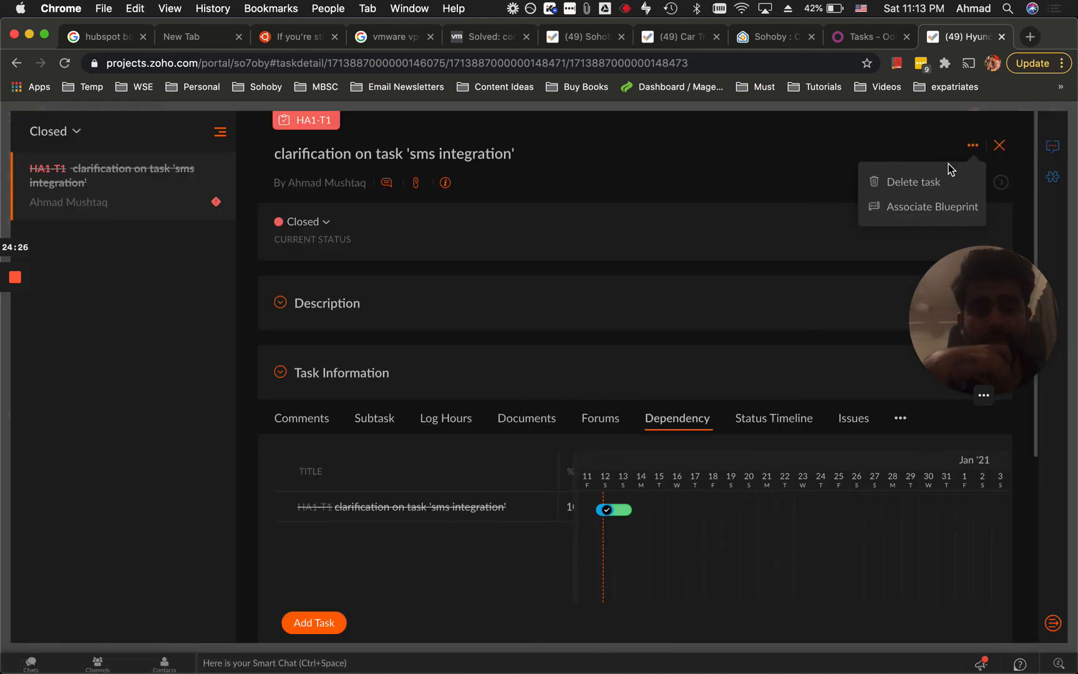
left_click(914, 189)
left_click(406, 395)
left_click(419, 437)
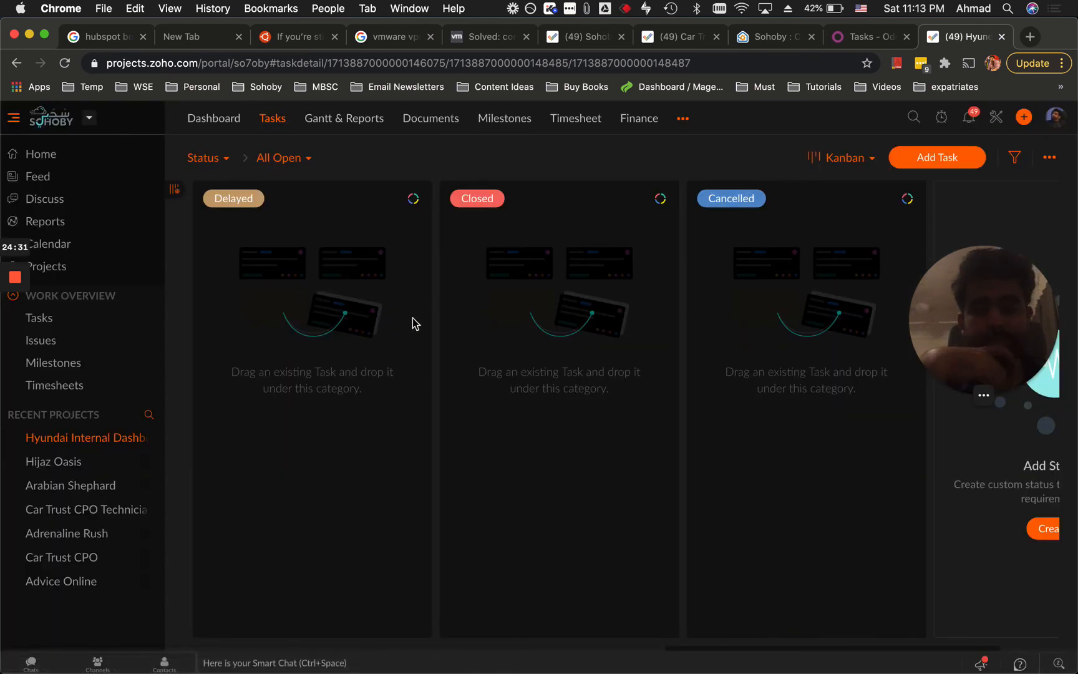